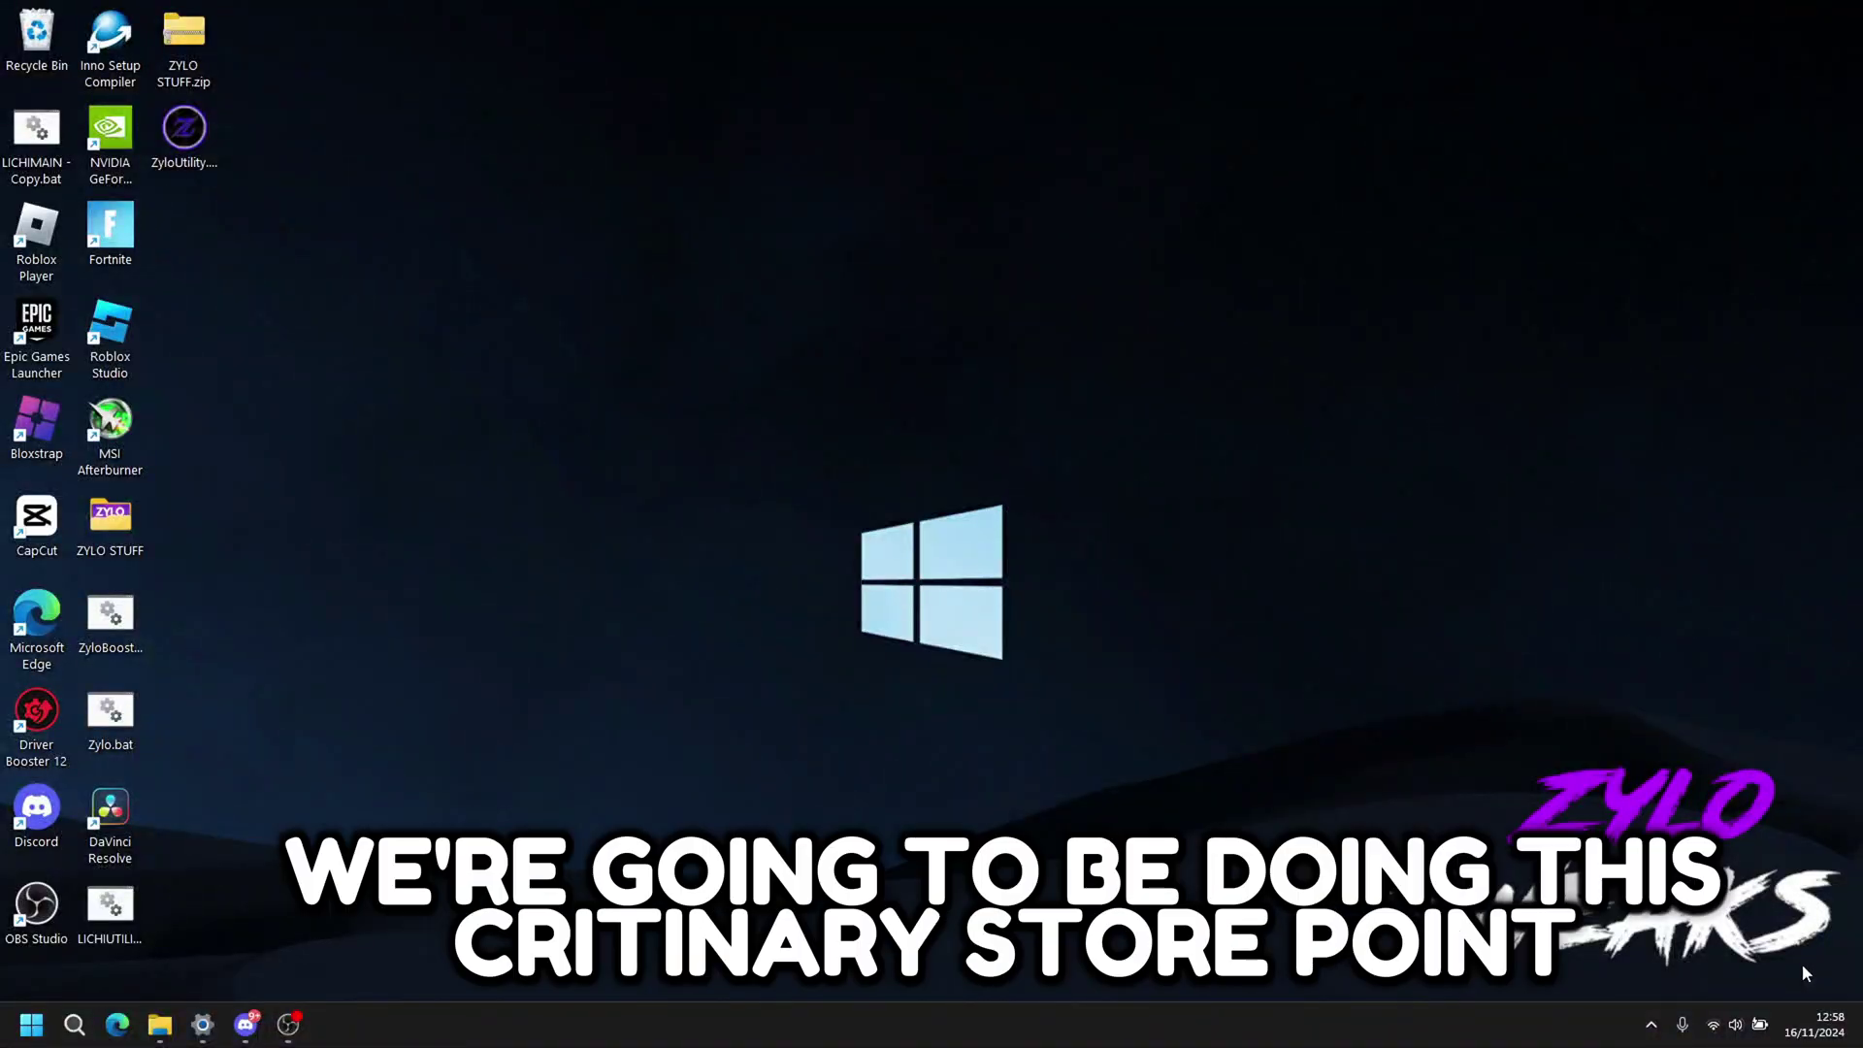
# Step: Create a system restore point described 'Before' and dismiss the success message
pyautogui.press('super')
pyautogui.write('restore')
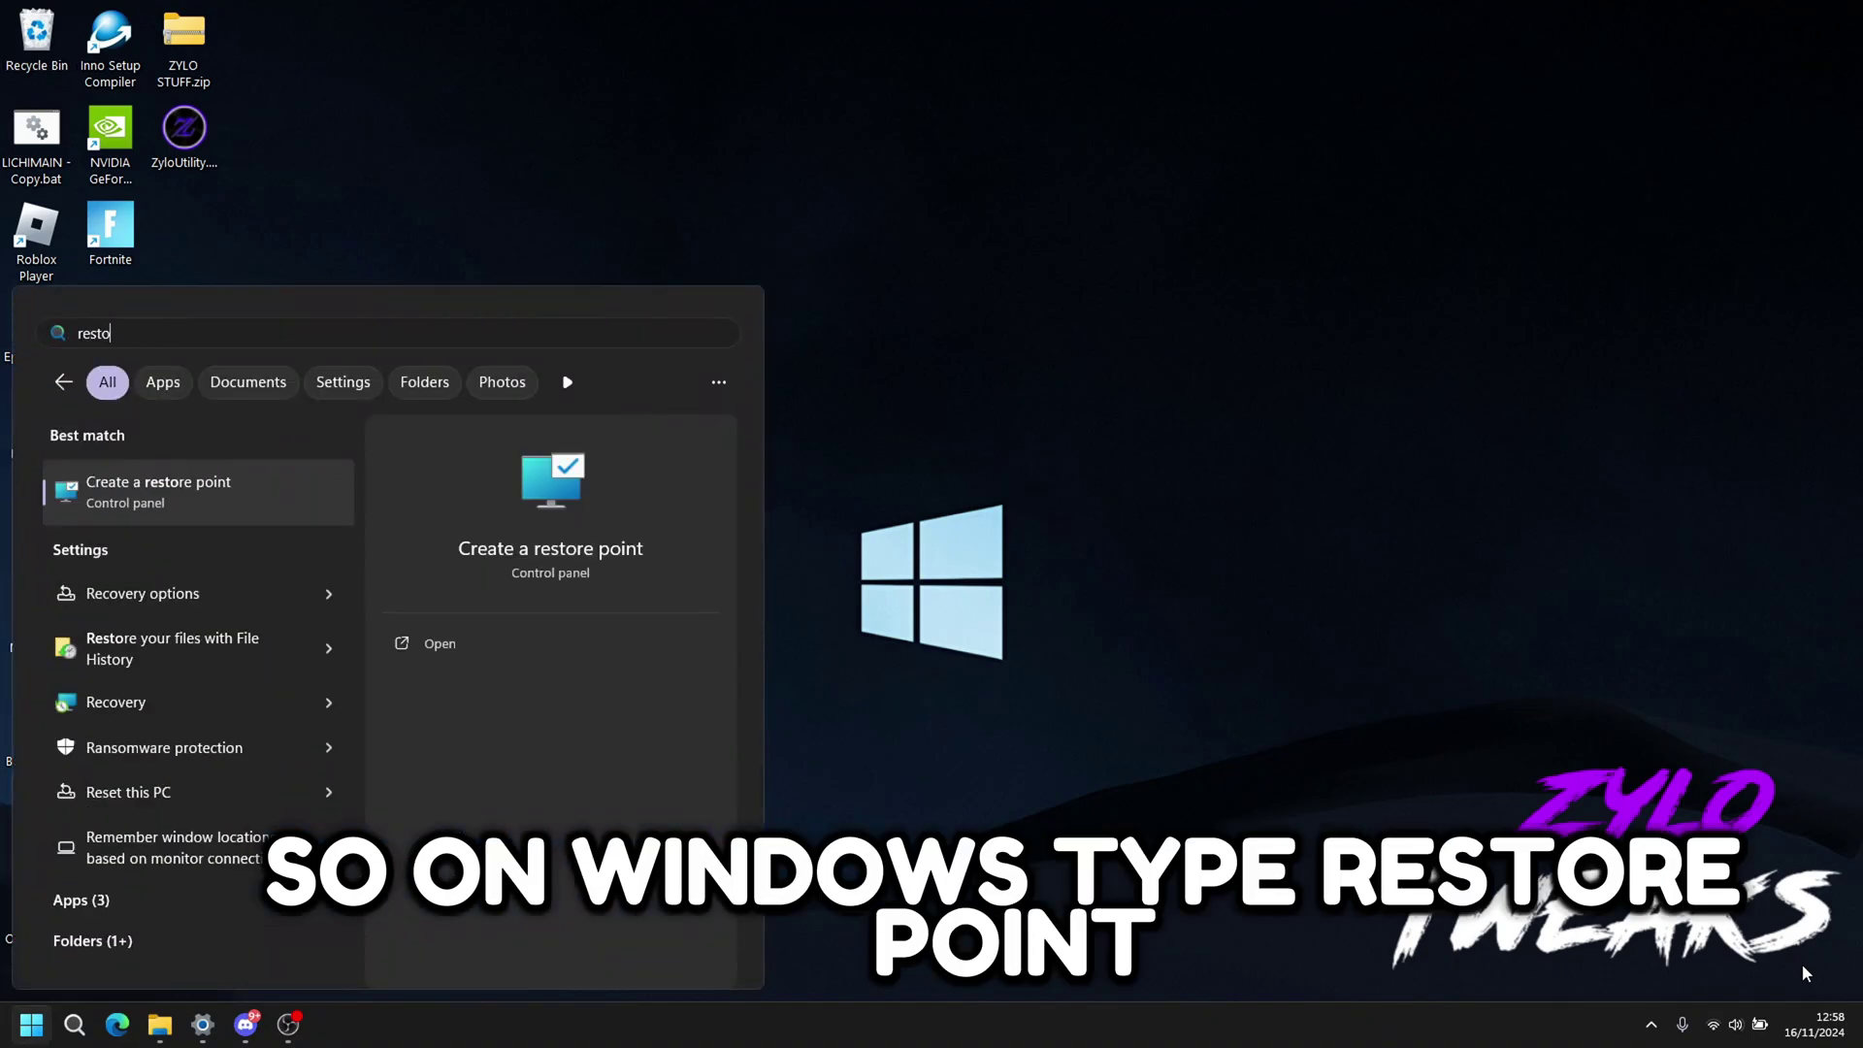
pyautogui.press('Return')
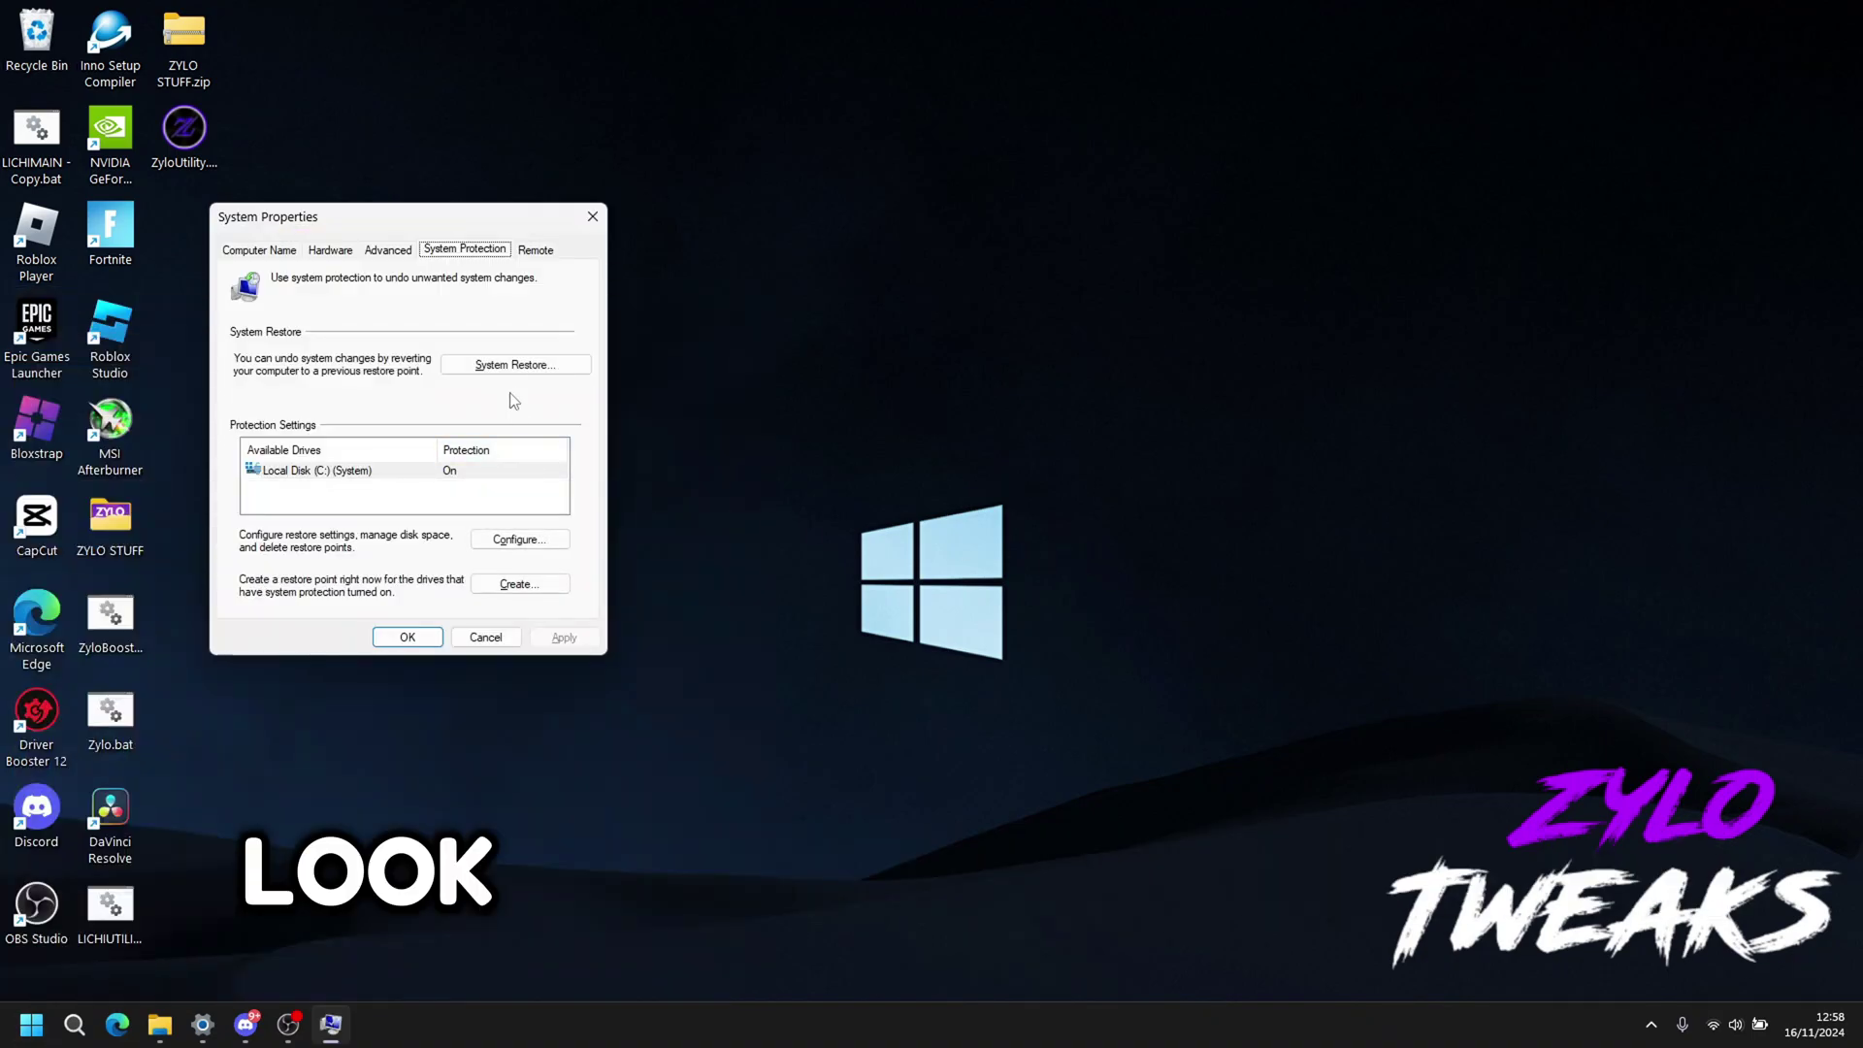
pyautogui.click(530, 595)
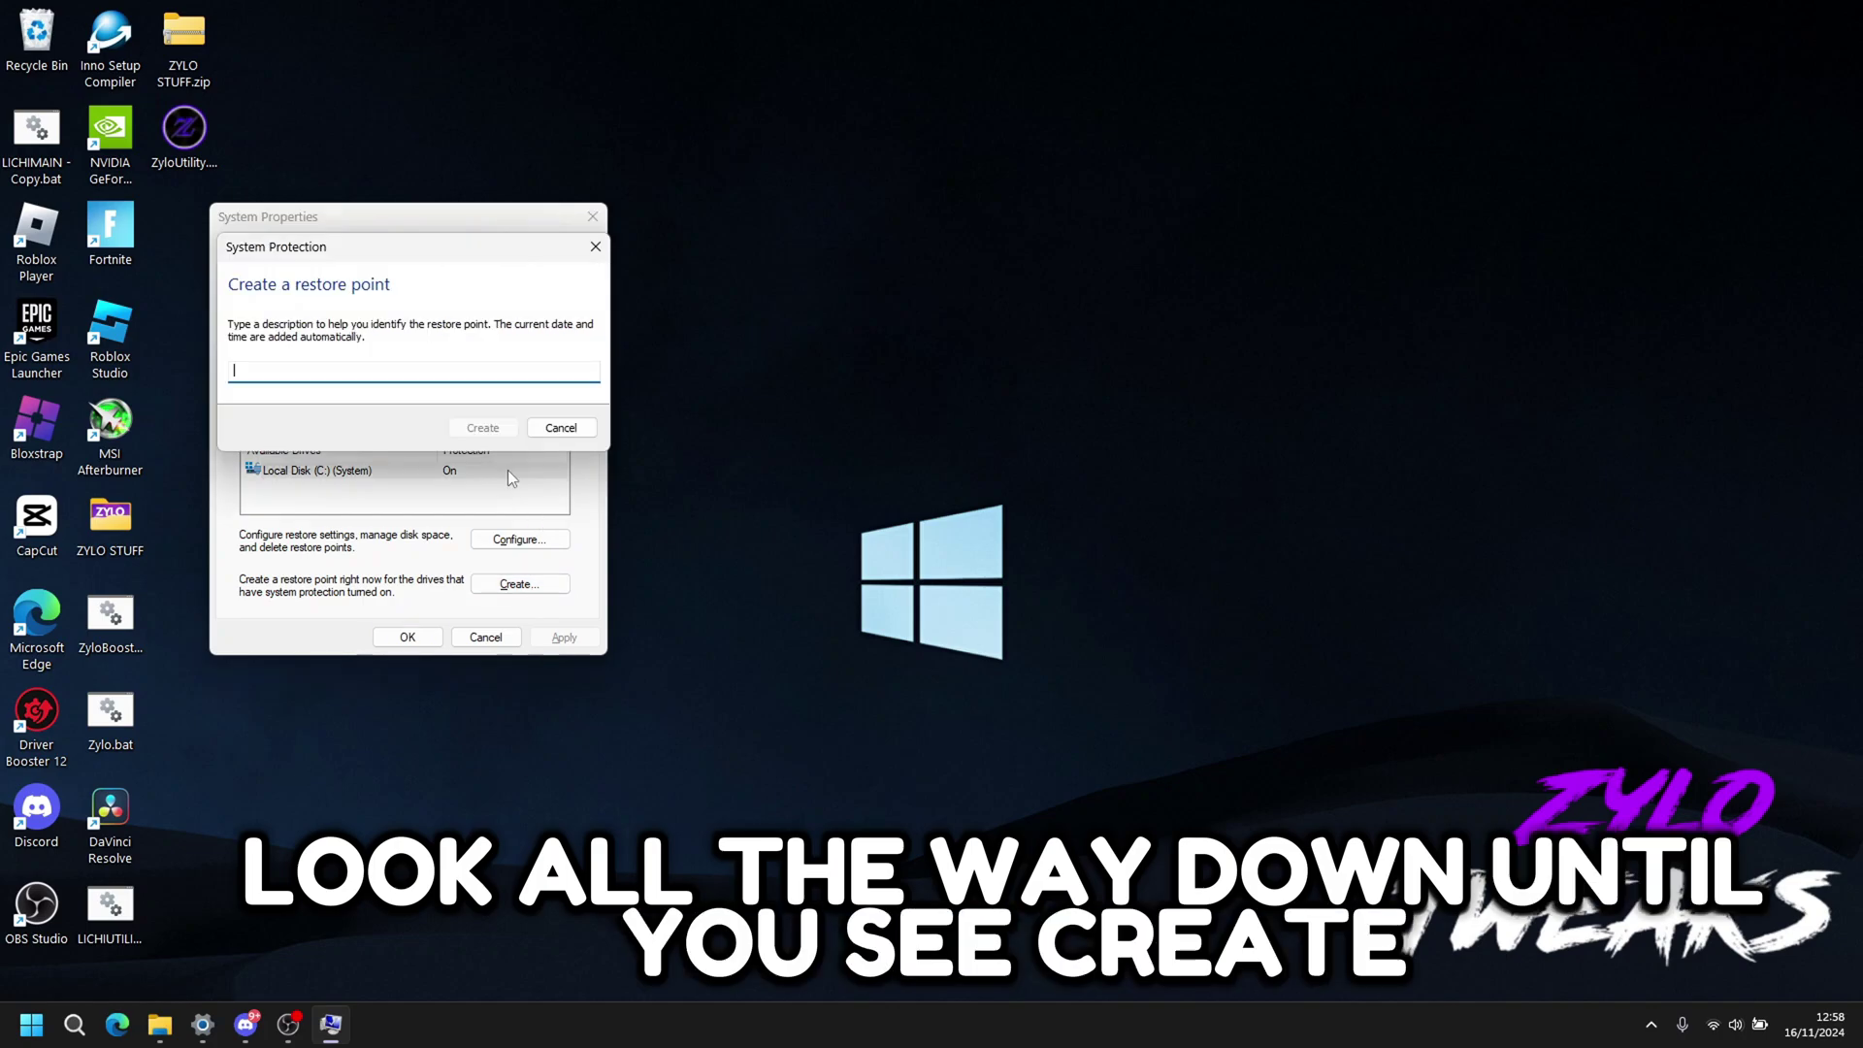
pyautogui.write('Before')
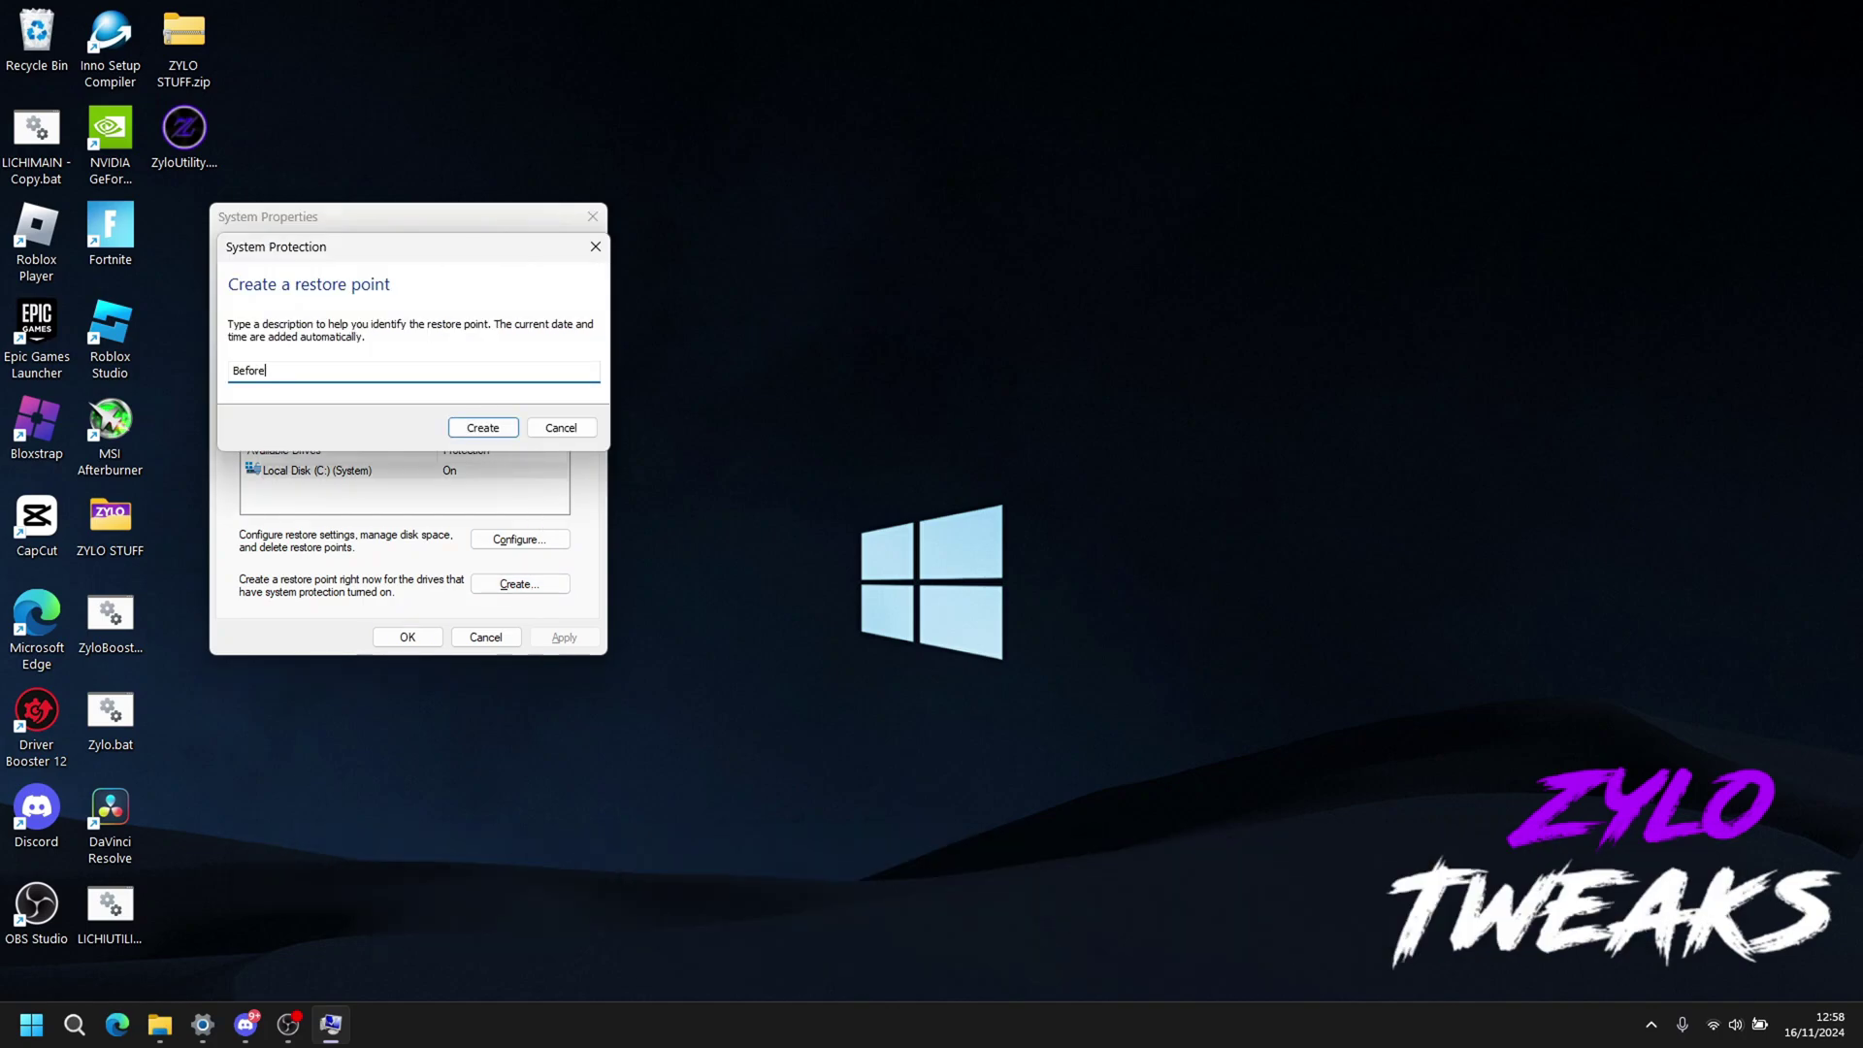
pyautogui.click(483, 428)
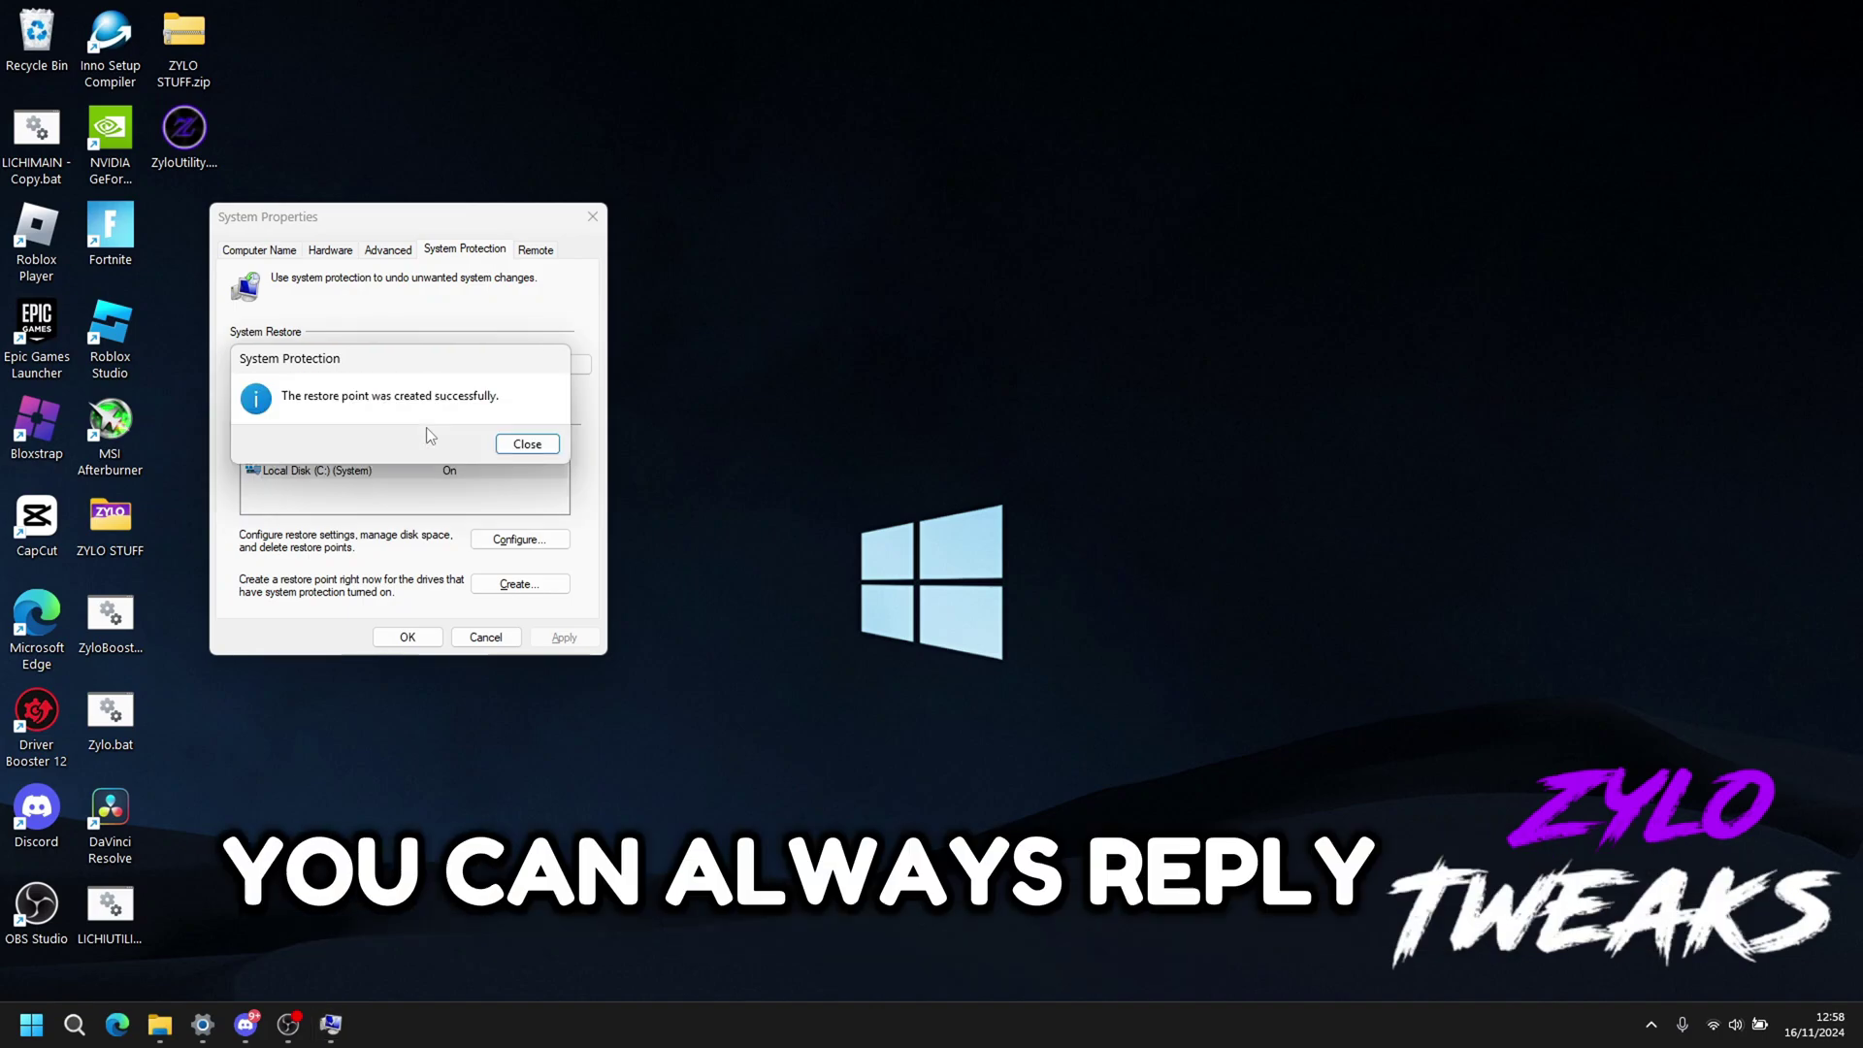
pyautogui.click(514, 444)
# Step: Set Performance Options visual effects to 'Adjust for best performance' and close both dialogs
pyautogui.click(412, 637)
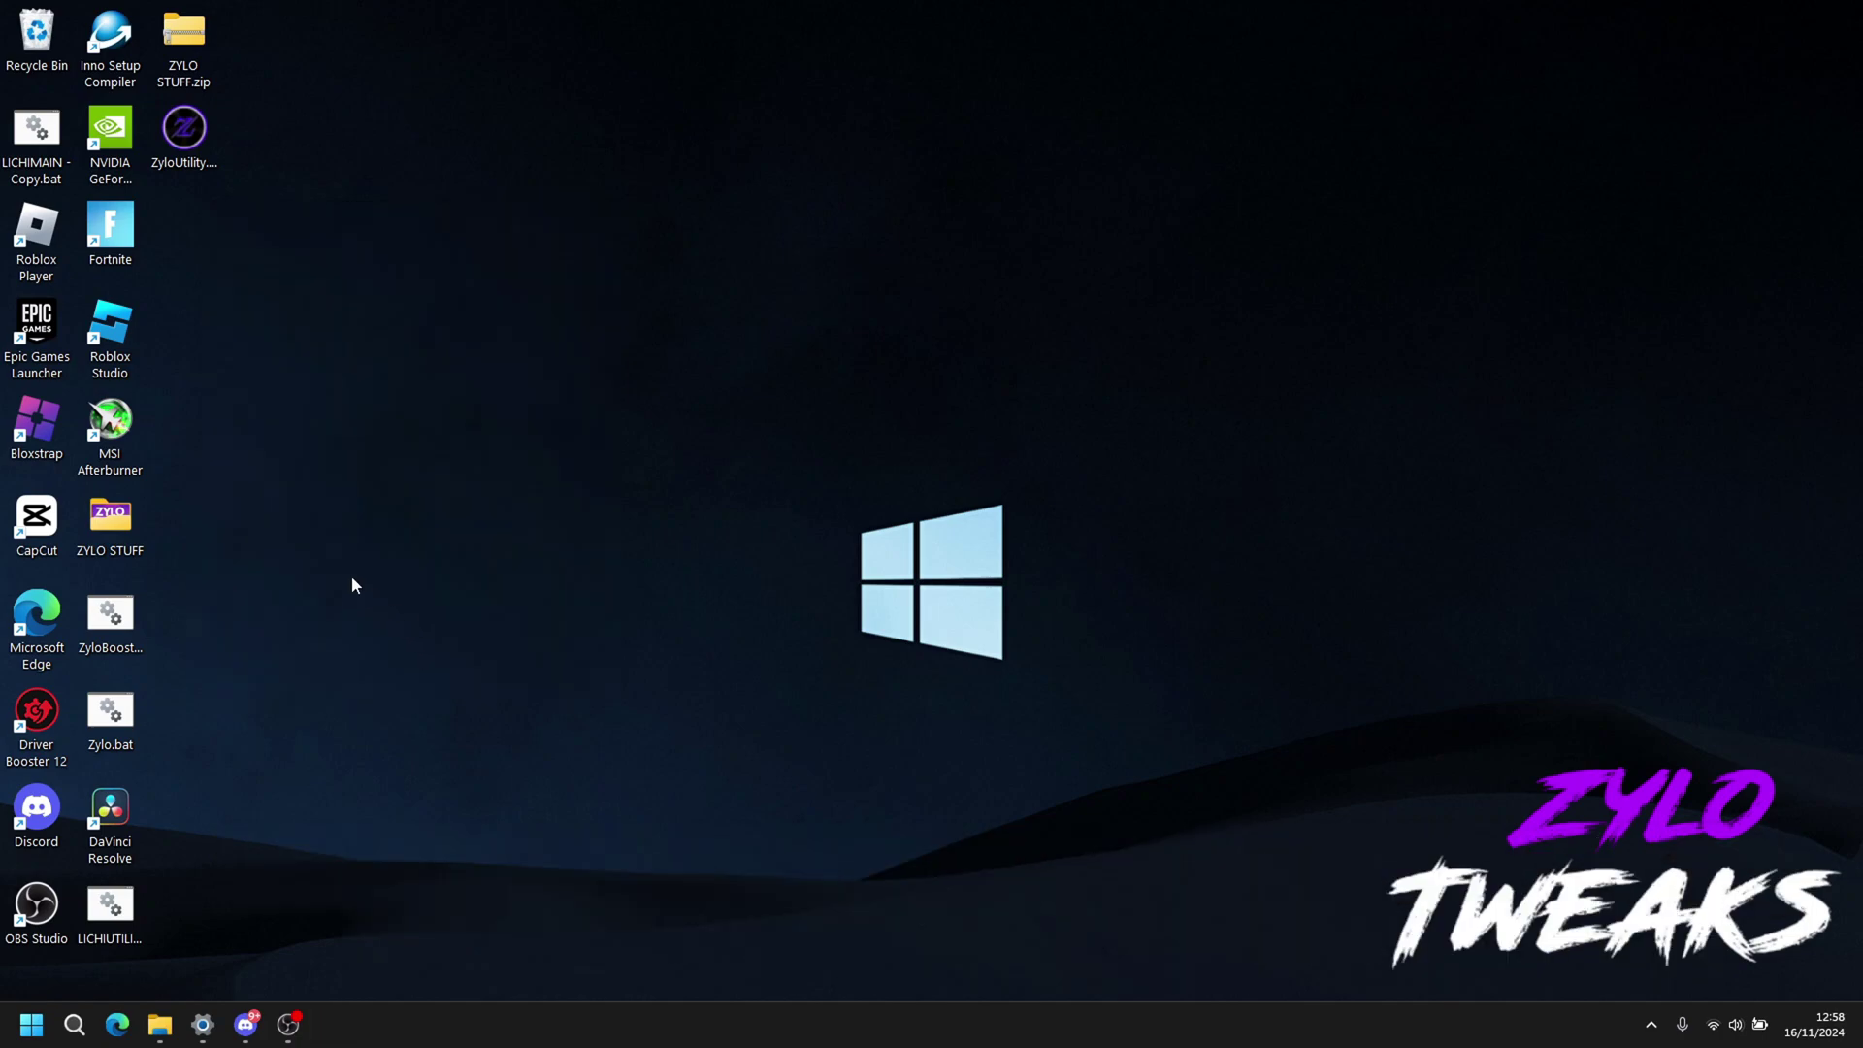
pyautogui.press('super')
pyautogui.write('ad')
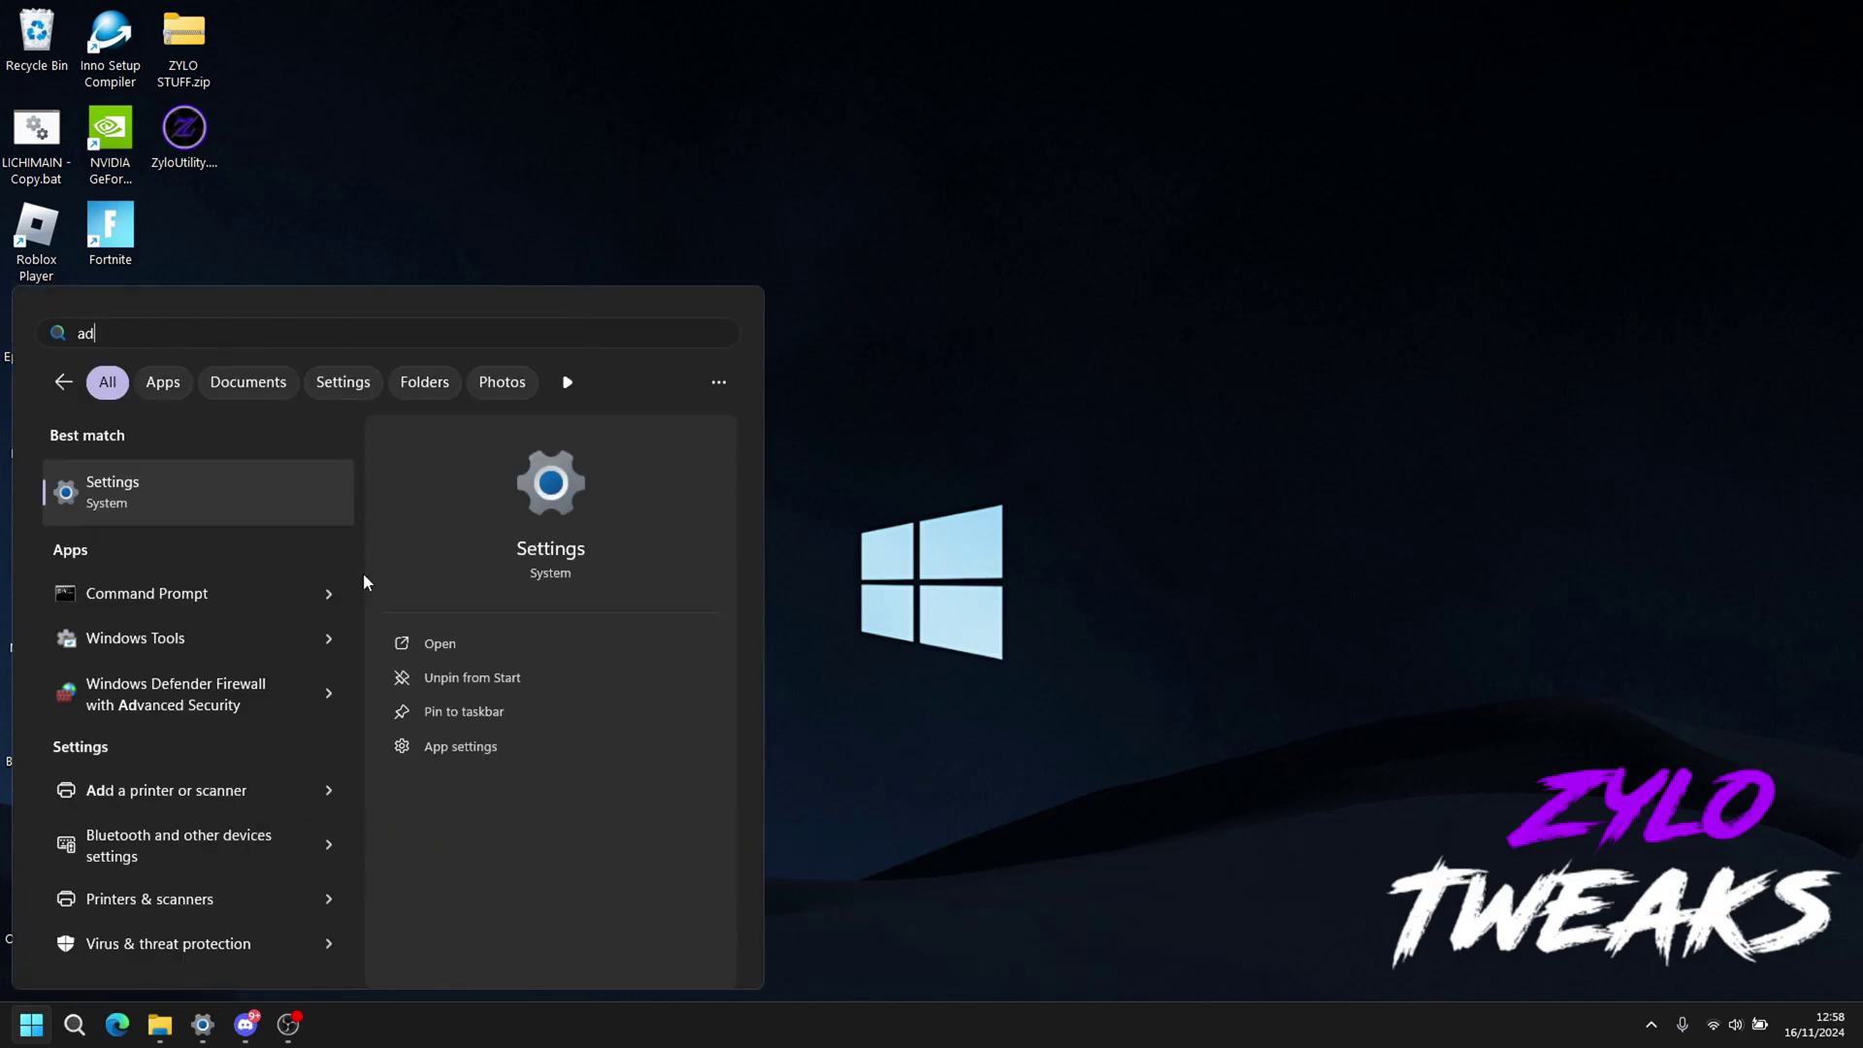
pyautogui.write('vanced')
pyautogui.press('Return')
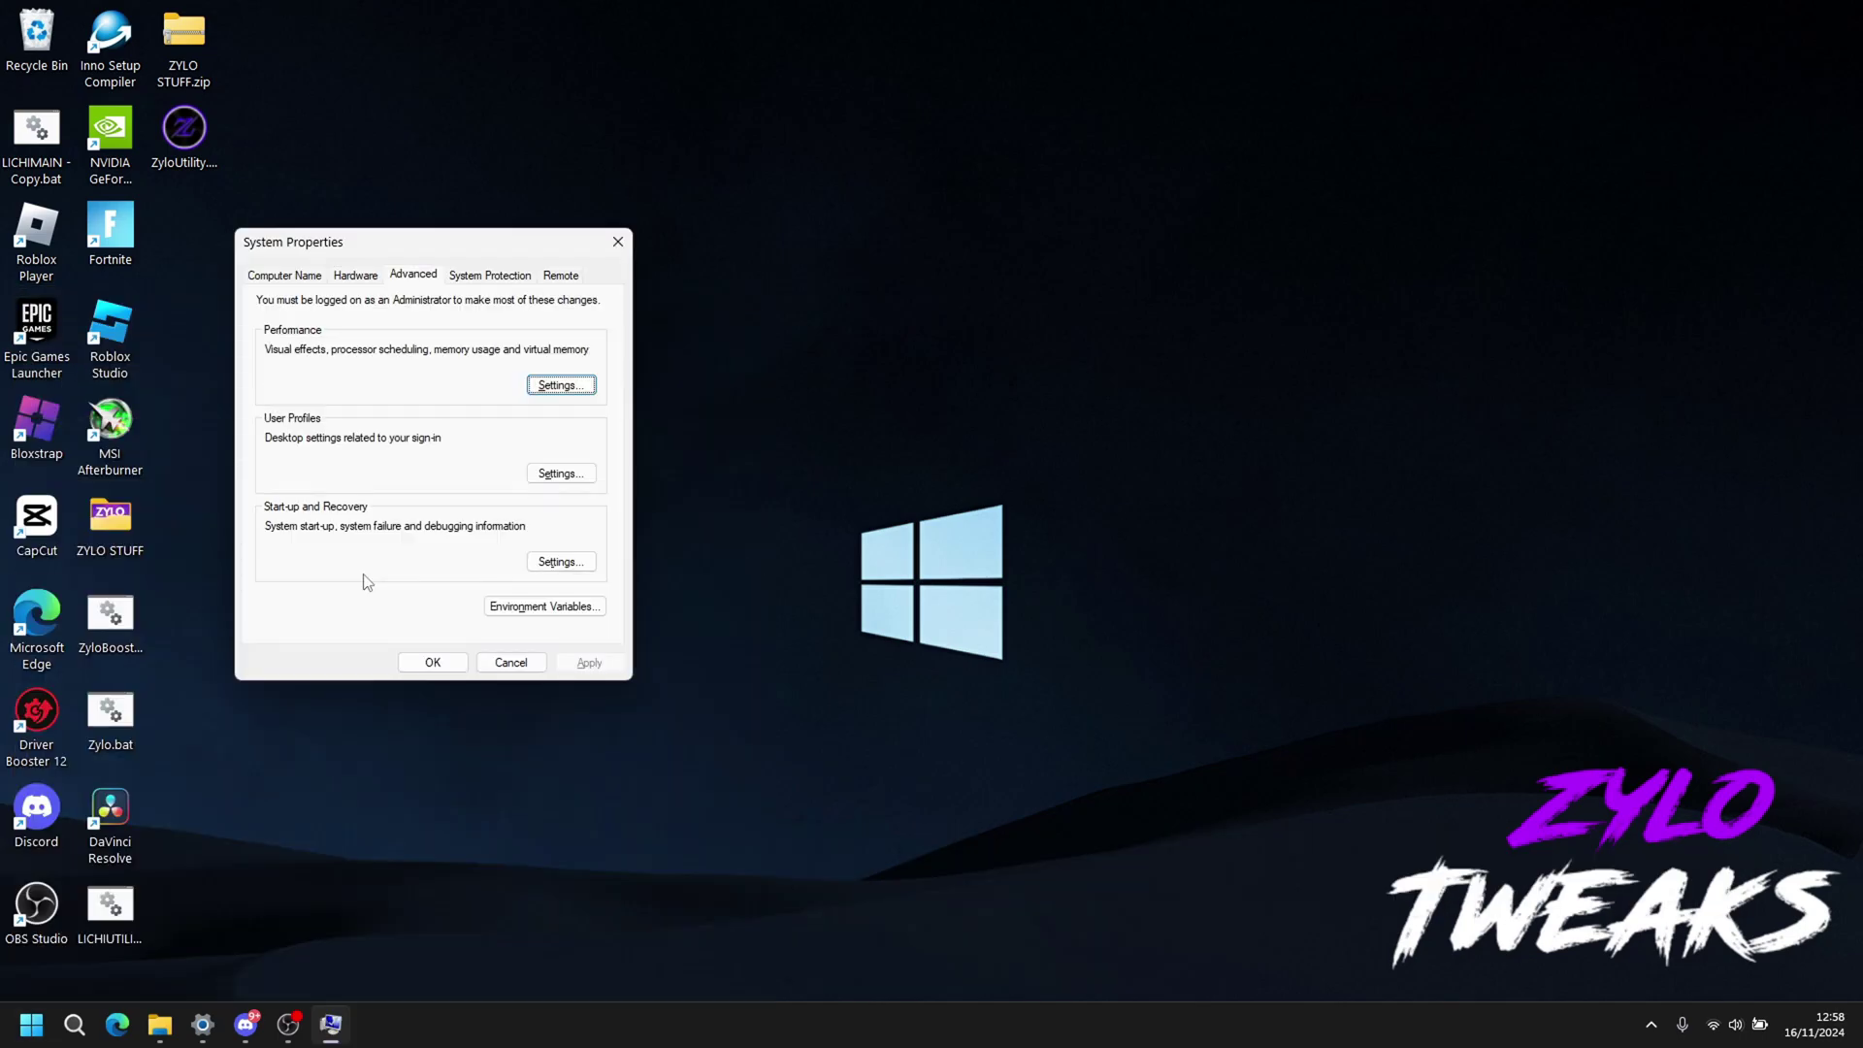
pyautogui.click(563, 387)
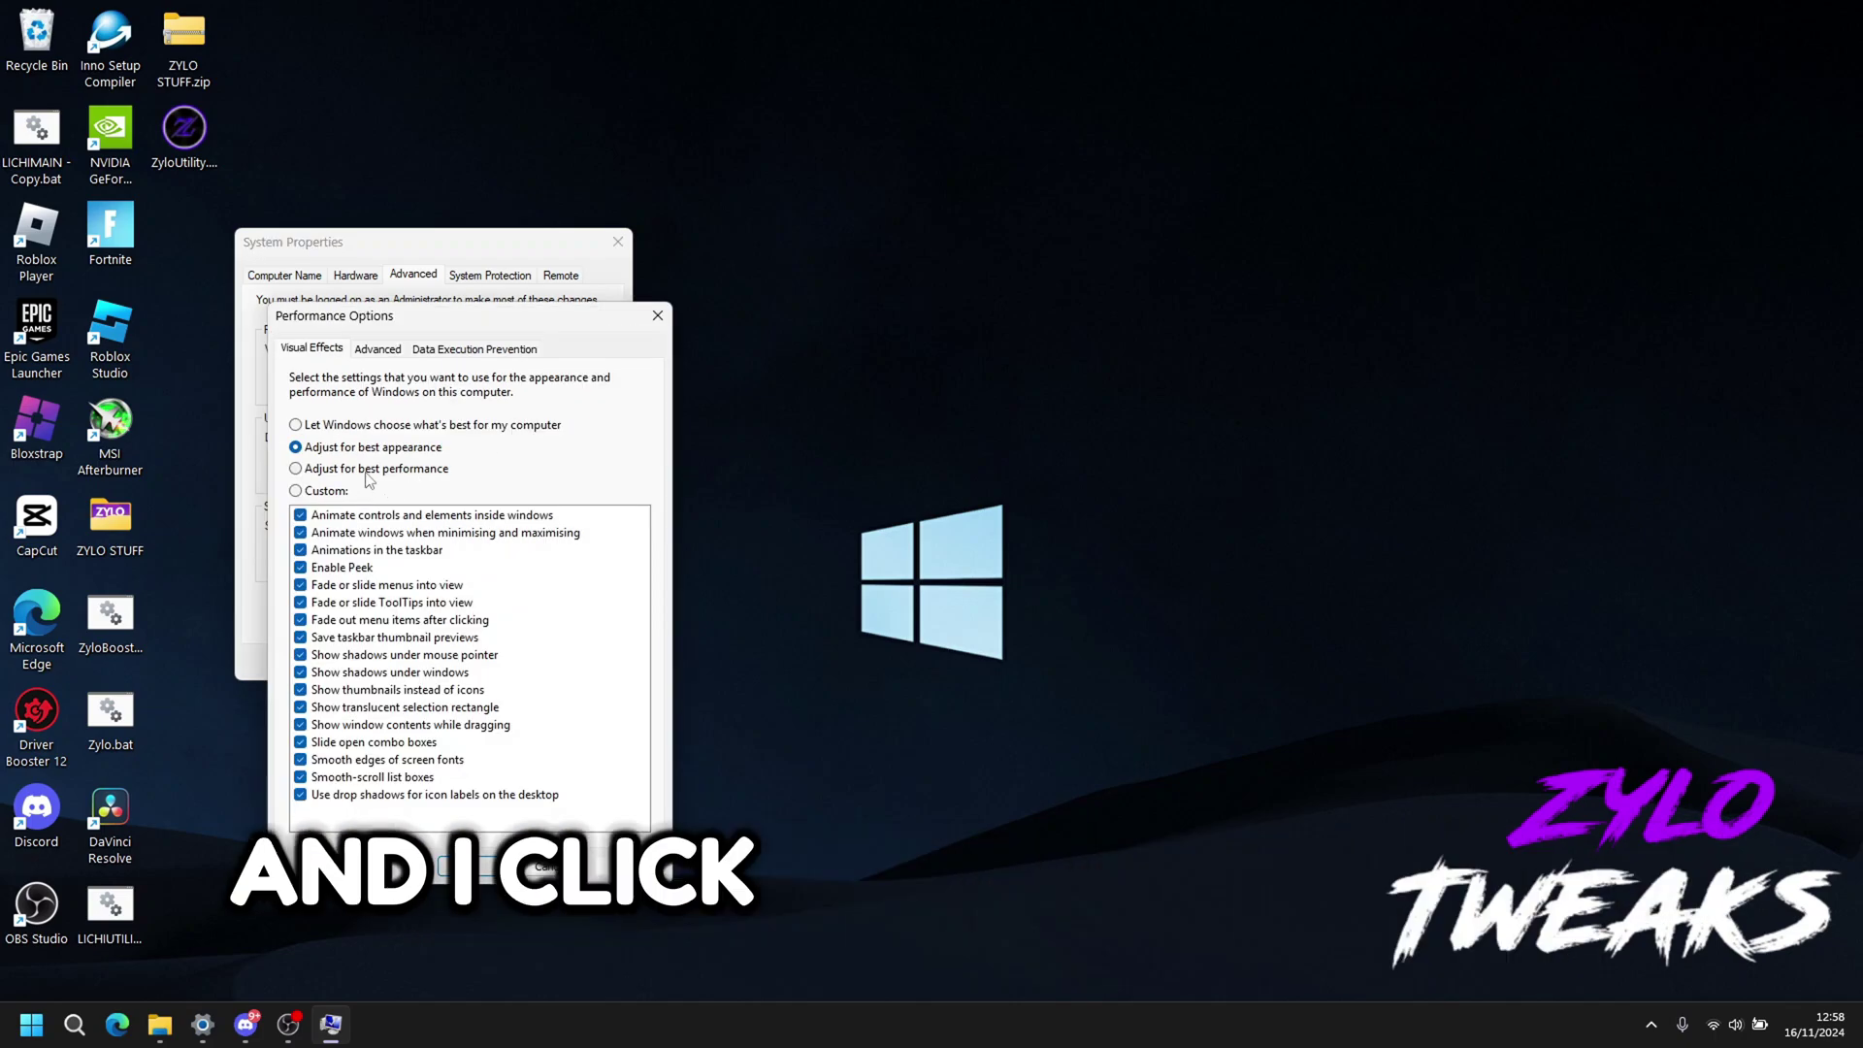
pyautogui.click(369, 471)
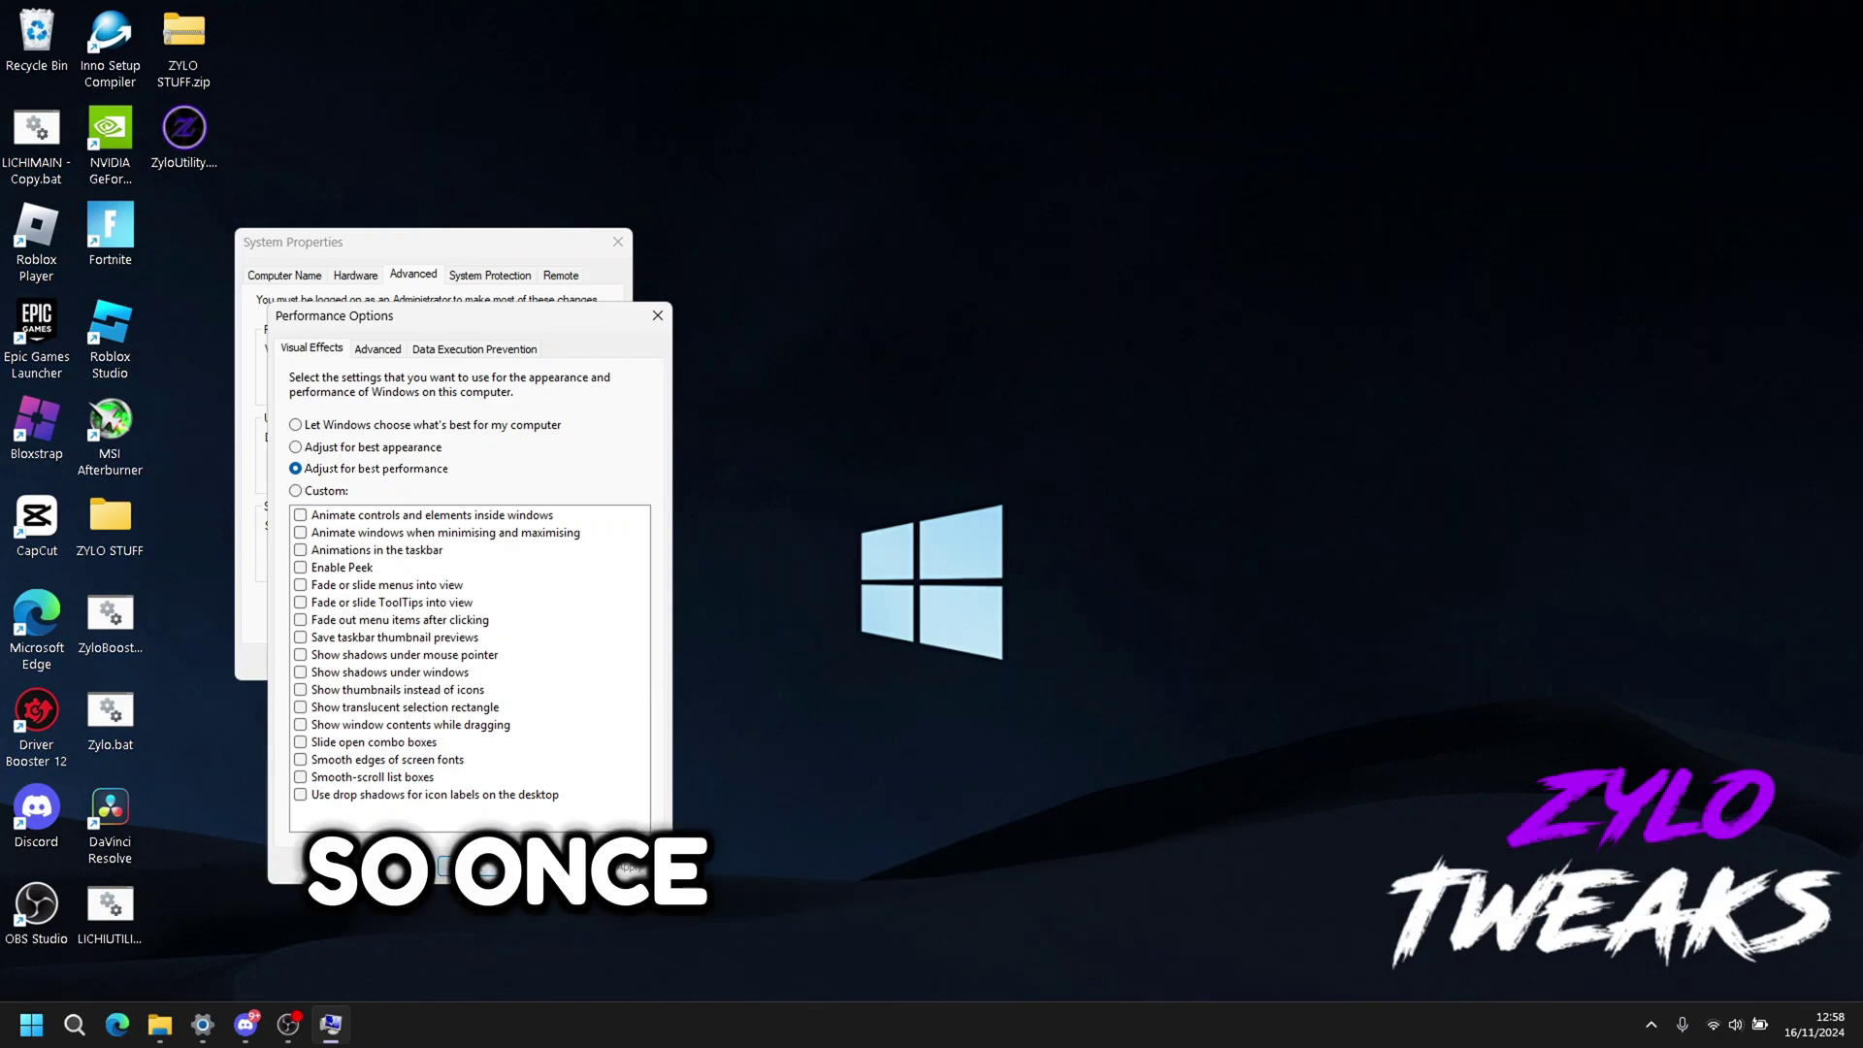
pyautogui.click(489, 869)
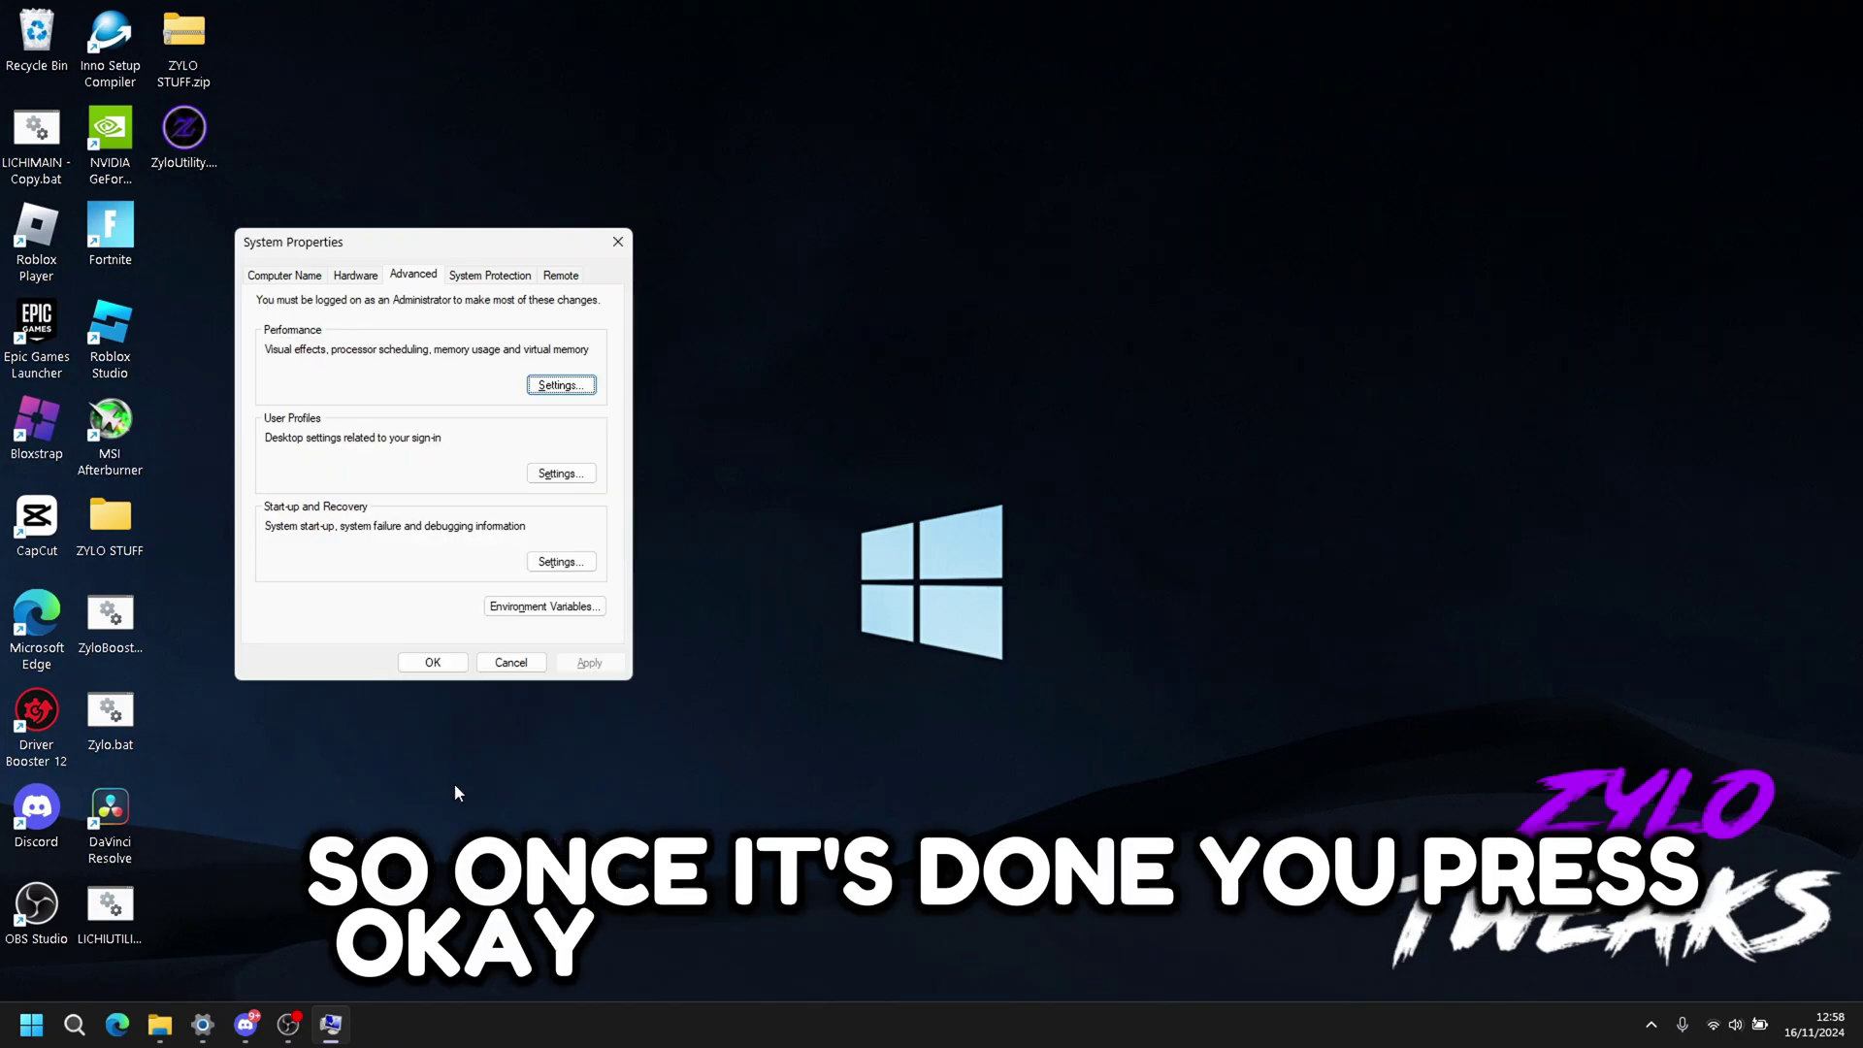
pyautogui.click(432, 663)
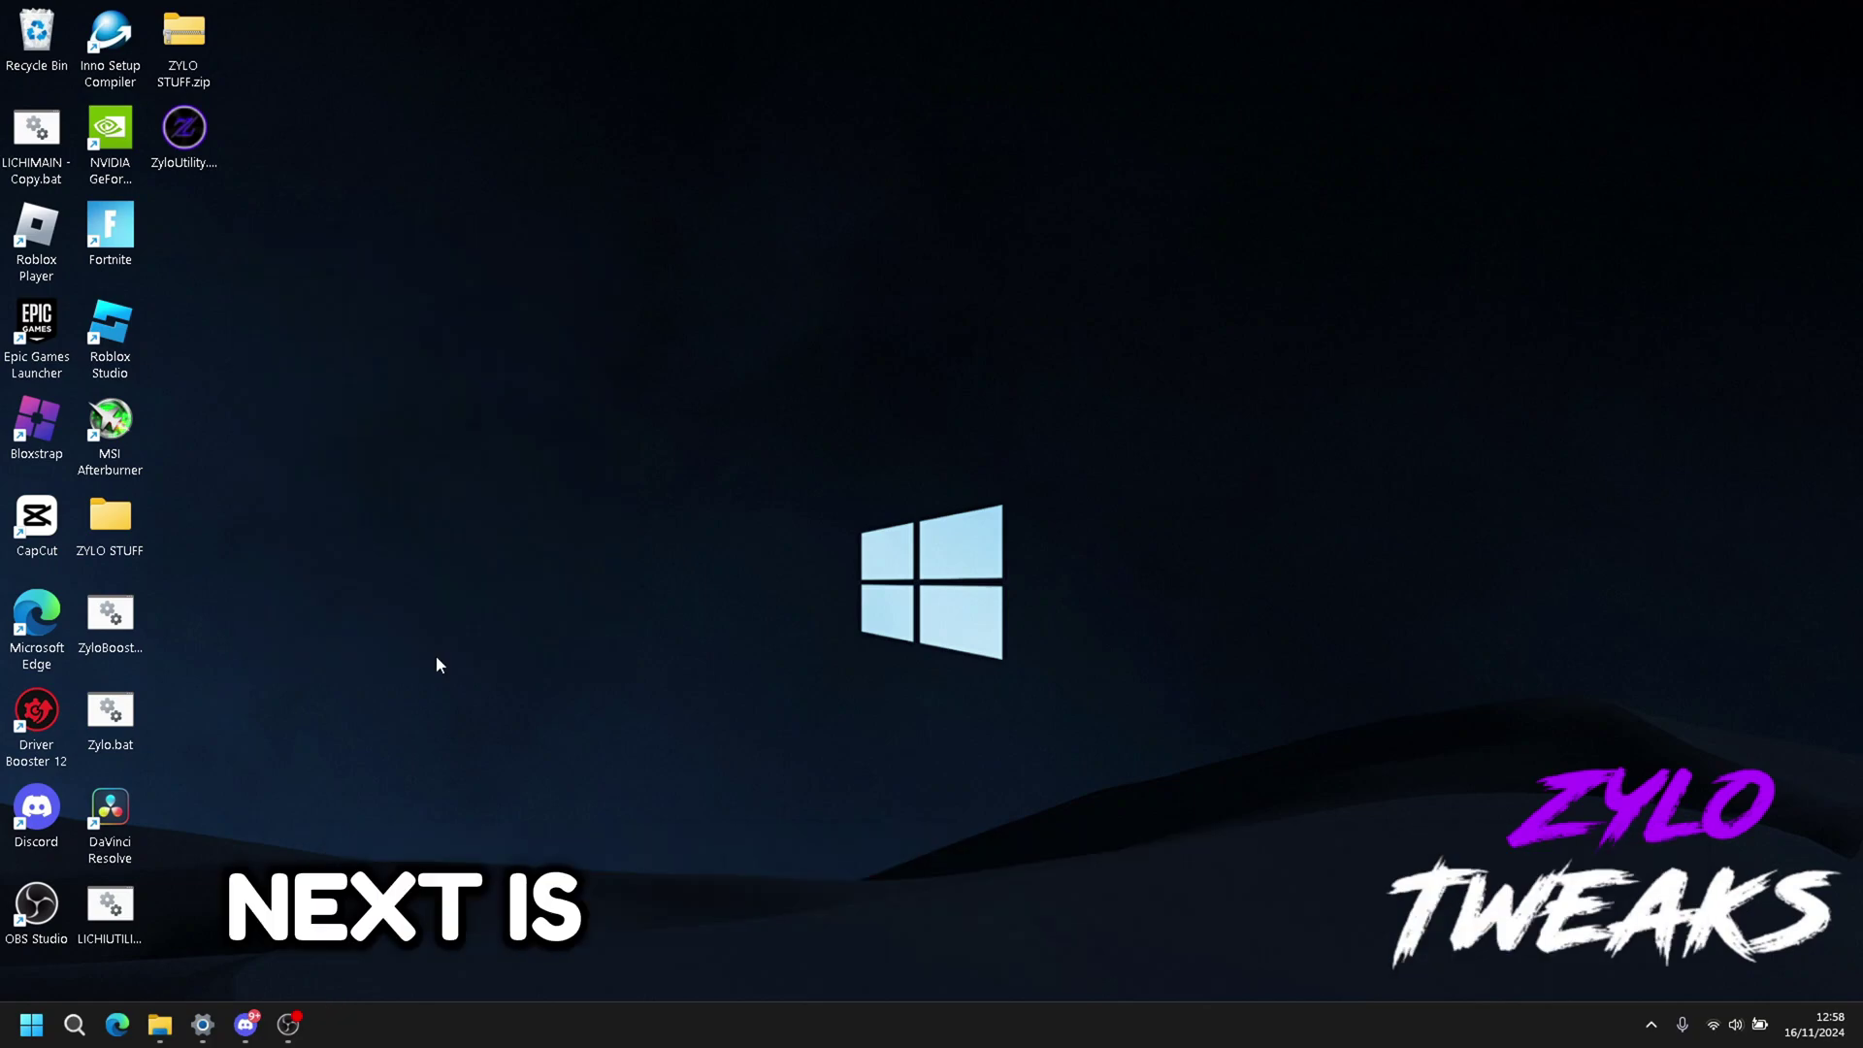
# Step: Disable both Intel Graphics Command Center entries in Task Manager's Startup apps, then close it
pyautogui.rightClick(29, 1024)
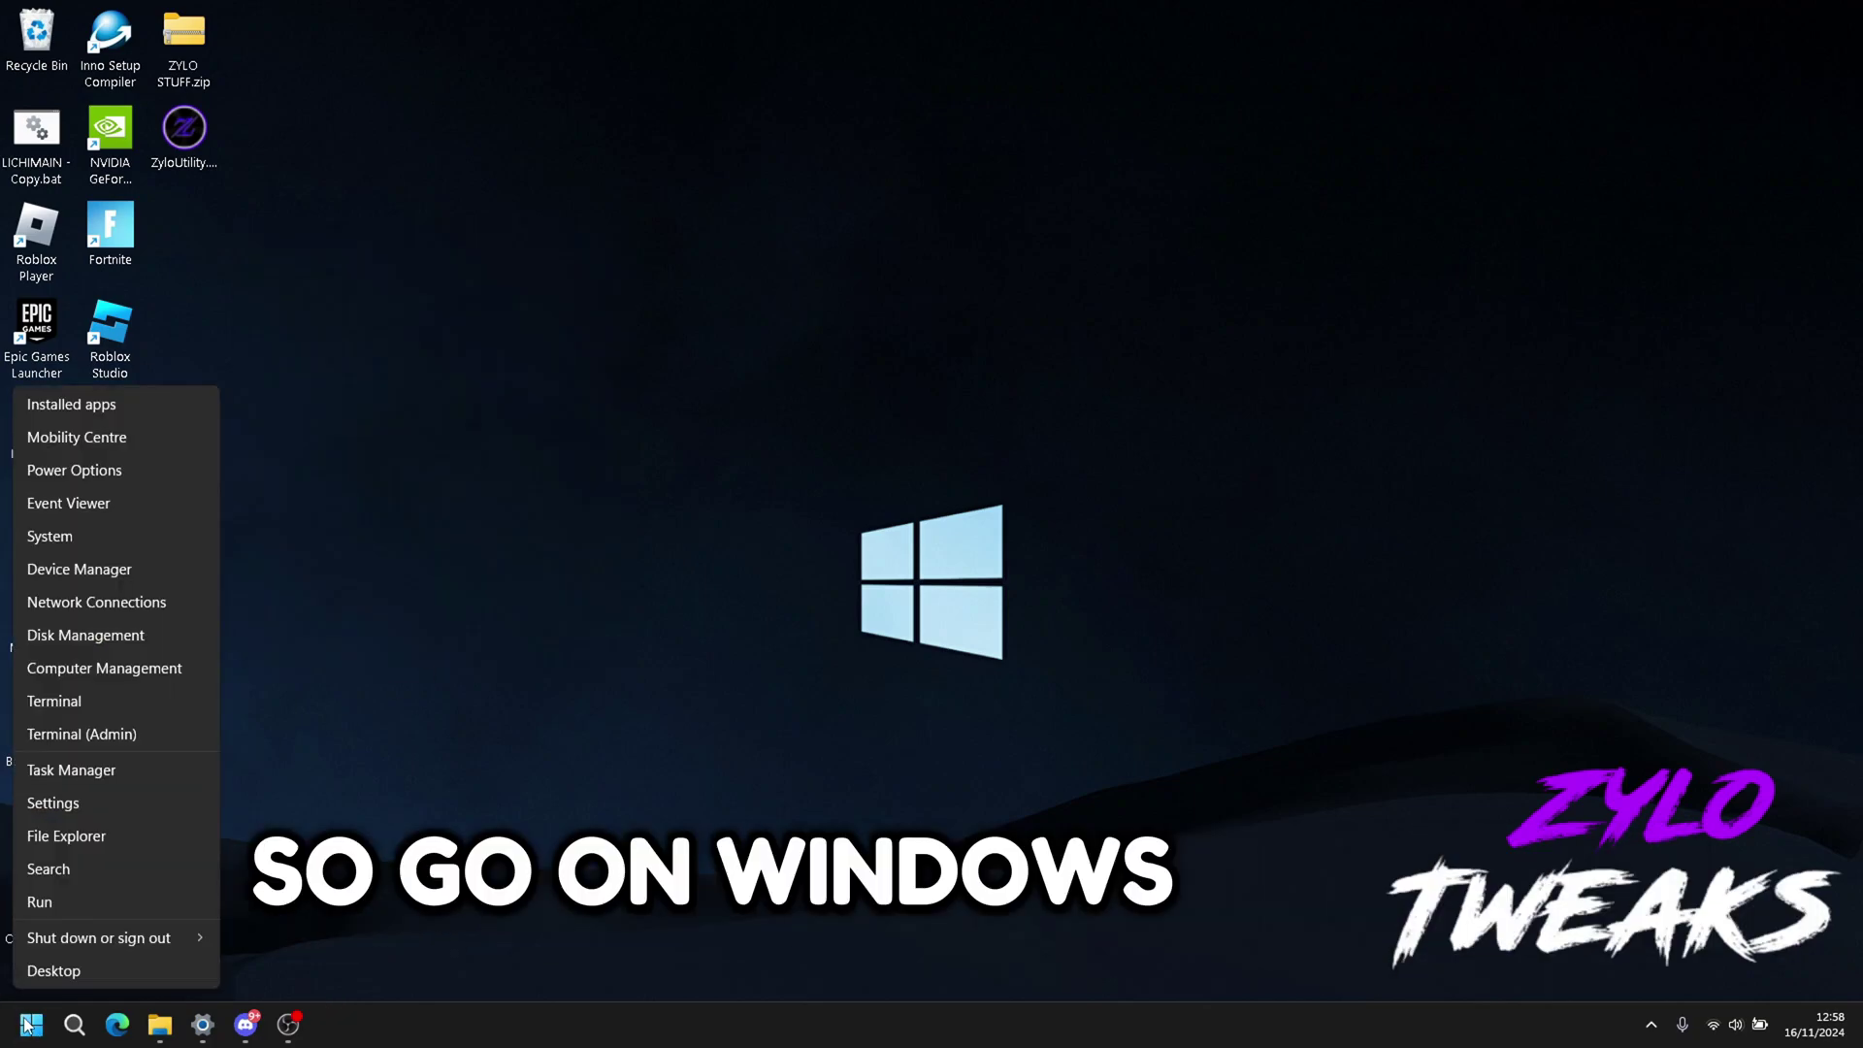
pyautogui.click(90, 774)
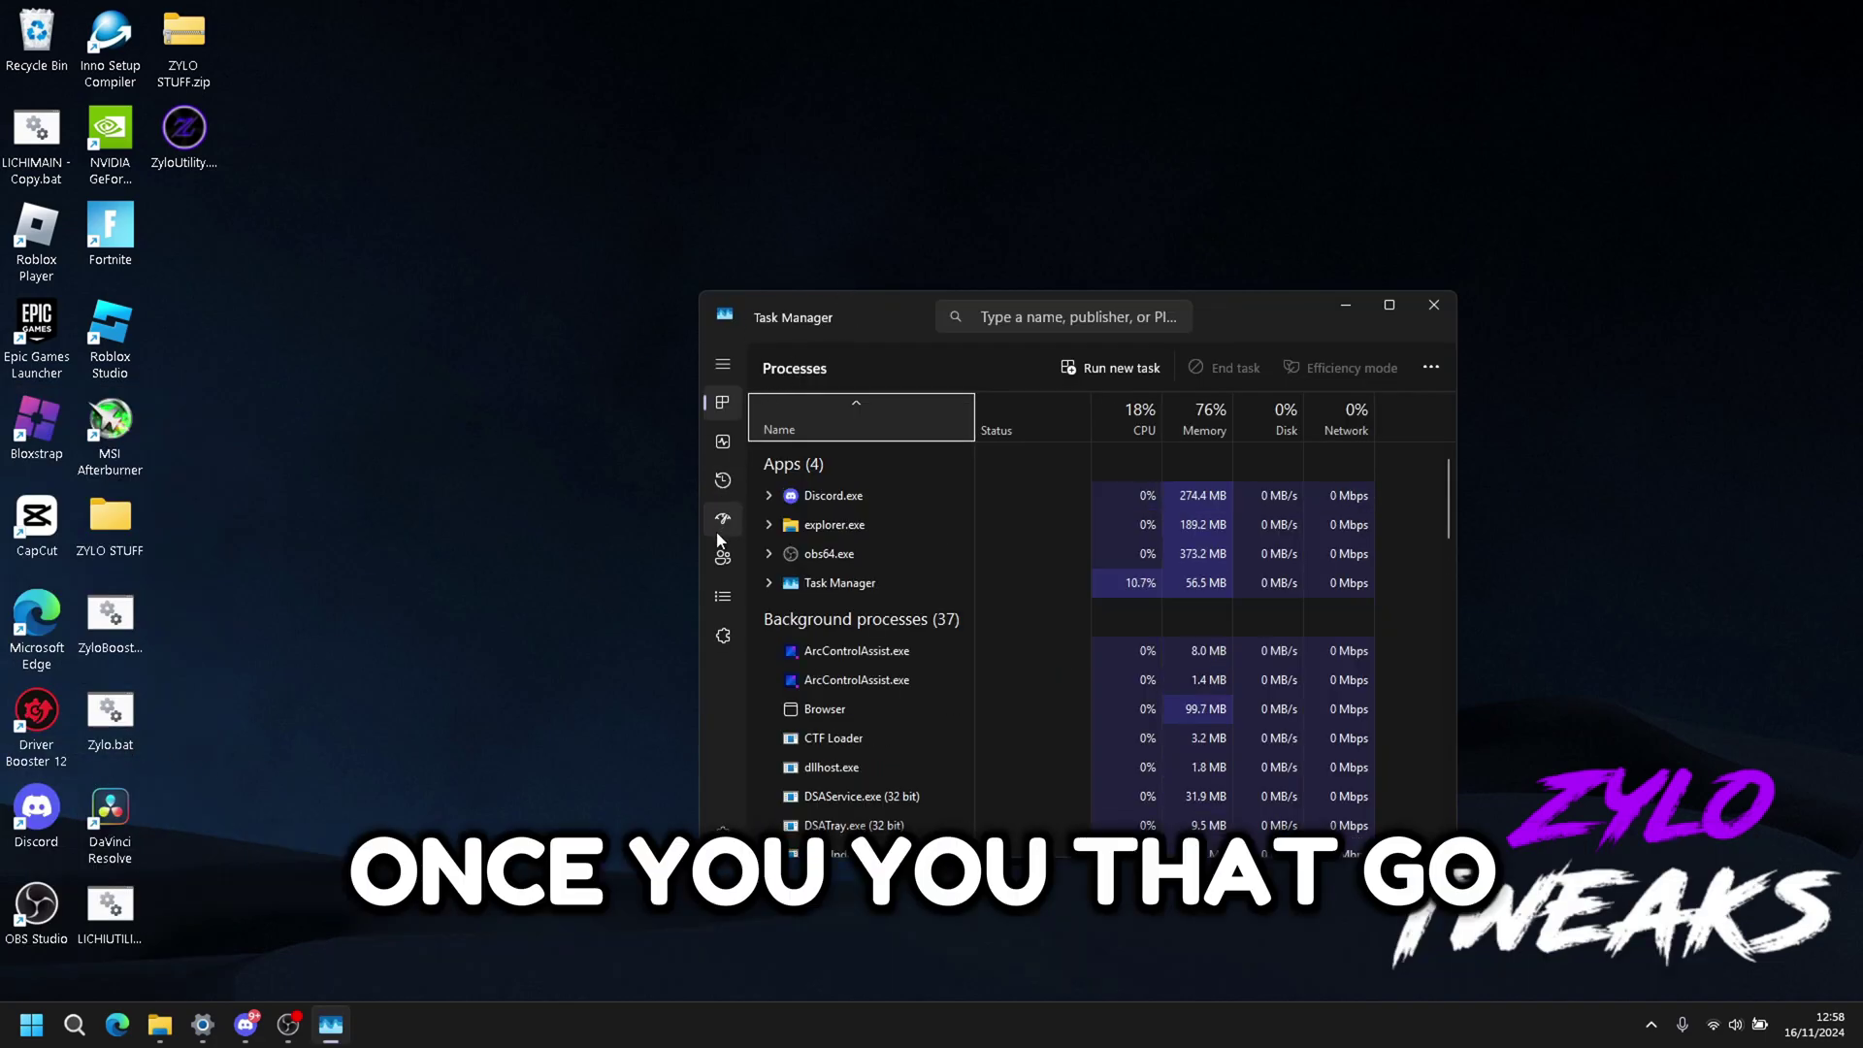
pyautogui.click(722, 518)
pyautogui.doubleClick(1220, 317)
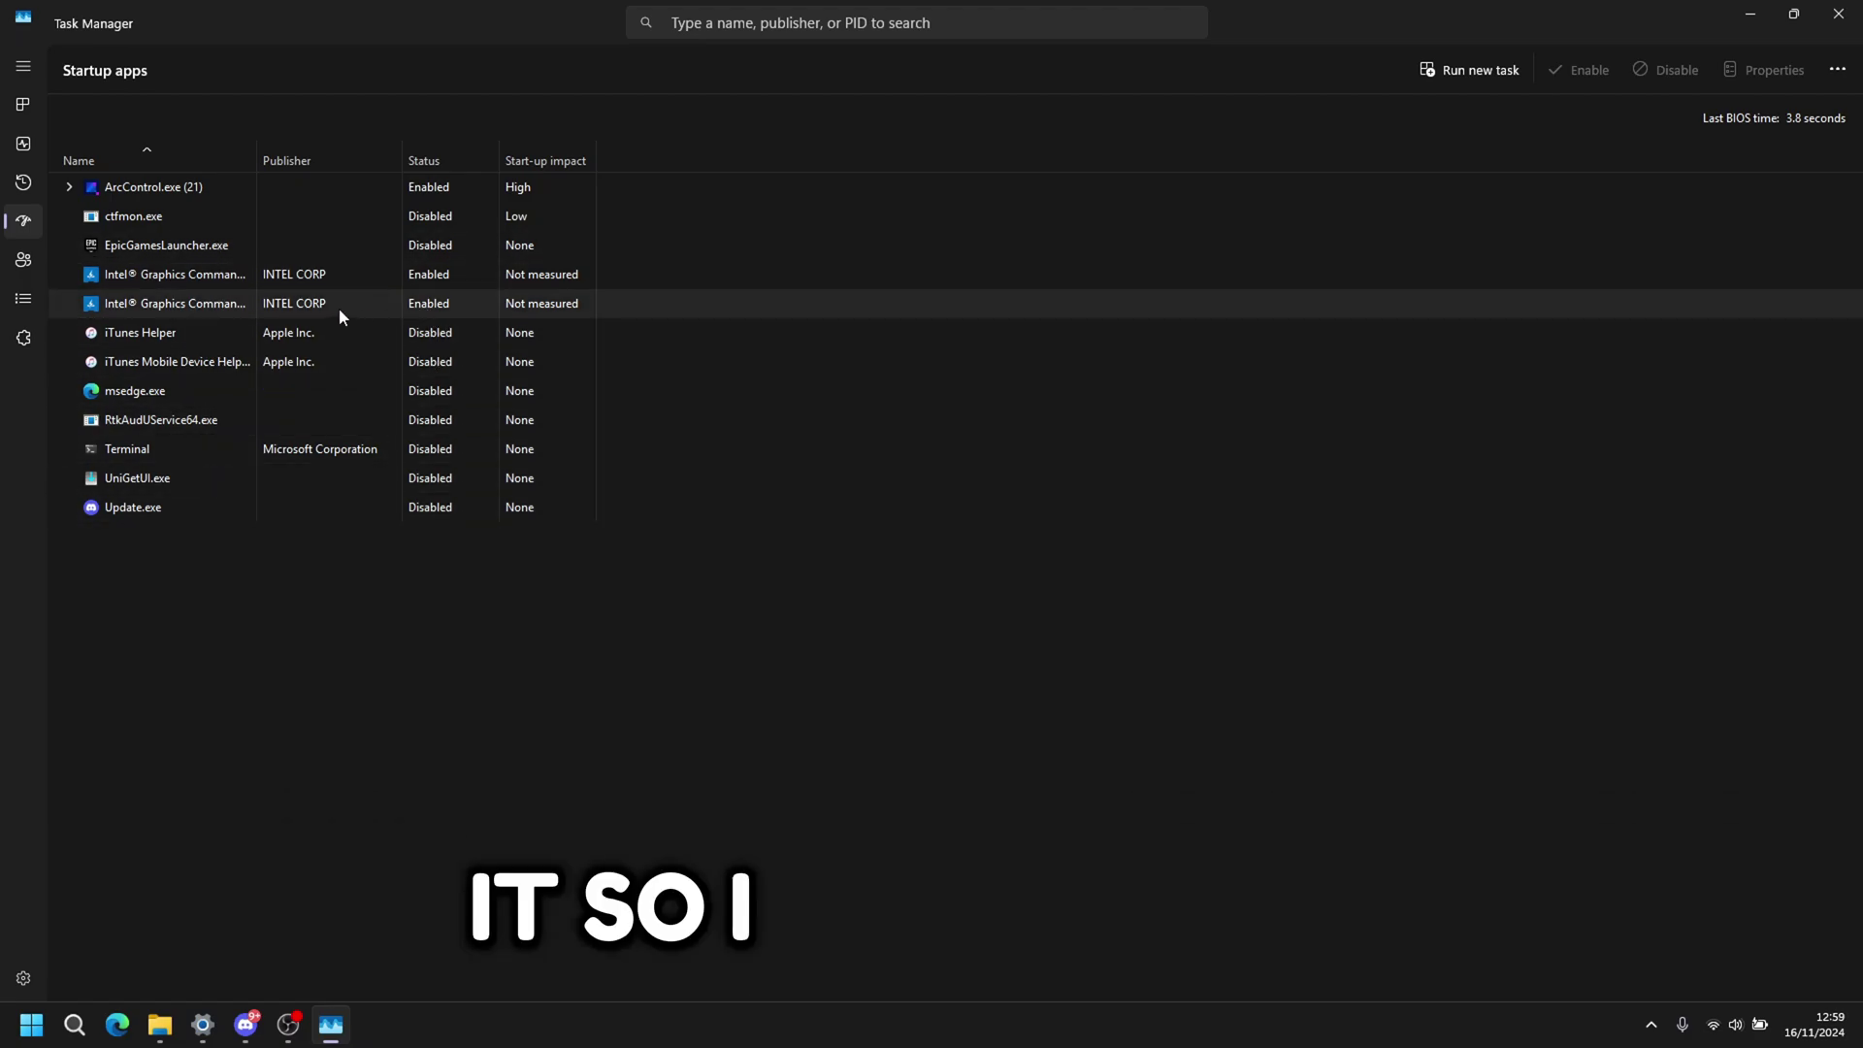
pyautogui.rightClick(400, 301)
pyautogui.click(468, 315)
pyautogui.rightClick(456, 280)
pyautogui.click(505, 290)
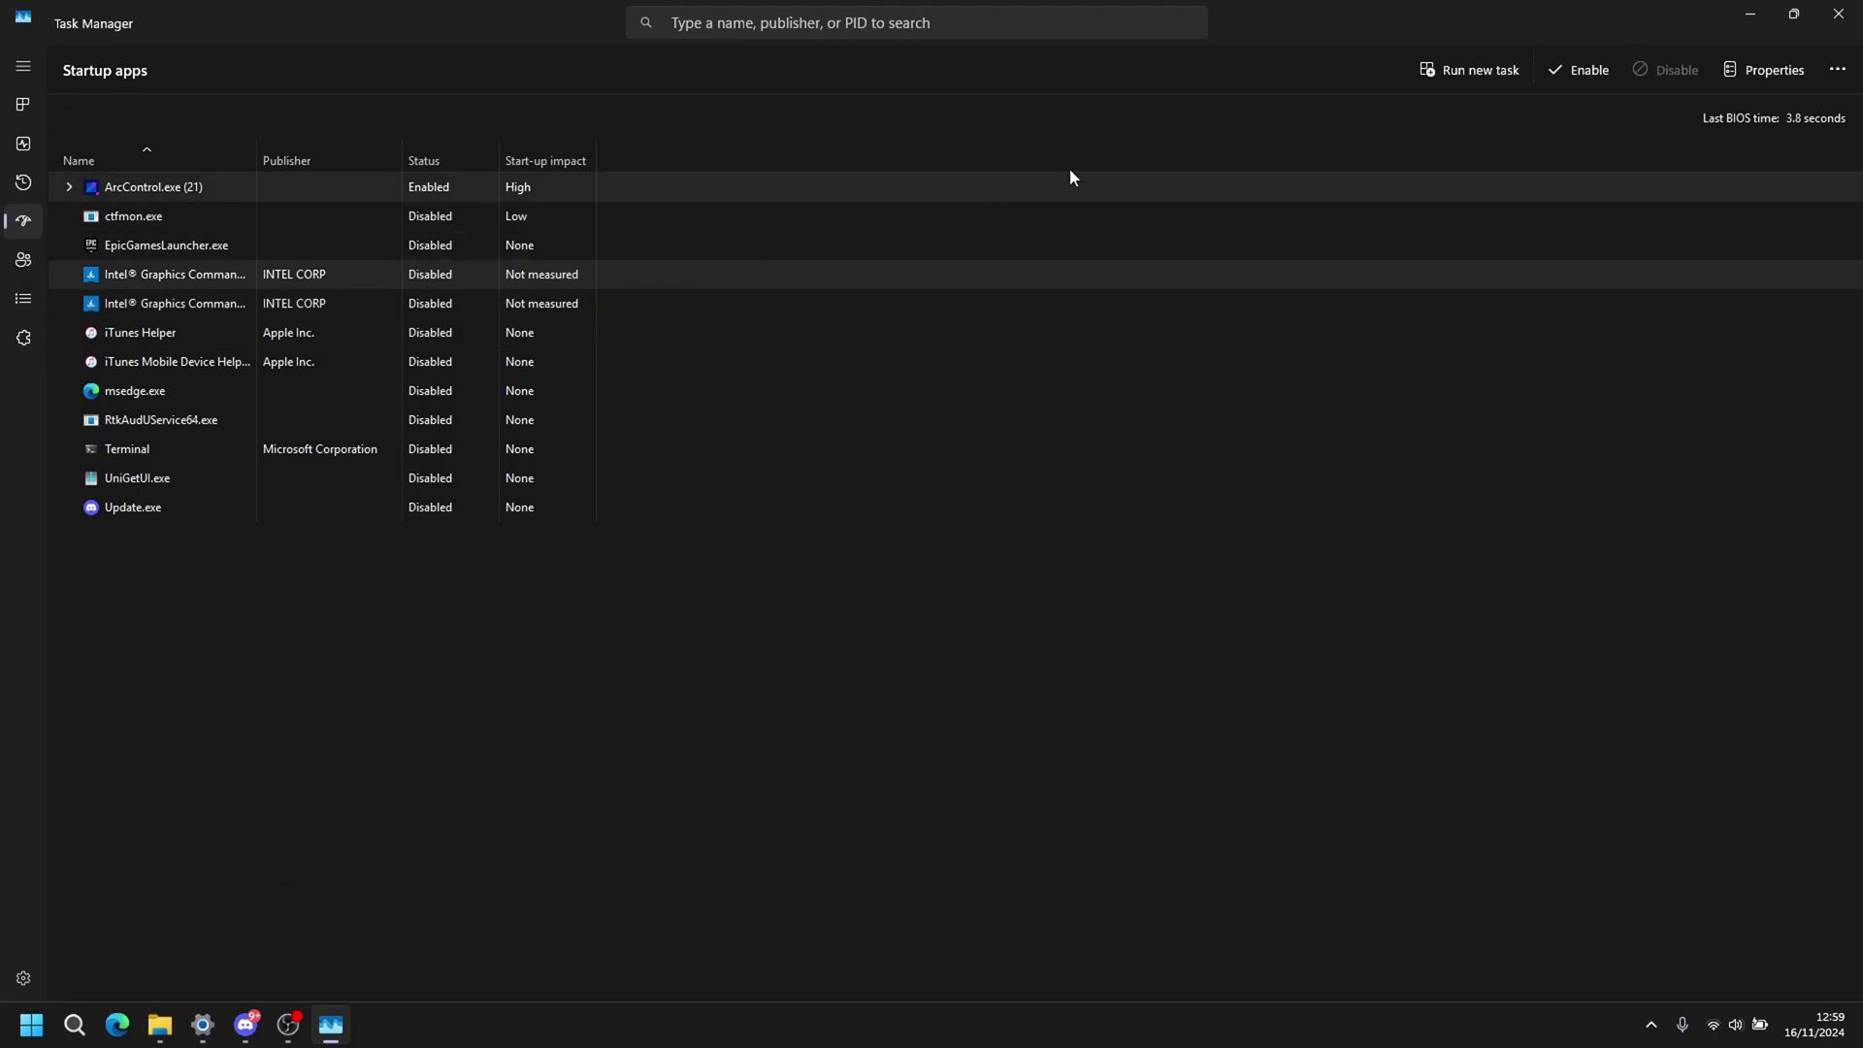
pyautogui.click(1837, 14)
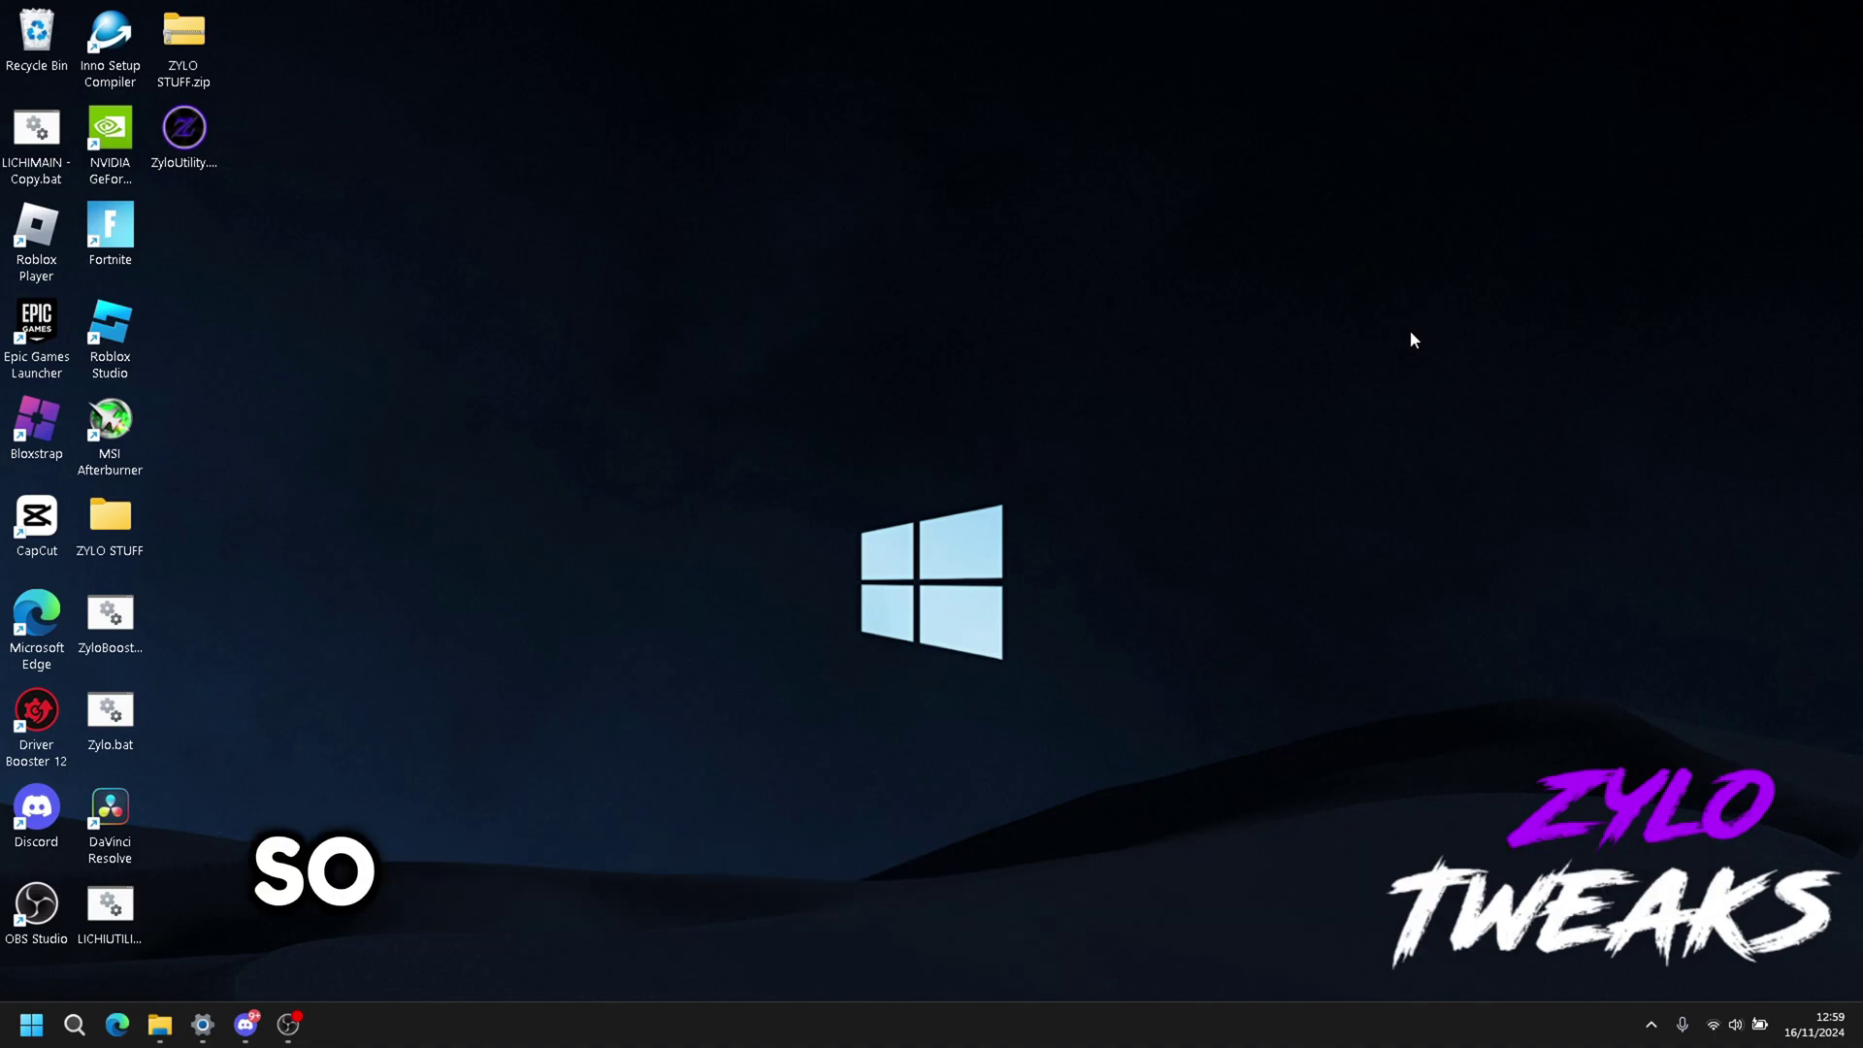
# Step: Launch System Configuration by running msconfig from the Run box
pyautogui.press('super+r')
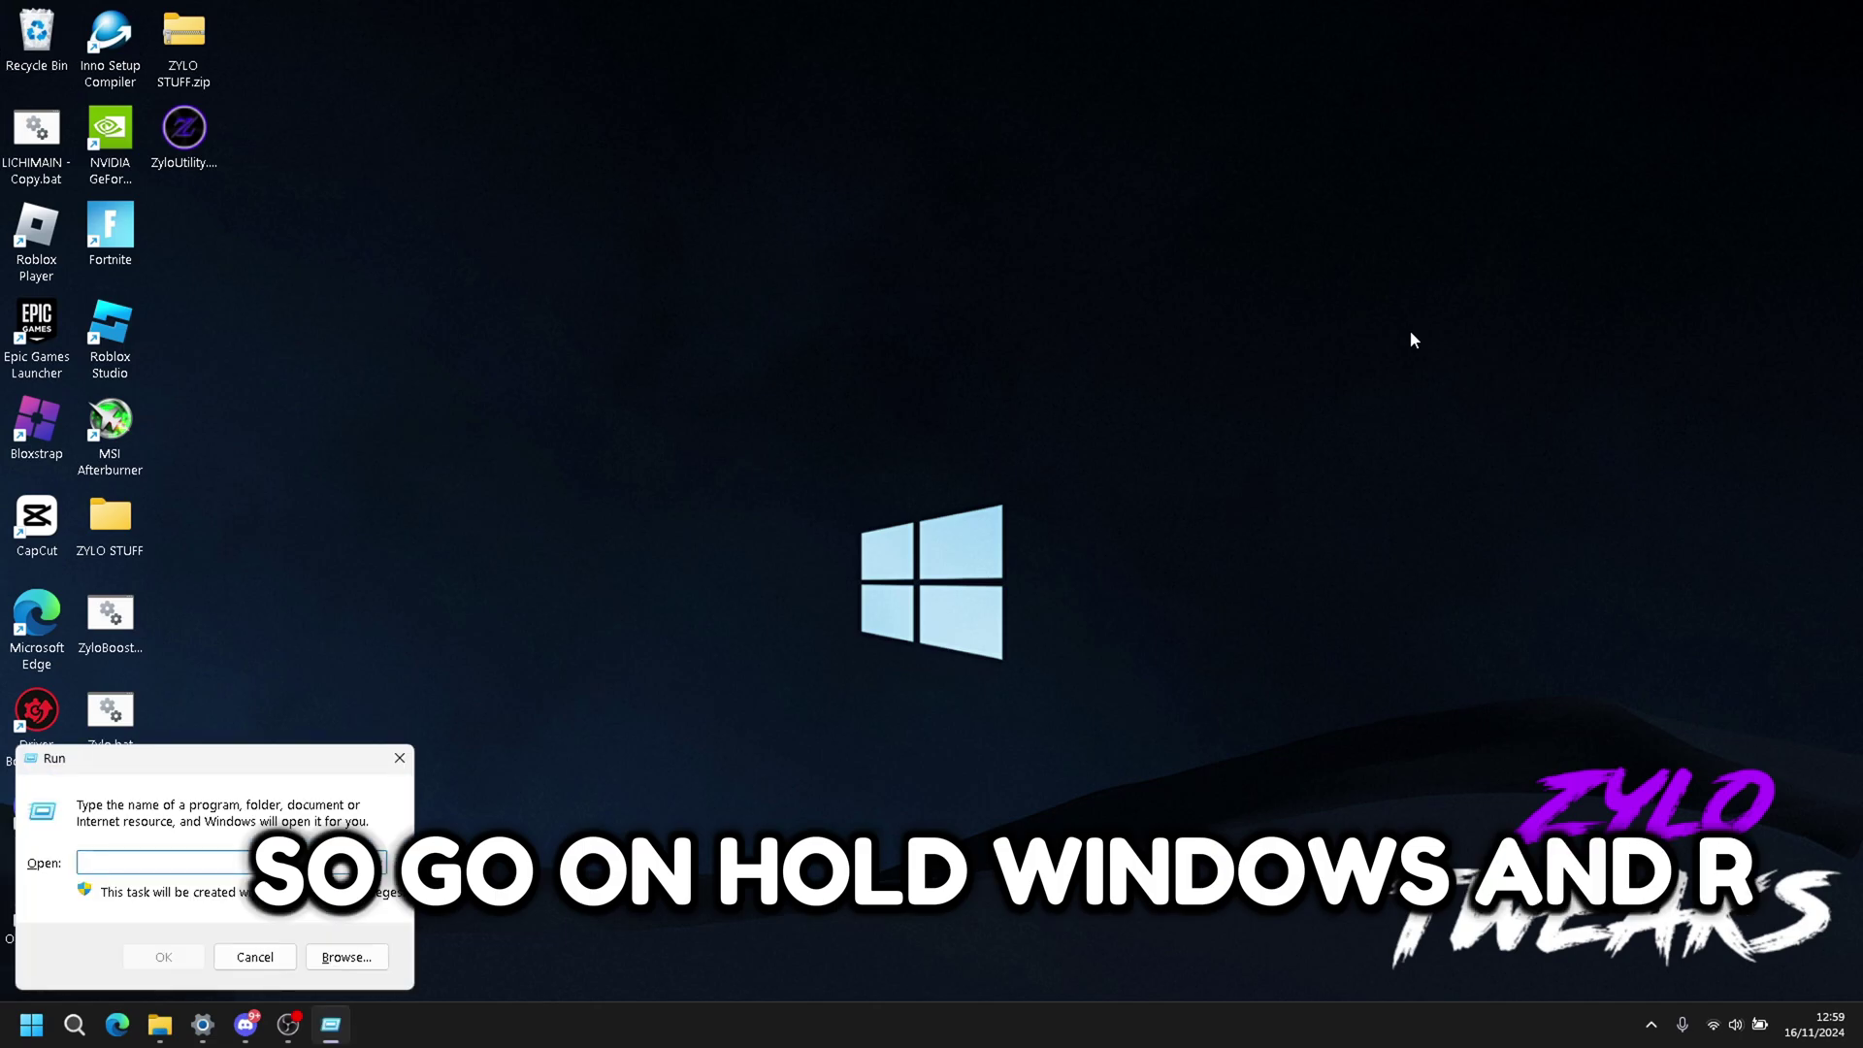
pyautogui.write('m')
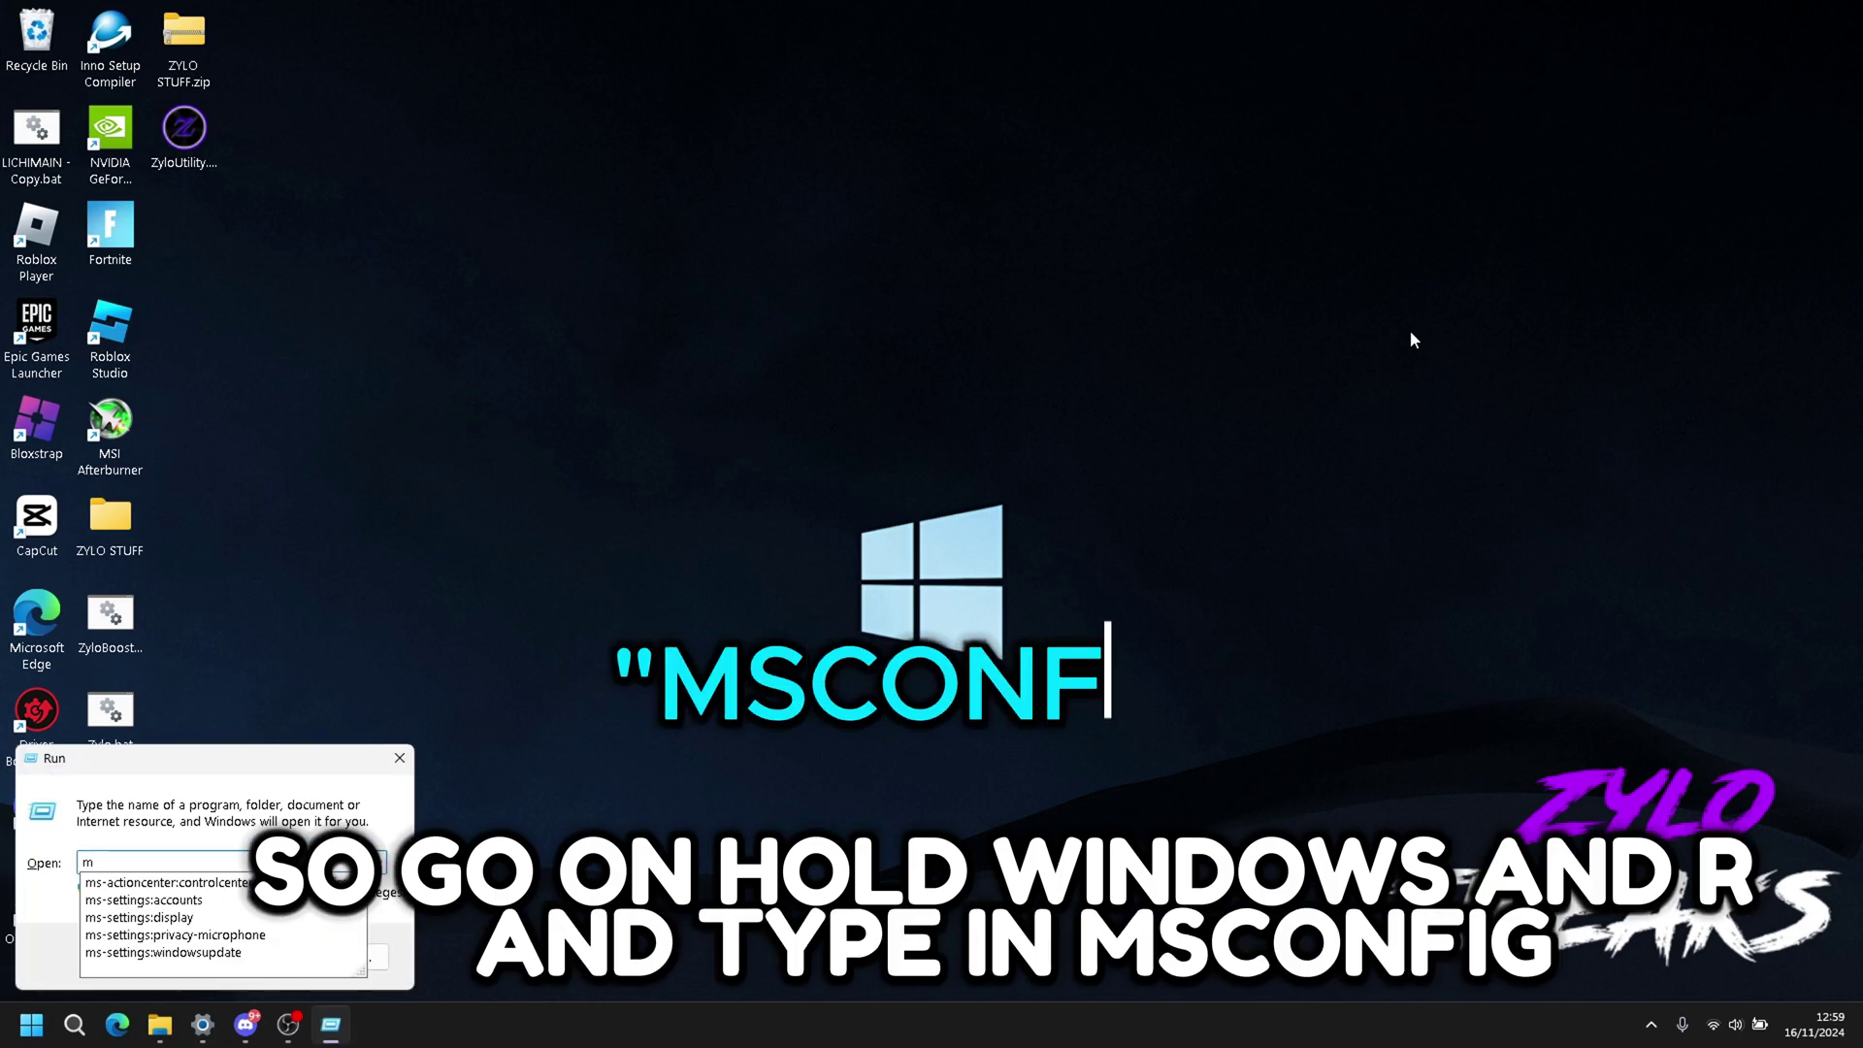
pyautogui.write('sconfig')
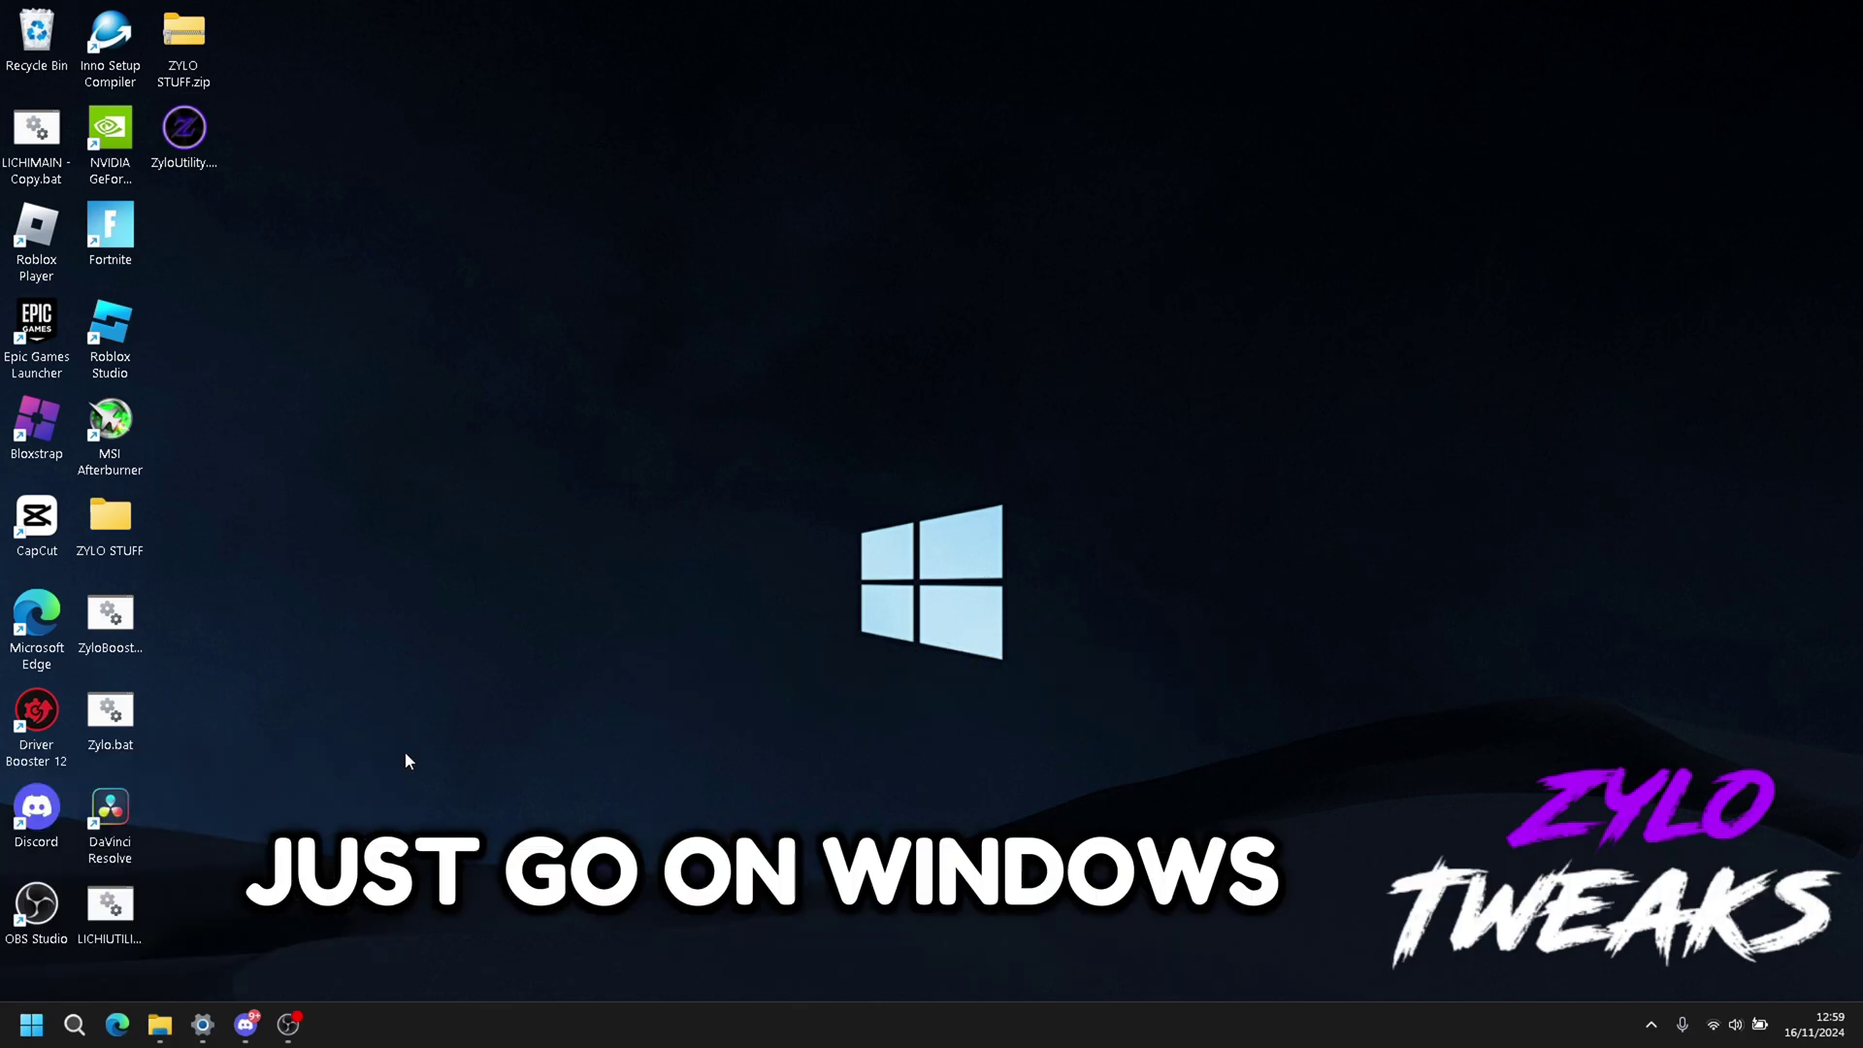
pyautogui.press('super')
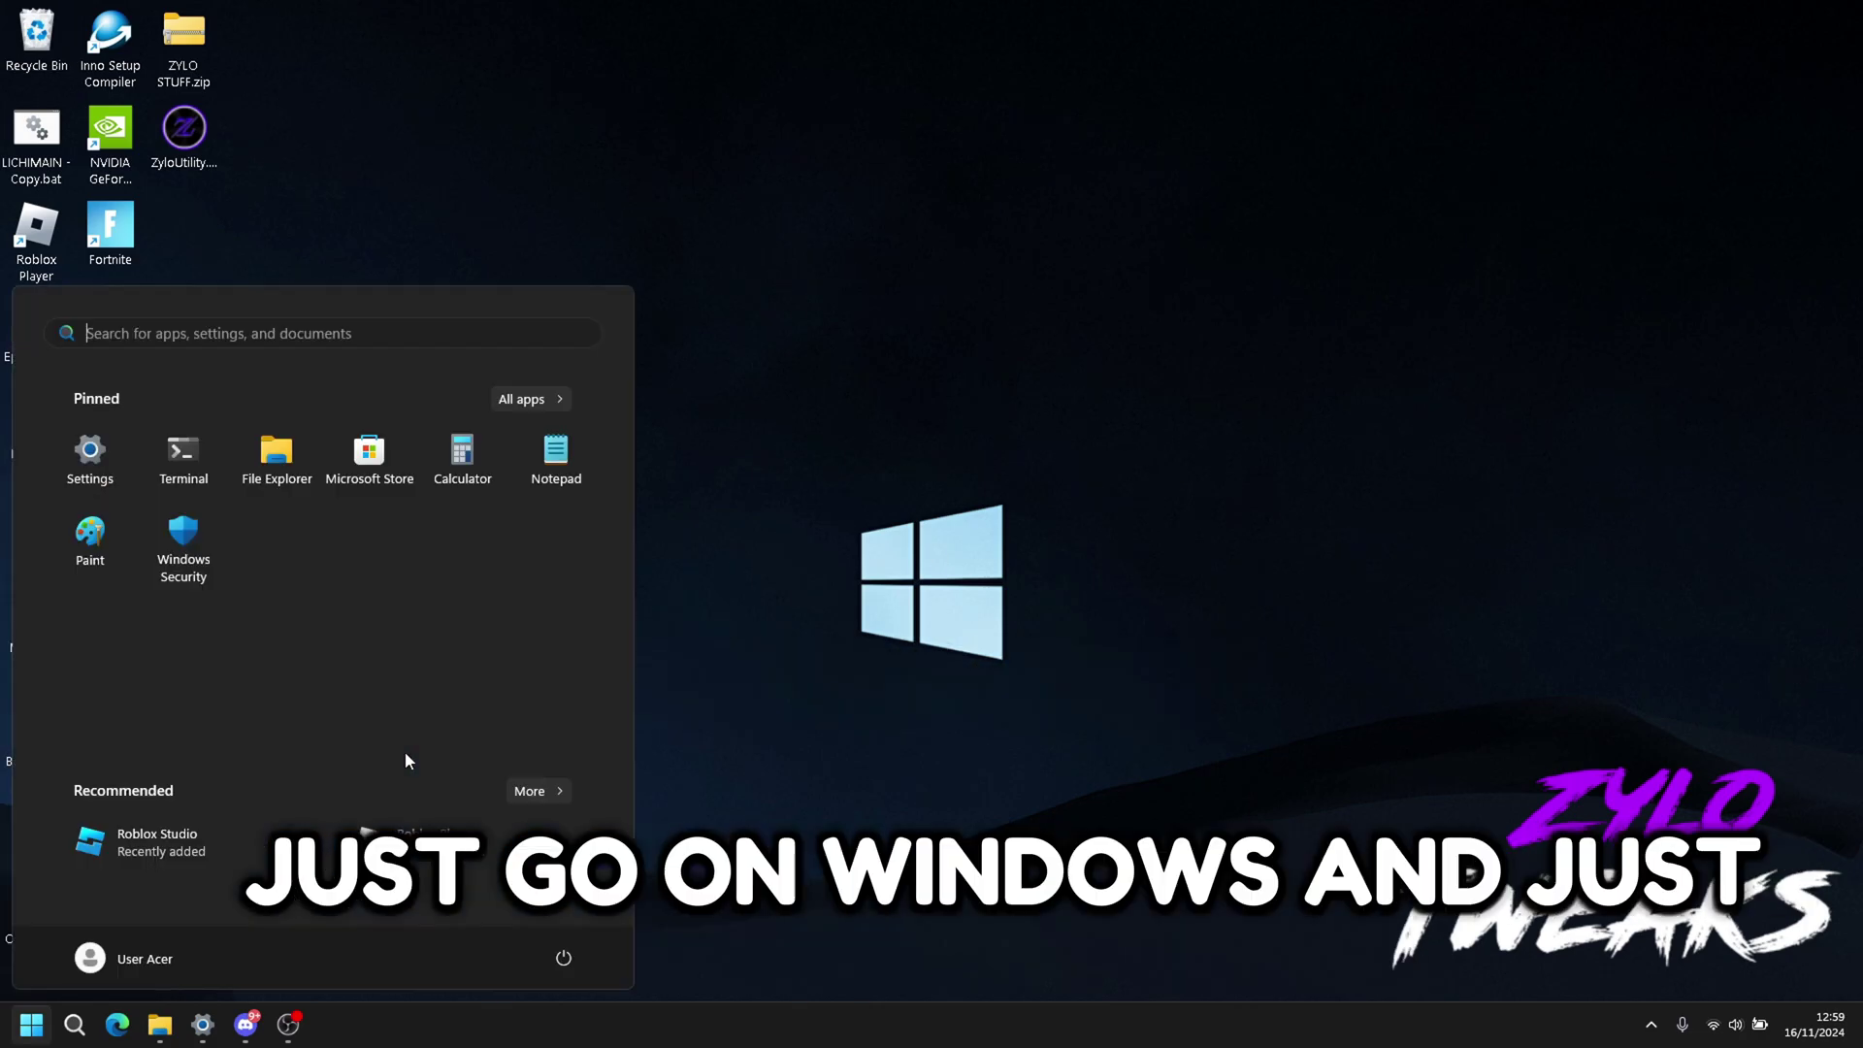
pyautogui.write('ru')
pyautogui.press('Return')
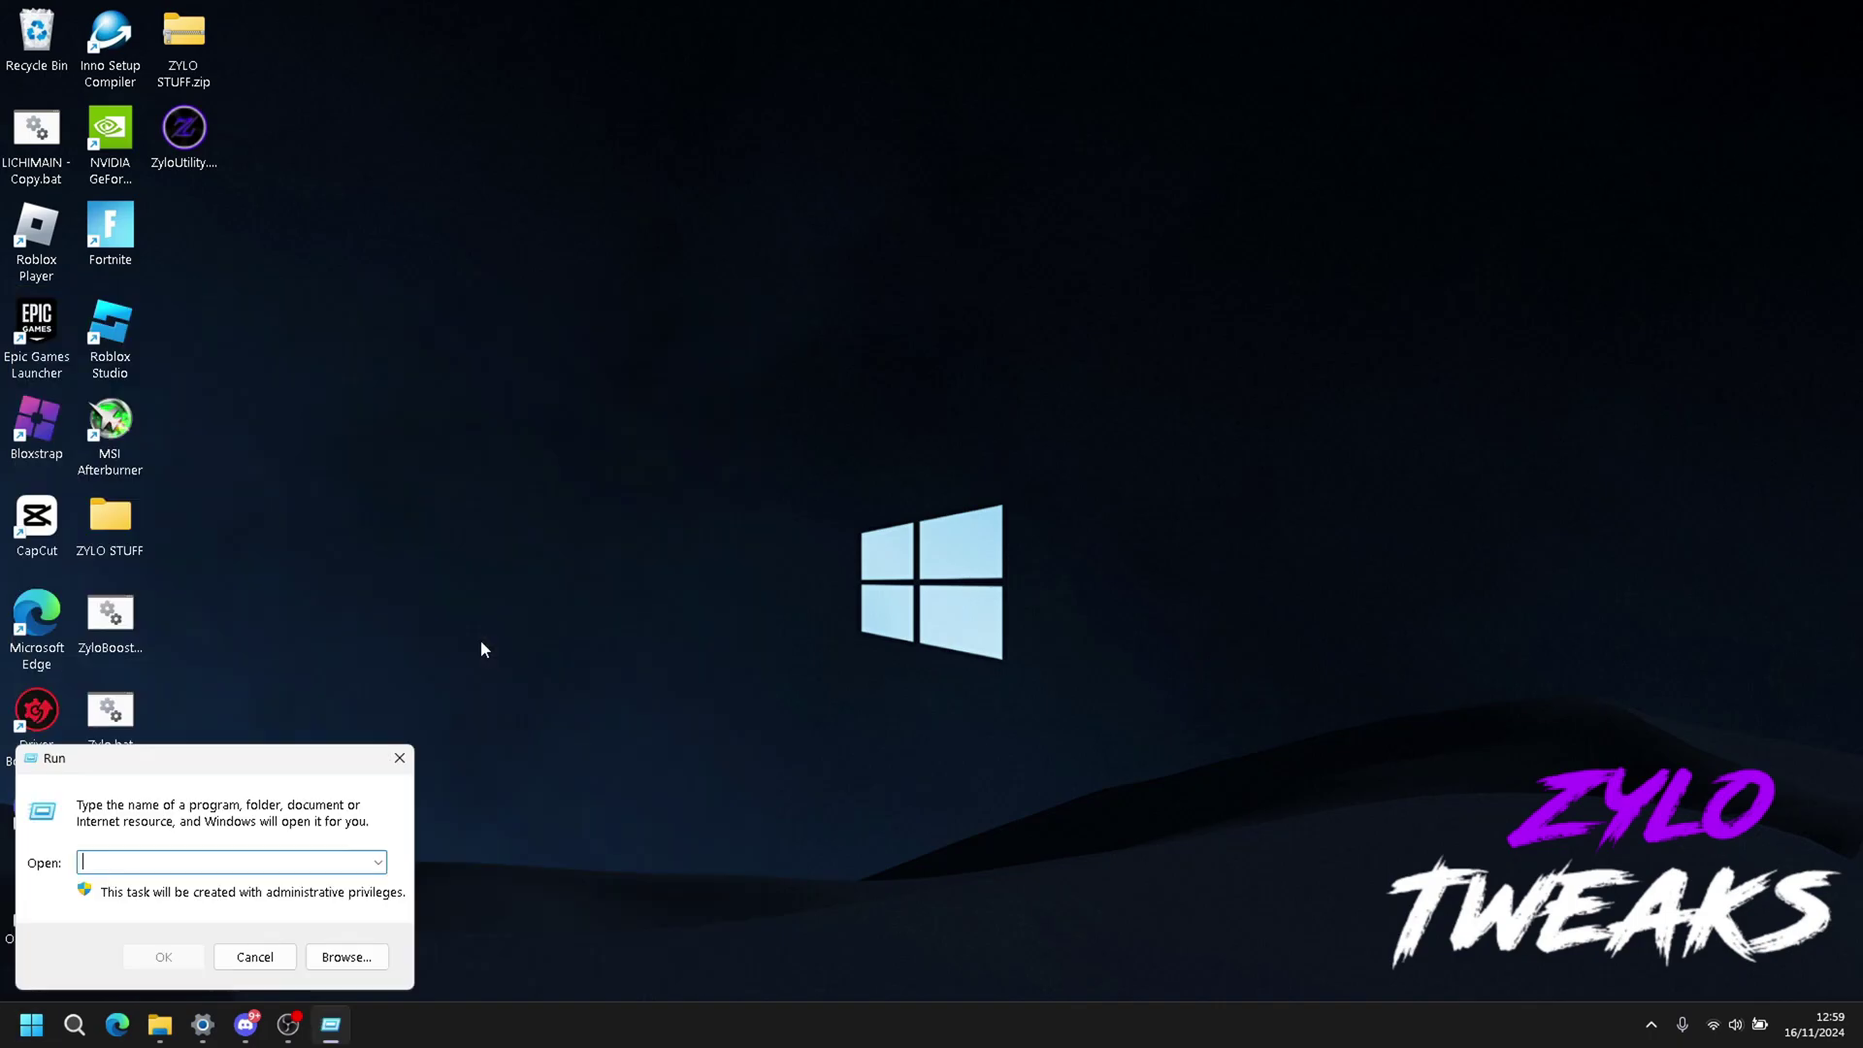
pyautogui.write('ms')
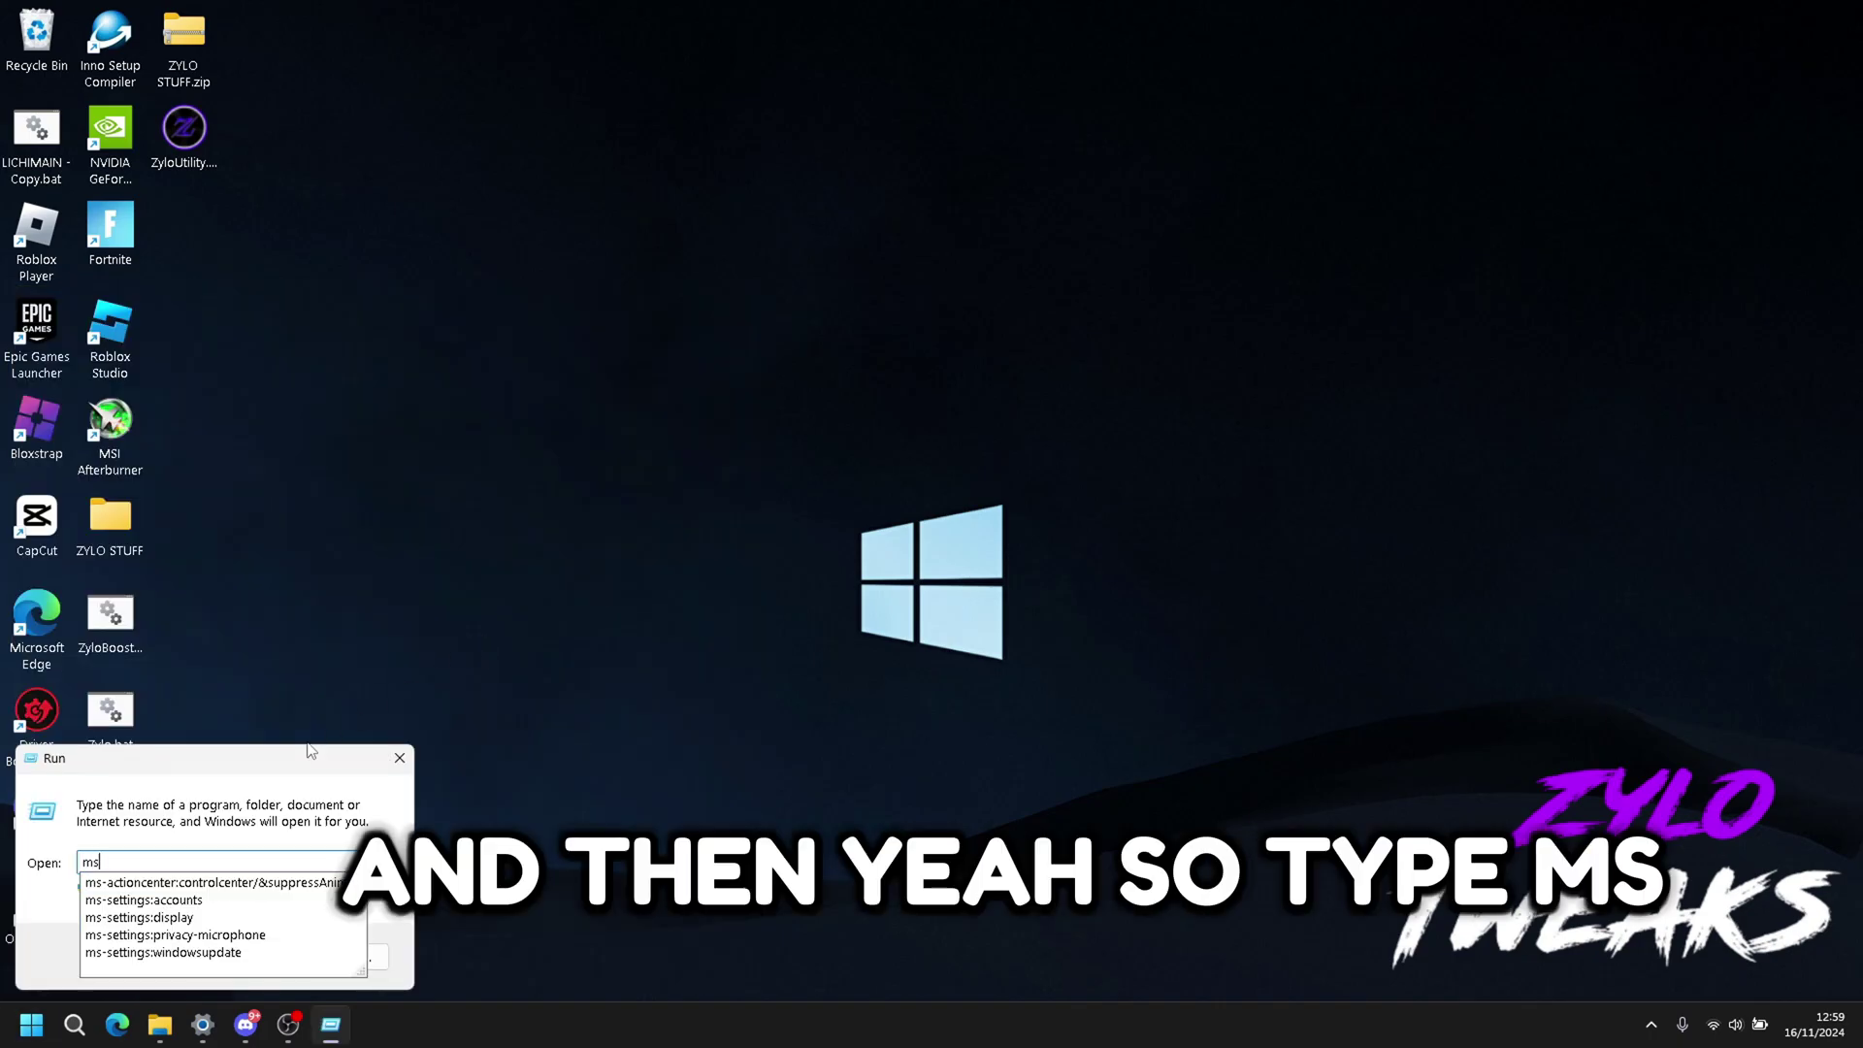
pyautogui.write('config')
pyautogui.press('Return')
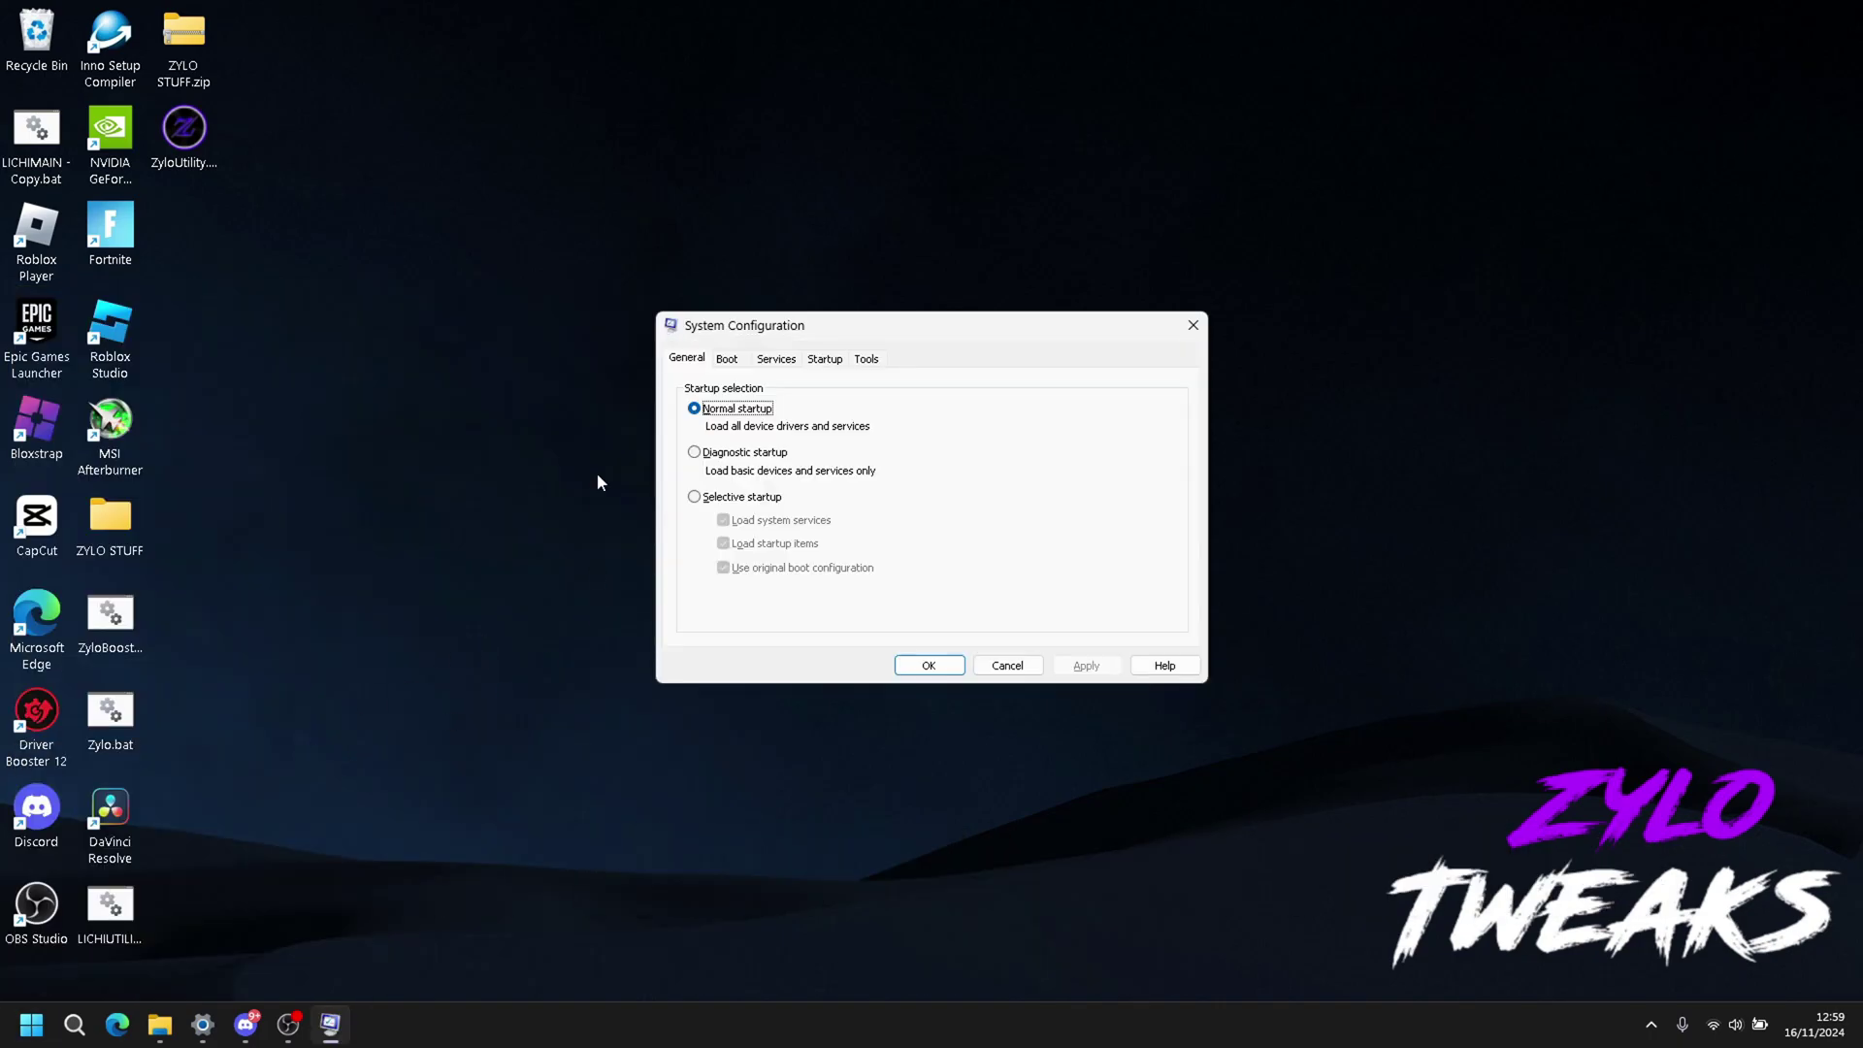
# Step: Set the boot Advanced options processor count to 12 and close both windows
pyautogui.click(728, 360)
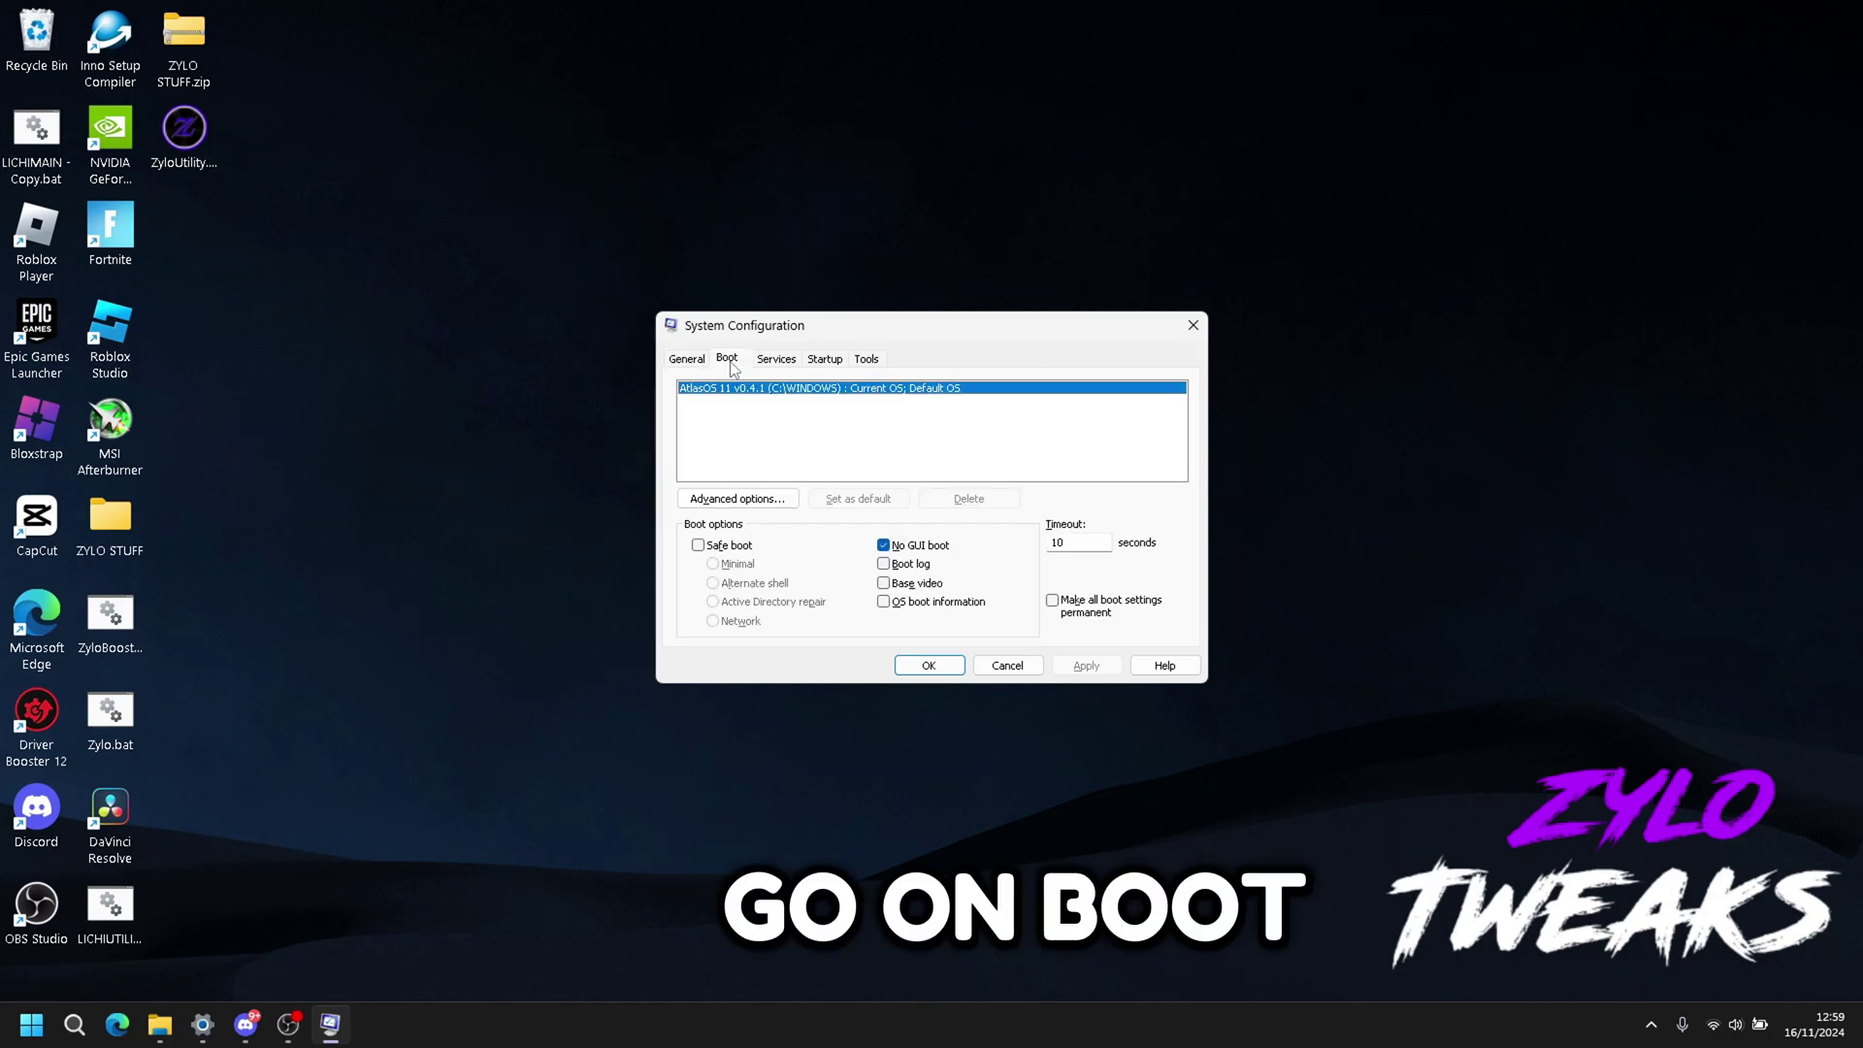
pyautogui.click(737, 499)
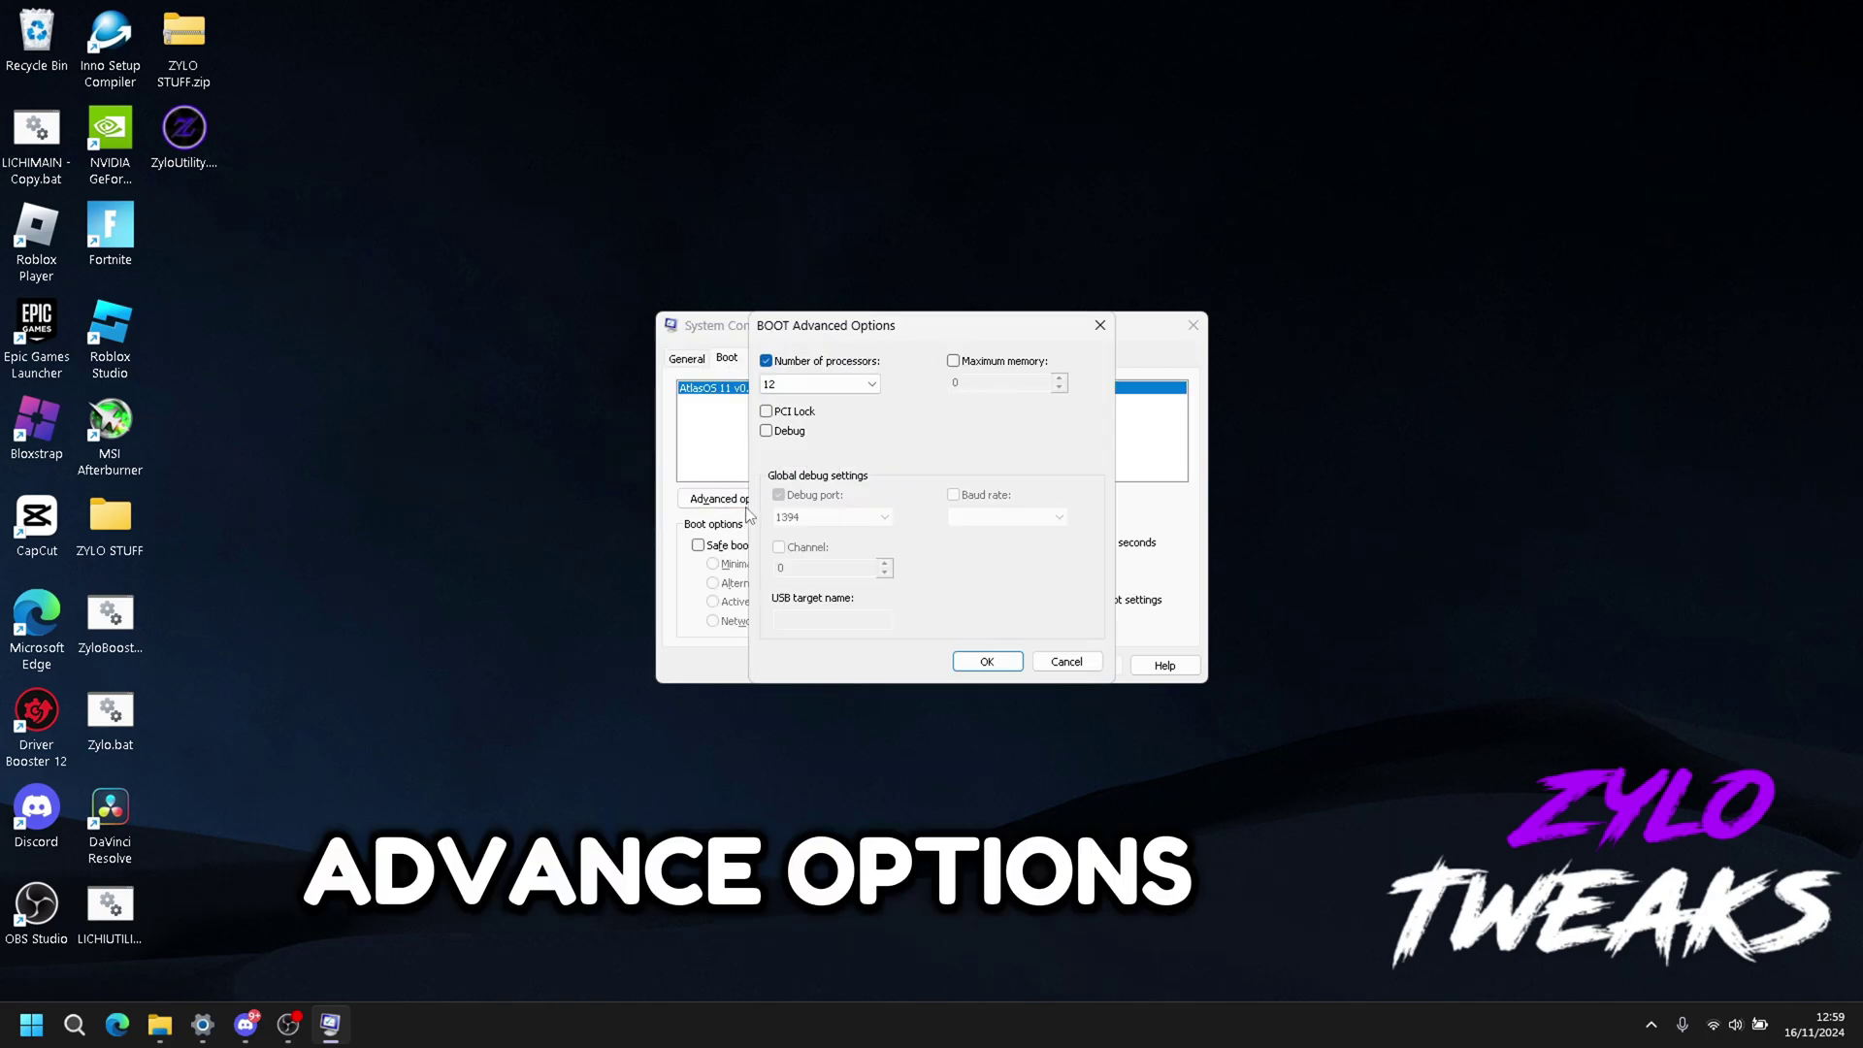
pyautogui.click(779, 386)
pyautogui.click(805, 539)
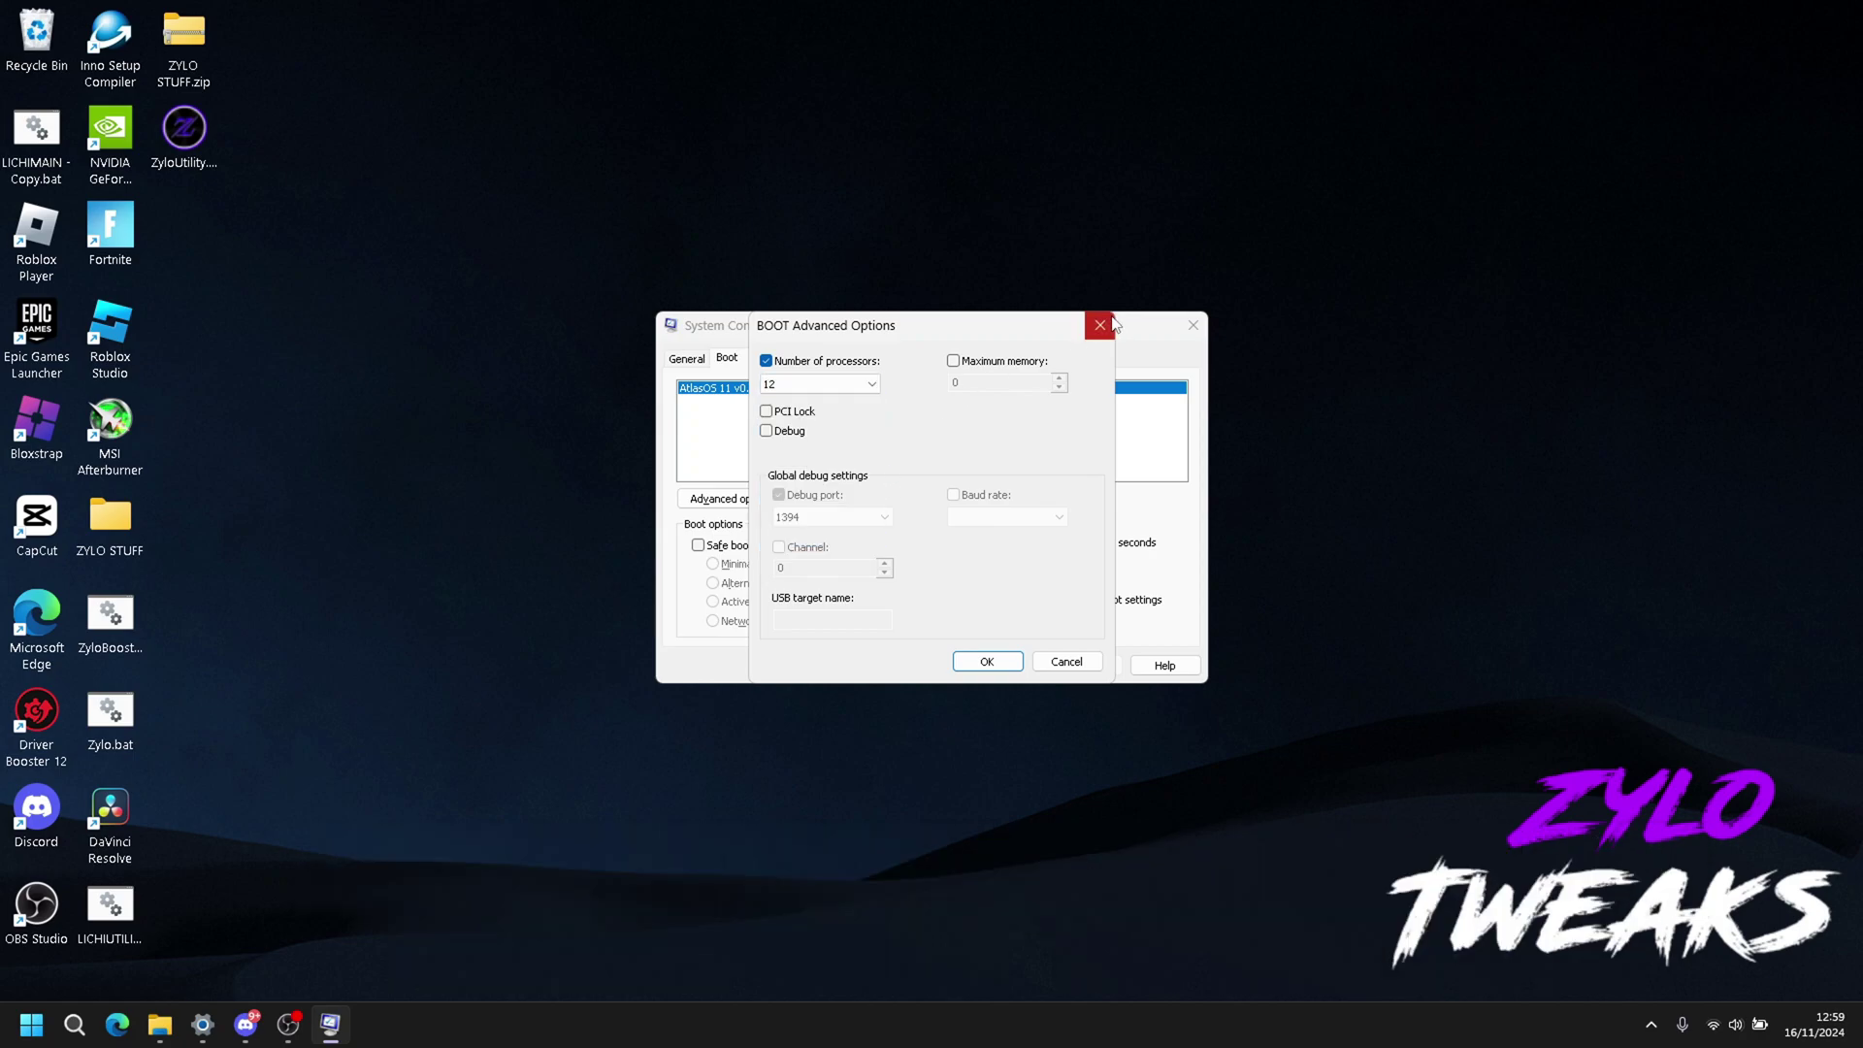
pyautogui.click(1102, 325)
pyautogui.click(1192, 330)
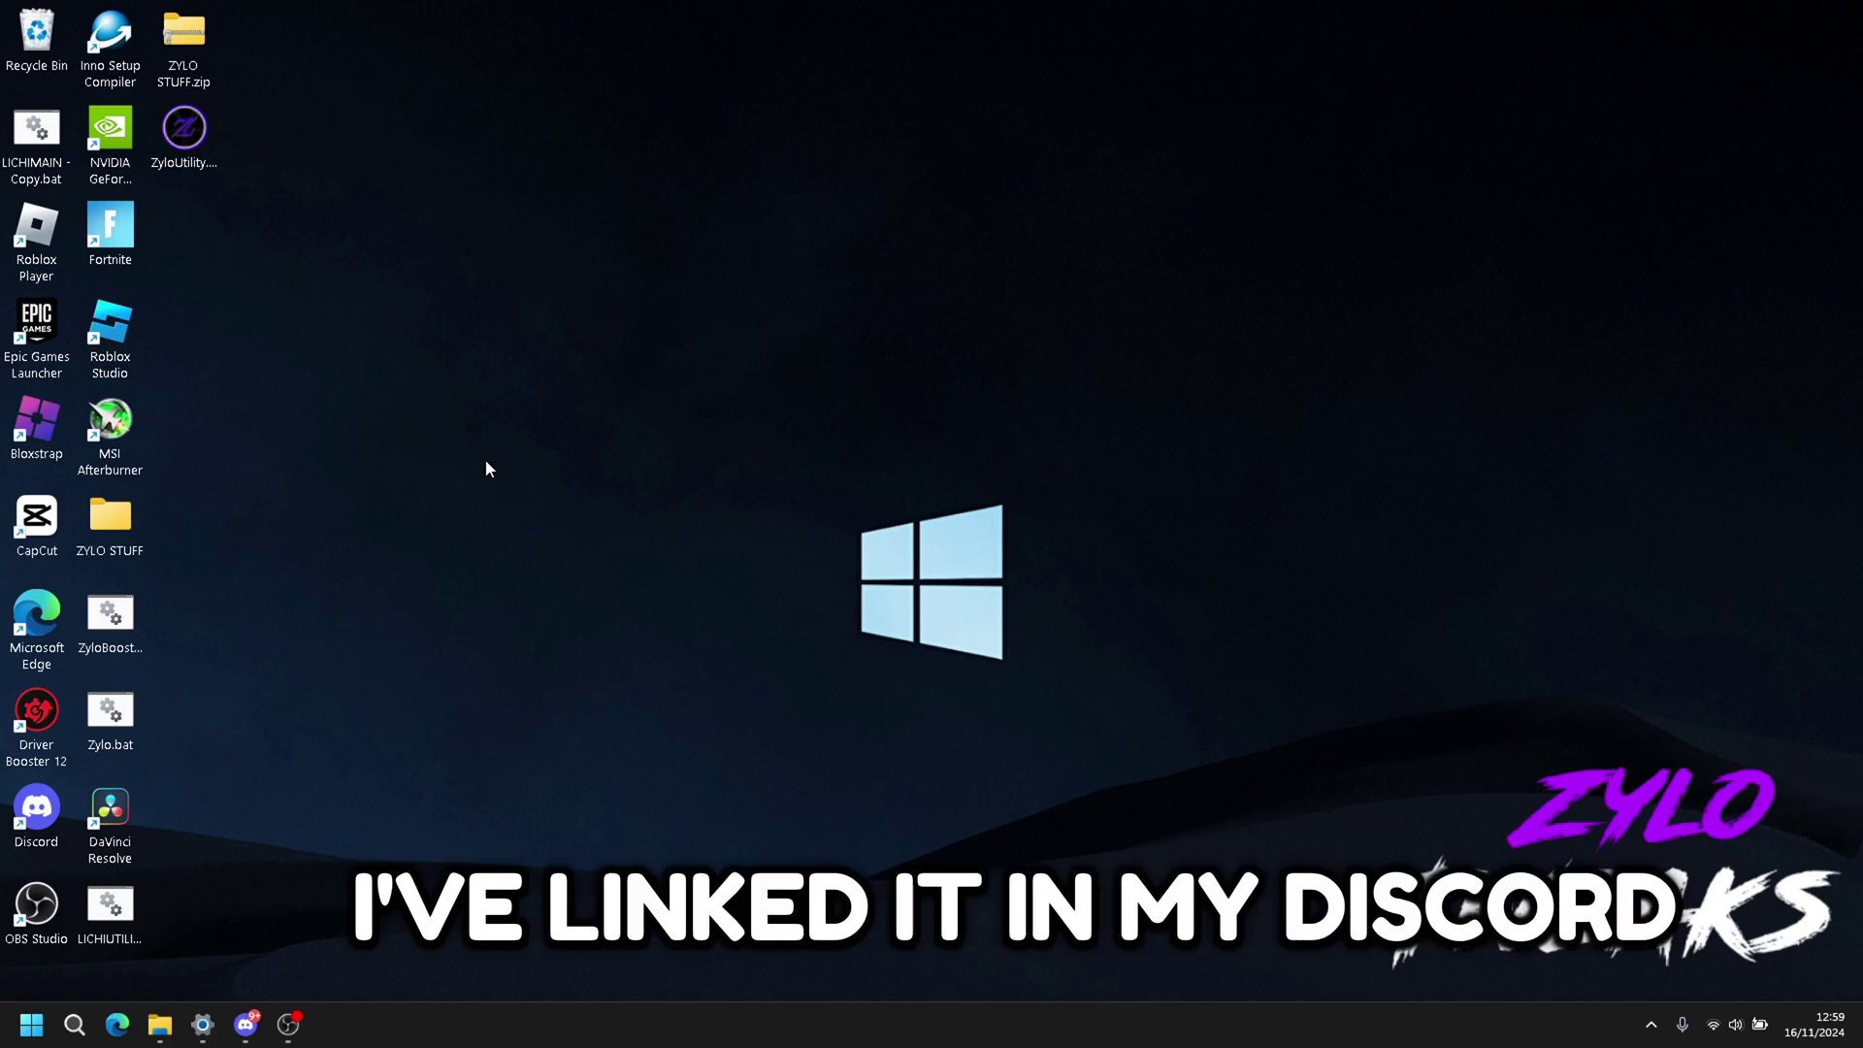
# Step: Open YouTube in Edge and go to the Zylo Tweaks channel from the account menu
pyautogui.click(116, 1026)
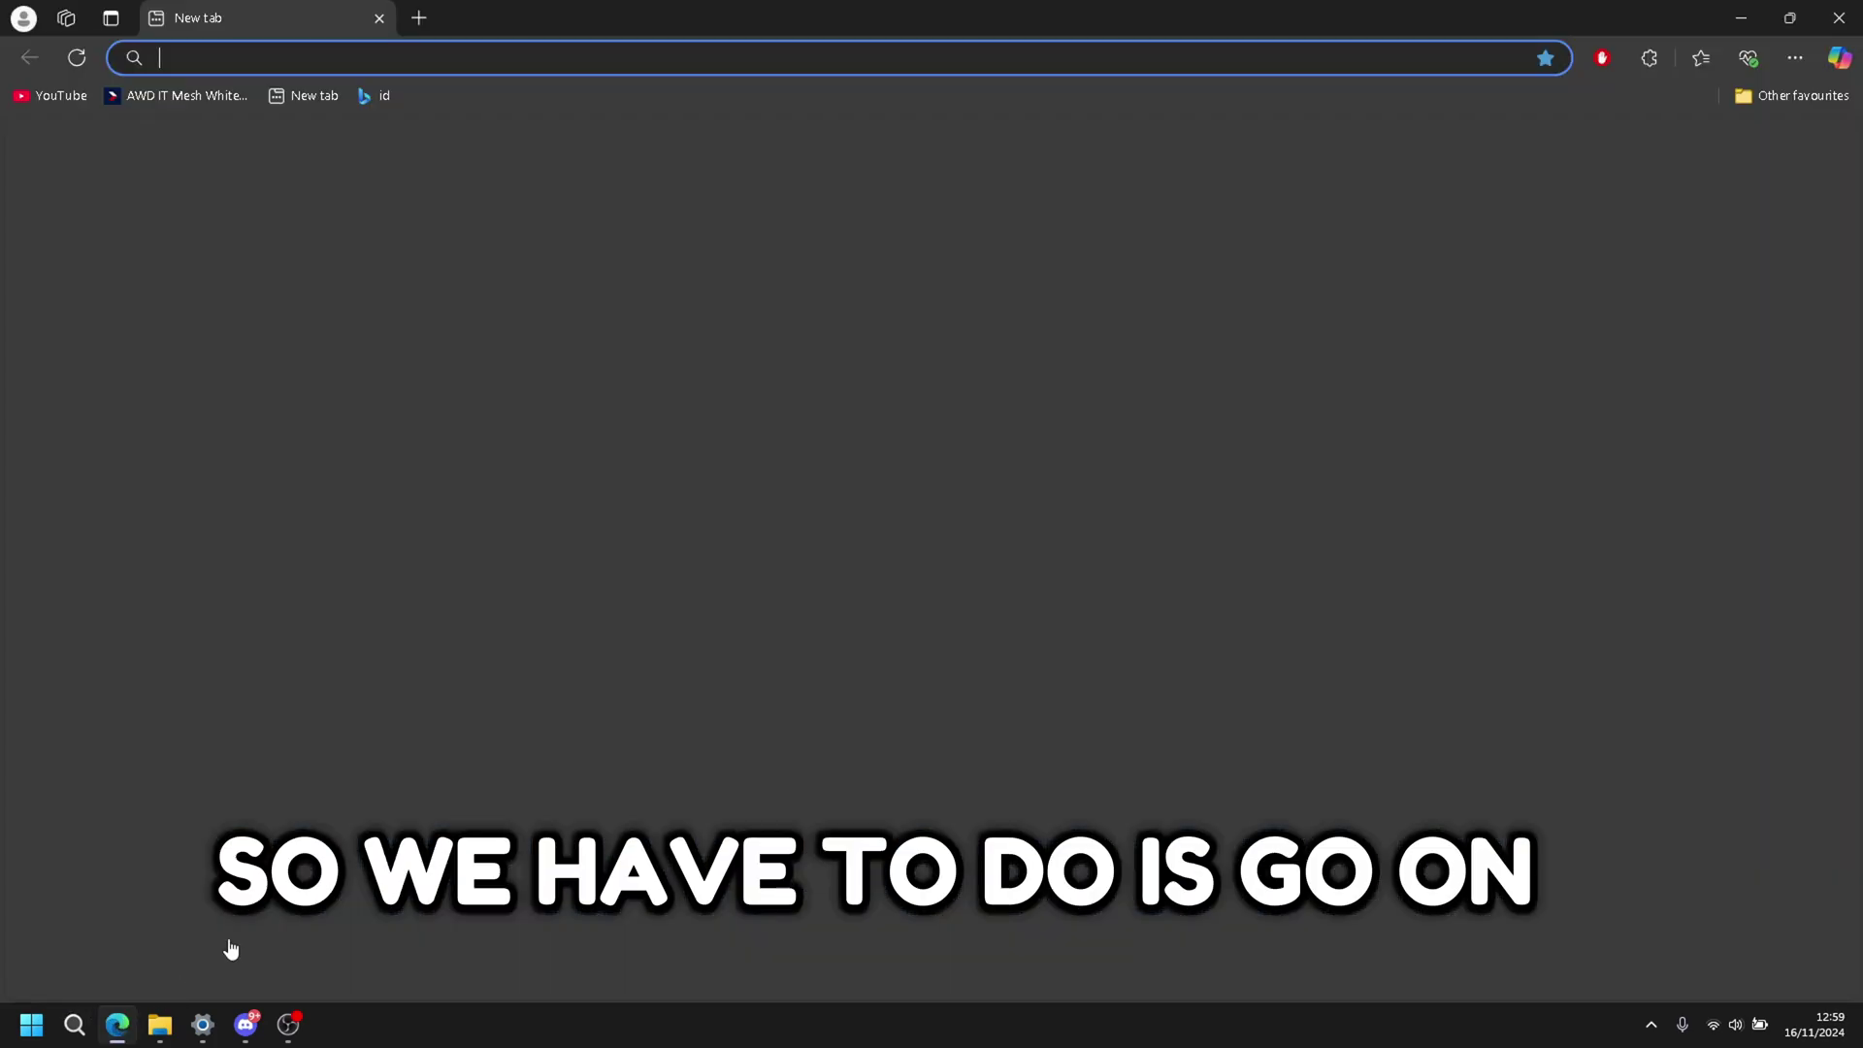
pyautogui.write('youtube')
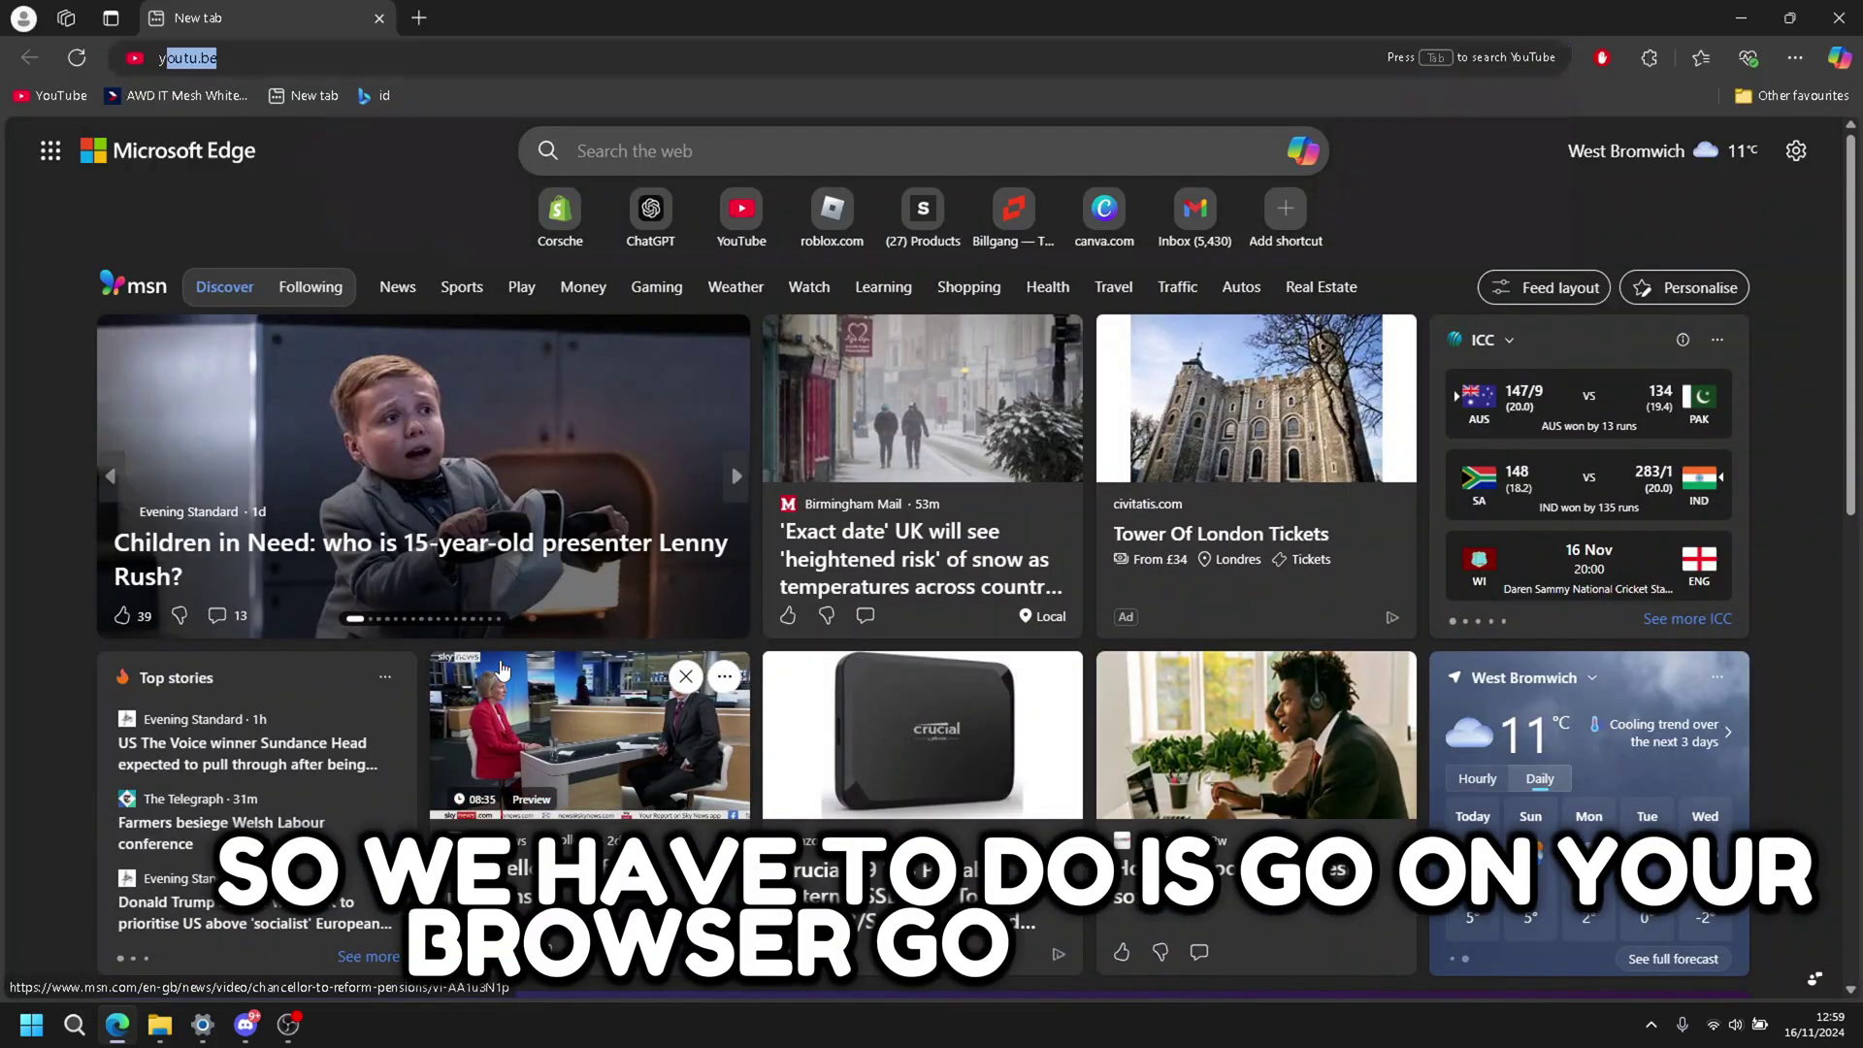
pyautogui.press('Return')
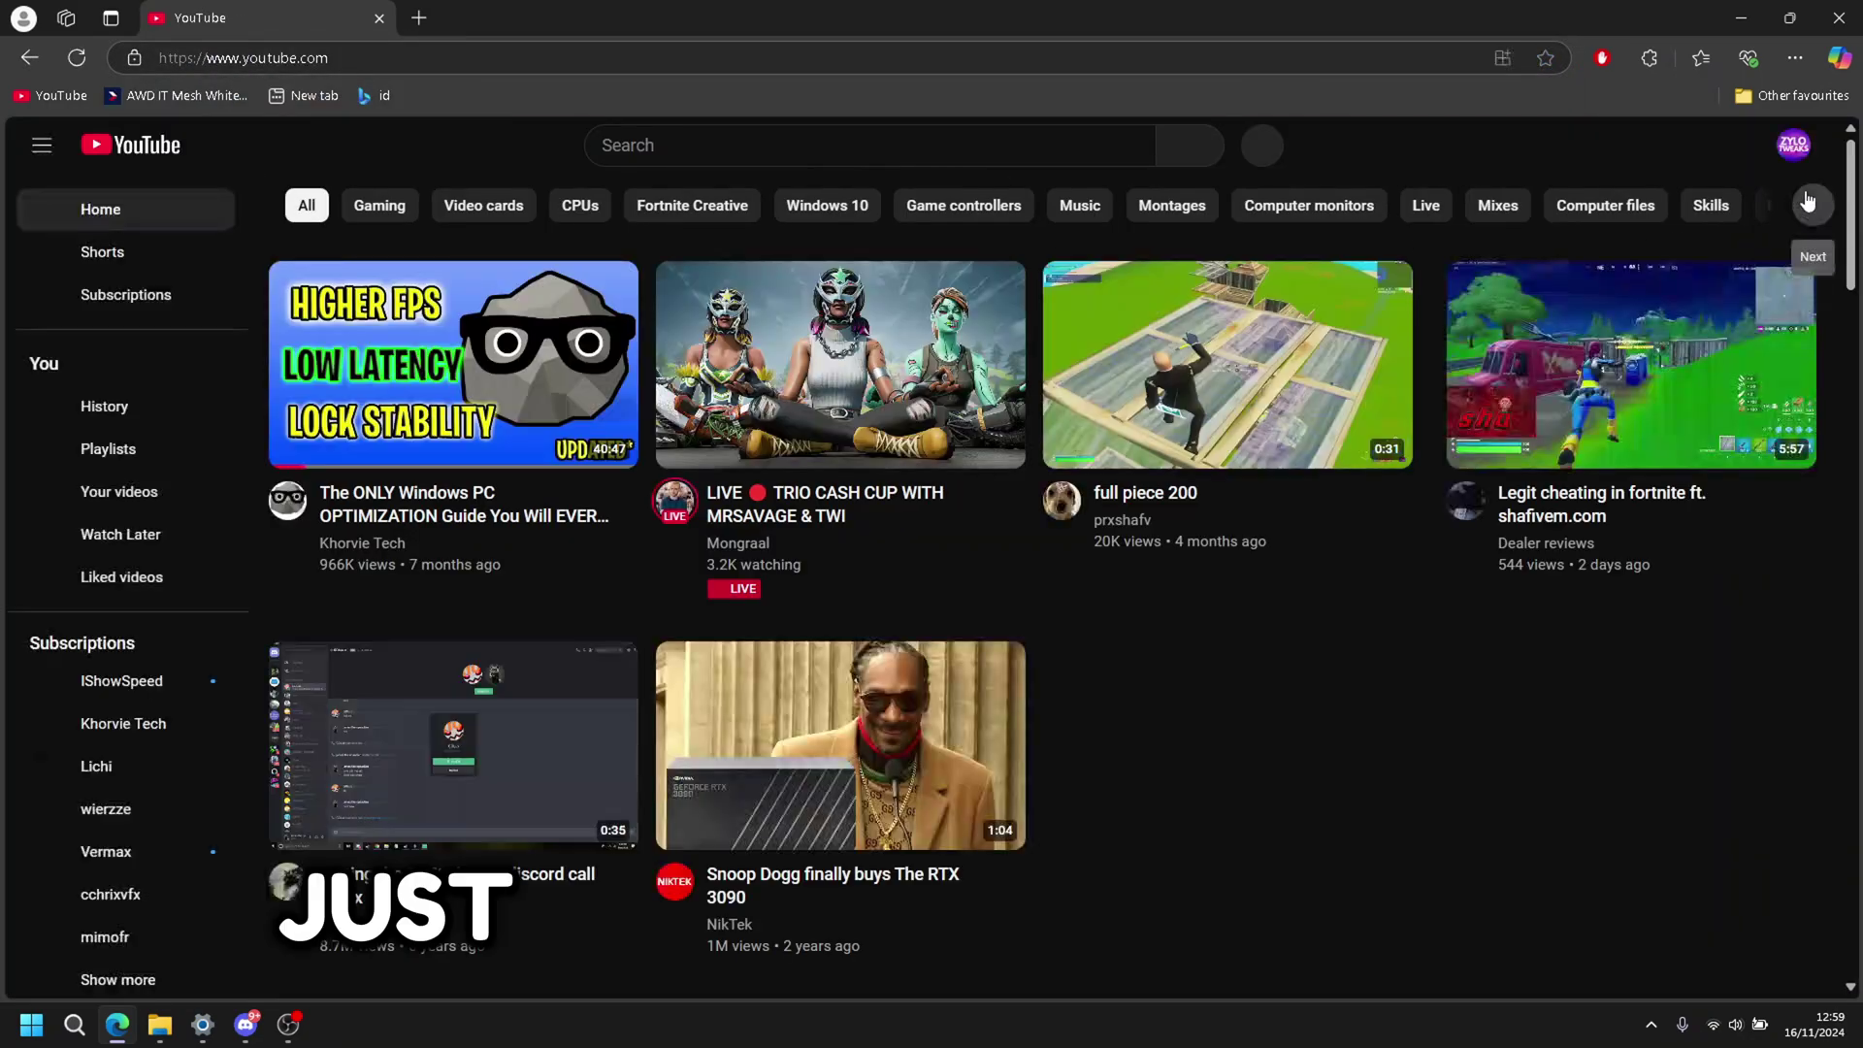
pyautogui.click(1793, 145)
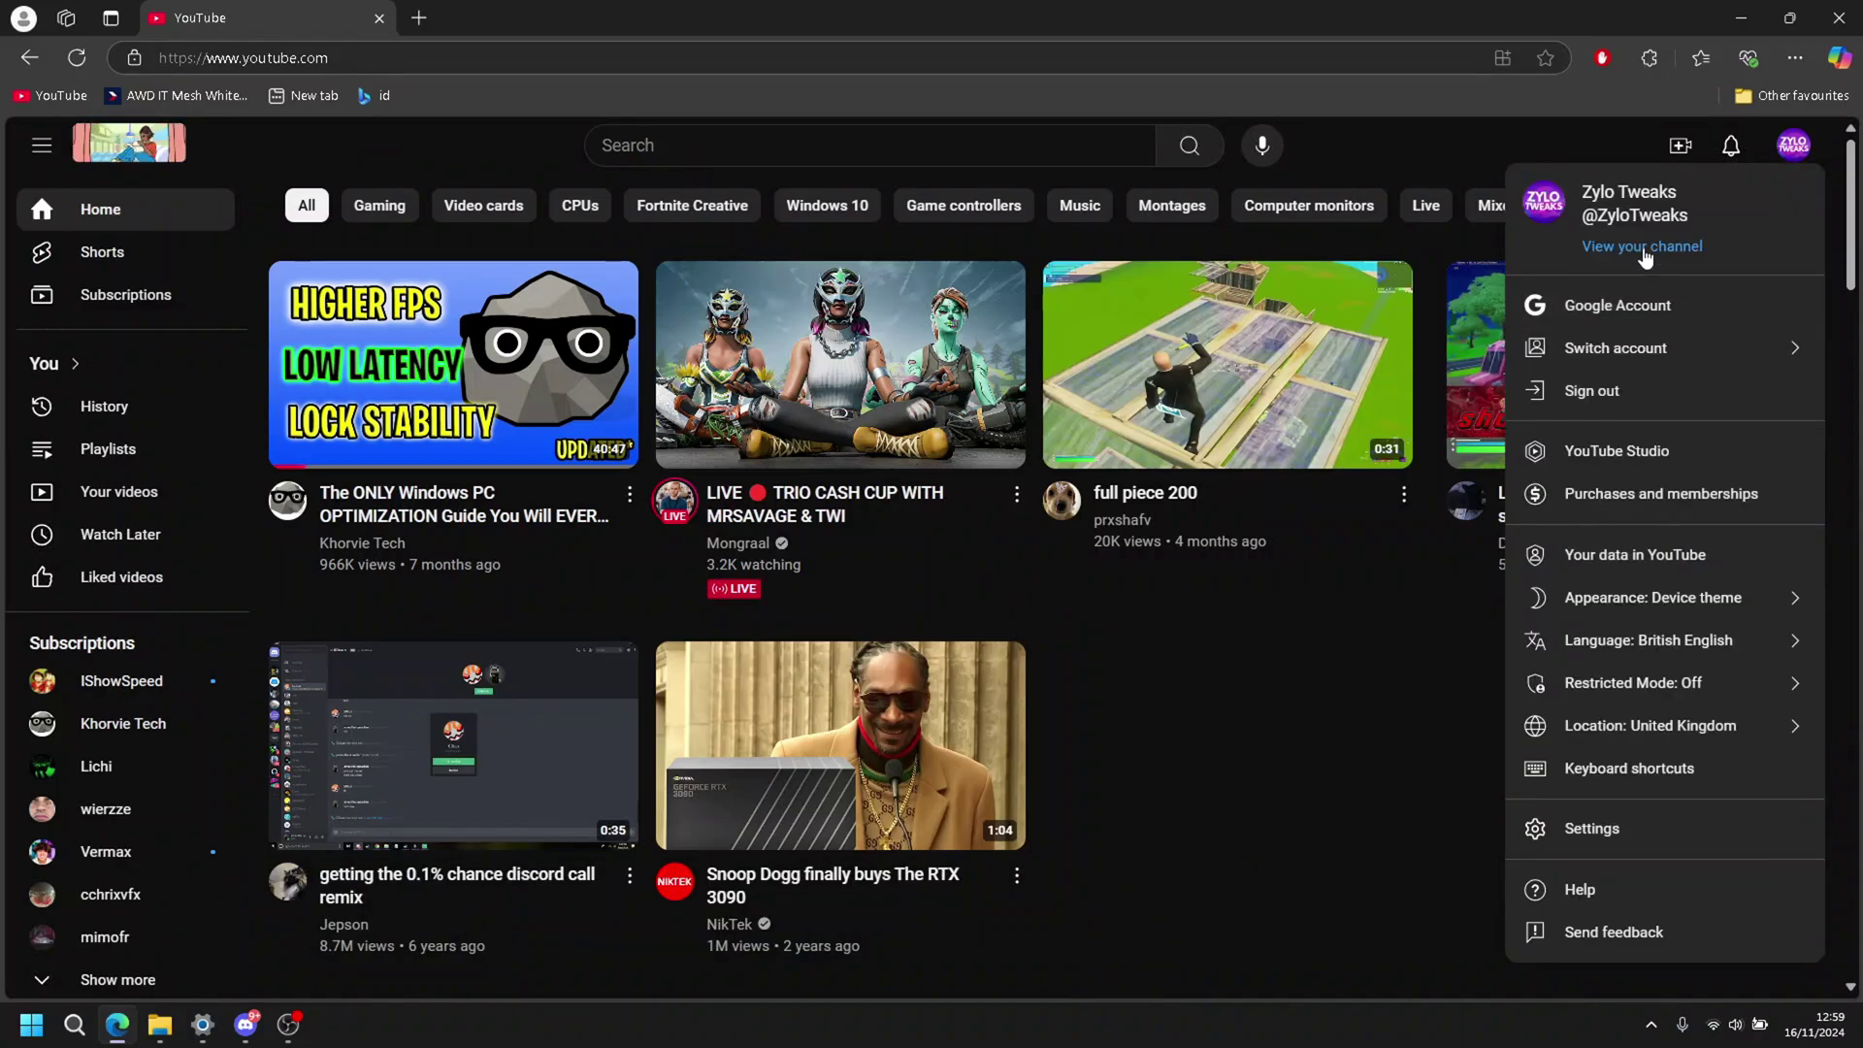
pyautogui.click(1642, 249)
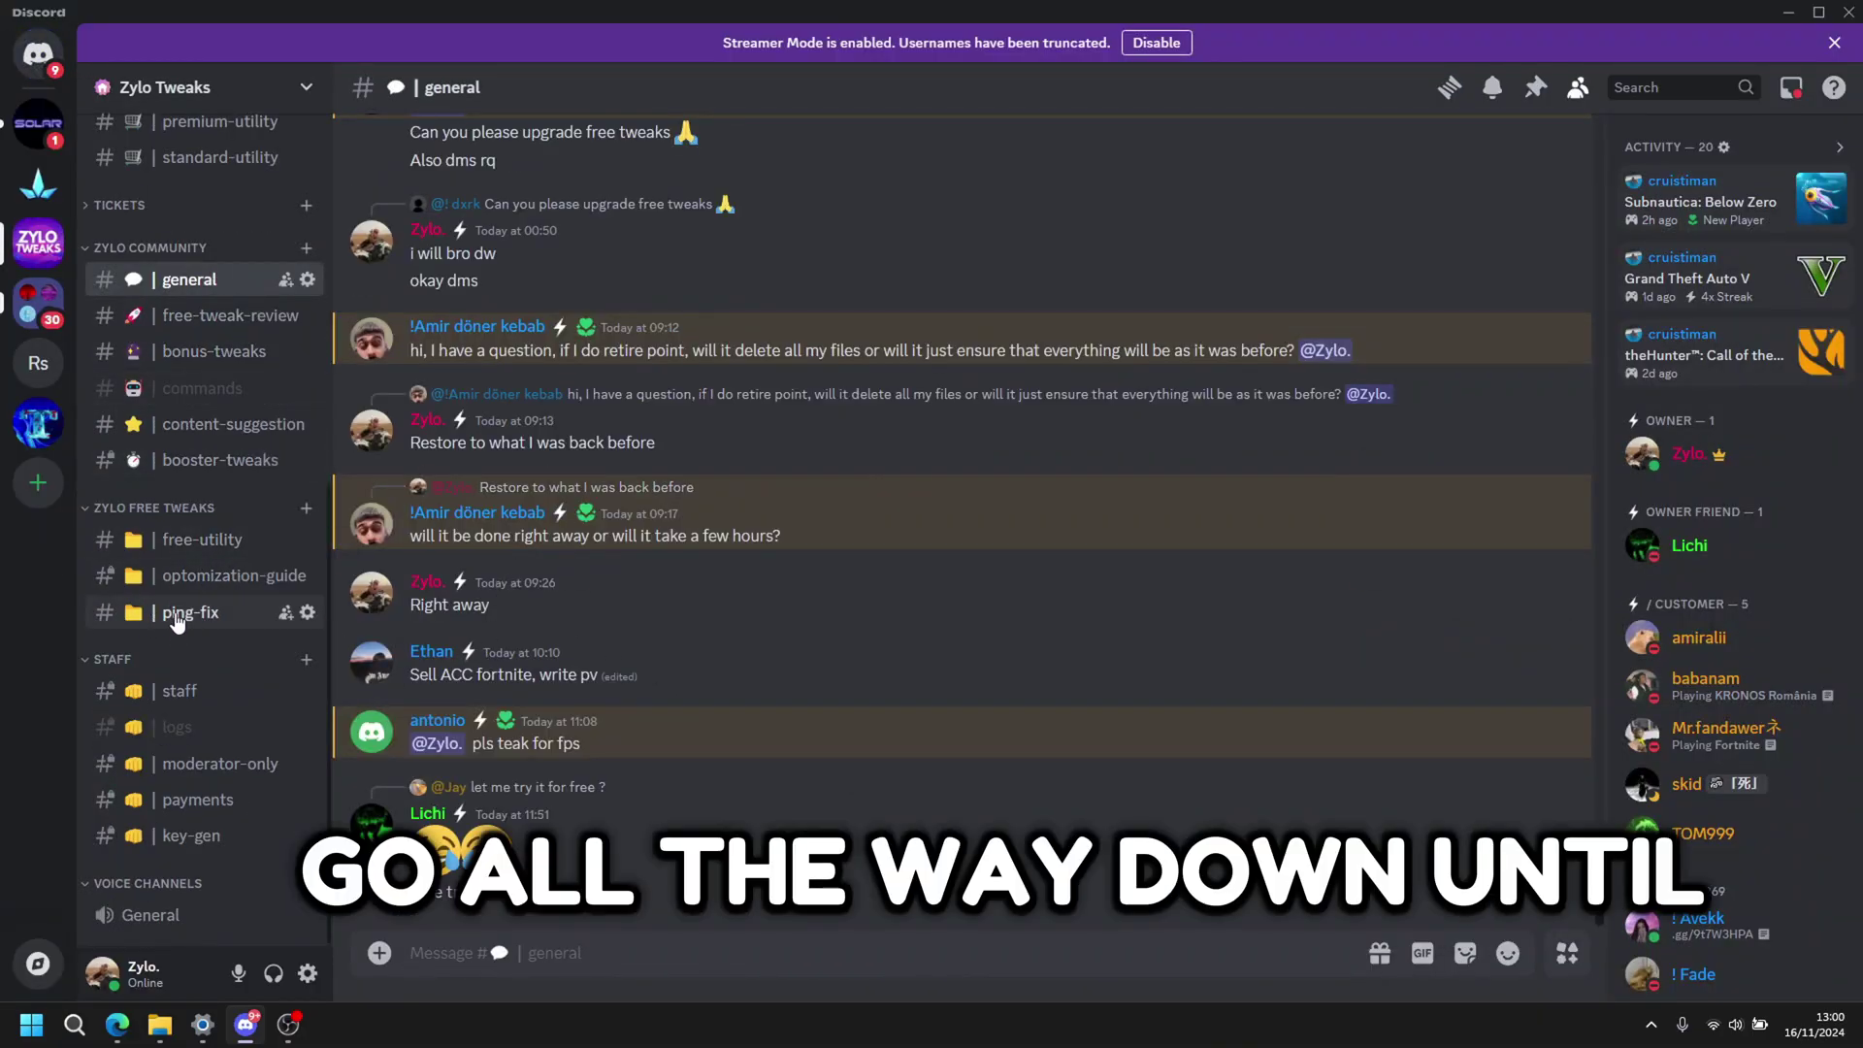
# Step: Download Optomization.zip from optomization-guide, confirming the flagged-file warning
pyautogui.click(171, 585)
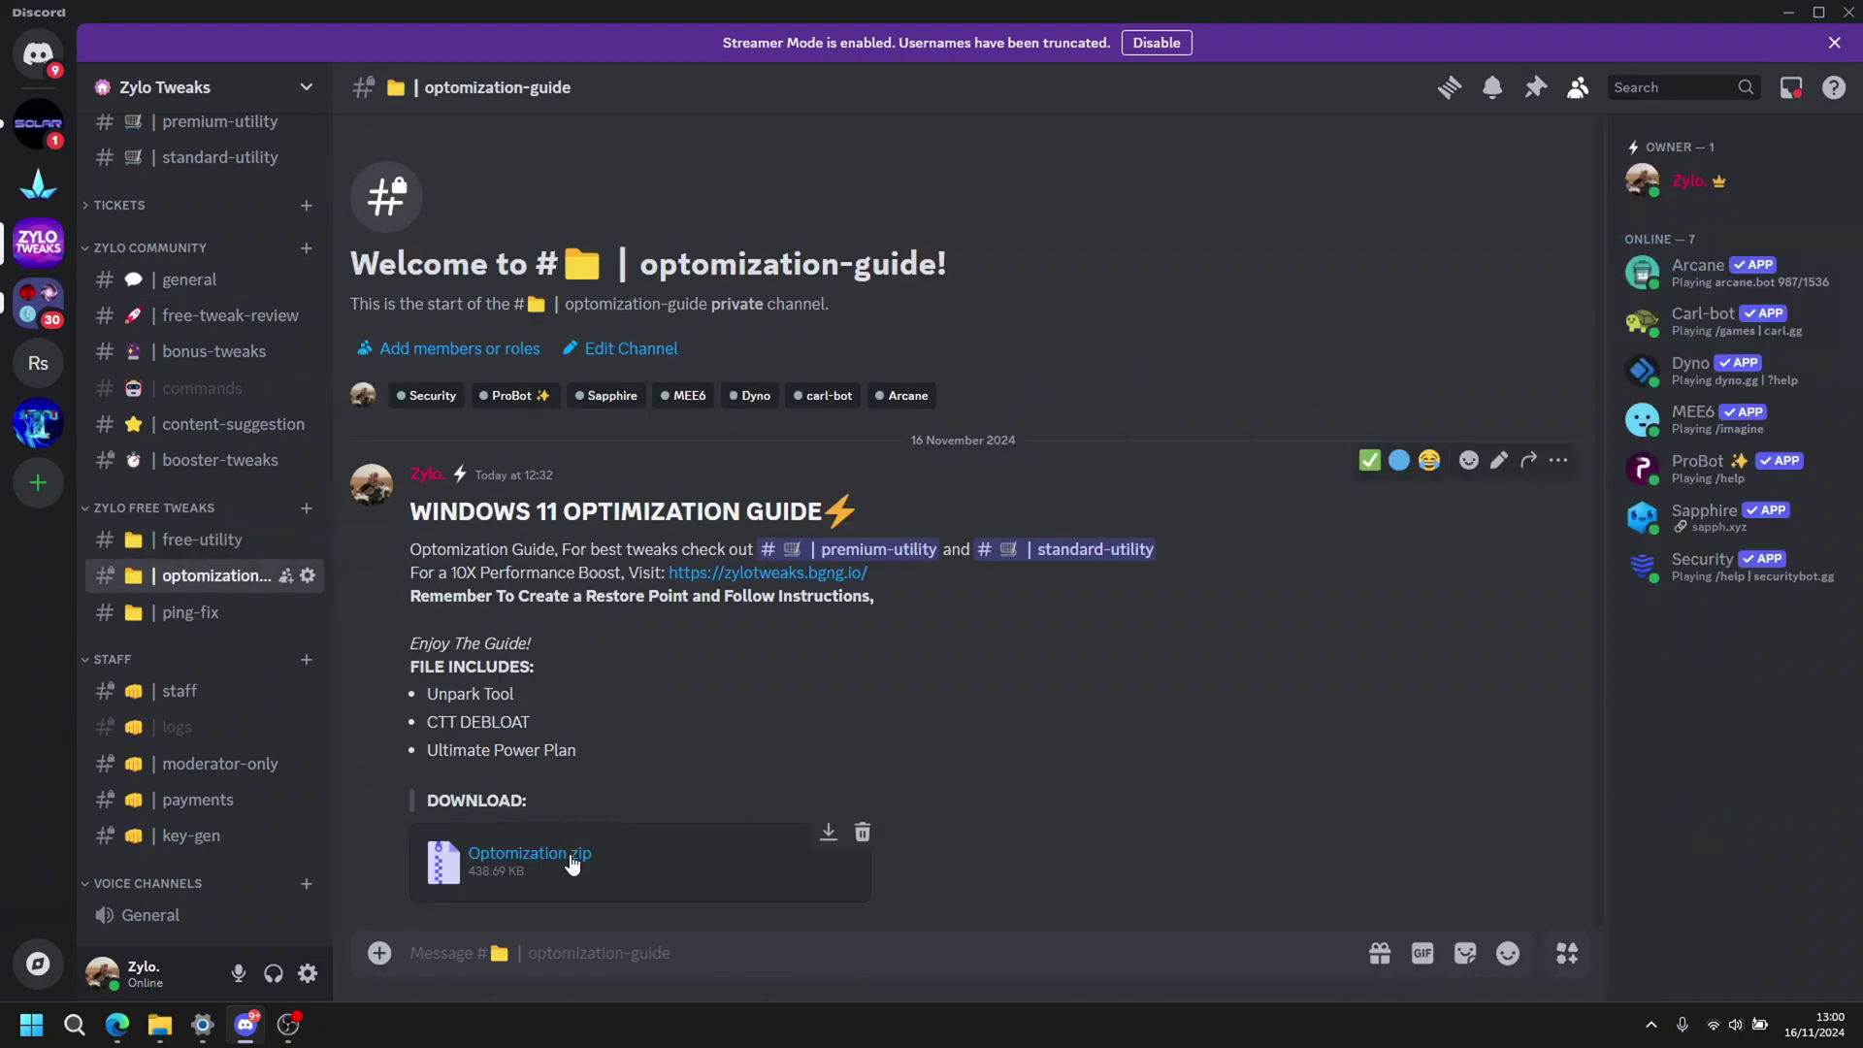
pyautogui.click(485, 854)
pyautogui.click(971, 584)
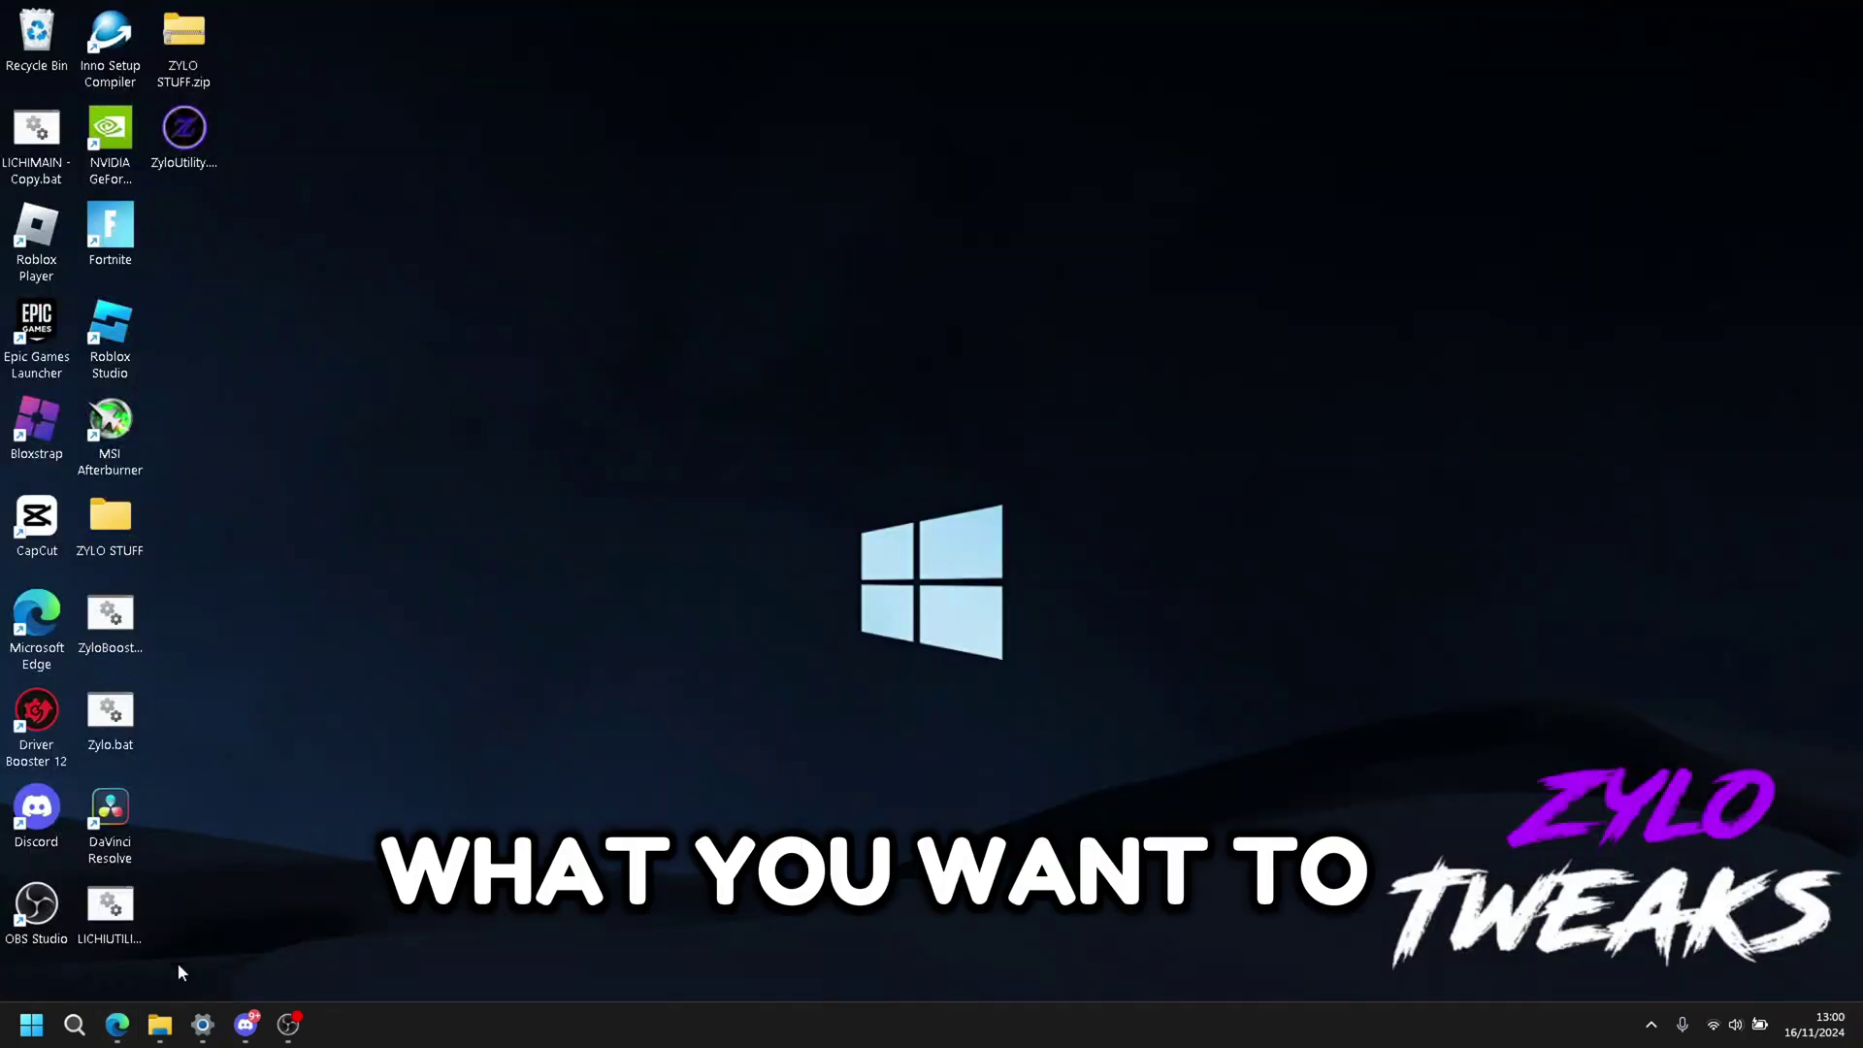
# Step: Drag the downloaded Optomization zip from Edge's Downloads onto the desktop
pyautogui.click(120, 1023)
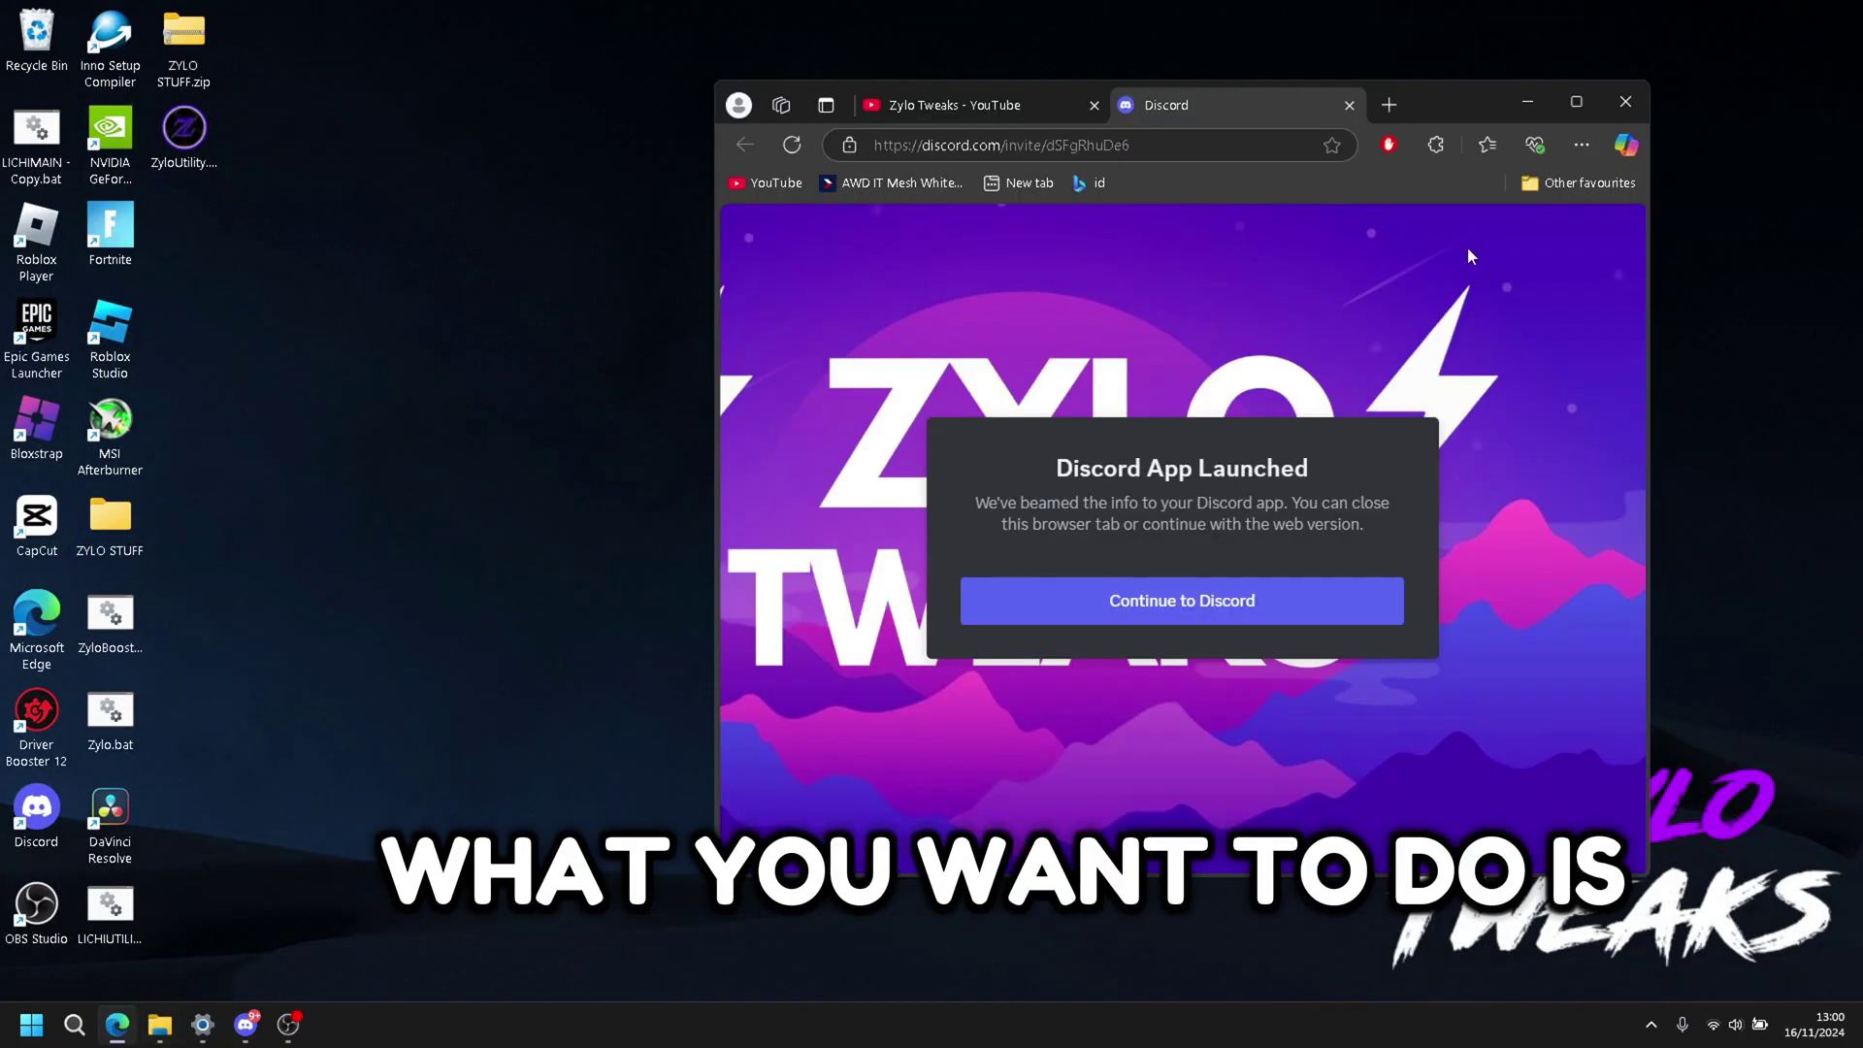
pyautogui.click(1579, 145)
pyautogui.click(1400, 475)
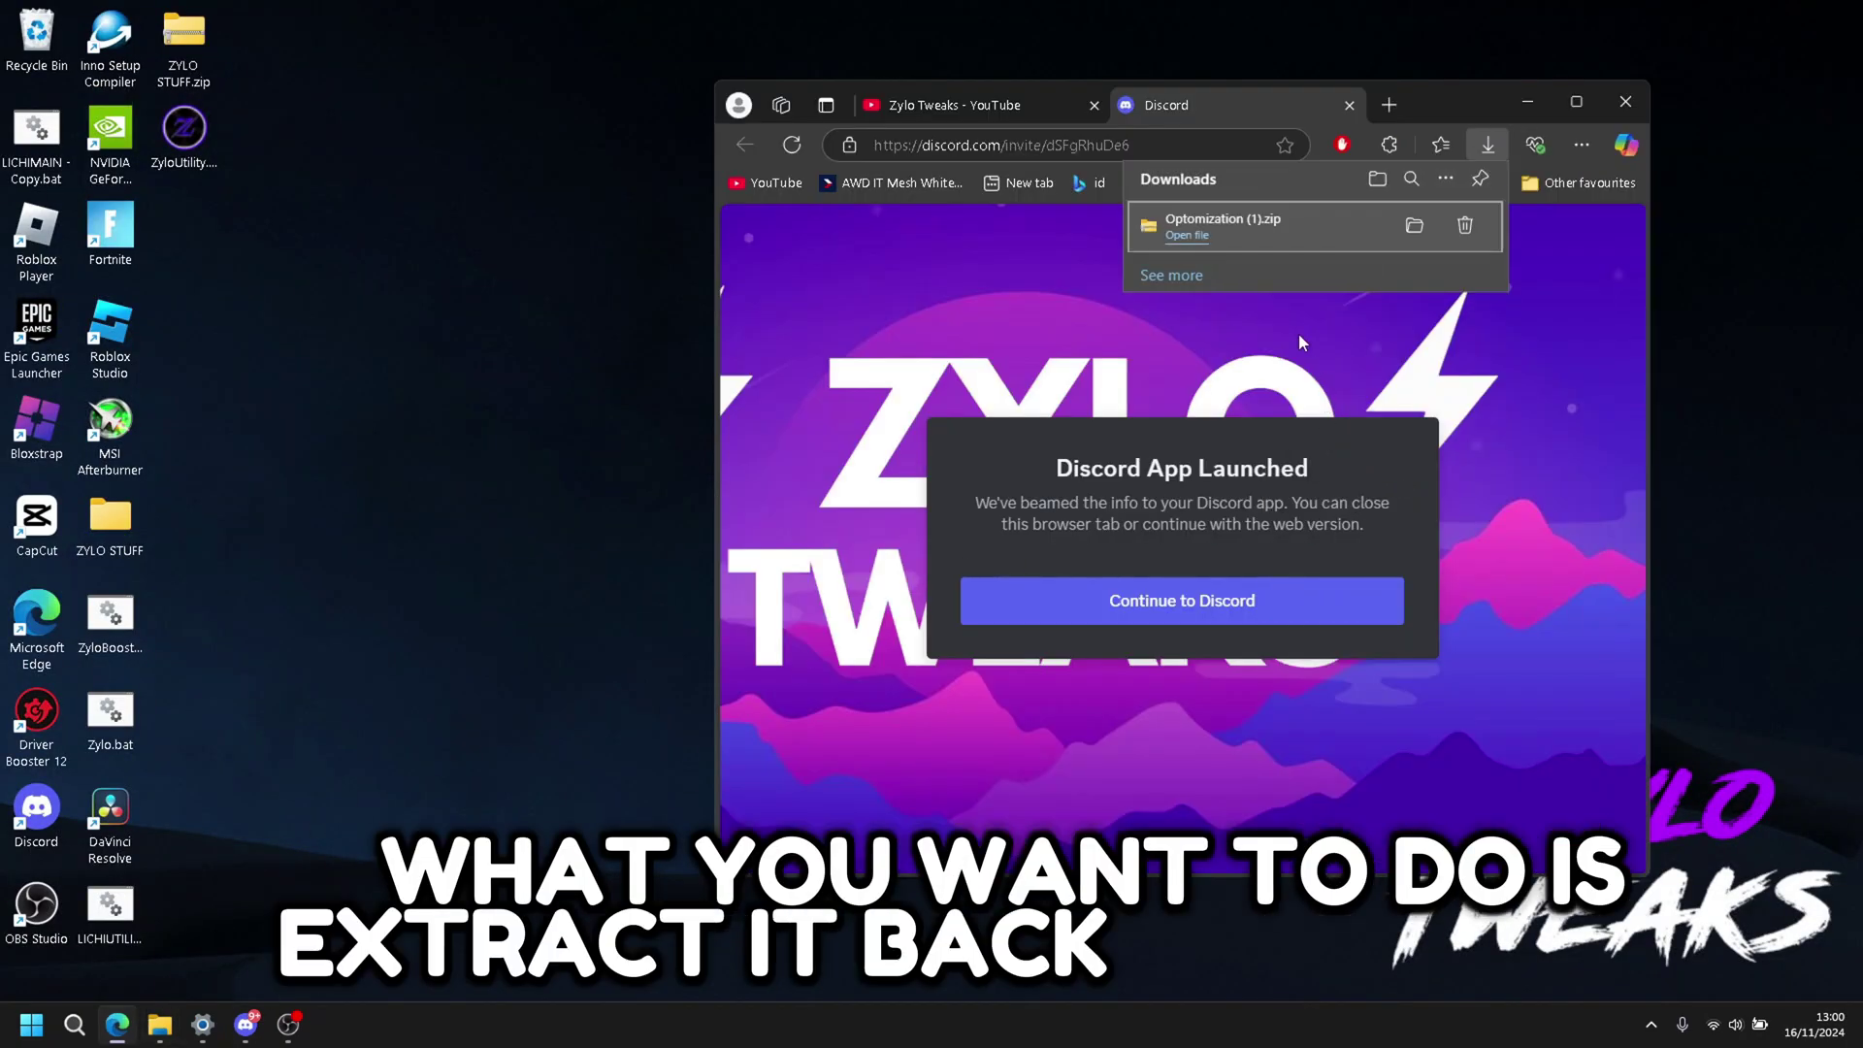
pyautogui.moveTo(1328, 221); pyautogui.dragTo(723, 587)
pyautogui.click(1634, 107)
# Step: Extract the zip with NanaZip and move the archive to the Recycle Bin
pyautogui.rightClick(711, 627)
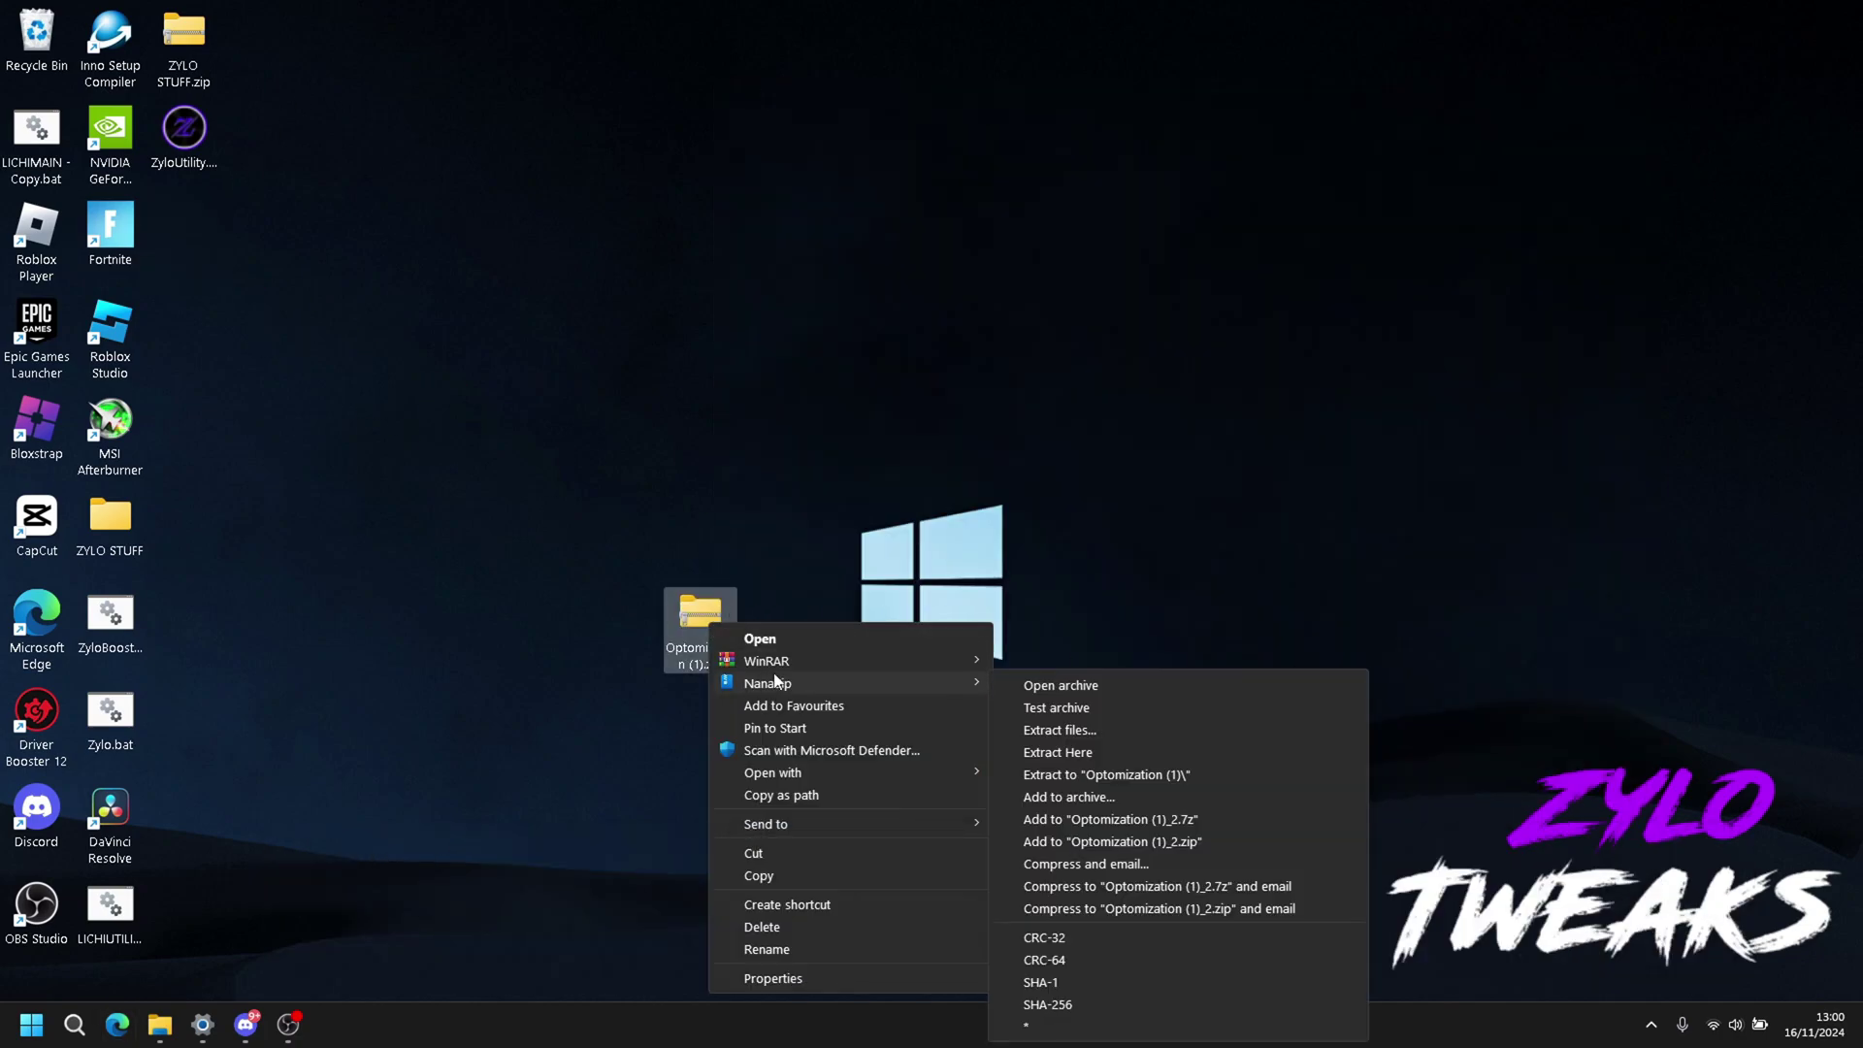
pyautogui.moveTo(961, 683)
pyautogui.click(1103, 736)
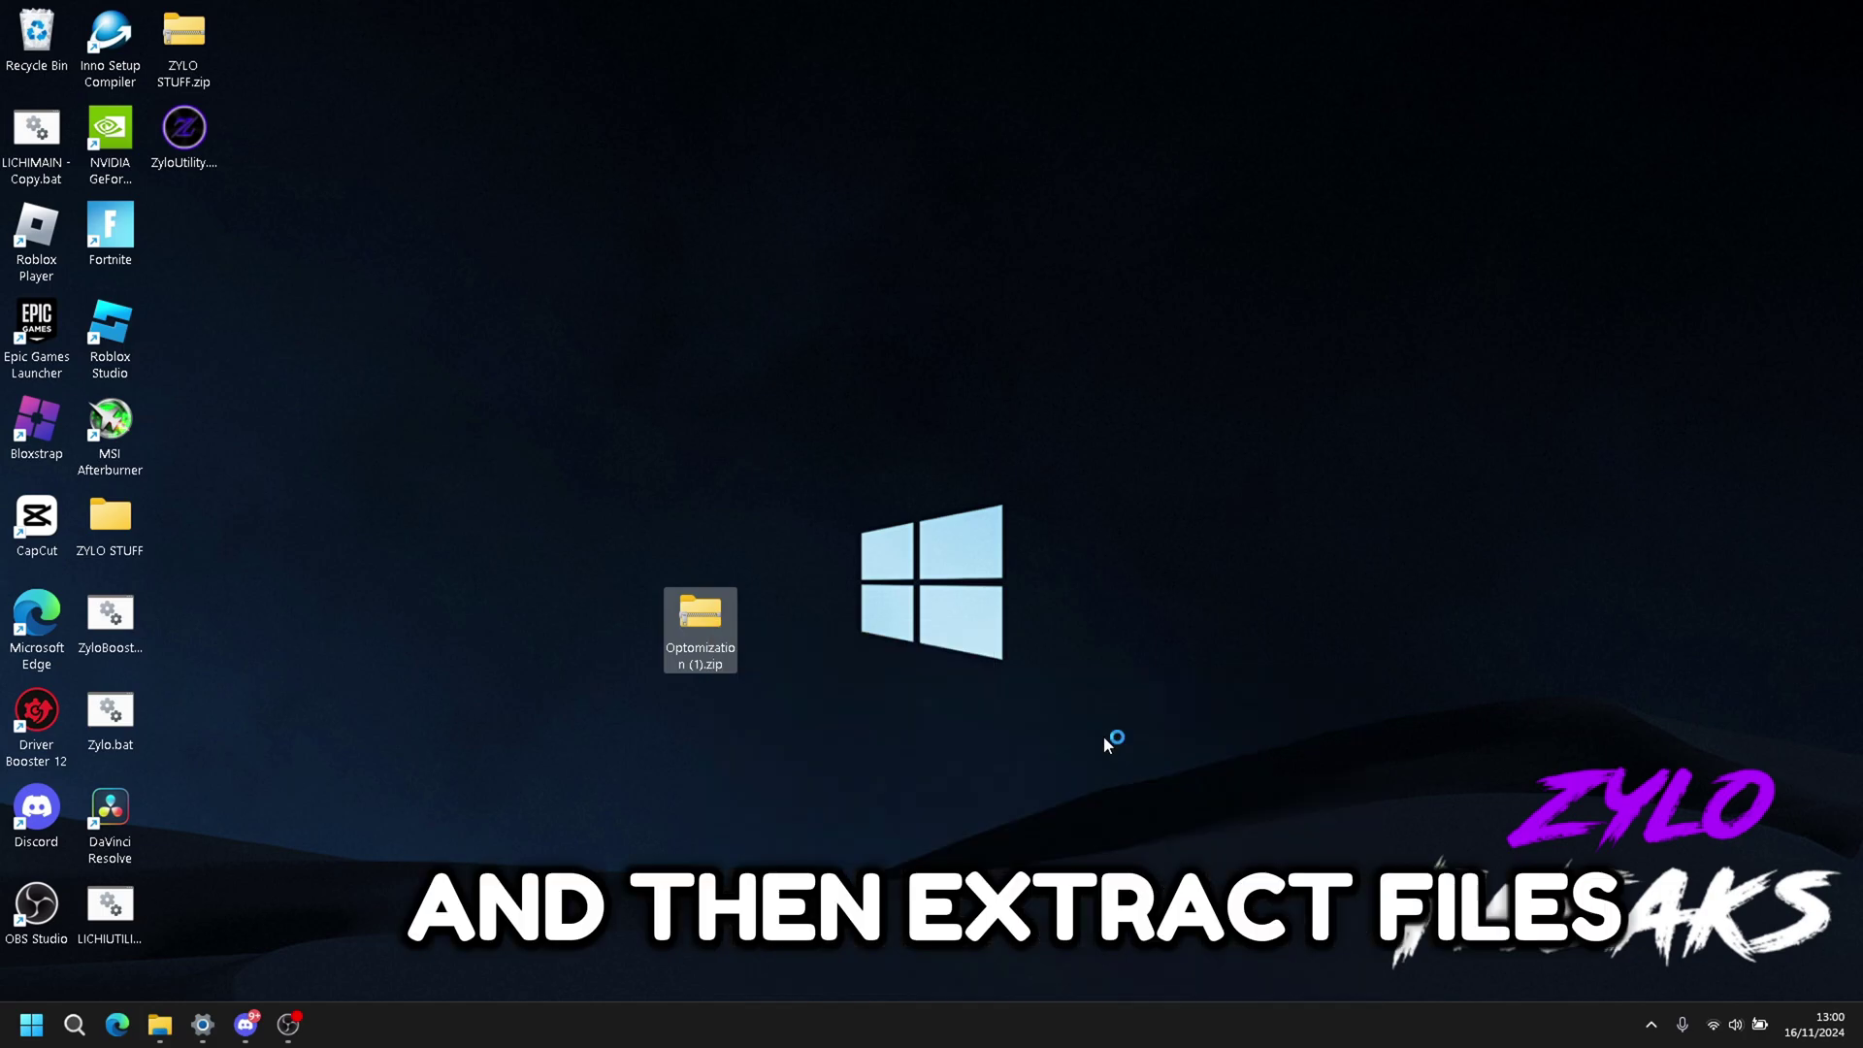
pyautogui.click(1050, 636)
pyautogui.moveTo(683, 617); pyautogui.dragTo(372, 435)
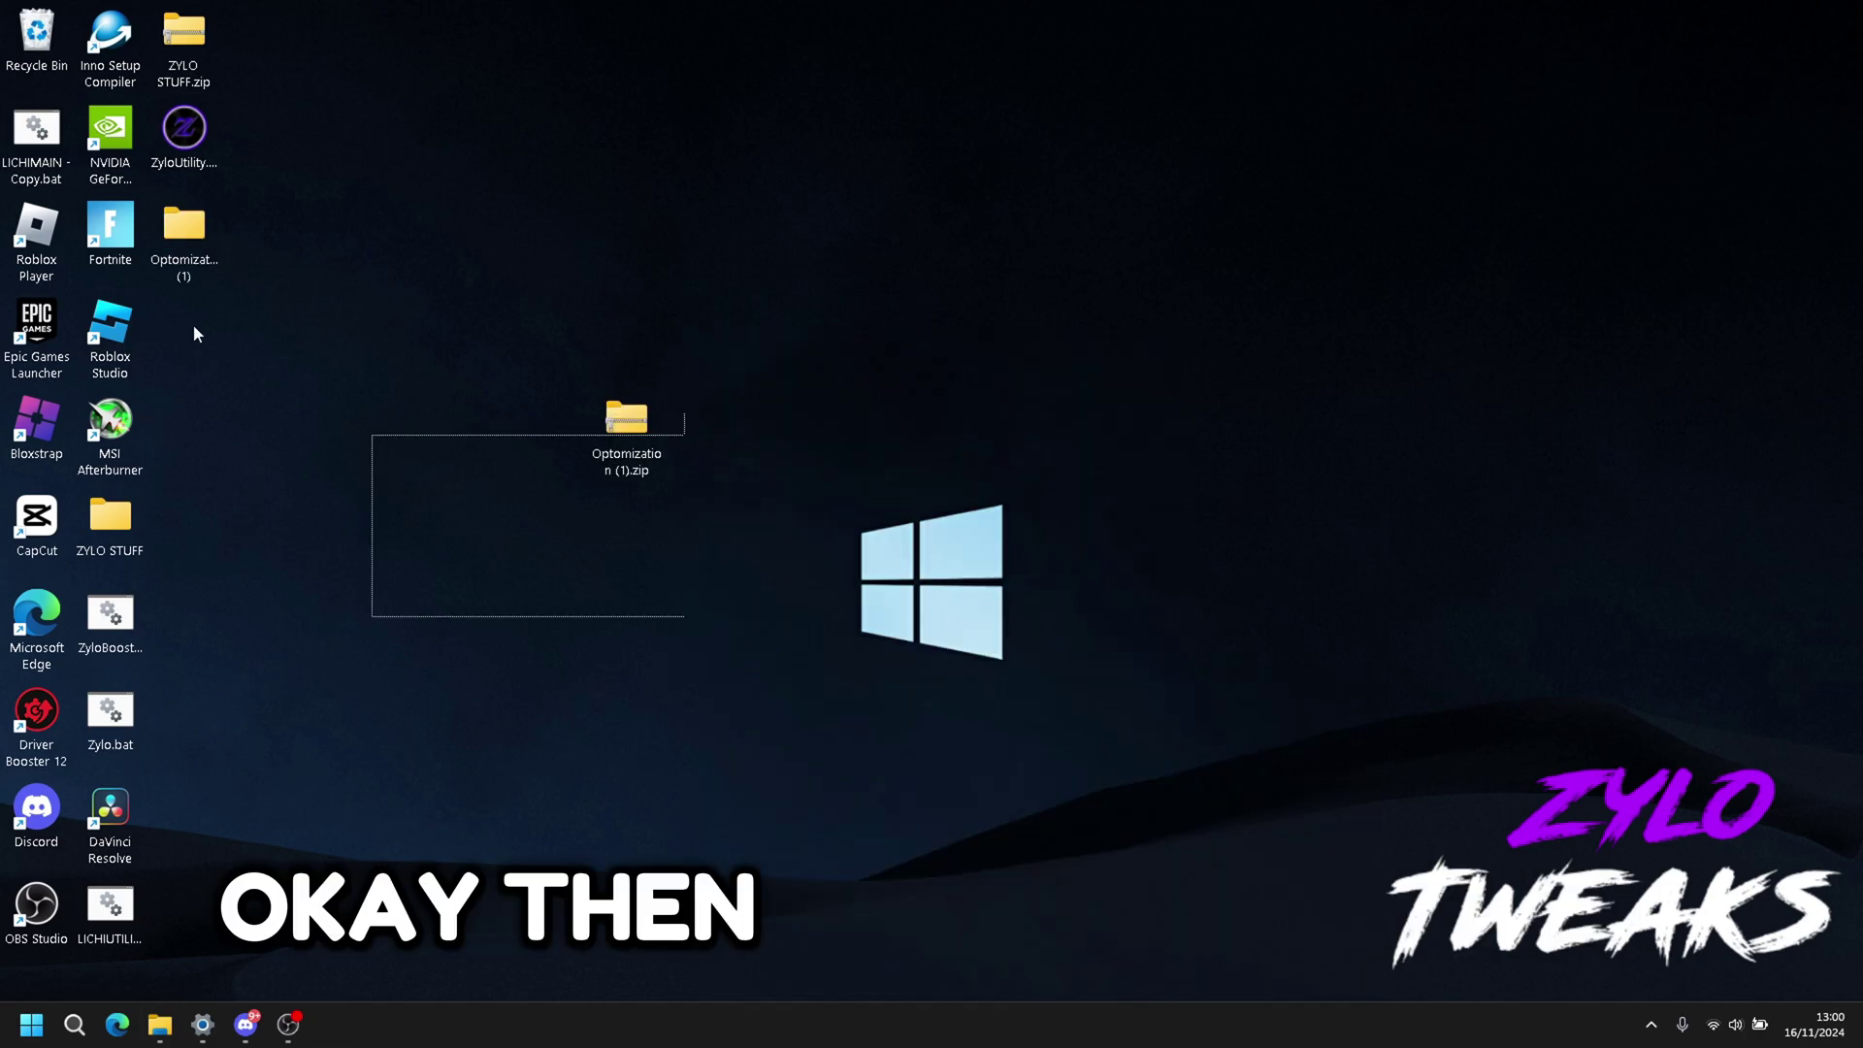
pyautogui.moveTo(338, 246); pyautogui.dragTo(35, 39)
# Step: Open the extracted Optomization (1) folder and its inner Optomization folder
pyautogui.moveTo(208, 254); pyautogui.dragTo(695, 562)
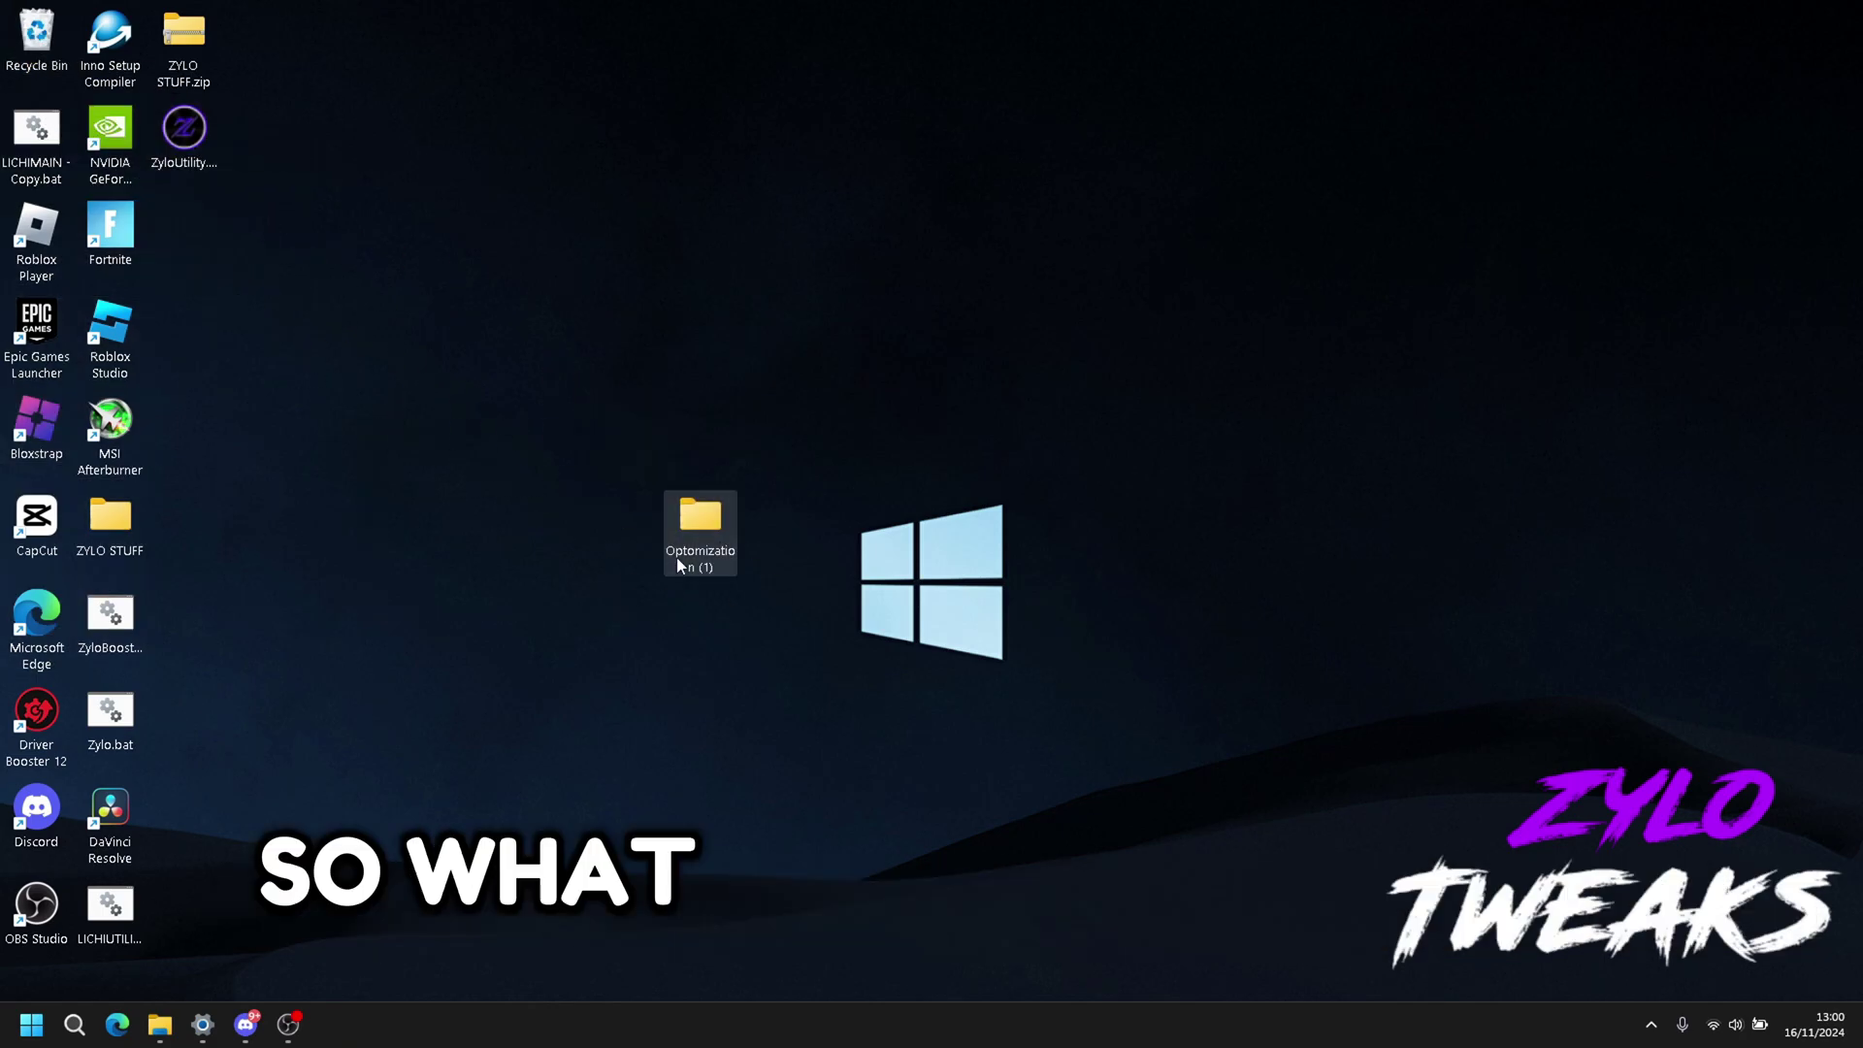
pyautogui.doubleClick(678, 557)
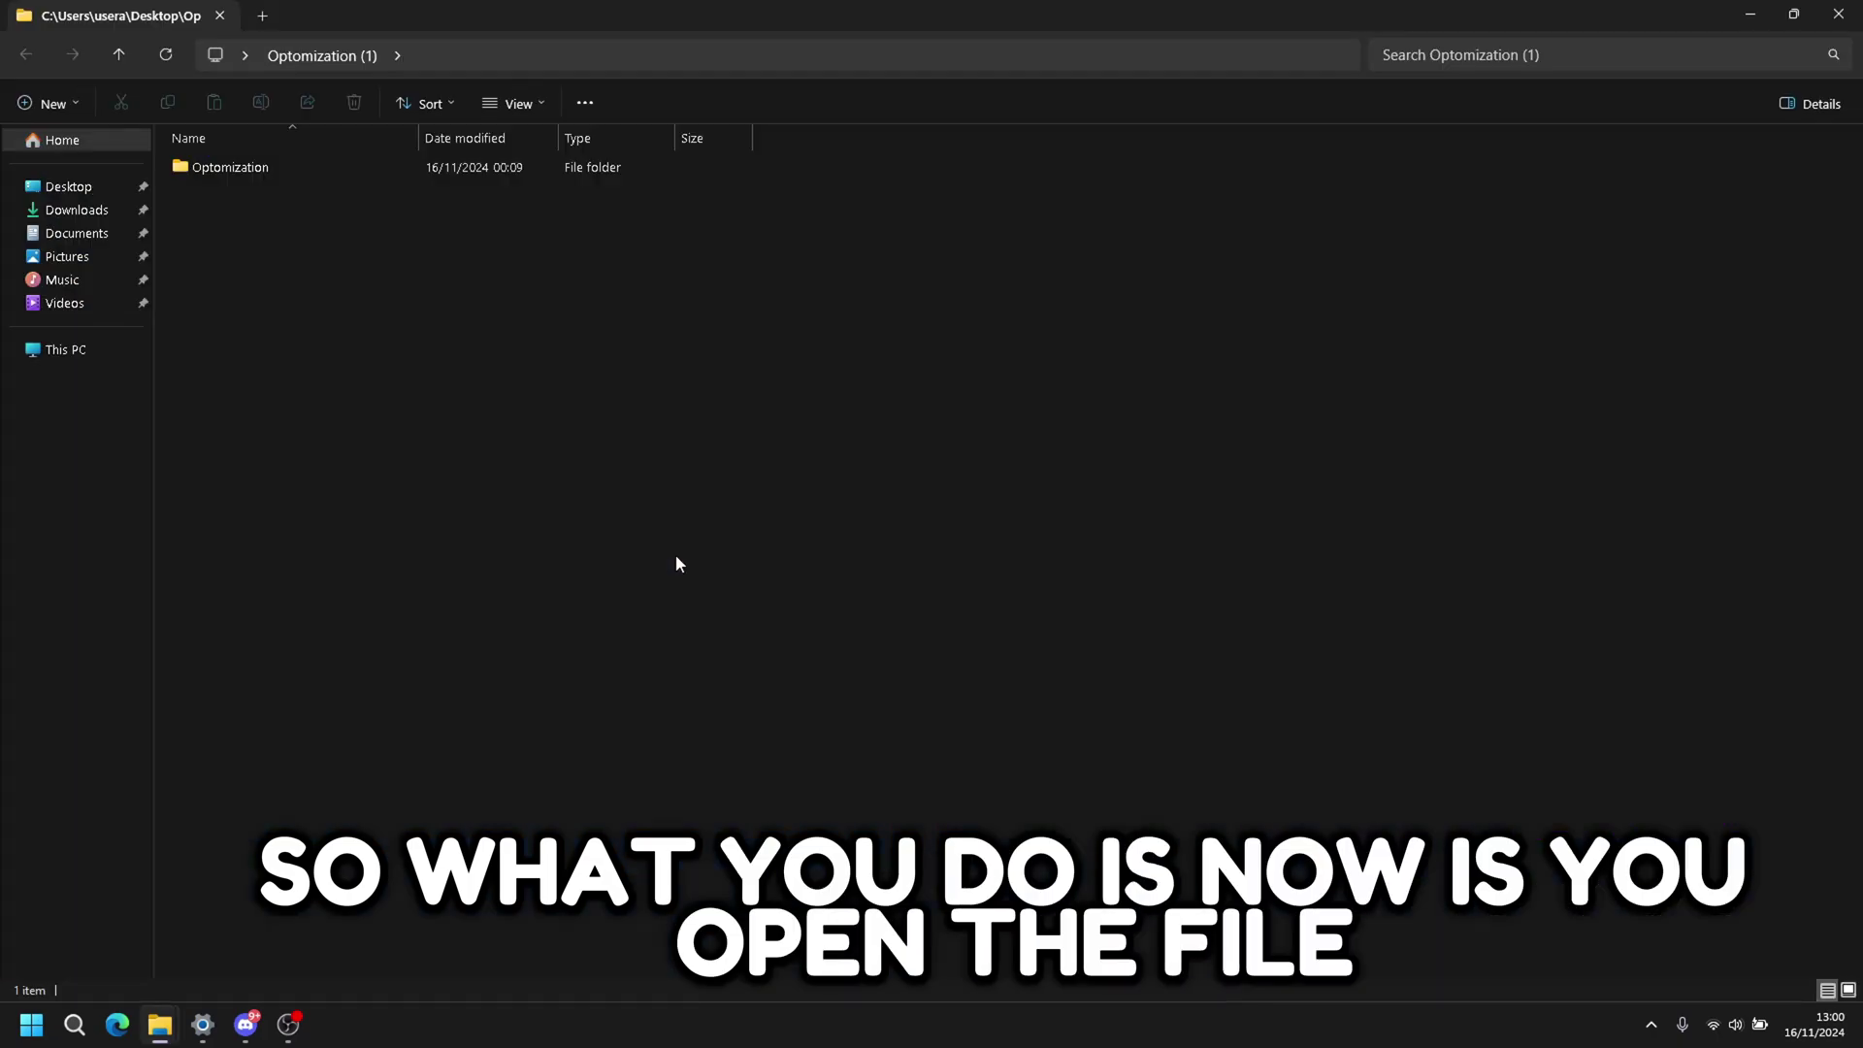
pyautogui.doubleClick(303, 169)
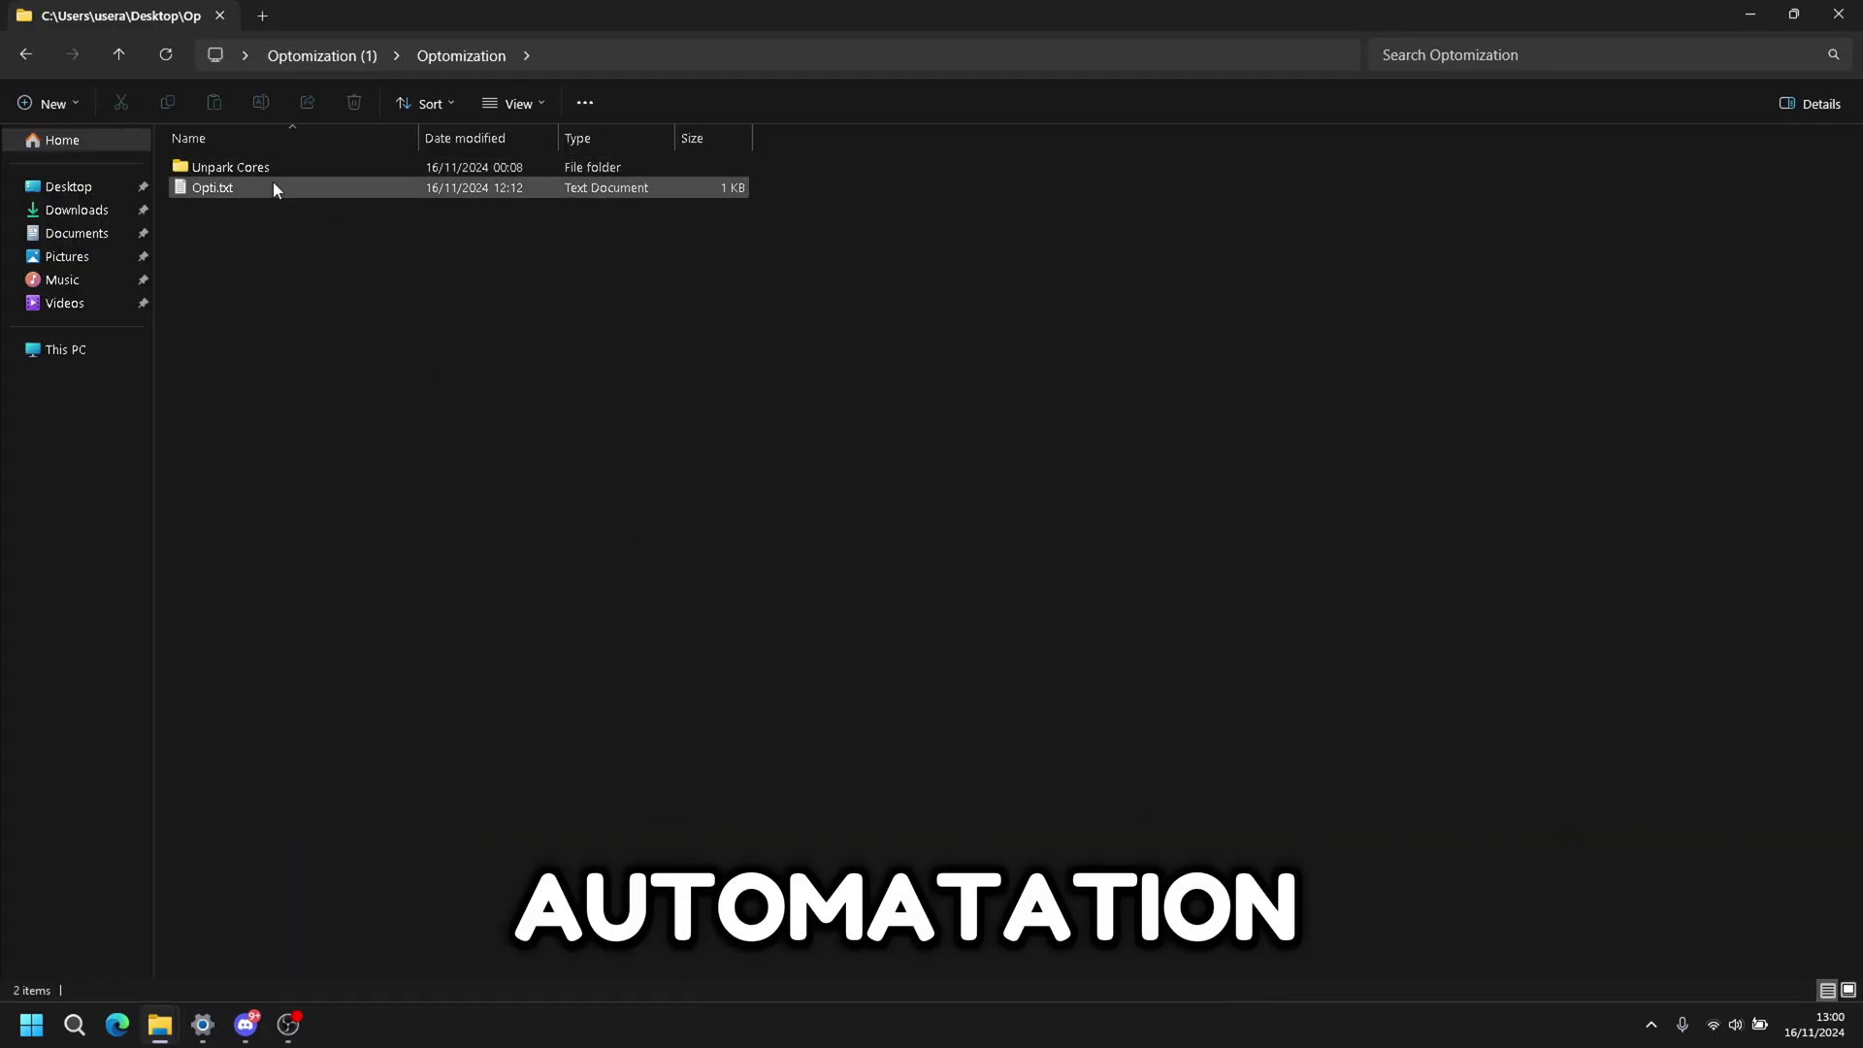
# Step: Copy the CTT command from Opti.txt and paste it into an administrator PowerShell
pyautogui.doubleClick(274, 187)
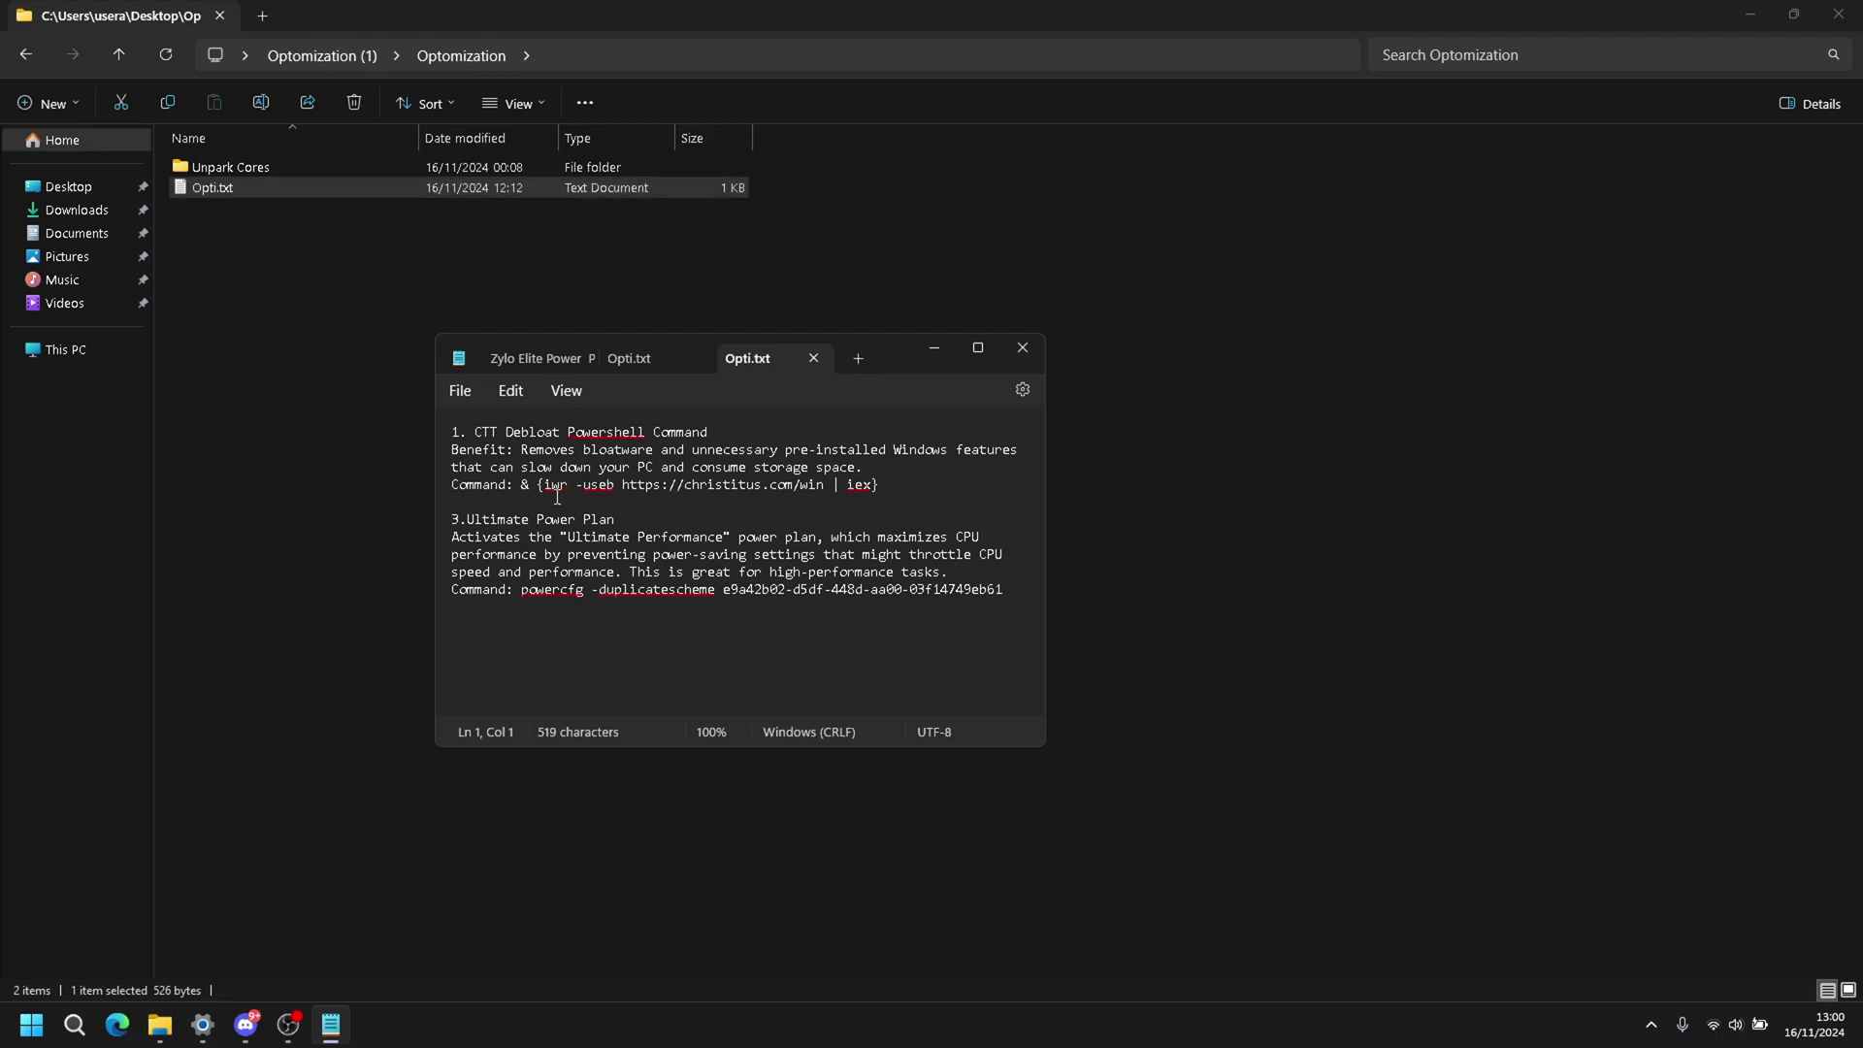
pyautogui.moveTo(549, 485); pyautogui.dragTo(877, 484)
pyautogui.hotkey('ctrl', 'c')
pyautogui.press('super')
pyautogui.write('power')
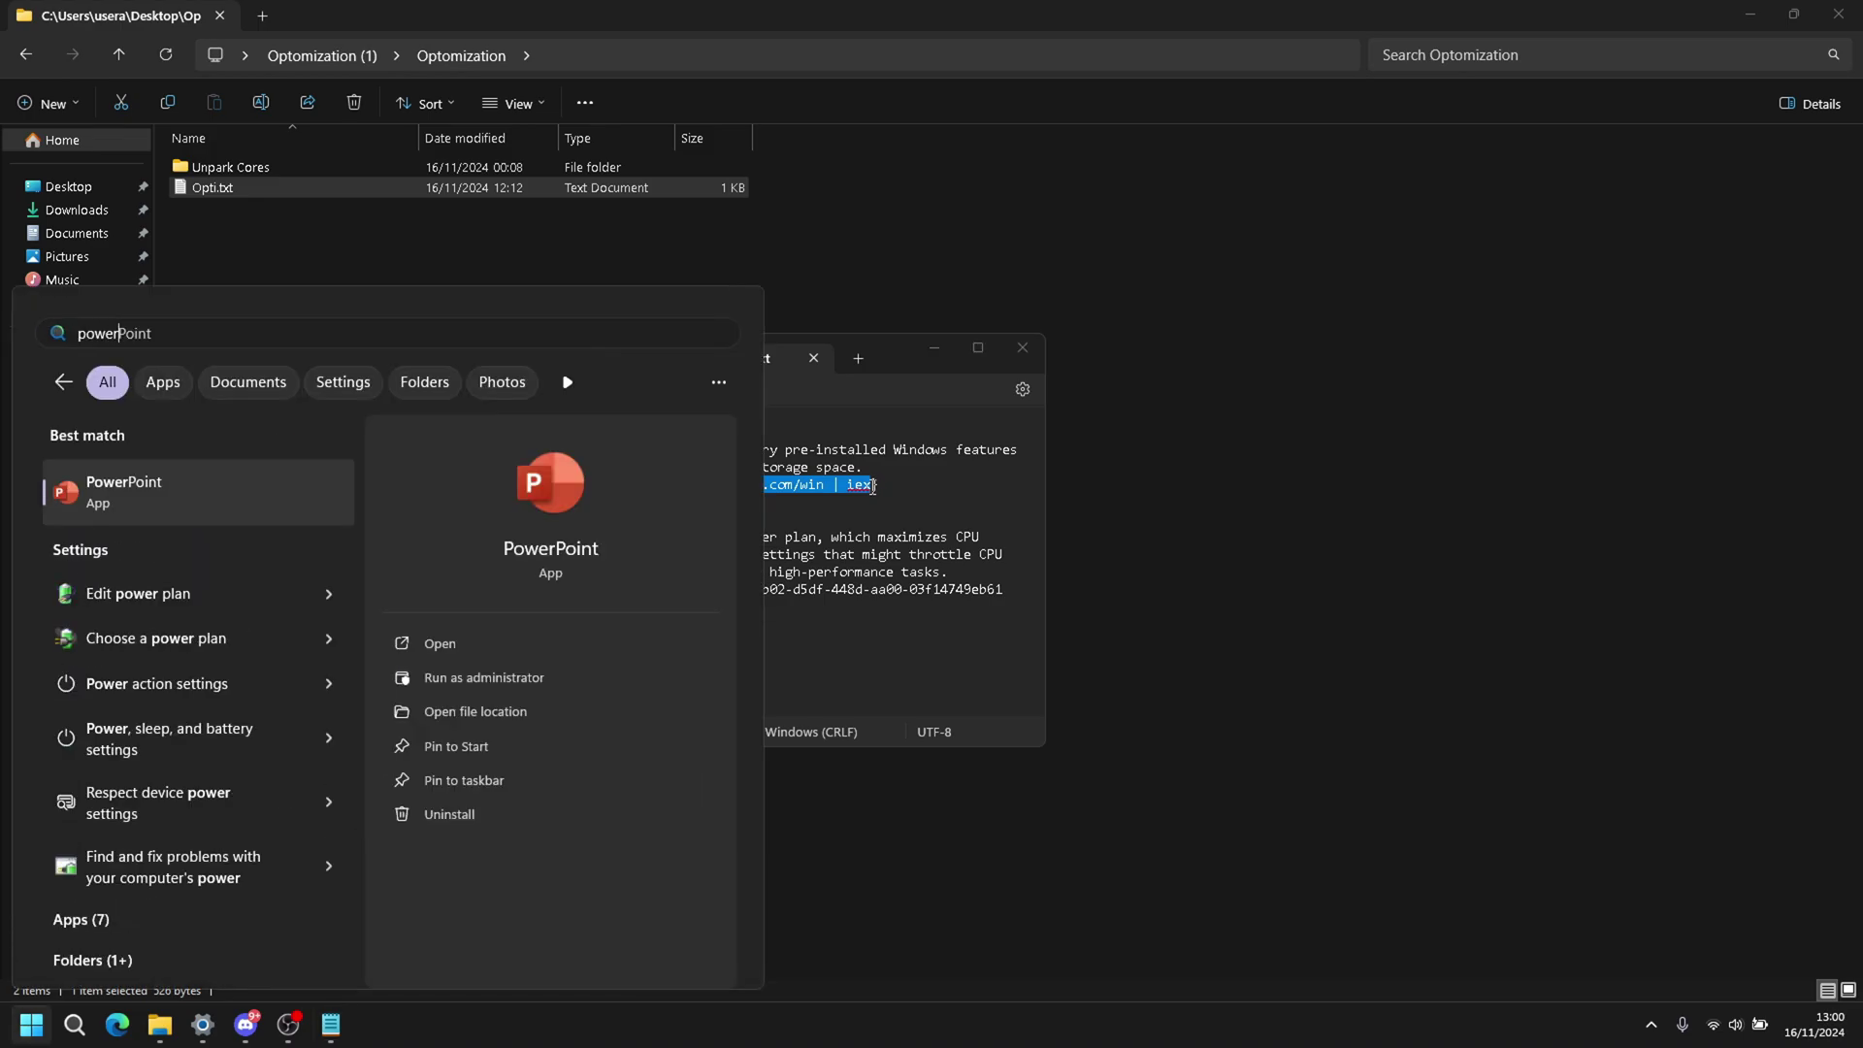
pyautogui.press('Escape')
pyautogui.click(29, 1024)
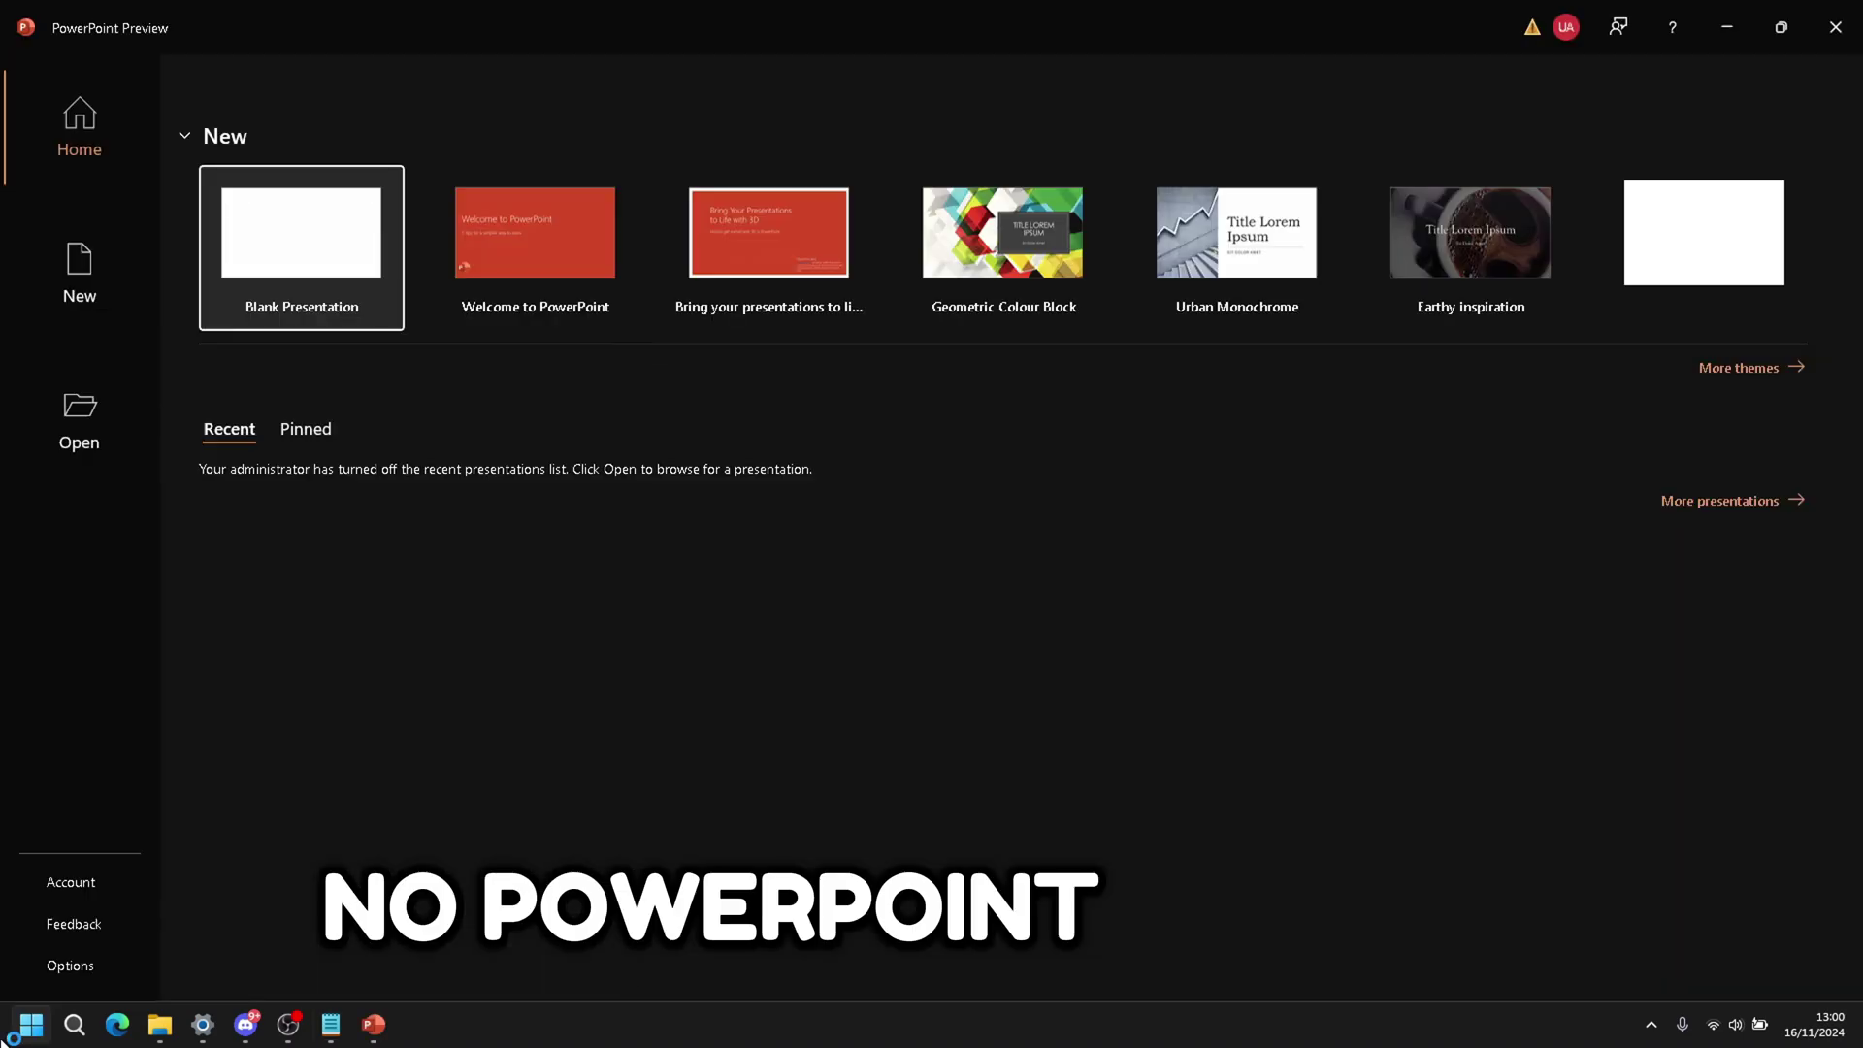
pyautogui.press('super')
pyautogui.write('powers')
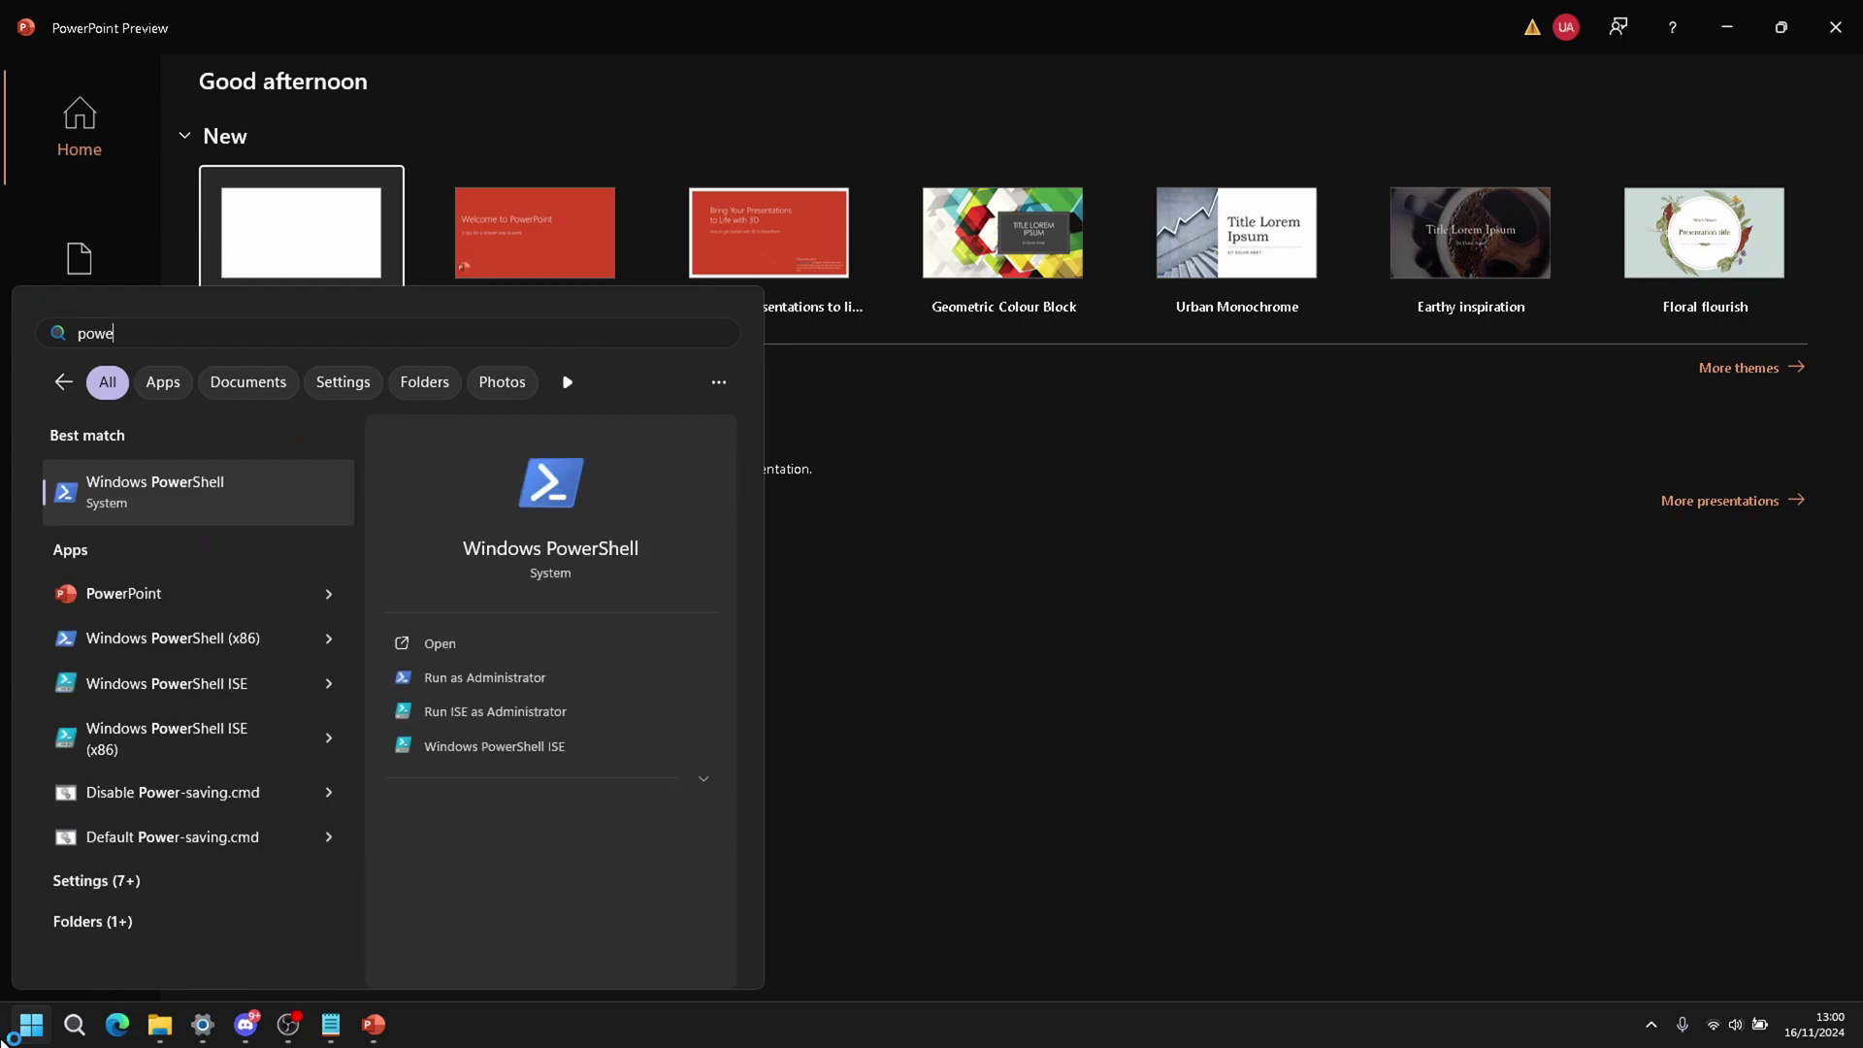
pyautogui.hotkey('ctrl', 'shift', 'Return')
pyautogui.click(1833, 51)
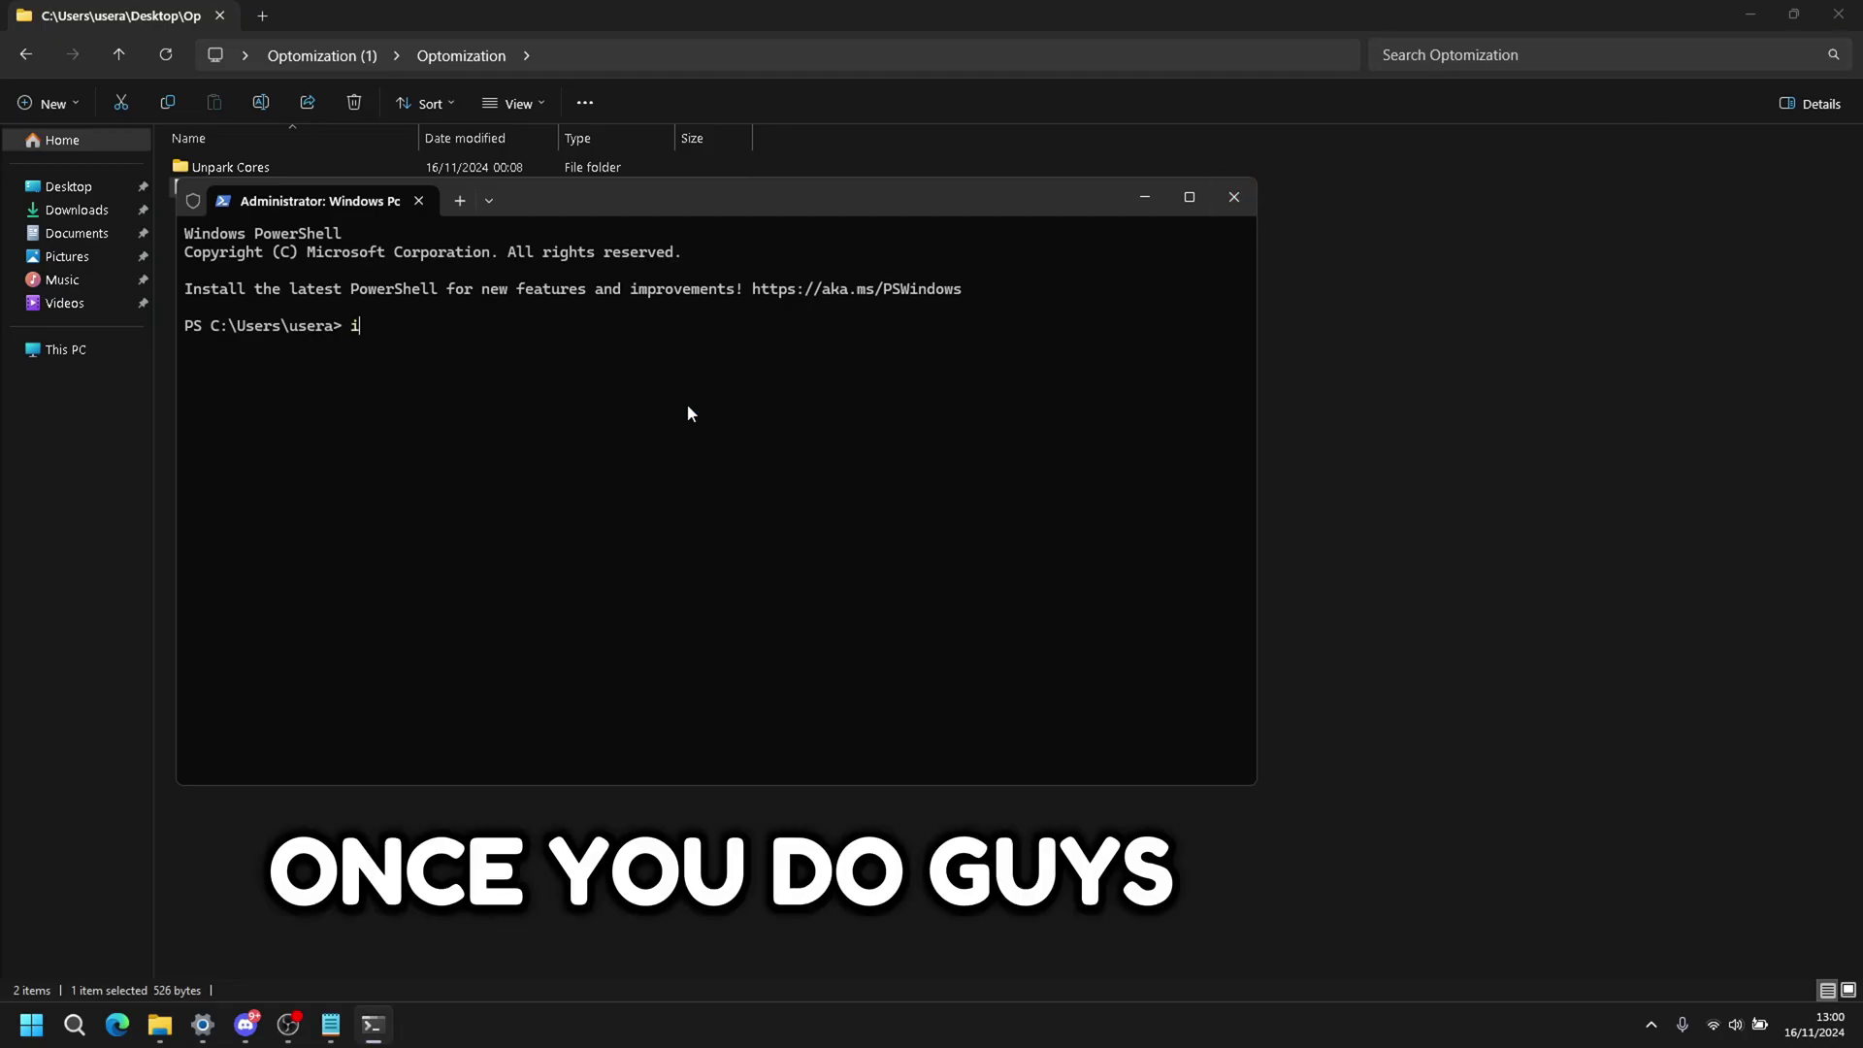
pyautogui.hotkey('ctrl', 'v')
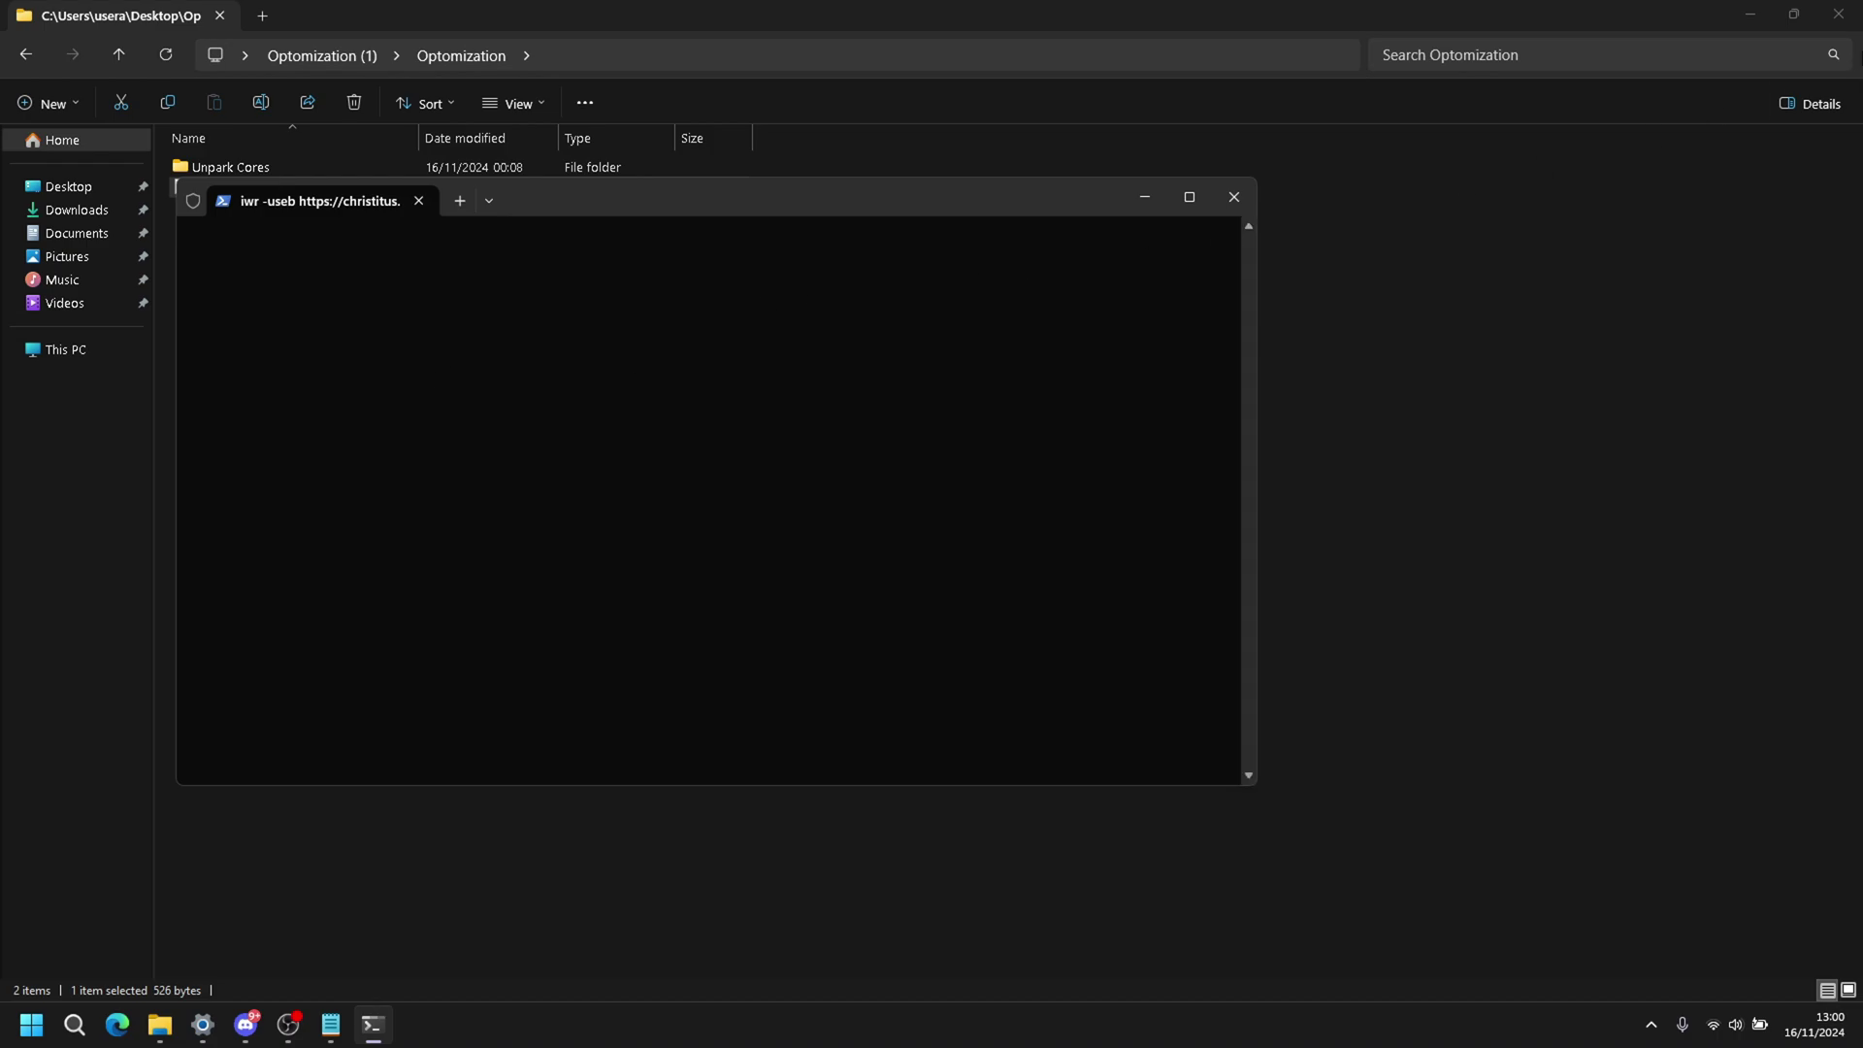
pyautogui.moveTo(935, 195); pyautogui.dragTo(1093, 200)
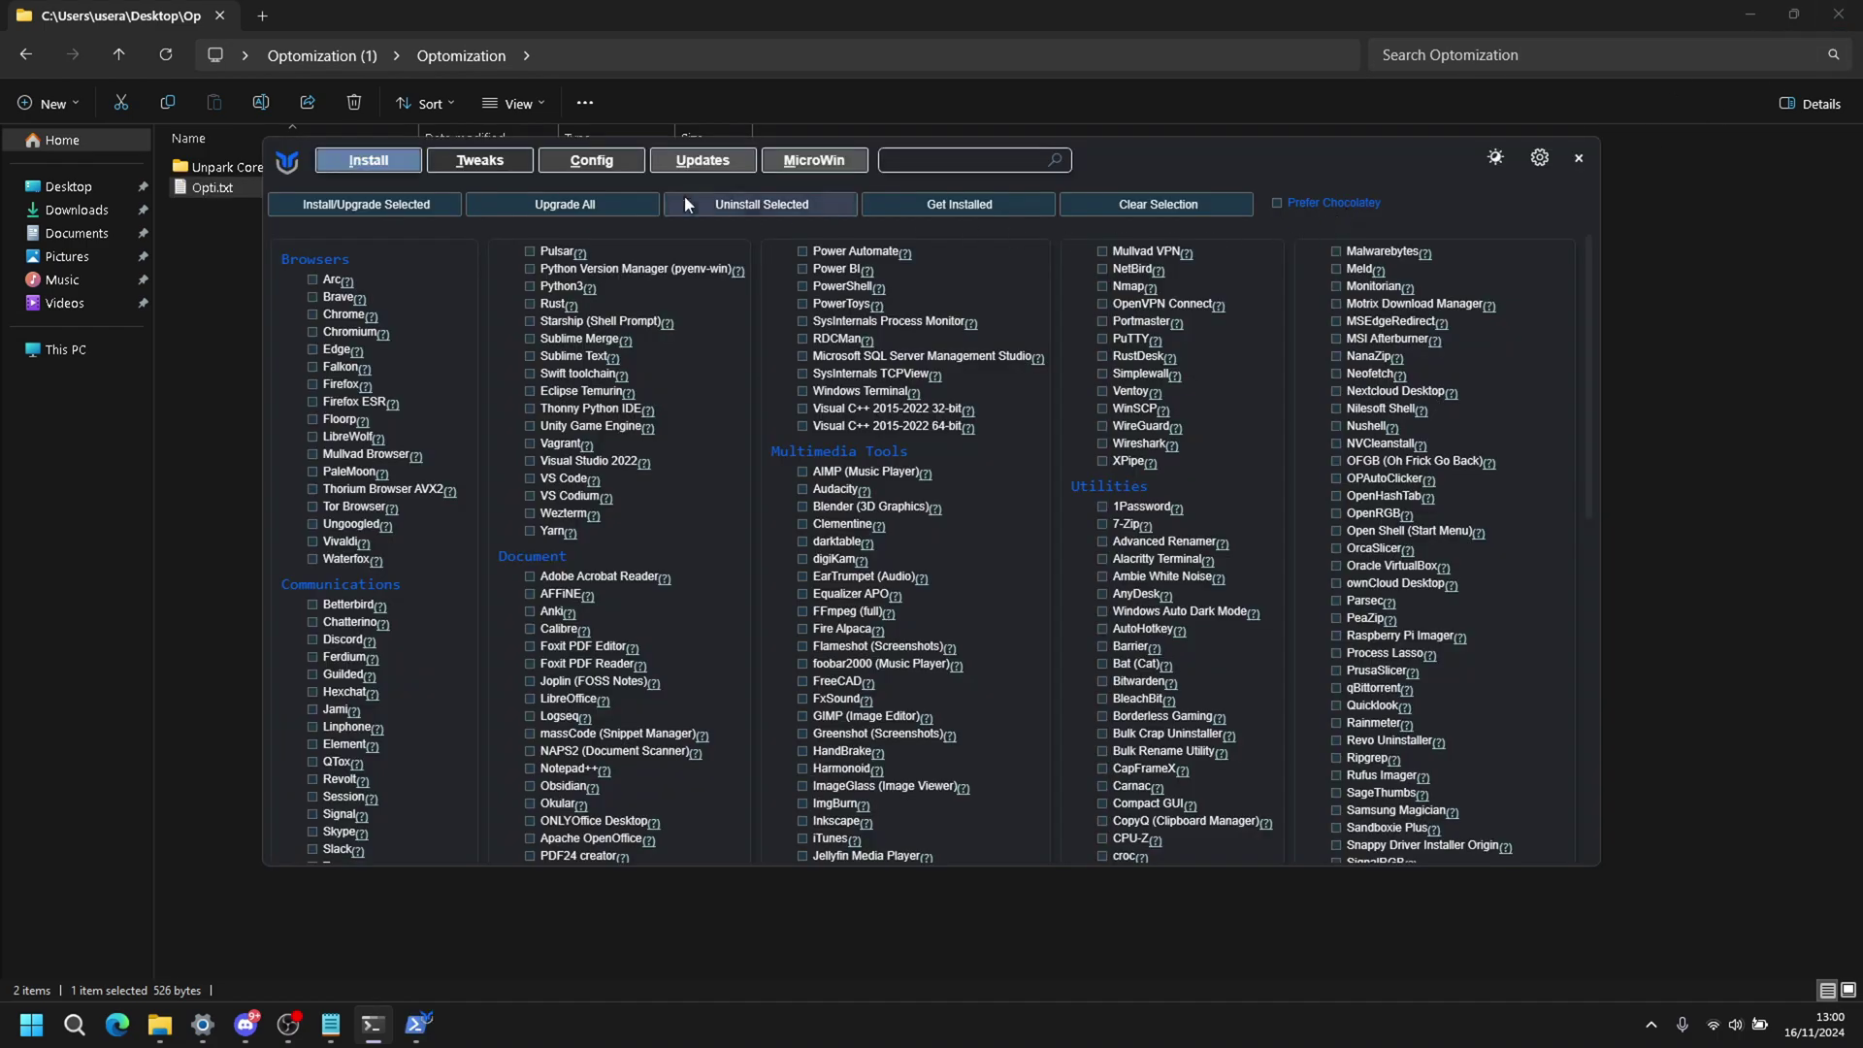
# Step: Run WinUtil's Standard essential tweaks, closing File Explorer and dismissing the Driver Booster prompt
pyautogui.click(487, 168)
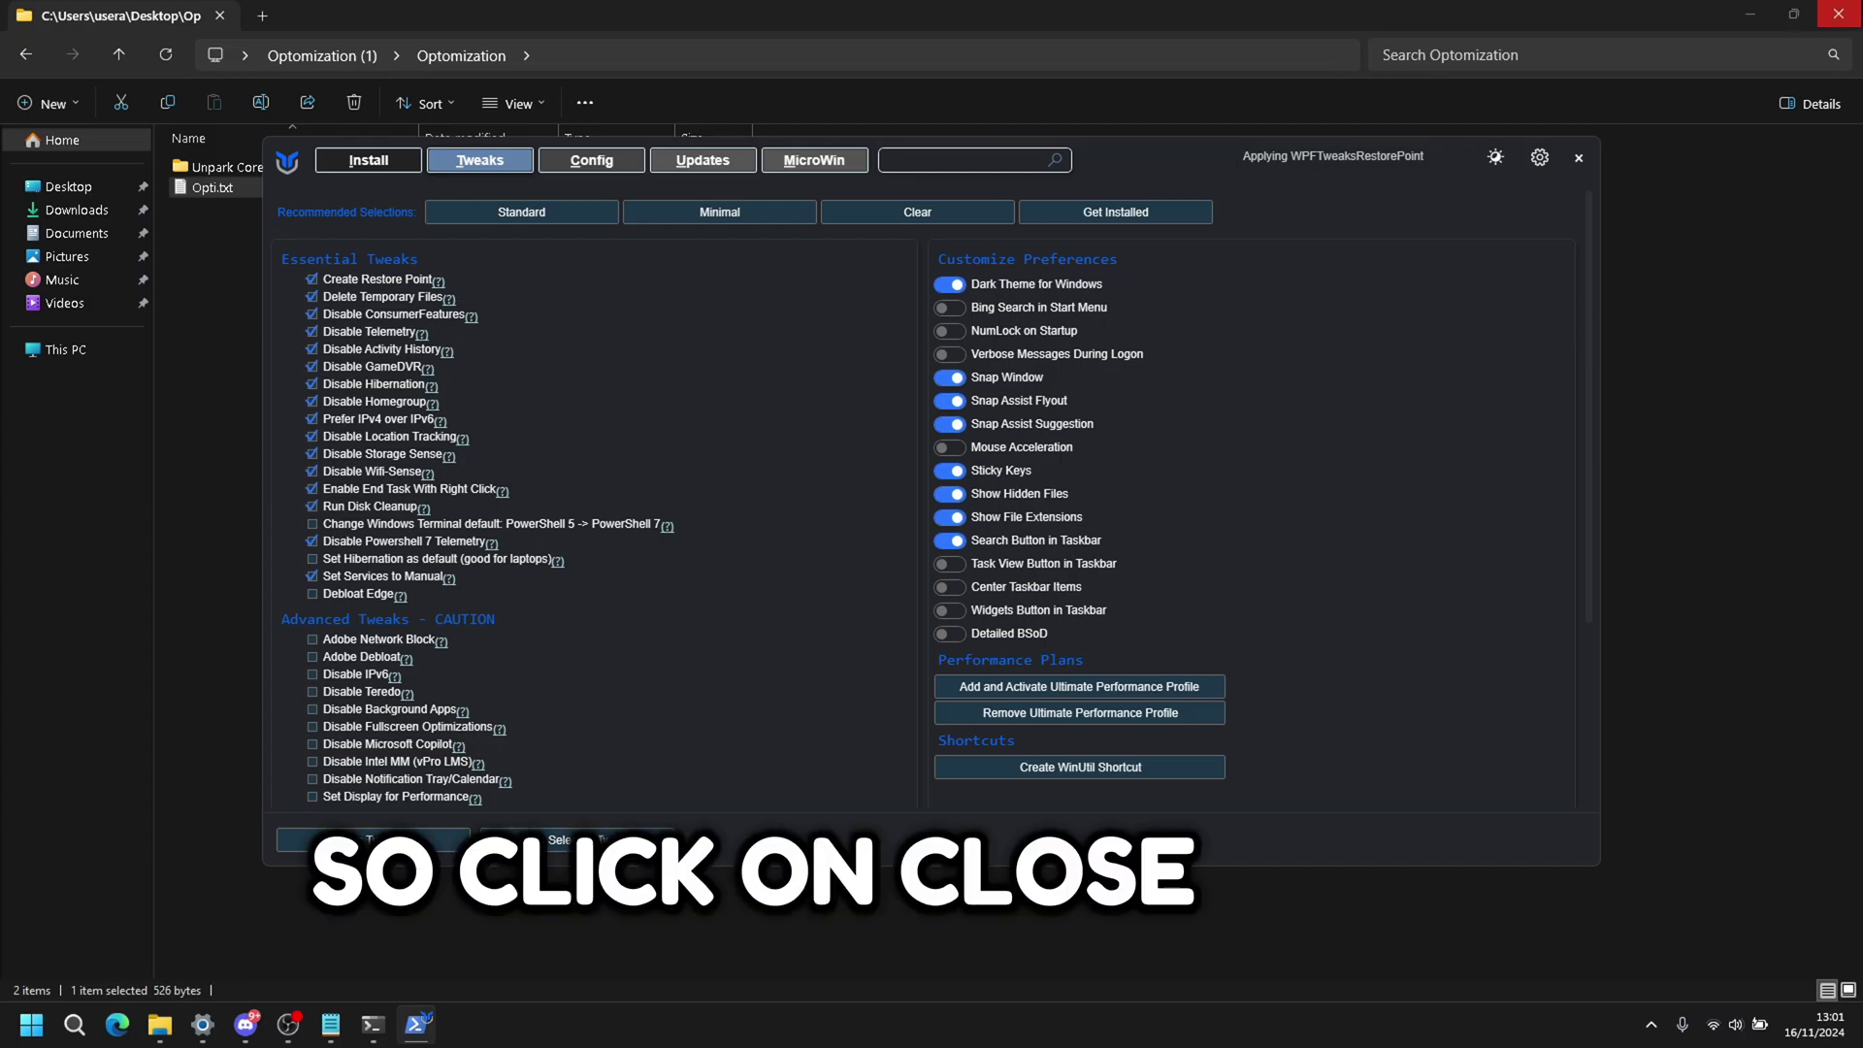
pyautogui.click(1838, 14)
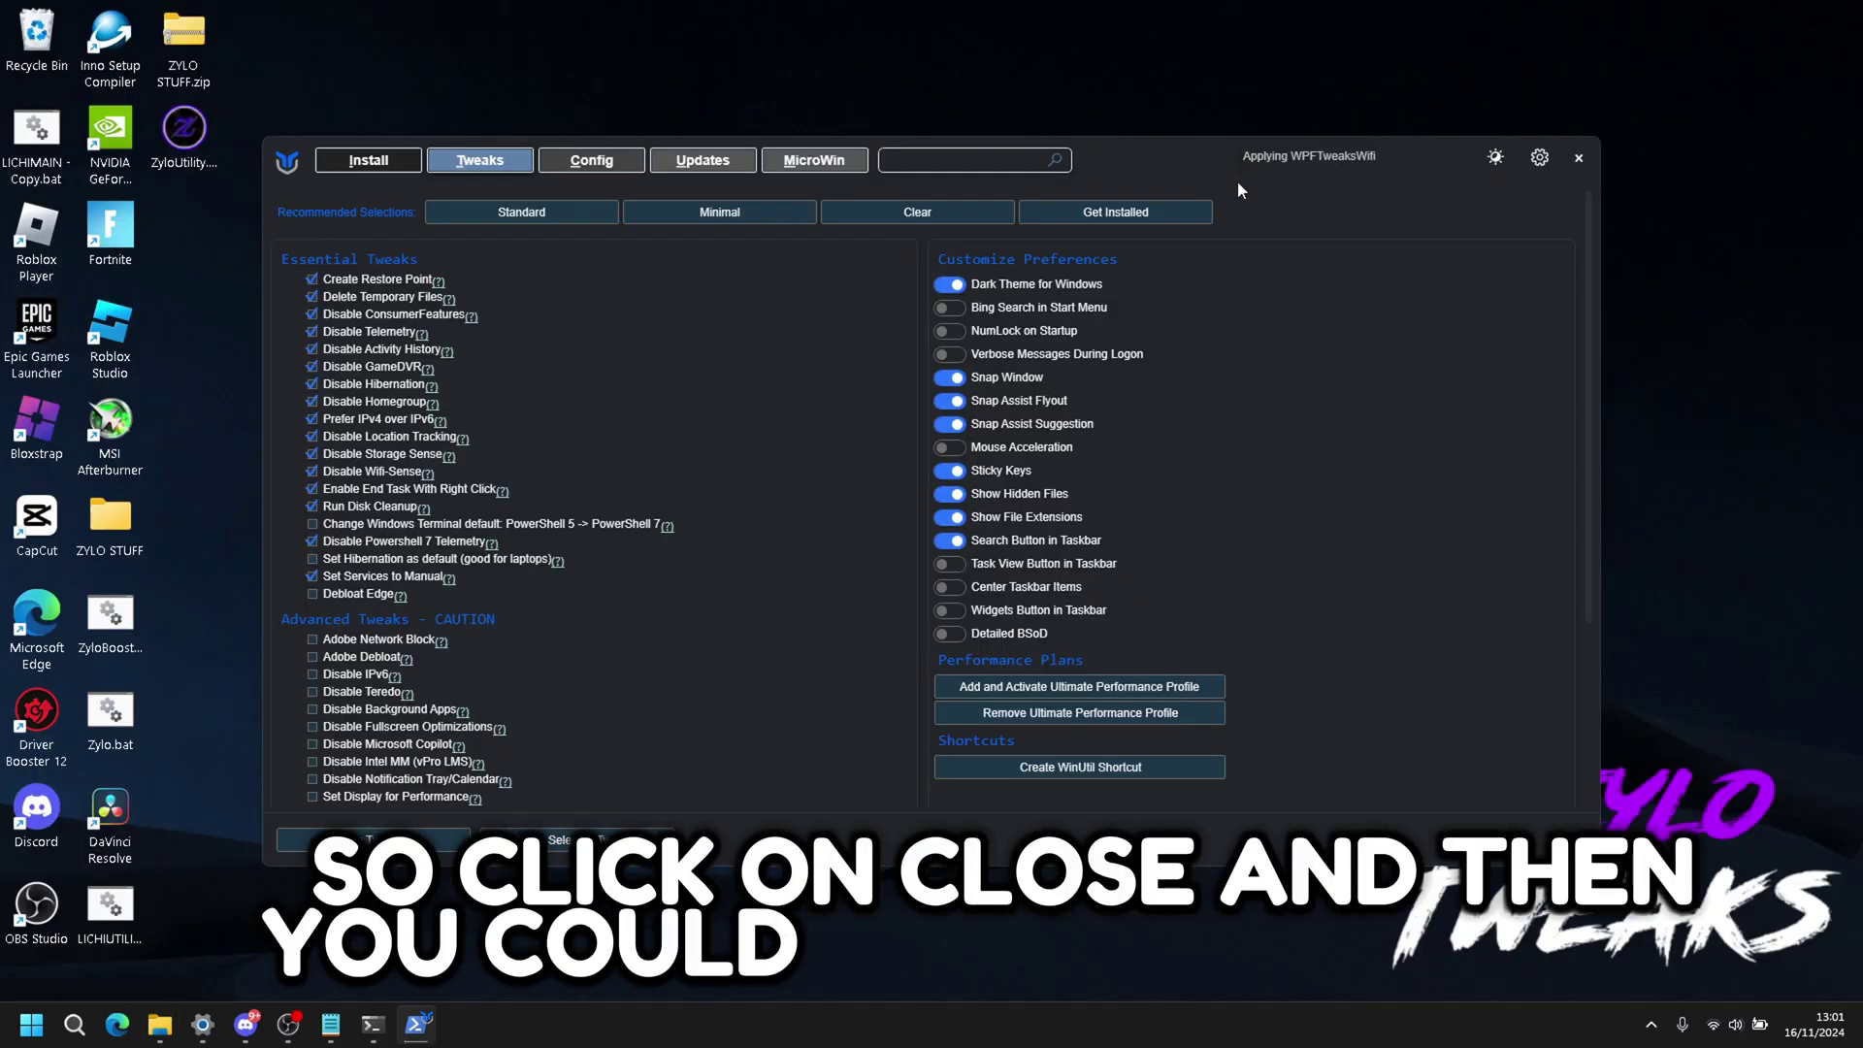
pyautogui.moveTo(1244, 172); pyautogui.dragTo(1261, 206)
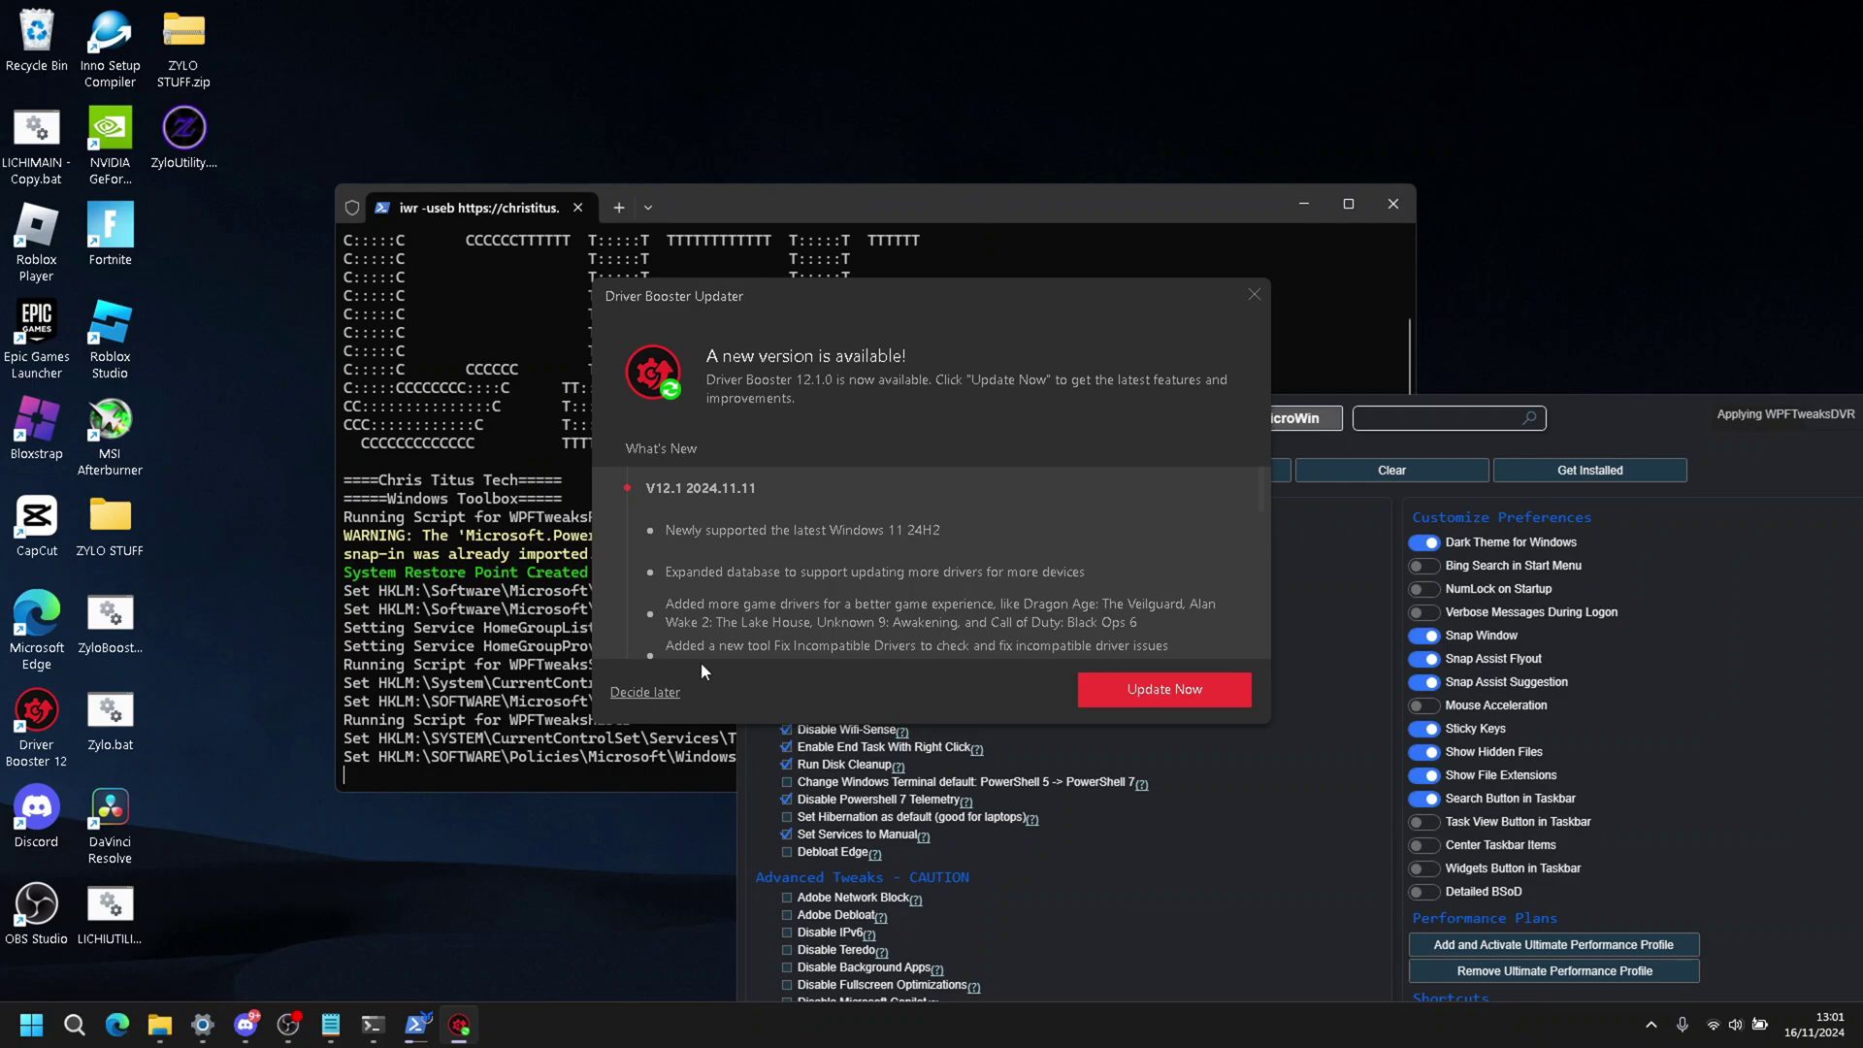
pyautogui.click(677, 693)
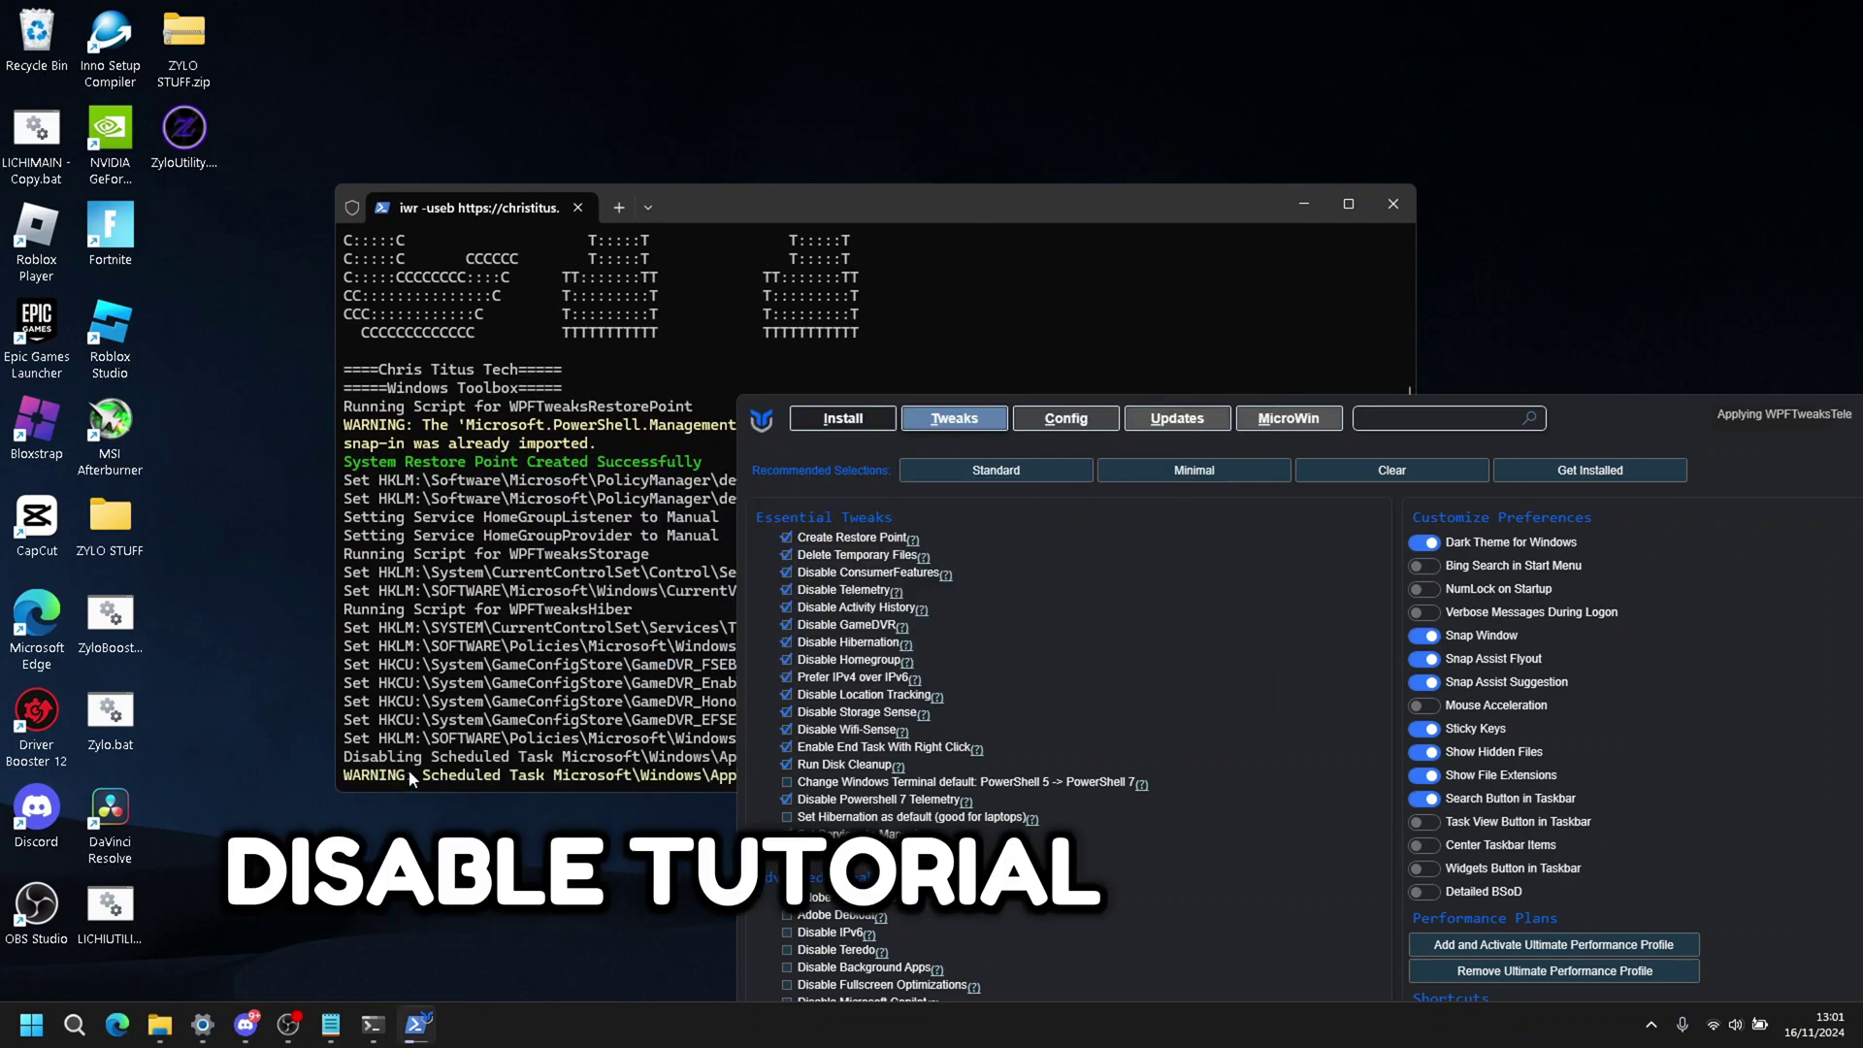
# Step: Open Windows Settings and view Personalisation's colour and transparency page
pyautogui.press('super')
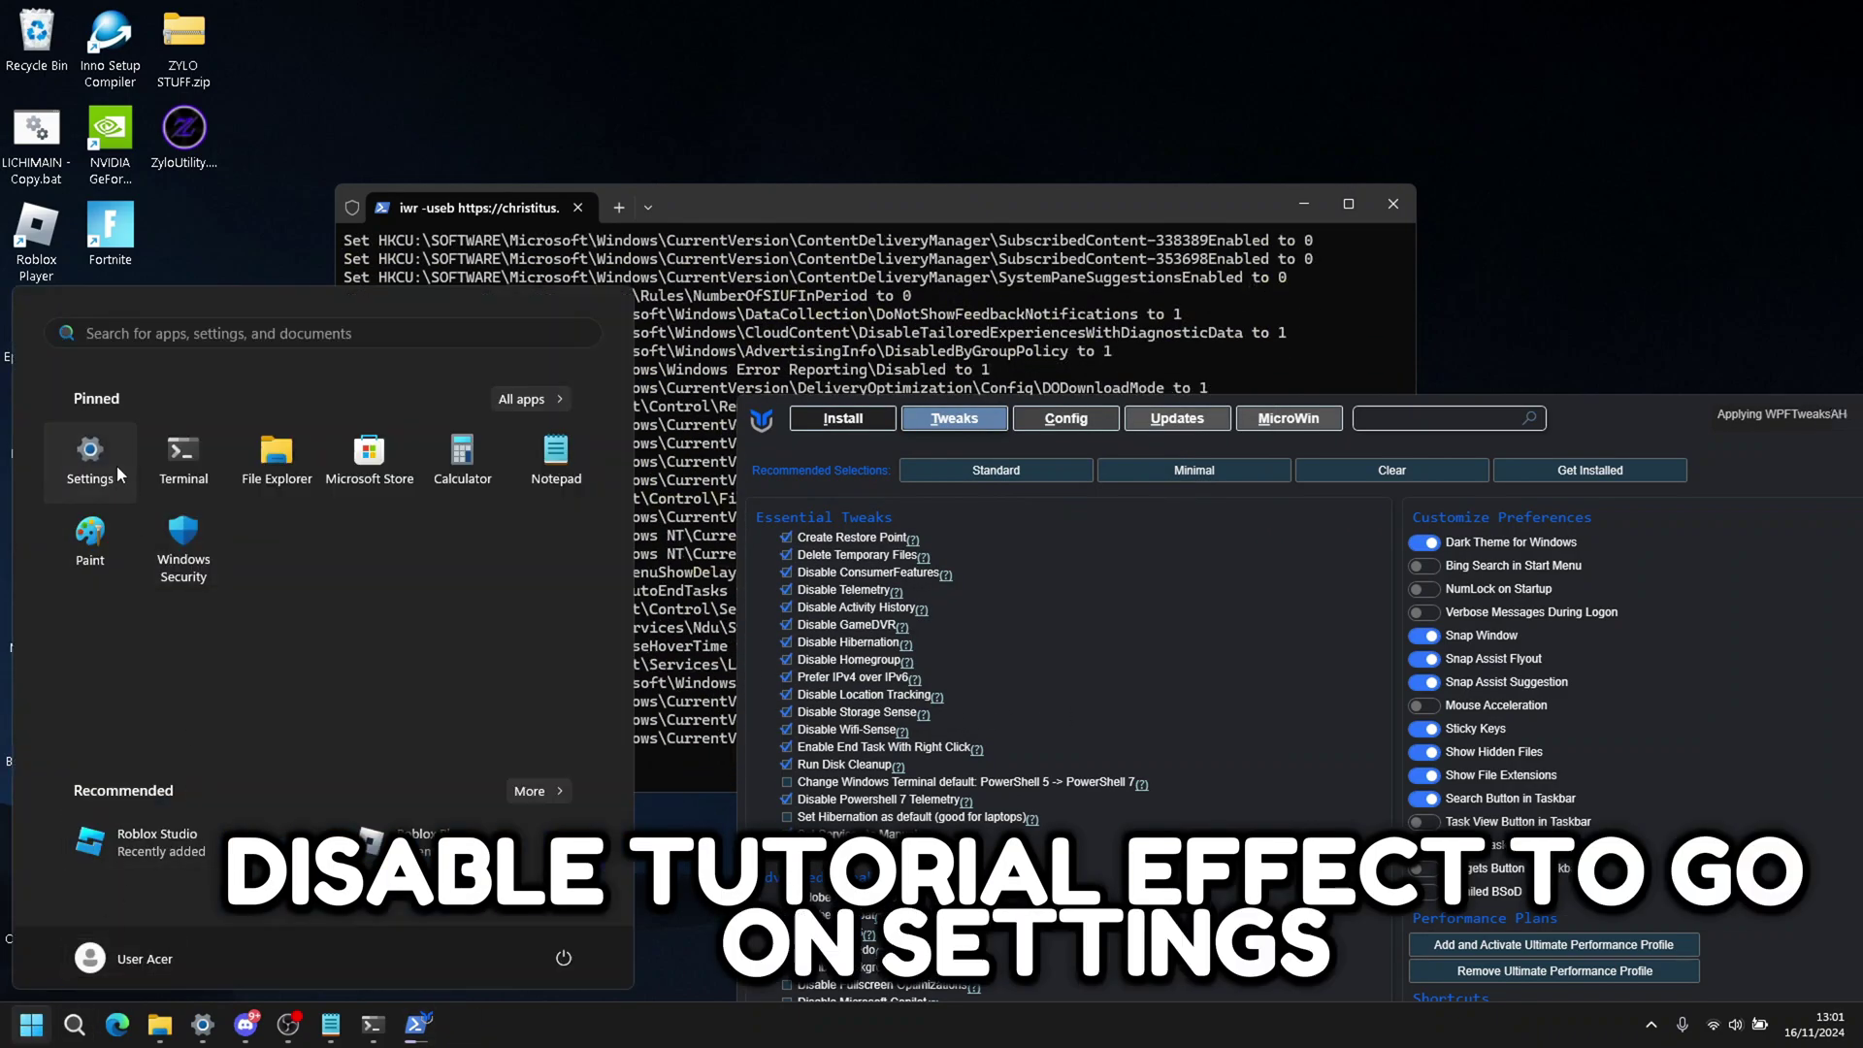
pyautogui.click(115, 470)
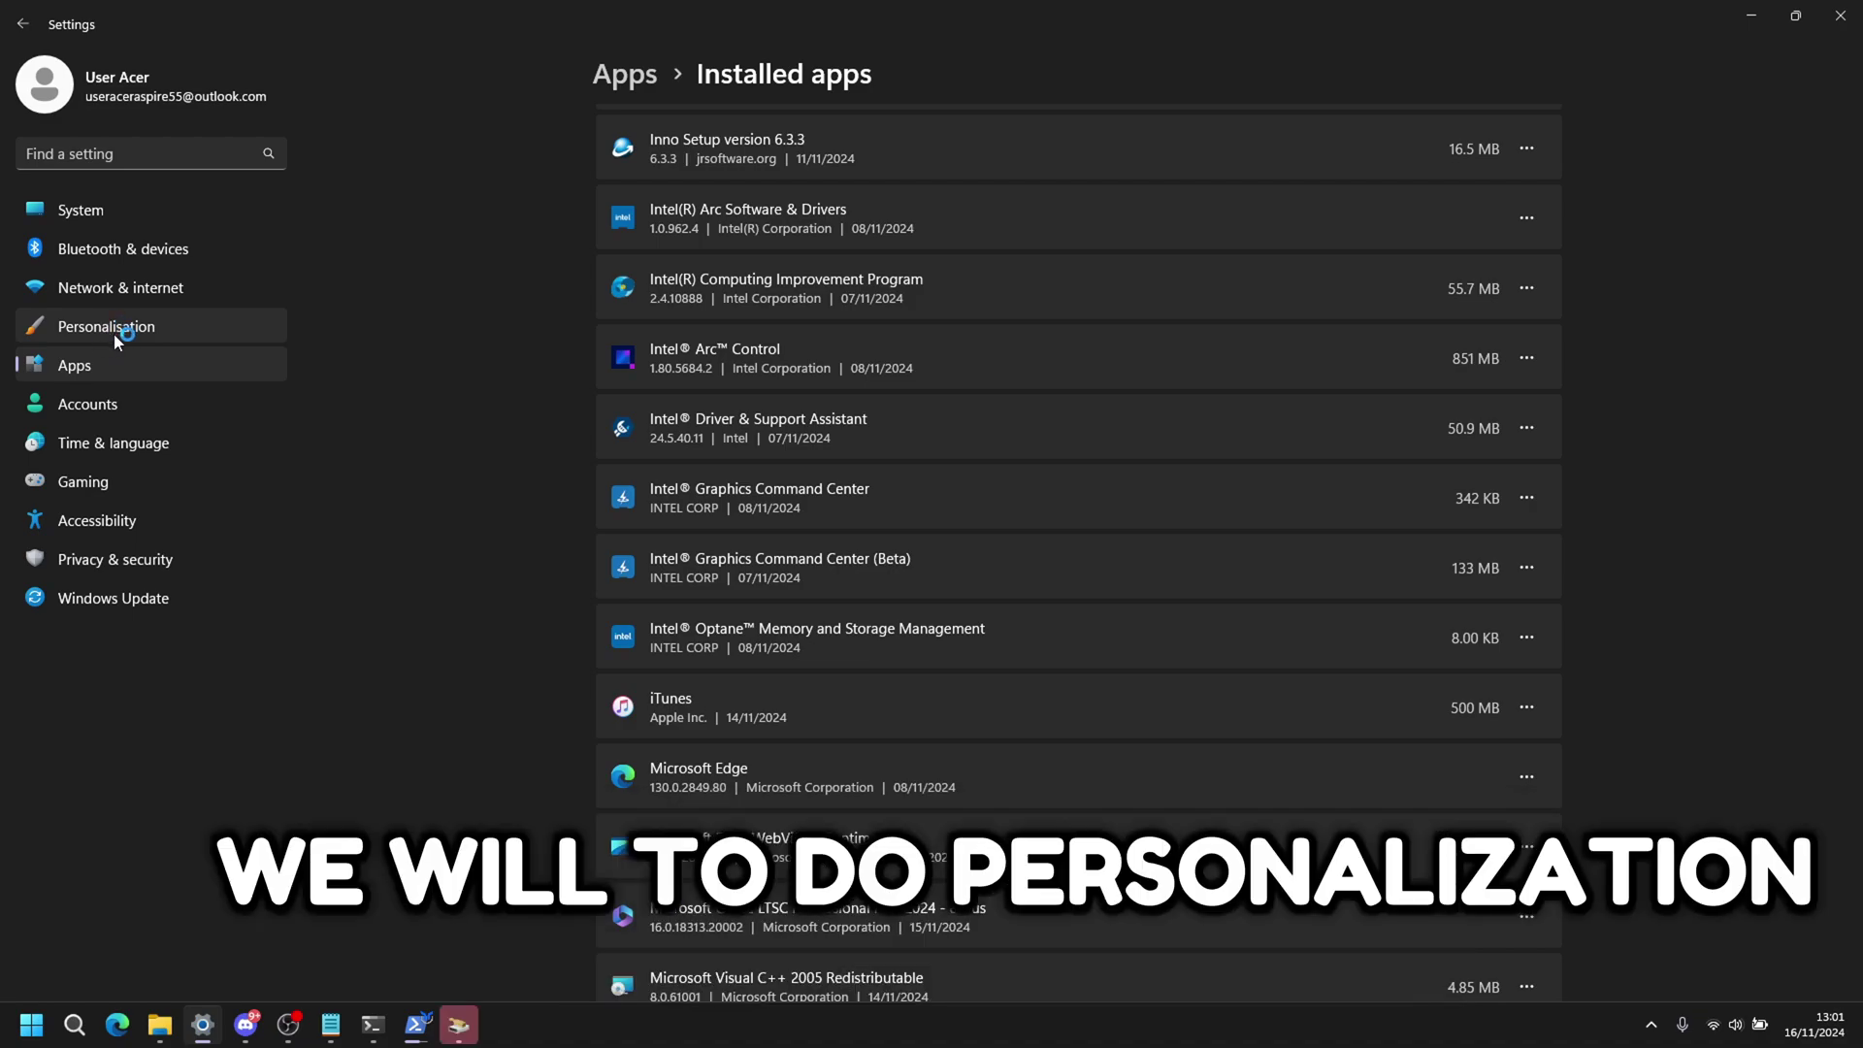
pyautogui.click(110, 333)
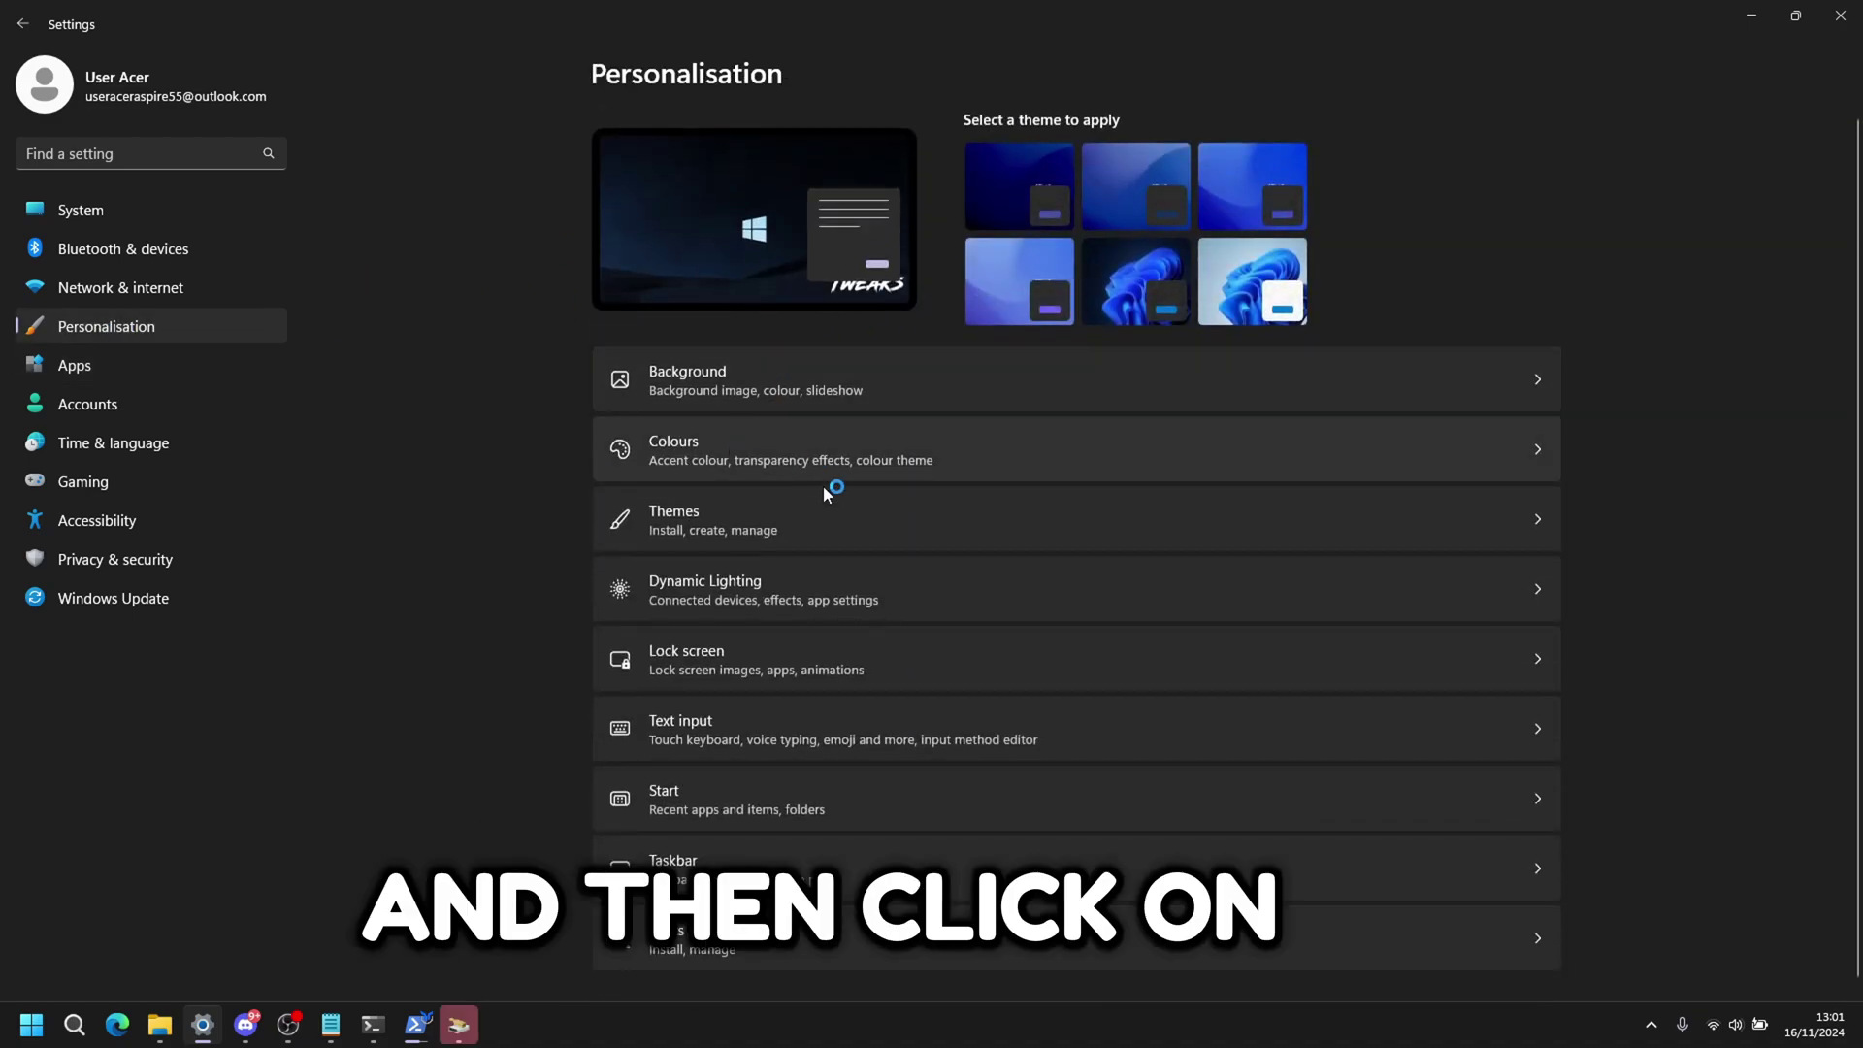
pyautogui.click(809, 452)
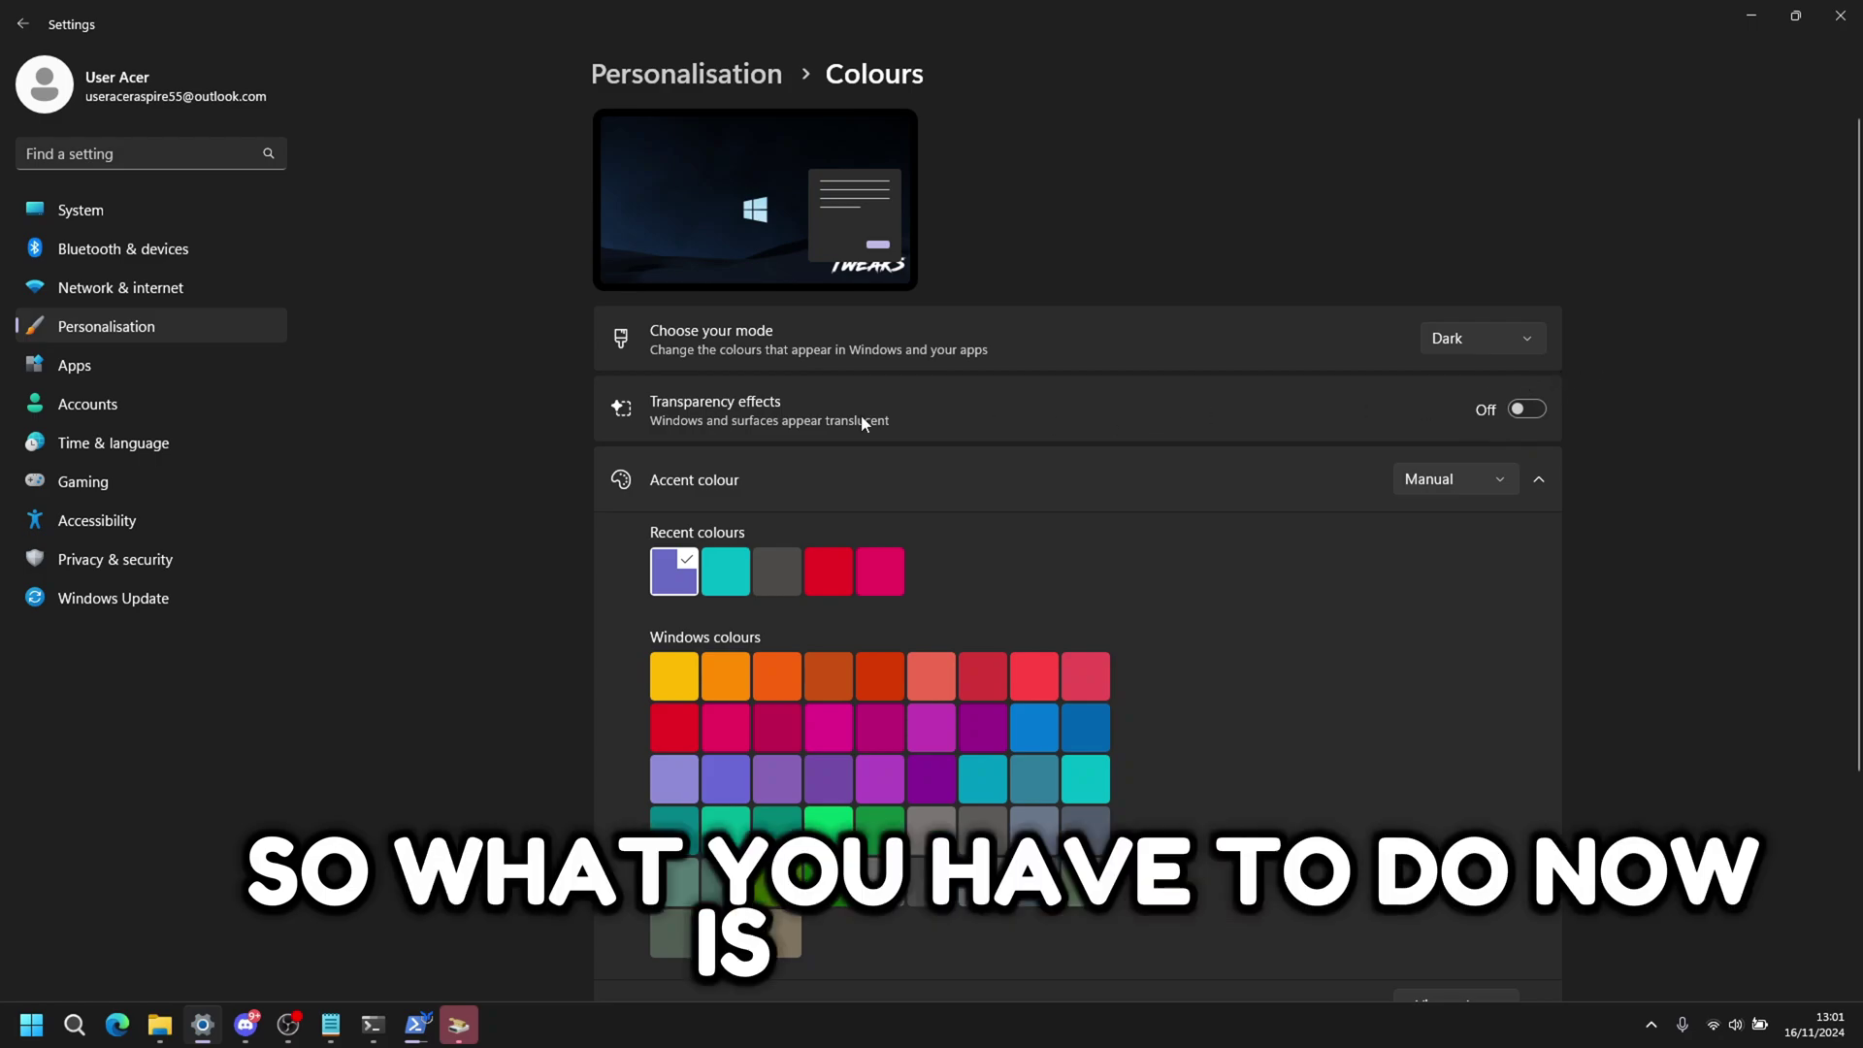
# Step: Switch 'Allow your controller to open Game Bar' off, then go to Graphics settings
pyautogui.click(126, 485)
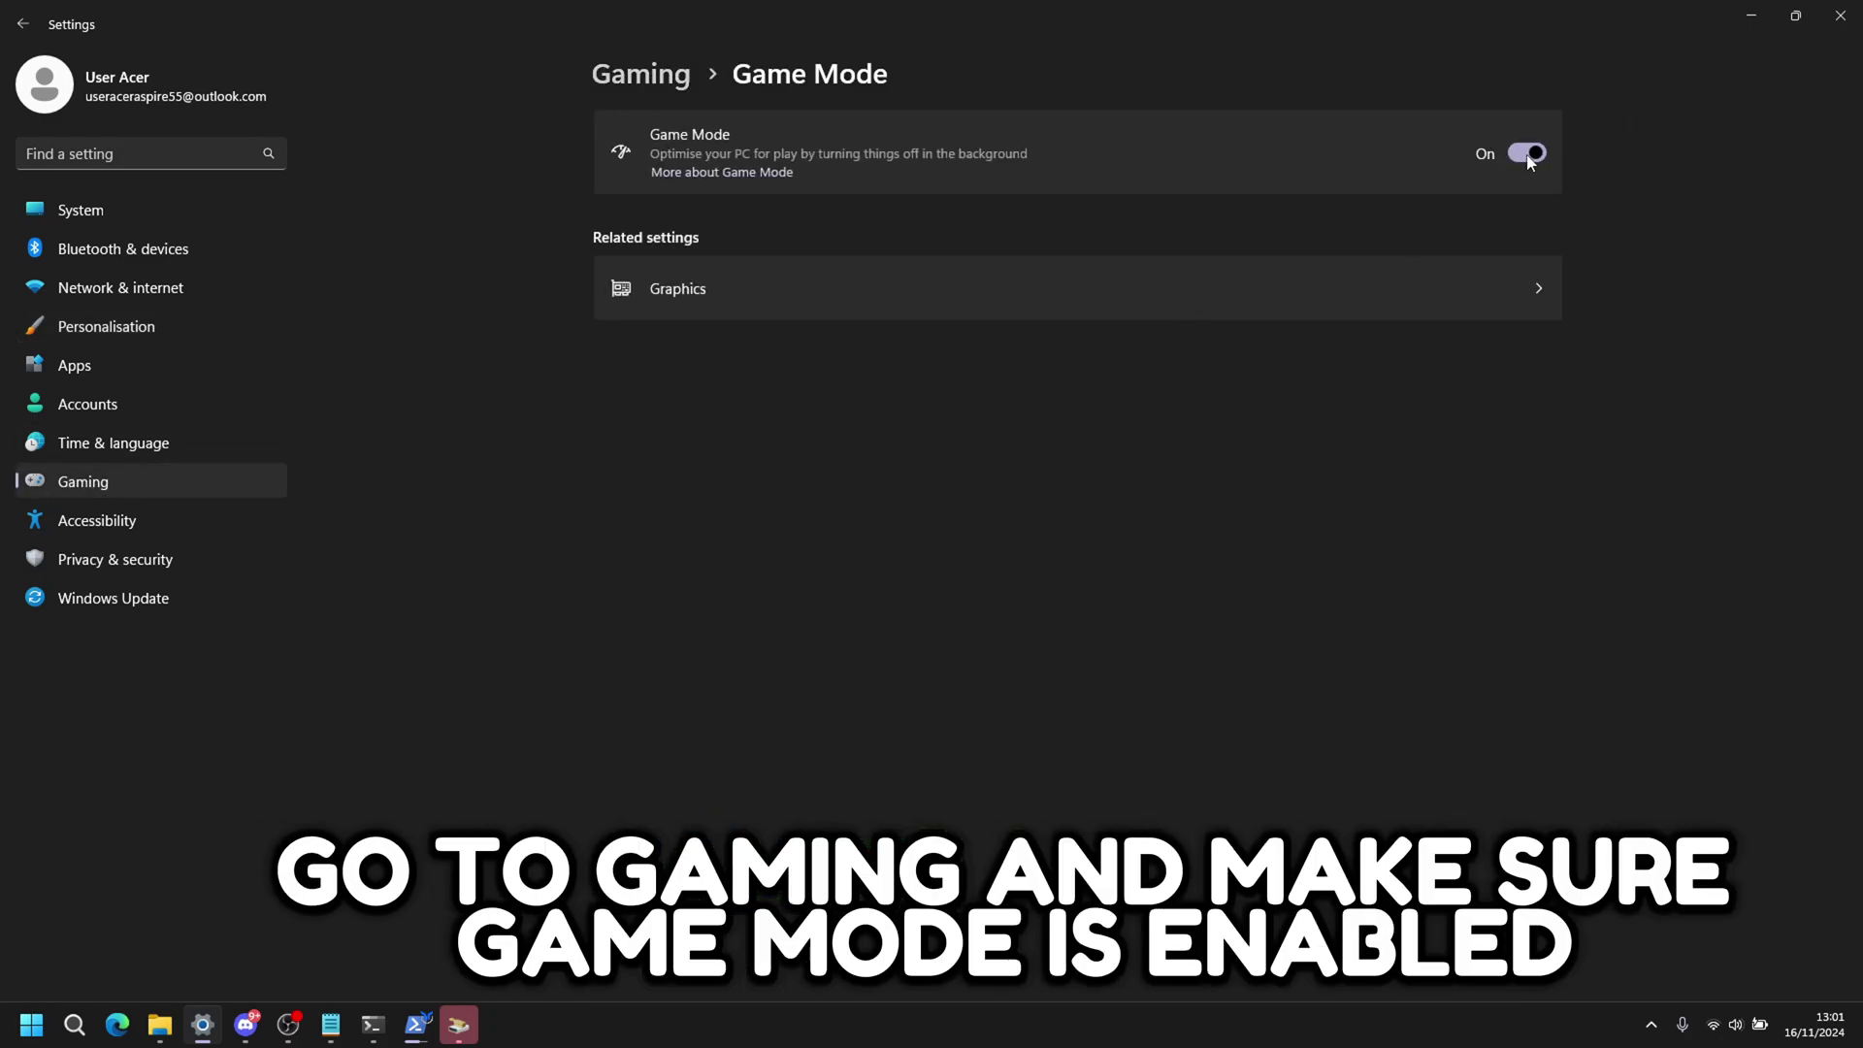
pyautogui.click(670, 86)
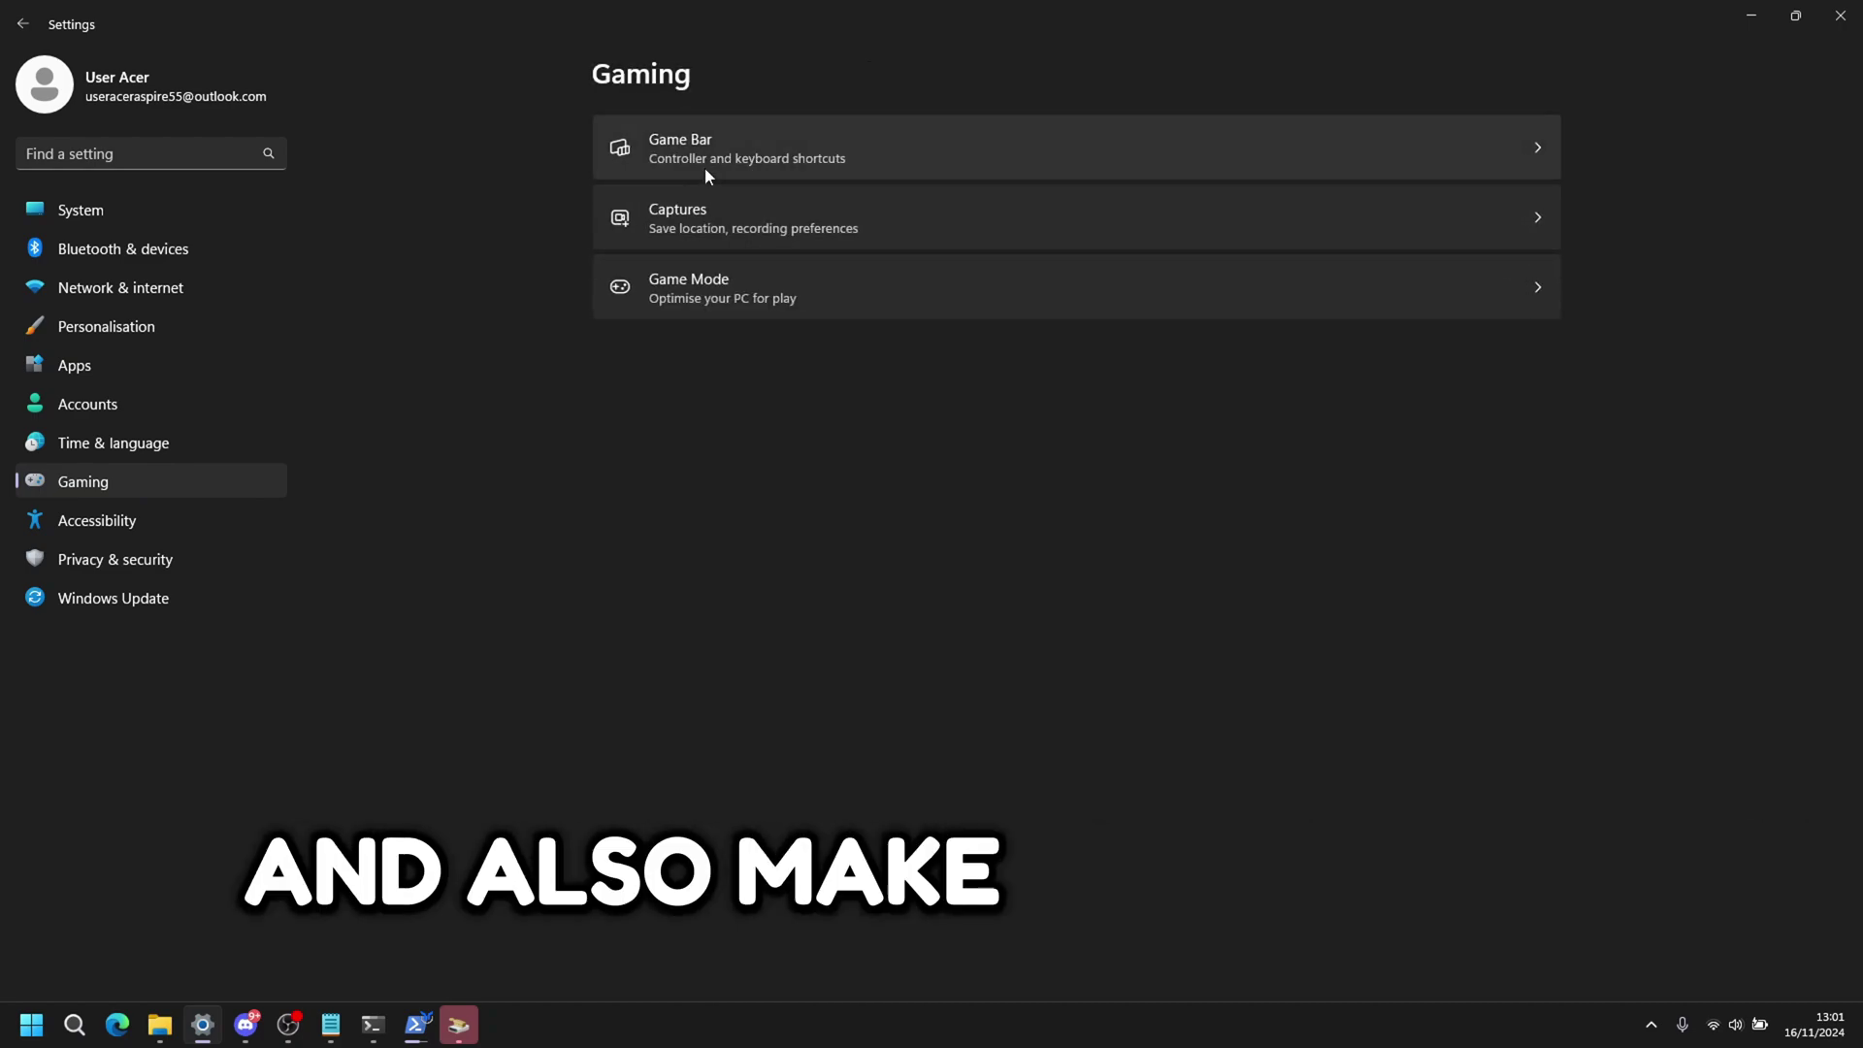
pyautogui.click(720, 151)
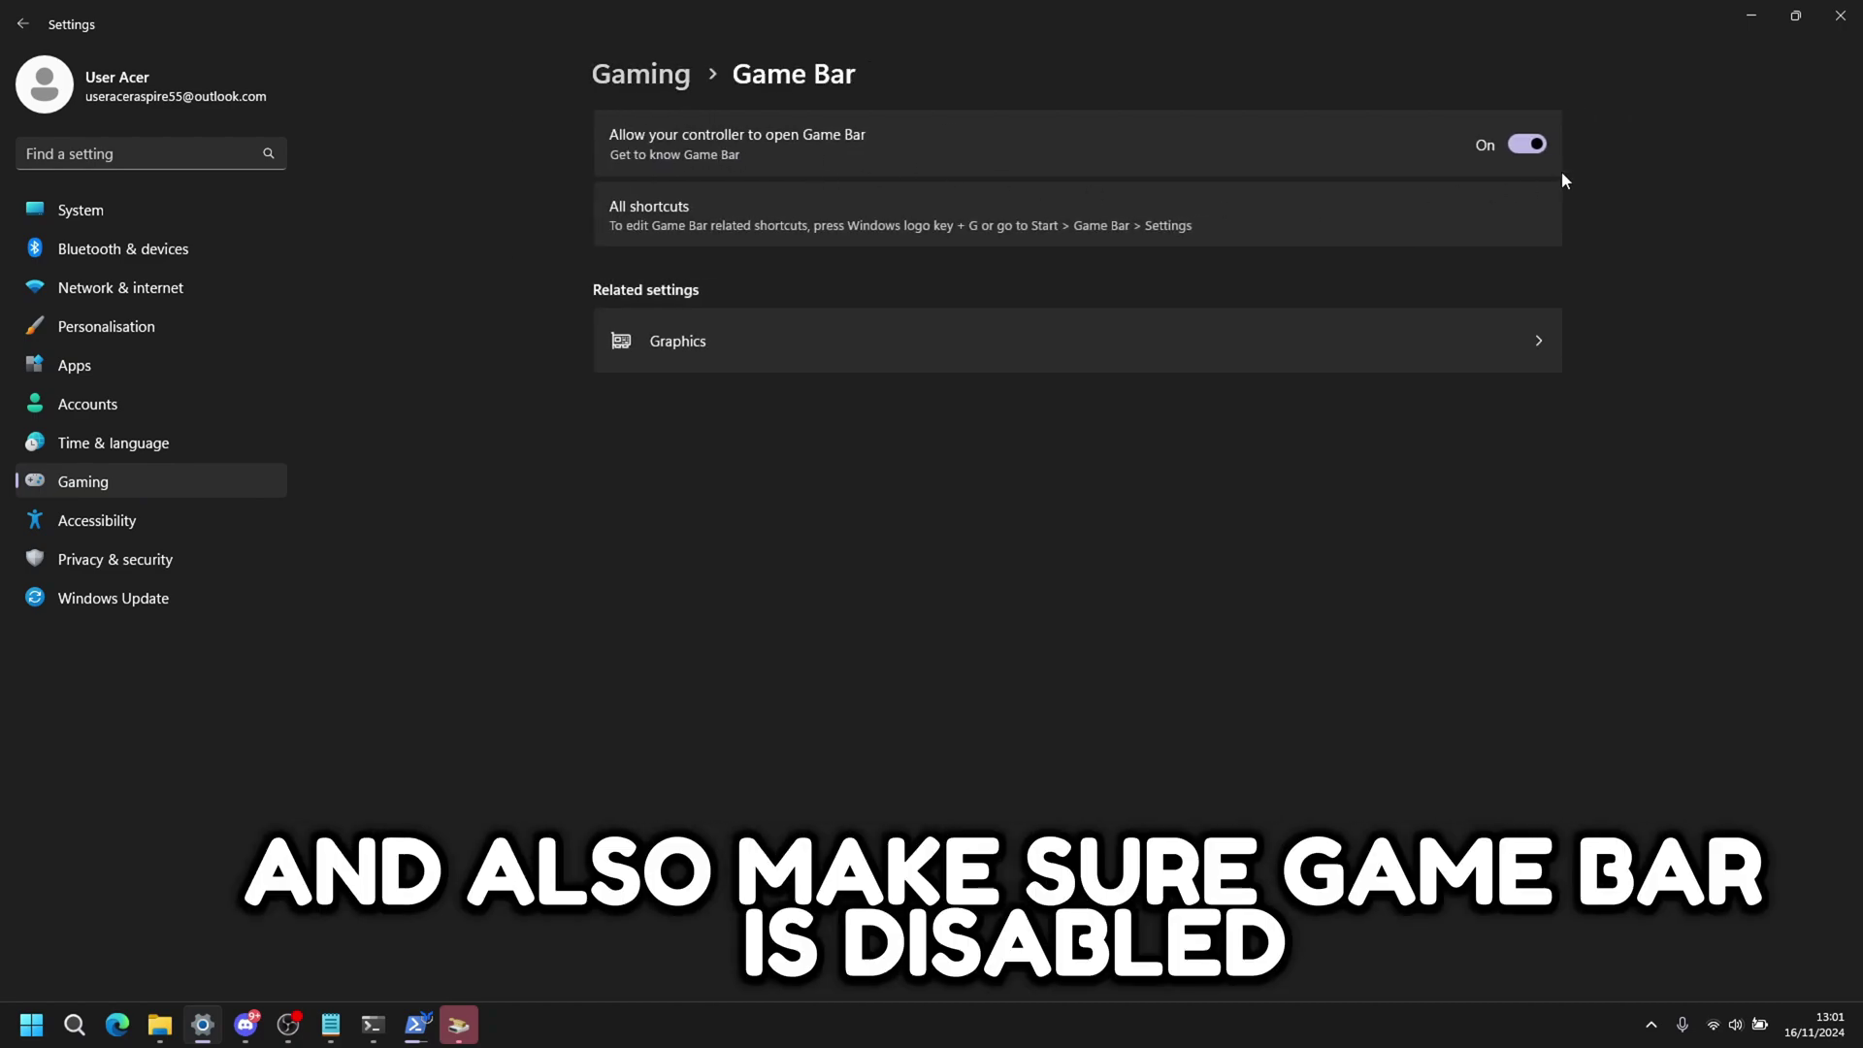
pyautogui.click(1531, 153)
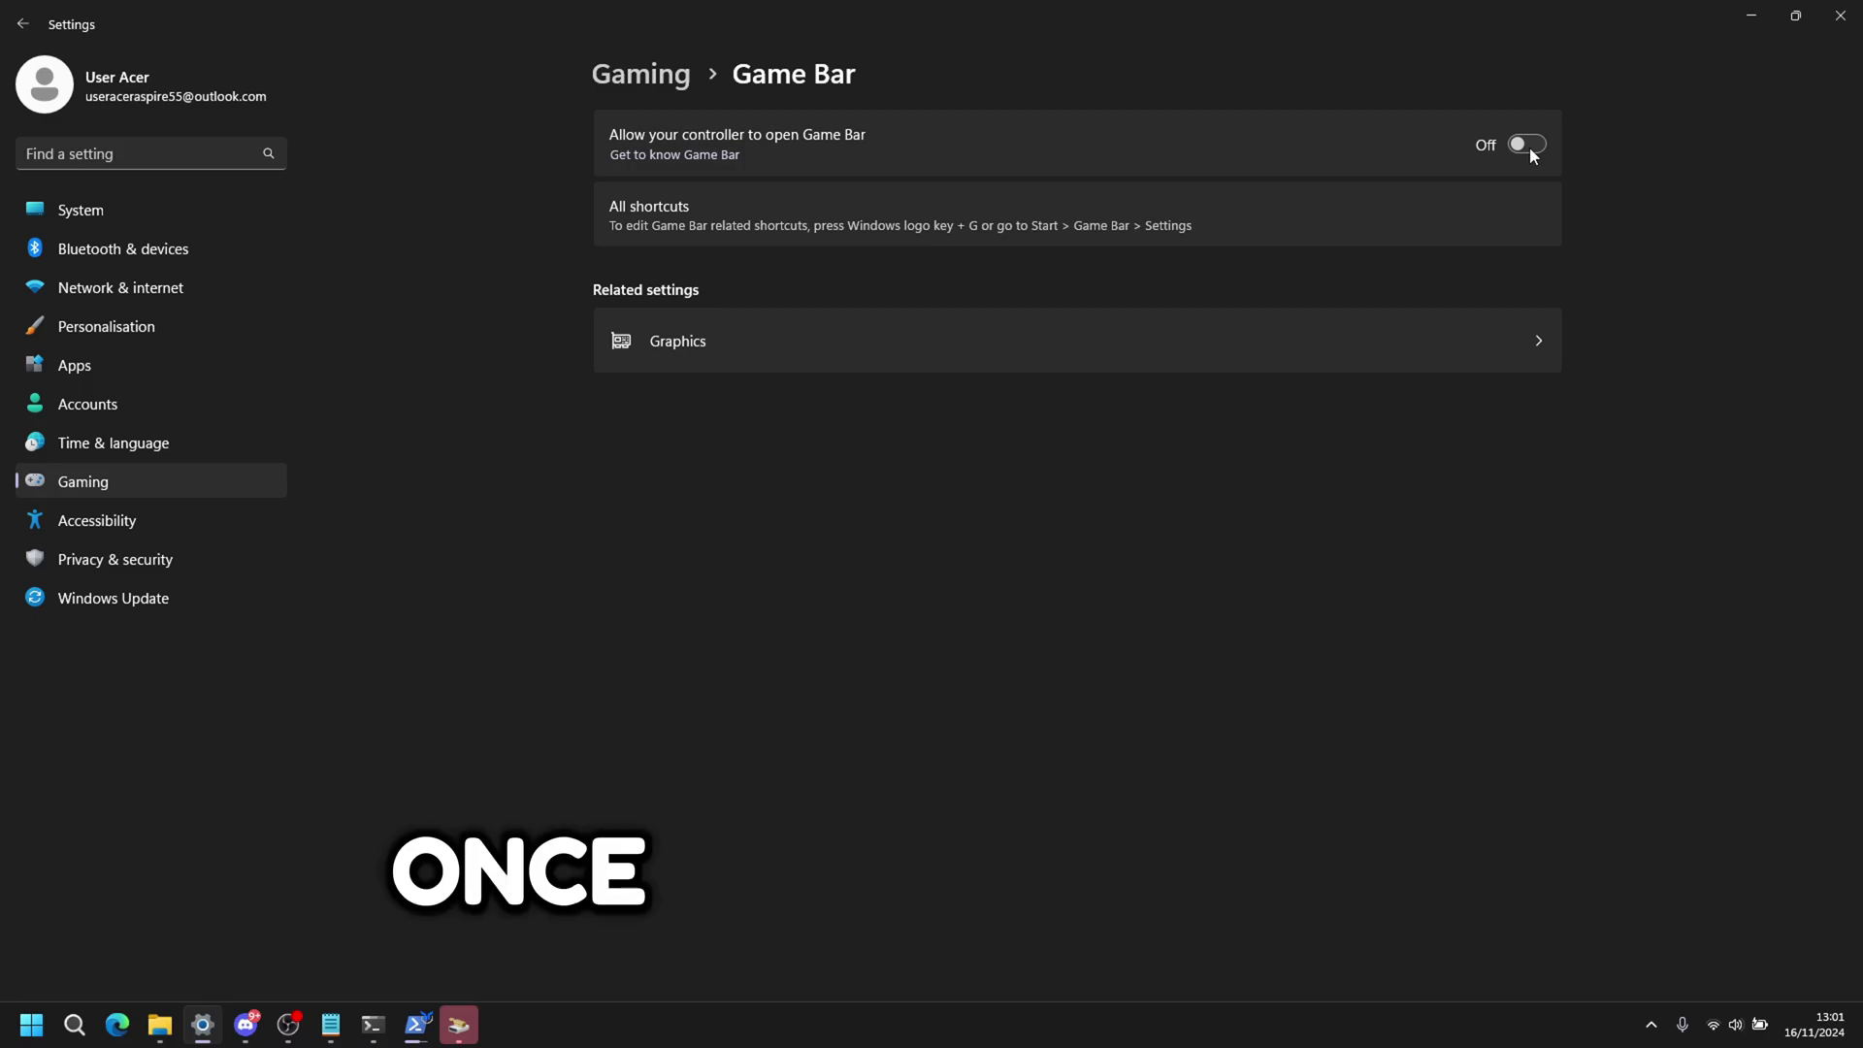
pyautogui.click(820, 353)
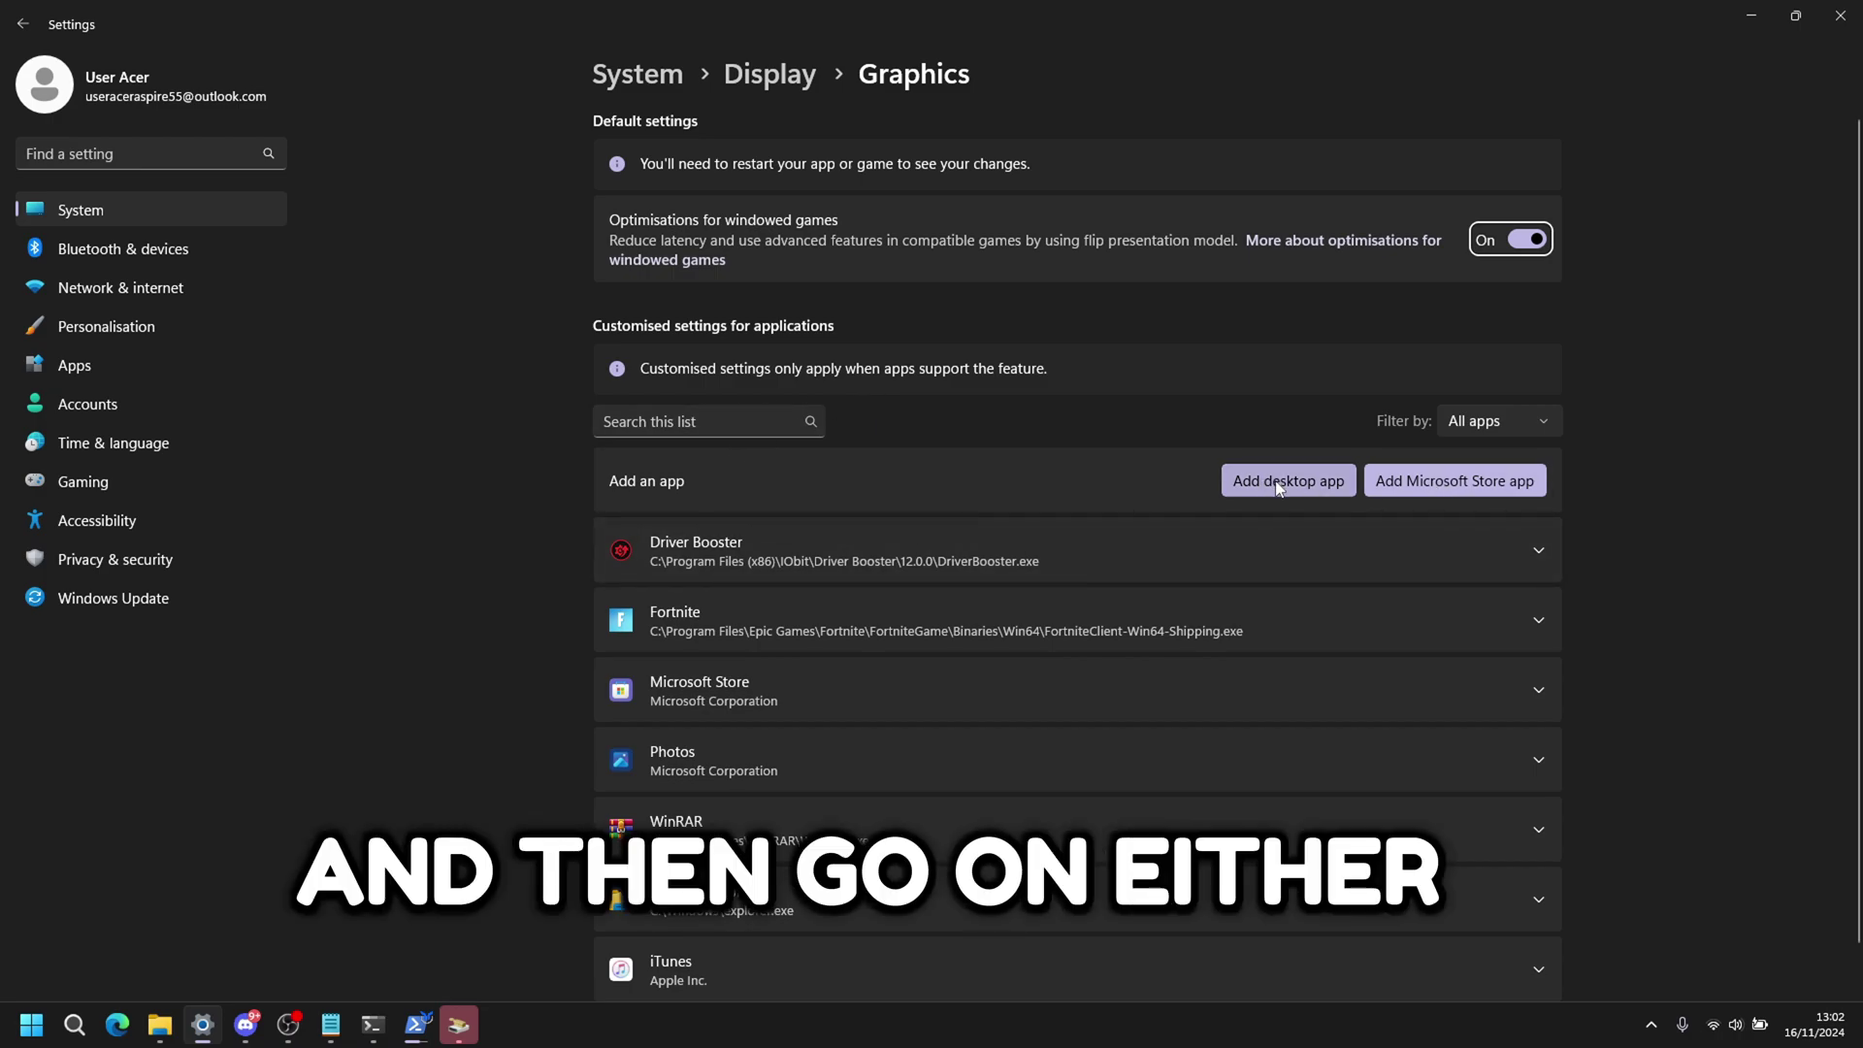
# Step: Start adding a desktop app and browse to C:\Program Files\Epic Games\Fortnite\FortniteGame\Binaries\Win64
pyautogui.click(1104, 610)
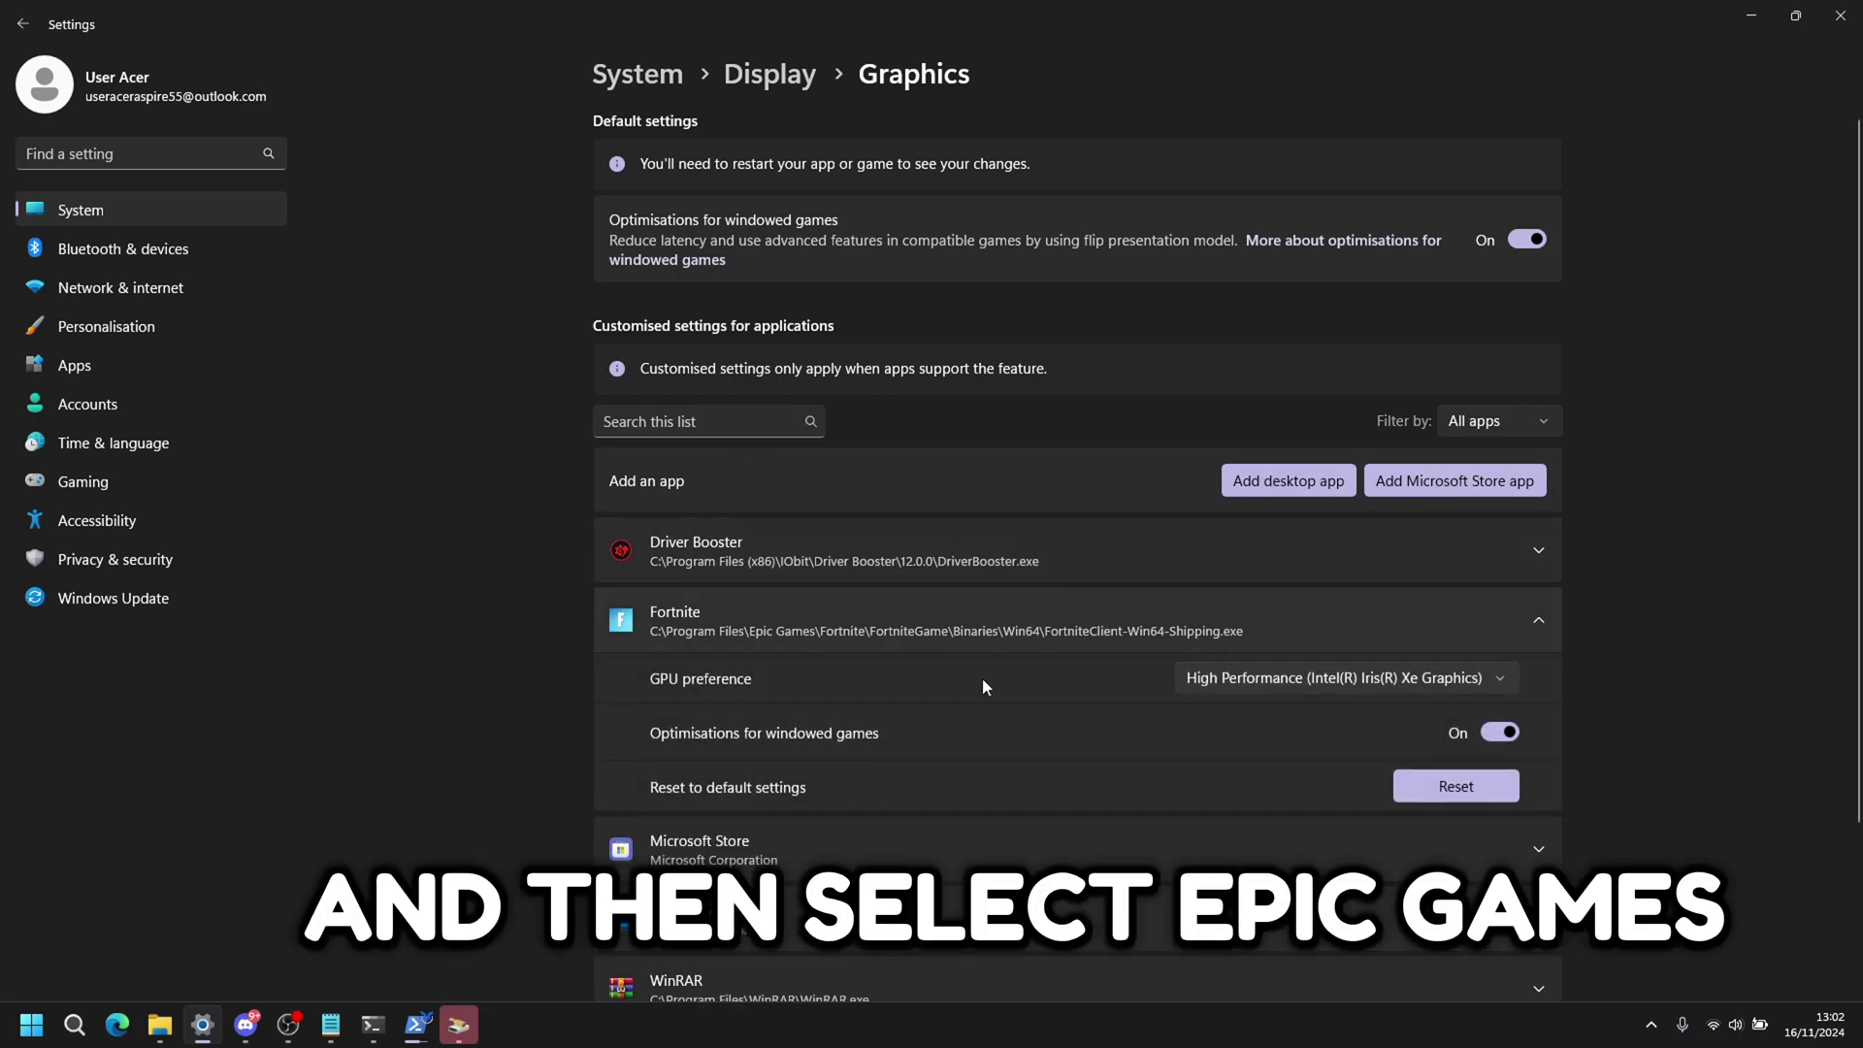
pyautogui.click(1324, 623)
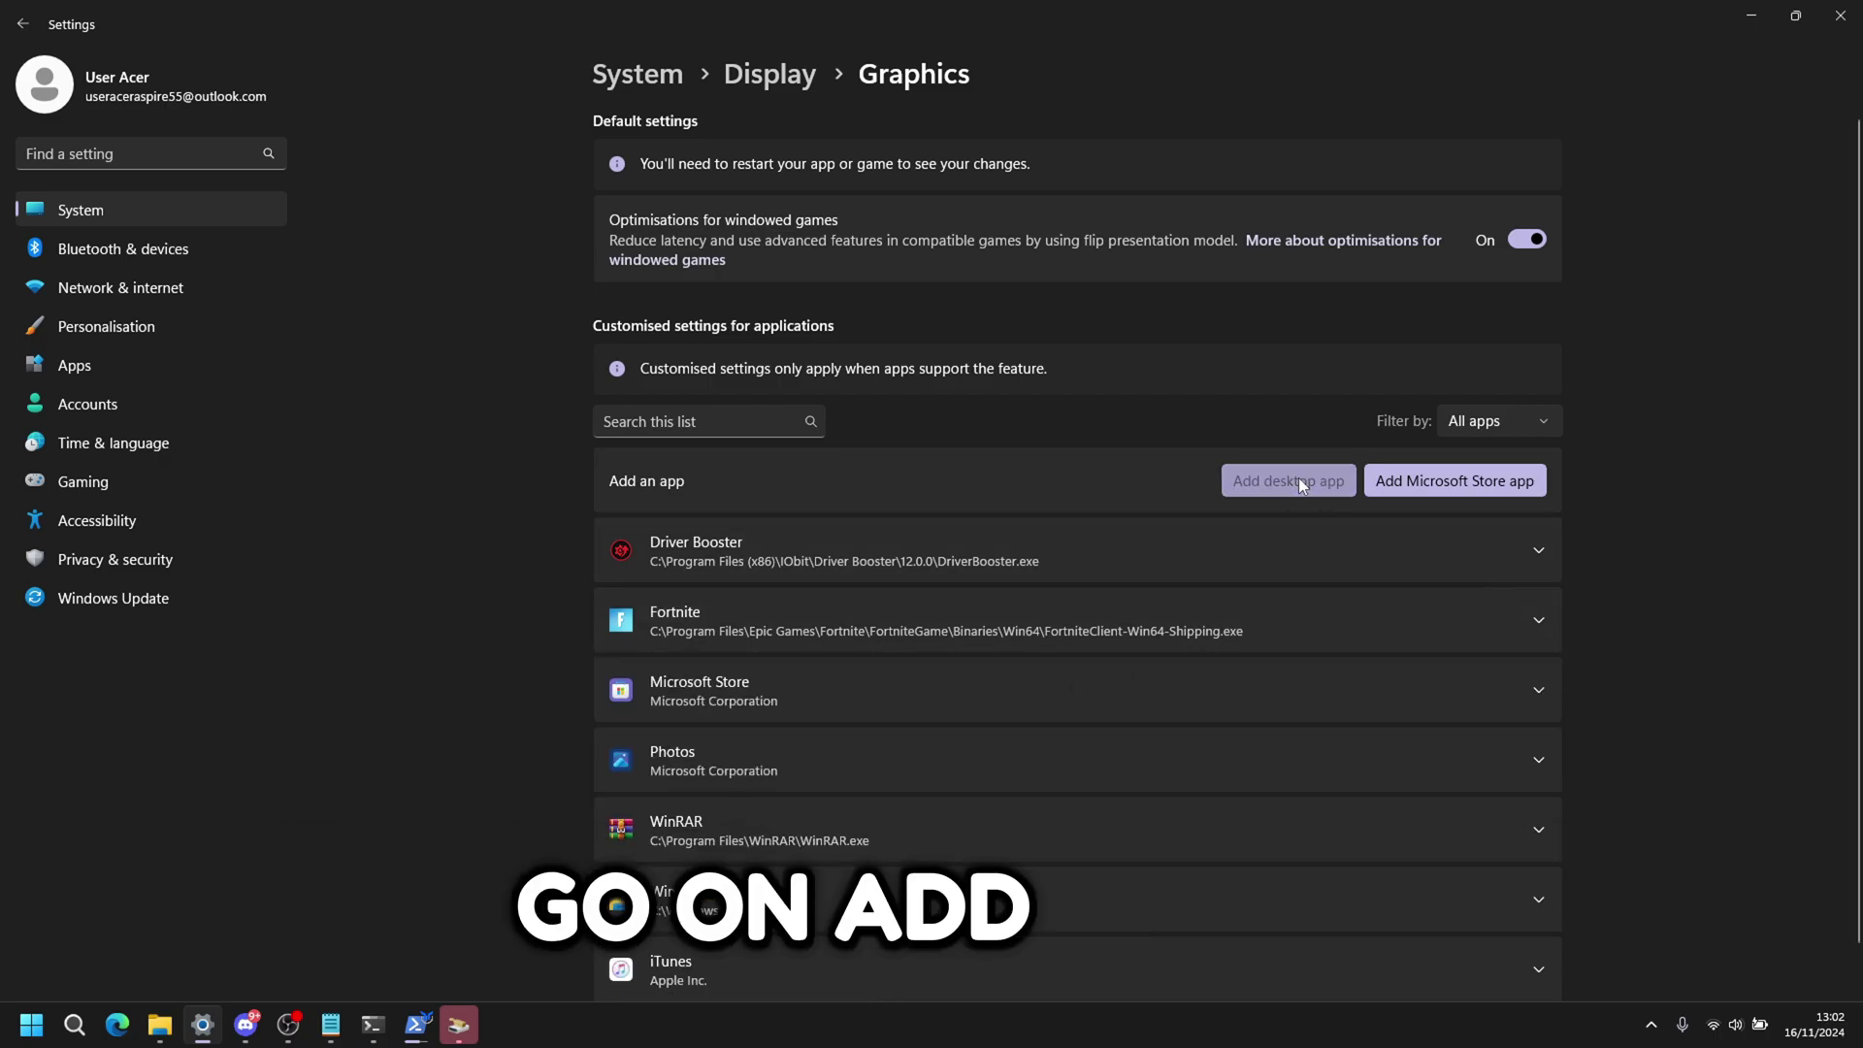
pyautogui.click(1298, 481)
pyautogui.click(77, 340)
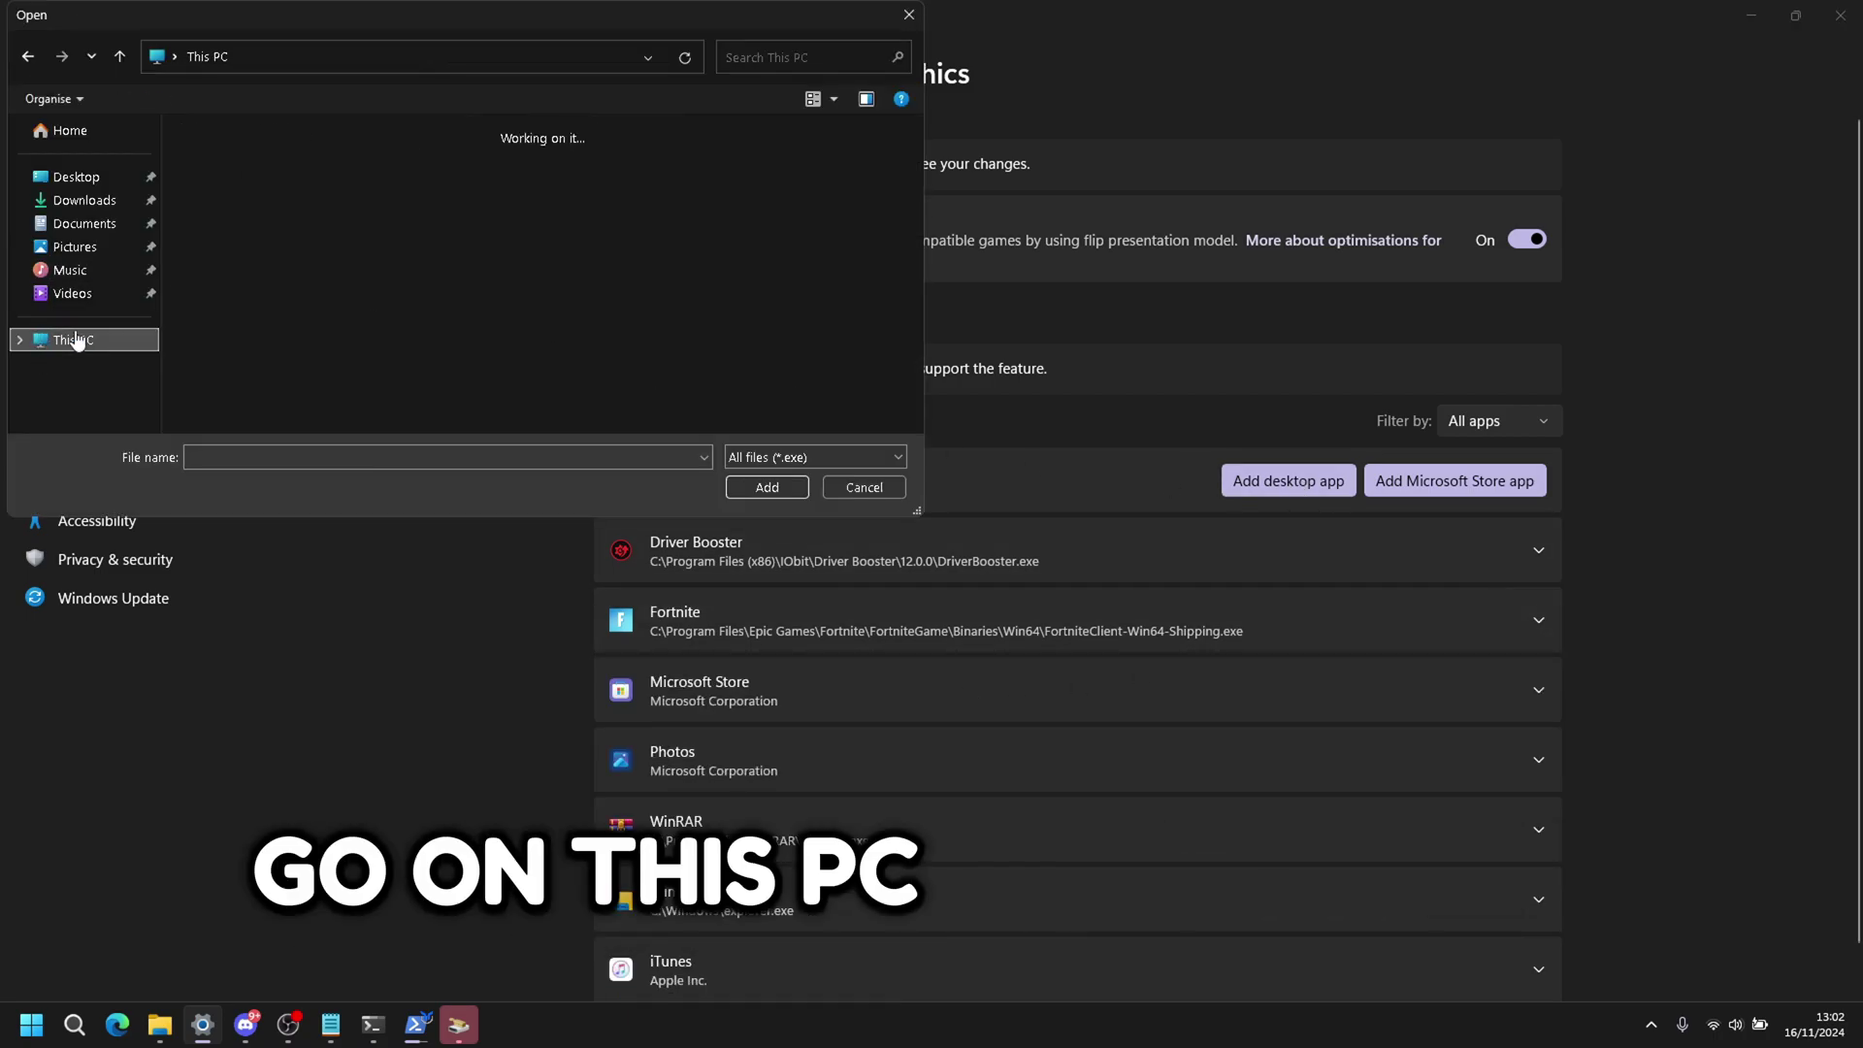
pyautogui.doubleClick(291, 177)
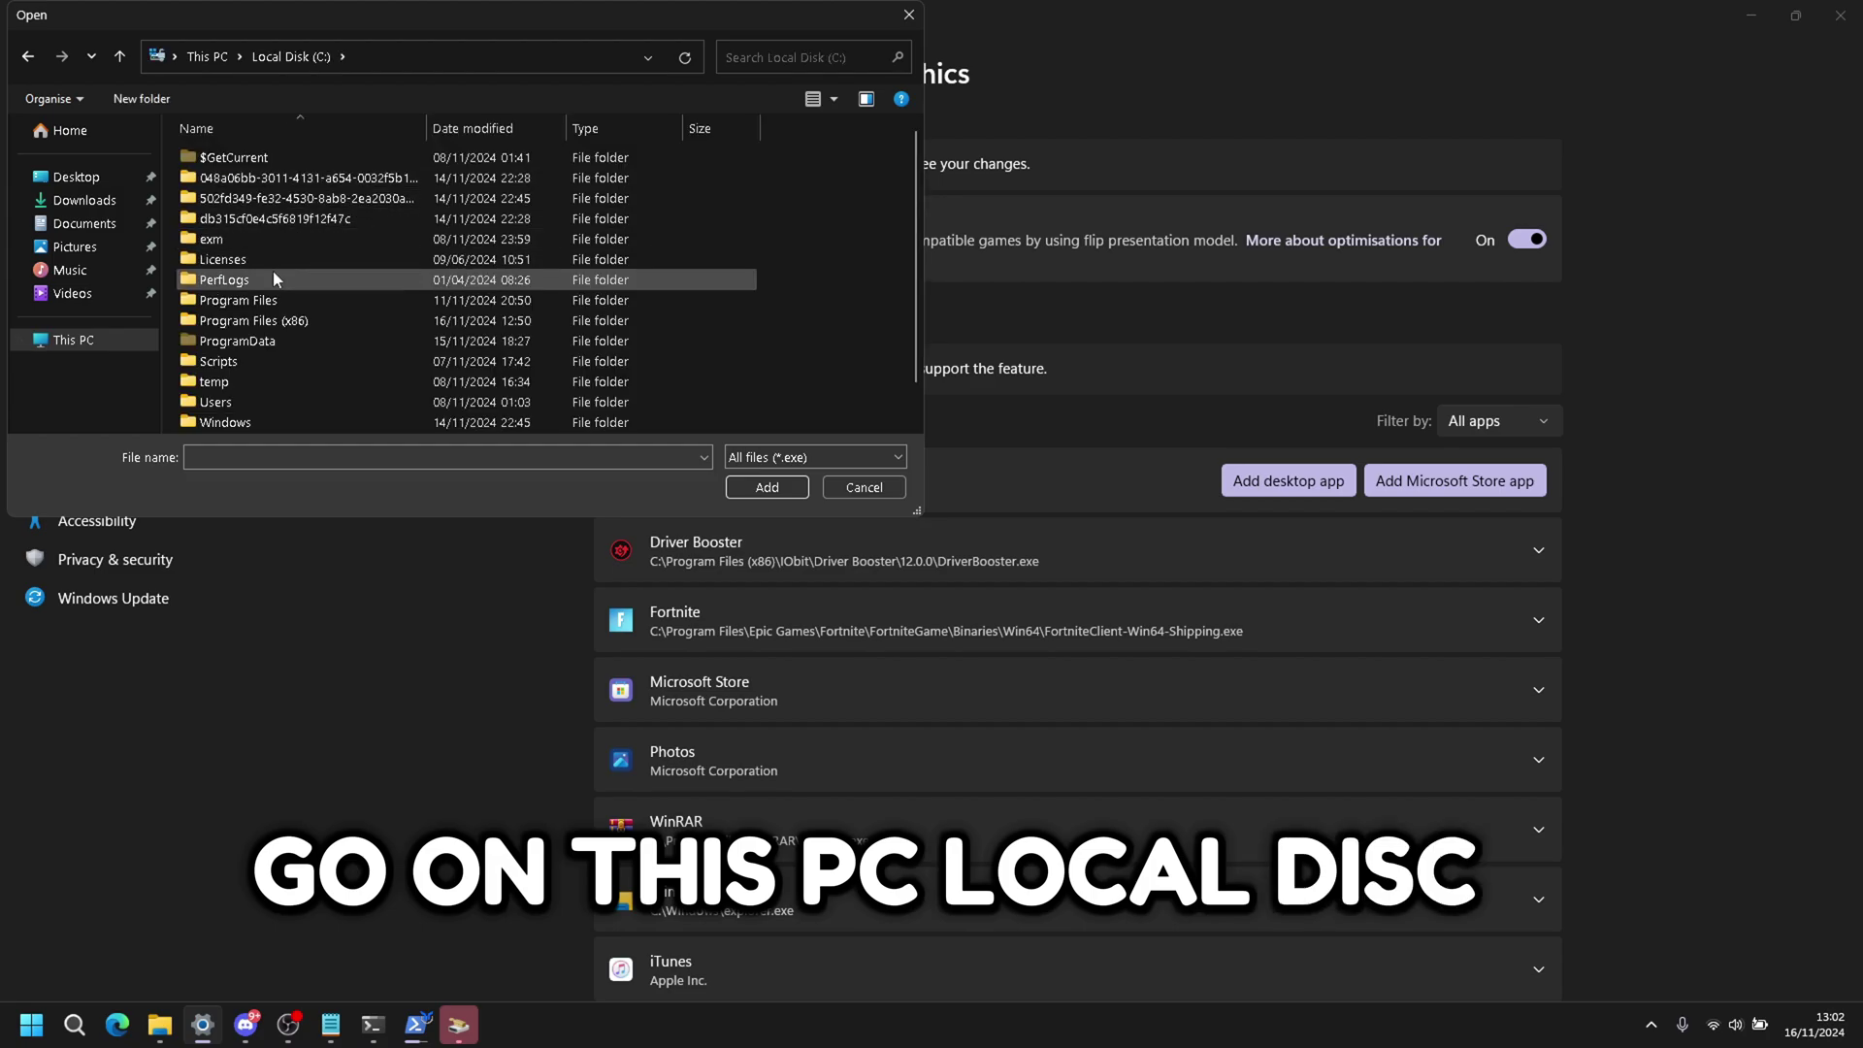
pyautogui.doubleClick(238, 300)
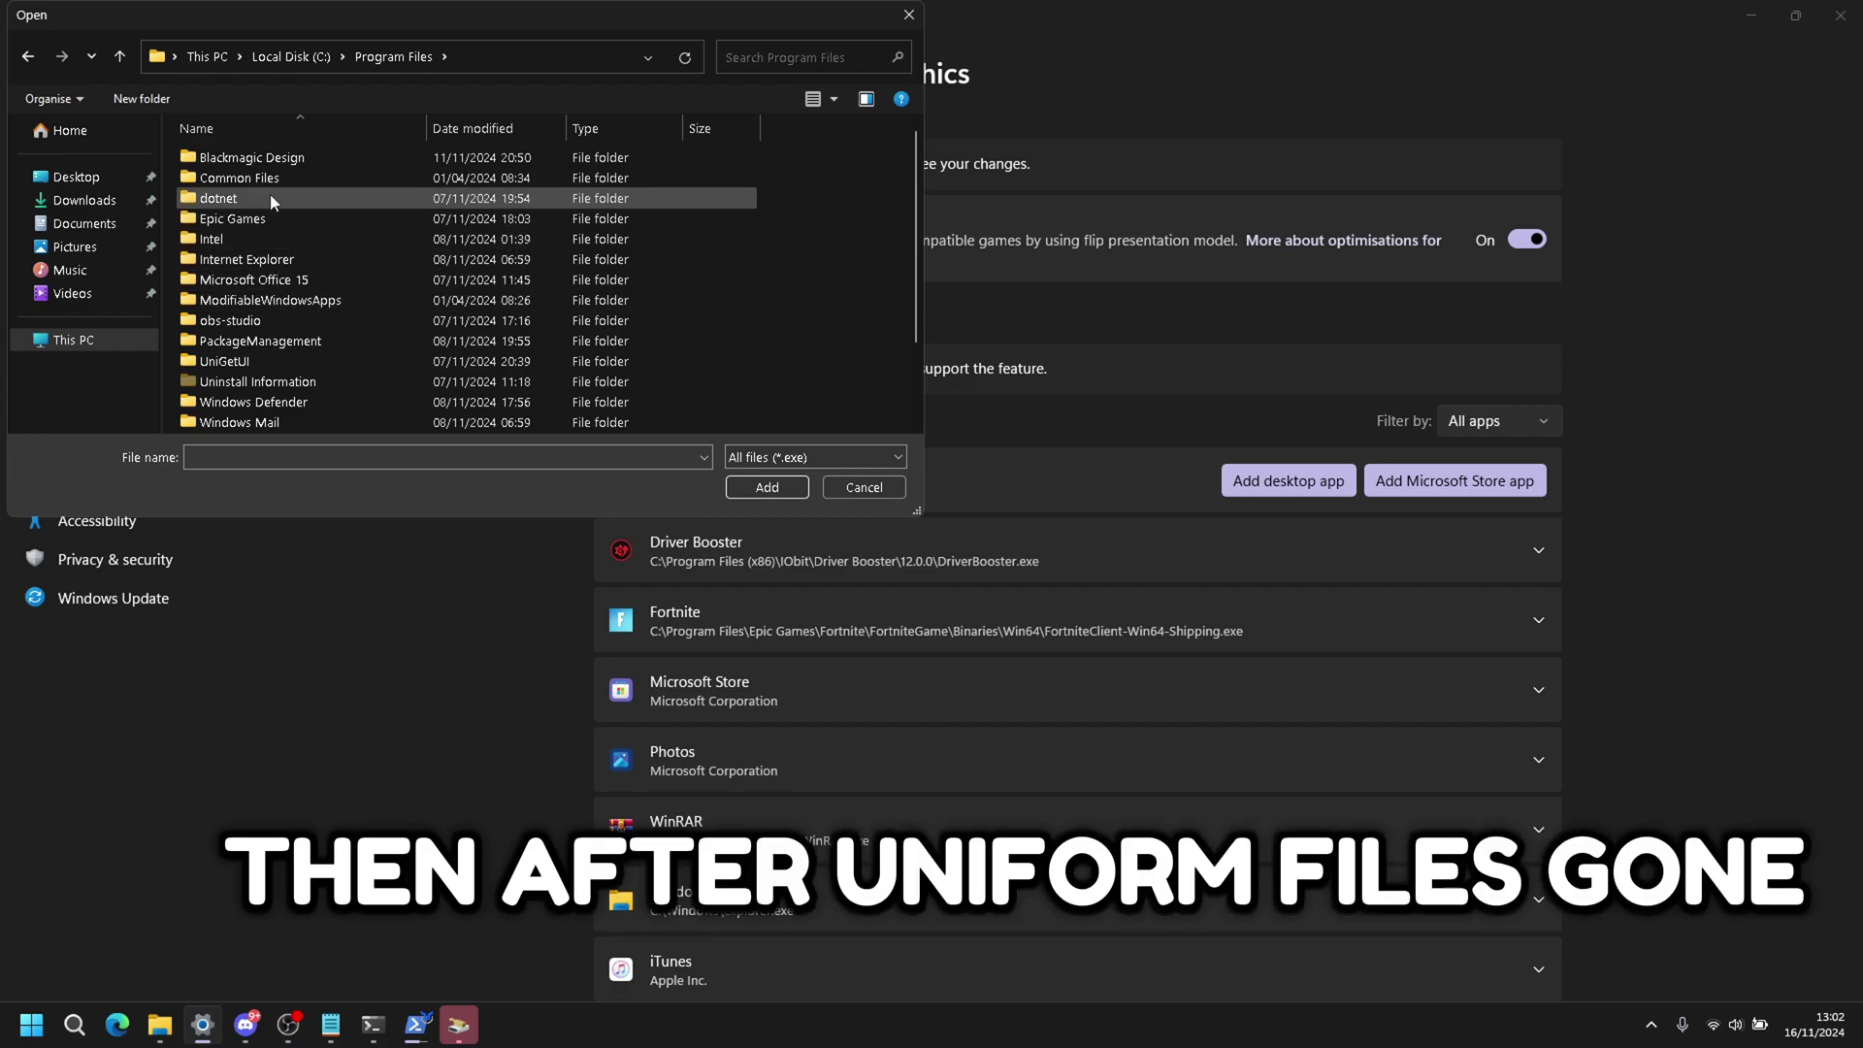
pyautogui.doubleClick(271, 218)
pyautogui.doubleClick(251, 161)
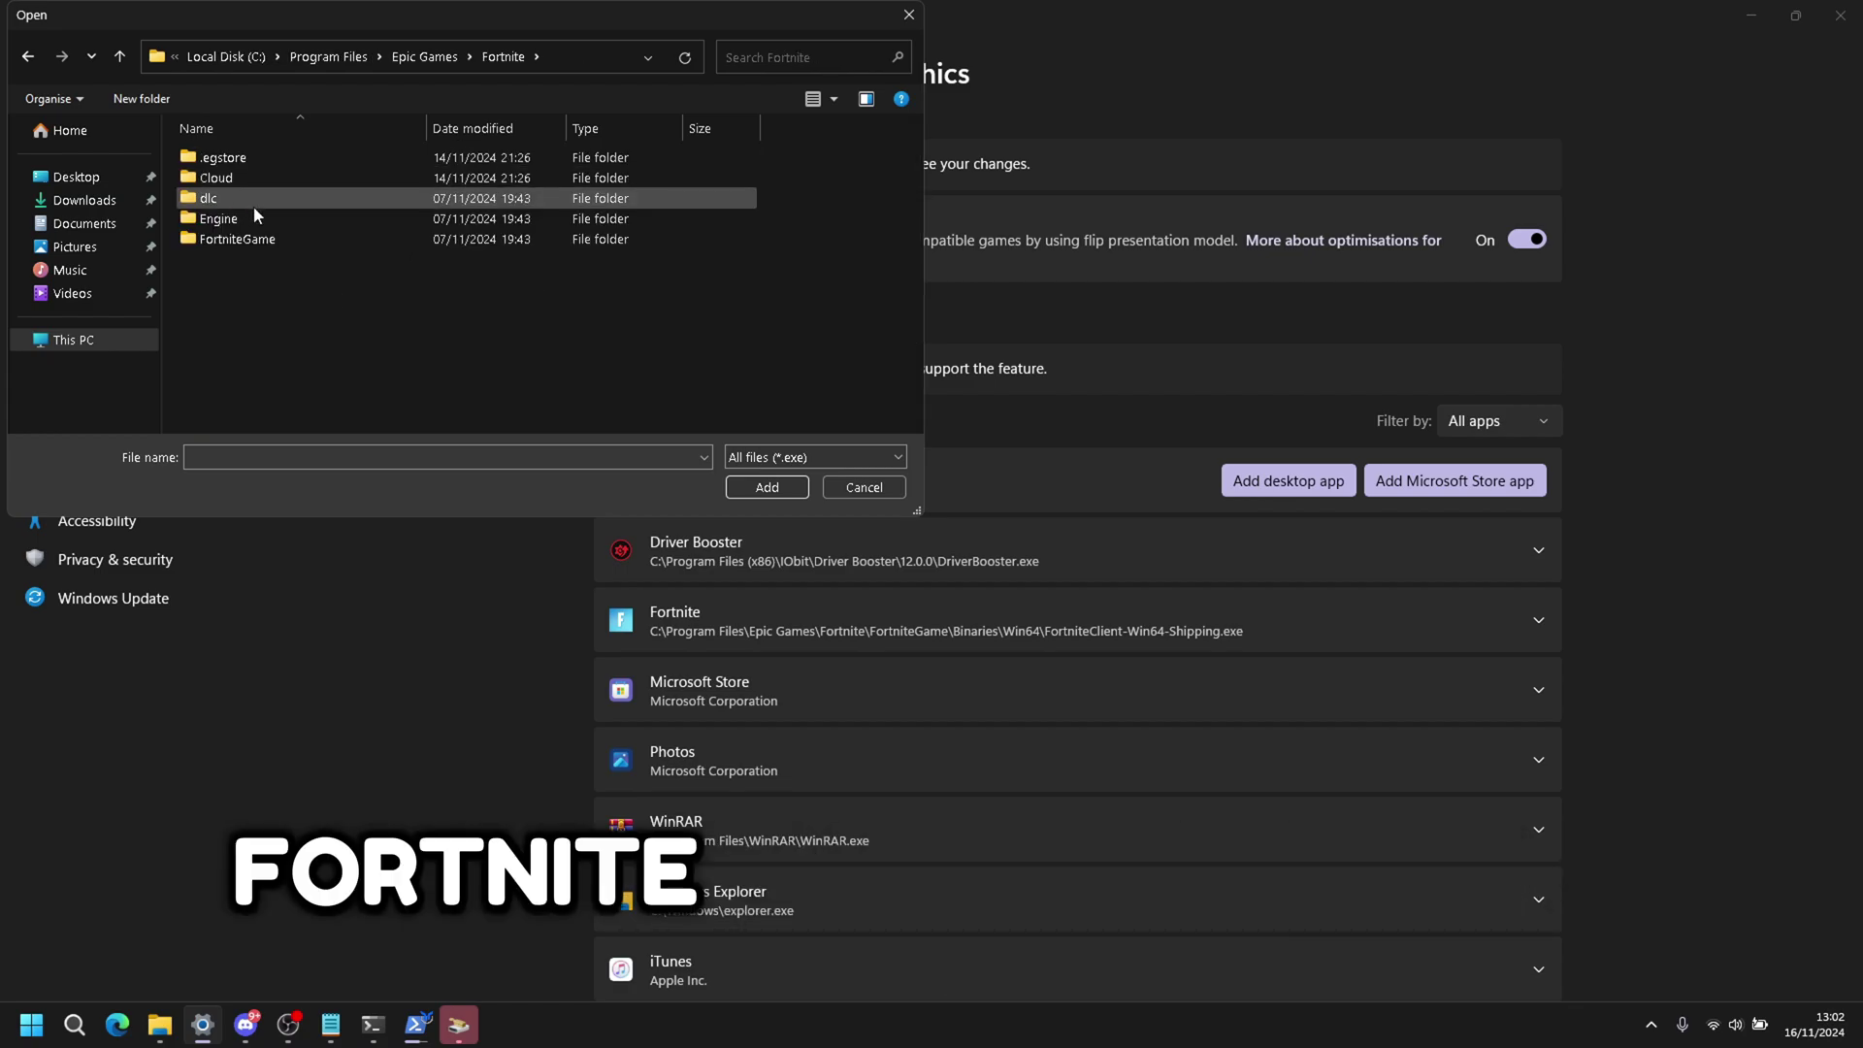
pyautogui.doubleClick(253, 216)
pyautogui.doubleClick(243, 158)
pyautogui.doubleClick(242, 178)
# Step: Add FortniteClient-Win64-Shipping.exe and set its GPU preference to High Performance
pyautogui.click(281, 219)
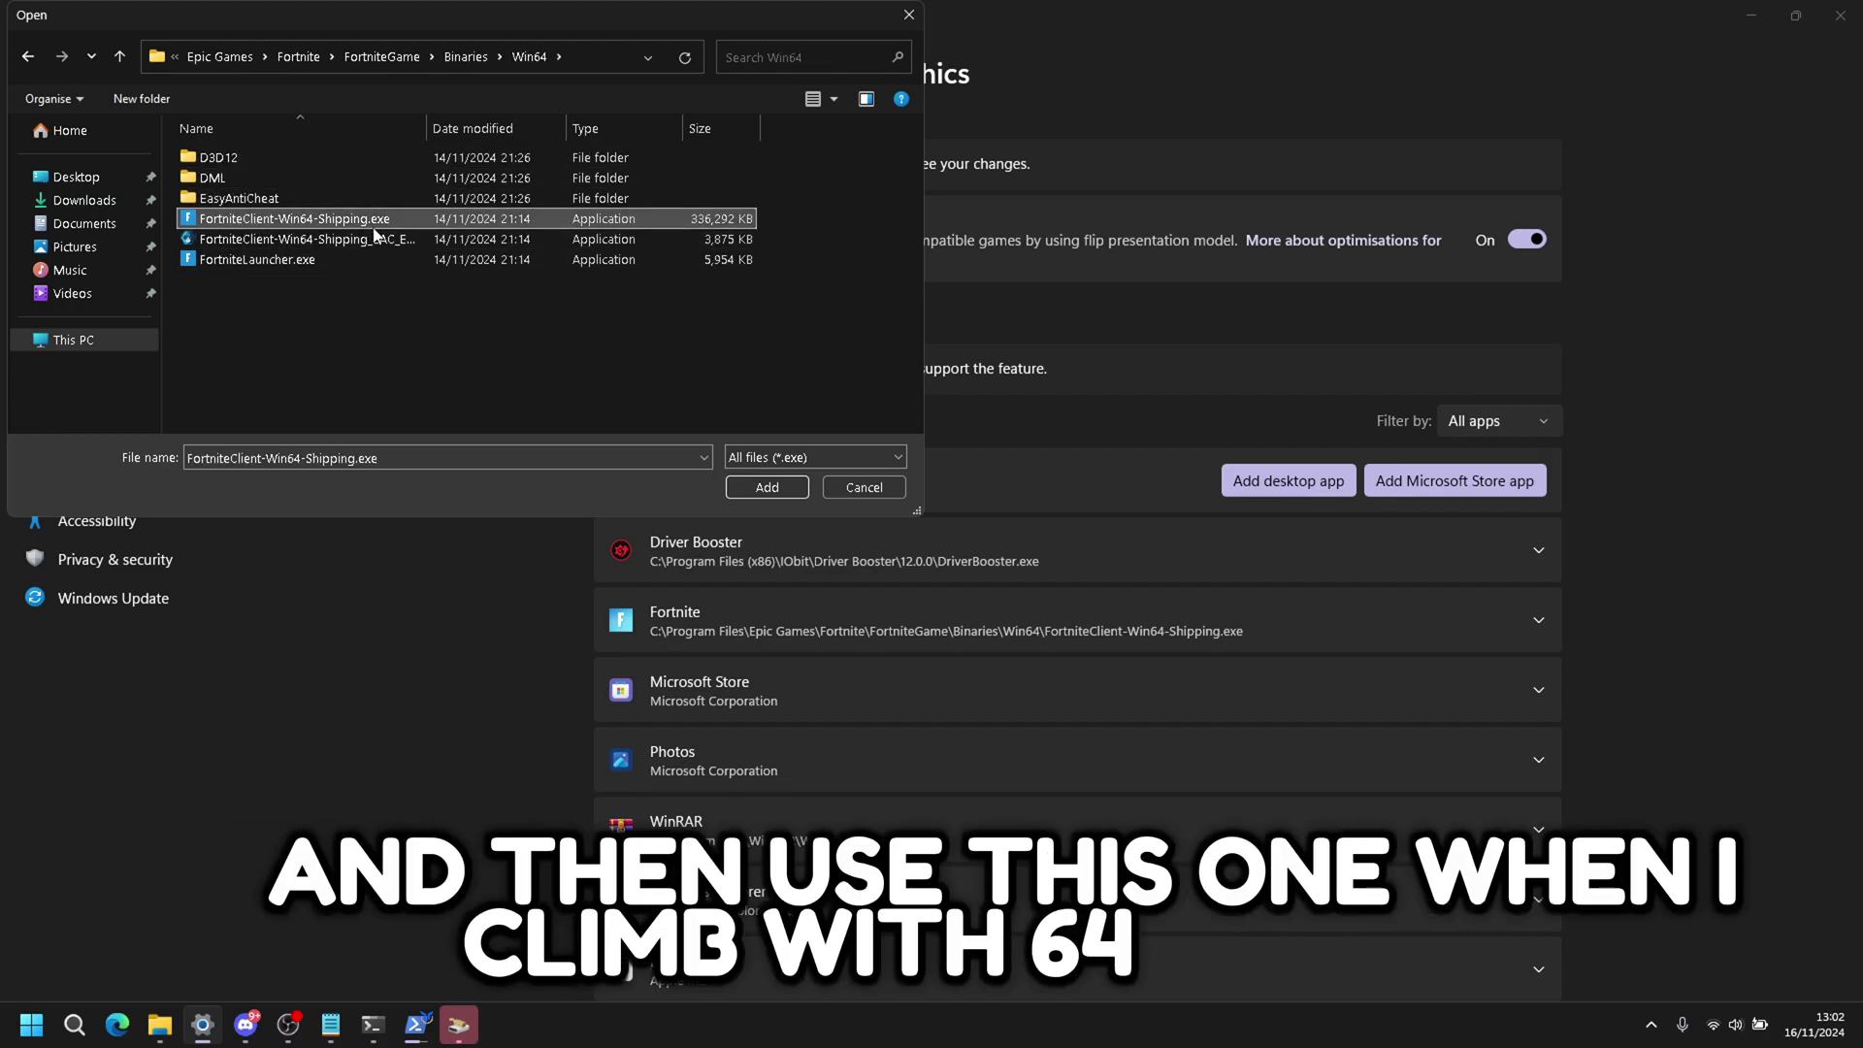
pyautogui.click(766, 487)
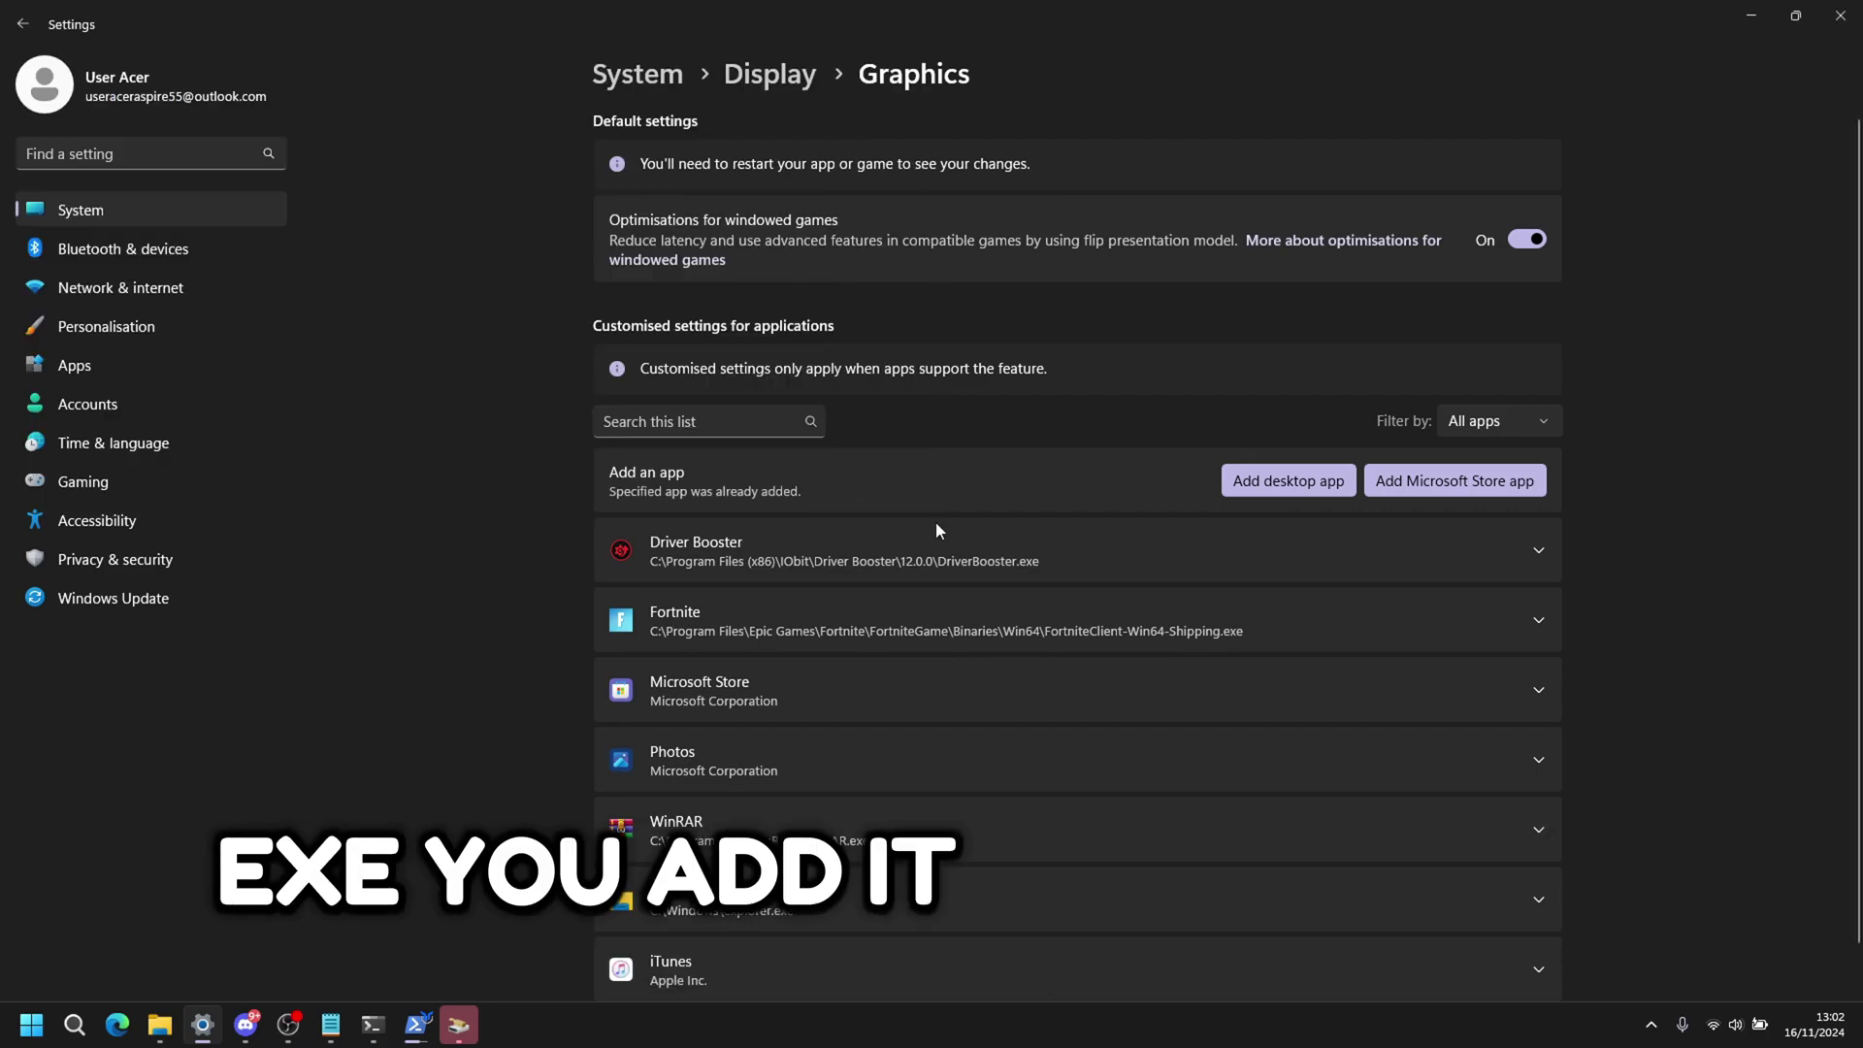
pyautogui.click(858, 623)
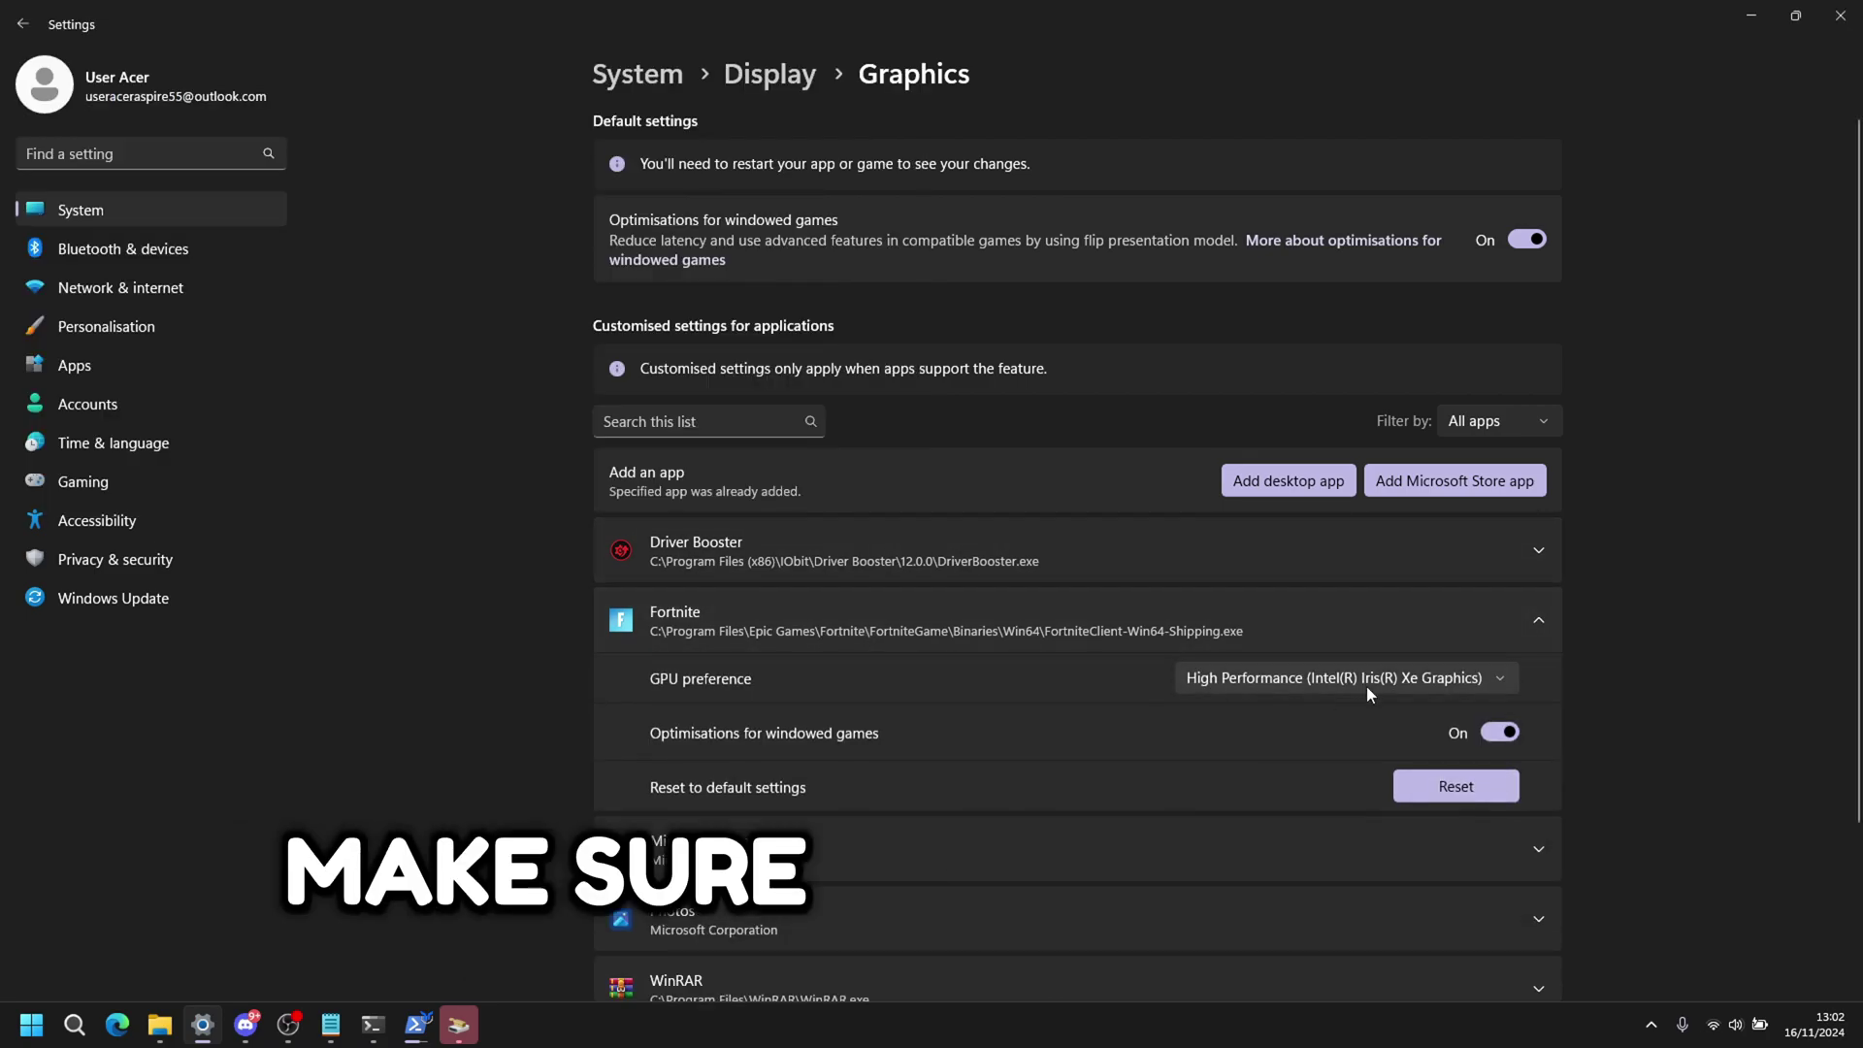
pyautogui.click(1368, 684)
pyautogui.click(1308, 678)
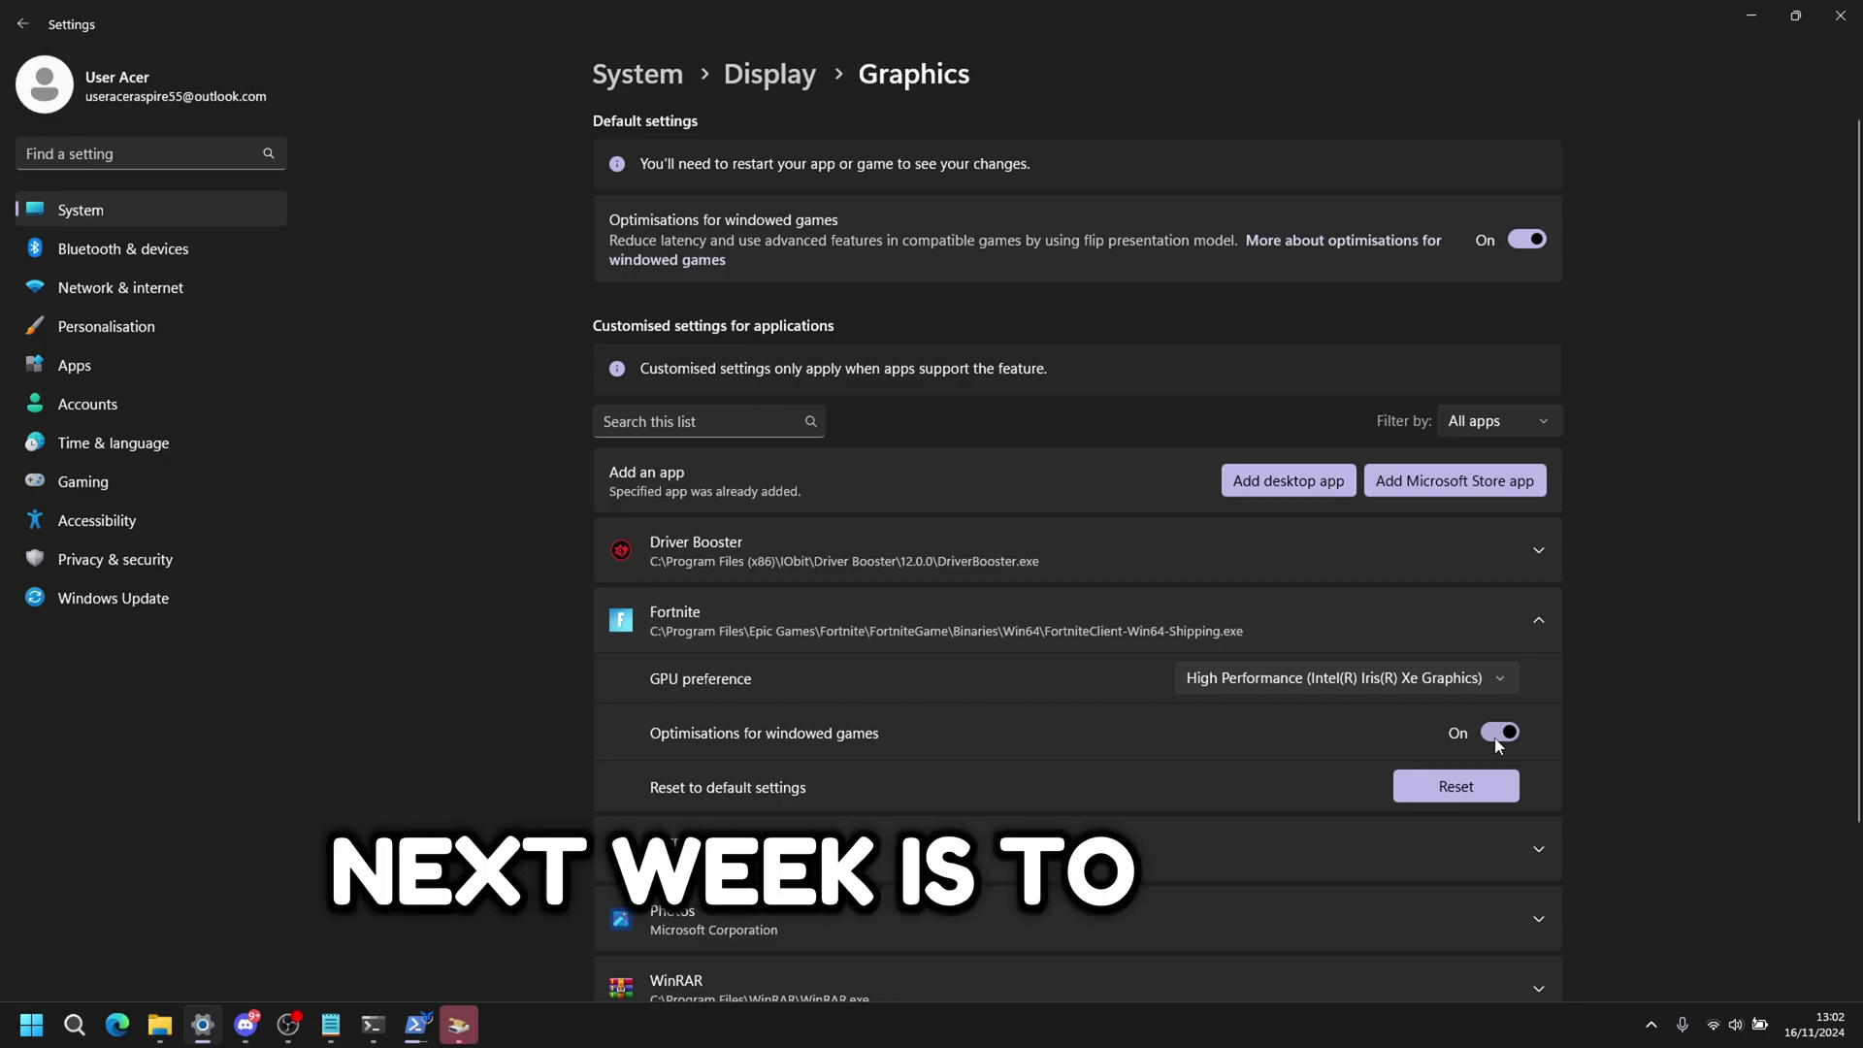
# Step: Open Apps > Installed apps and find MSI Afterburner in the list
pyautogui.click(209, 379)
pyautogui.click(791, 161)
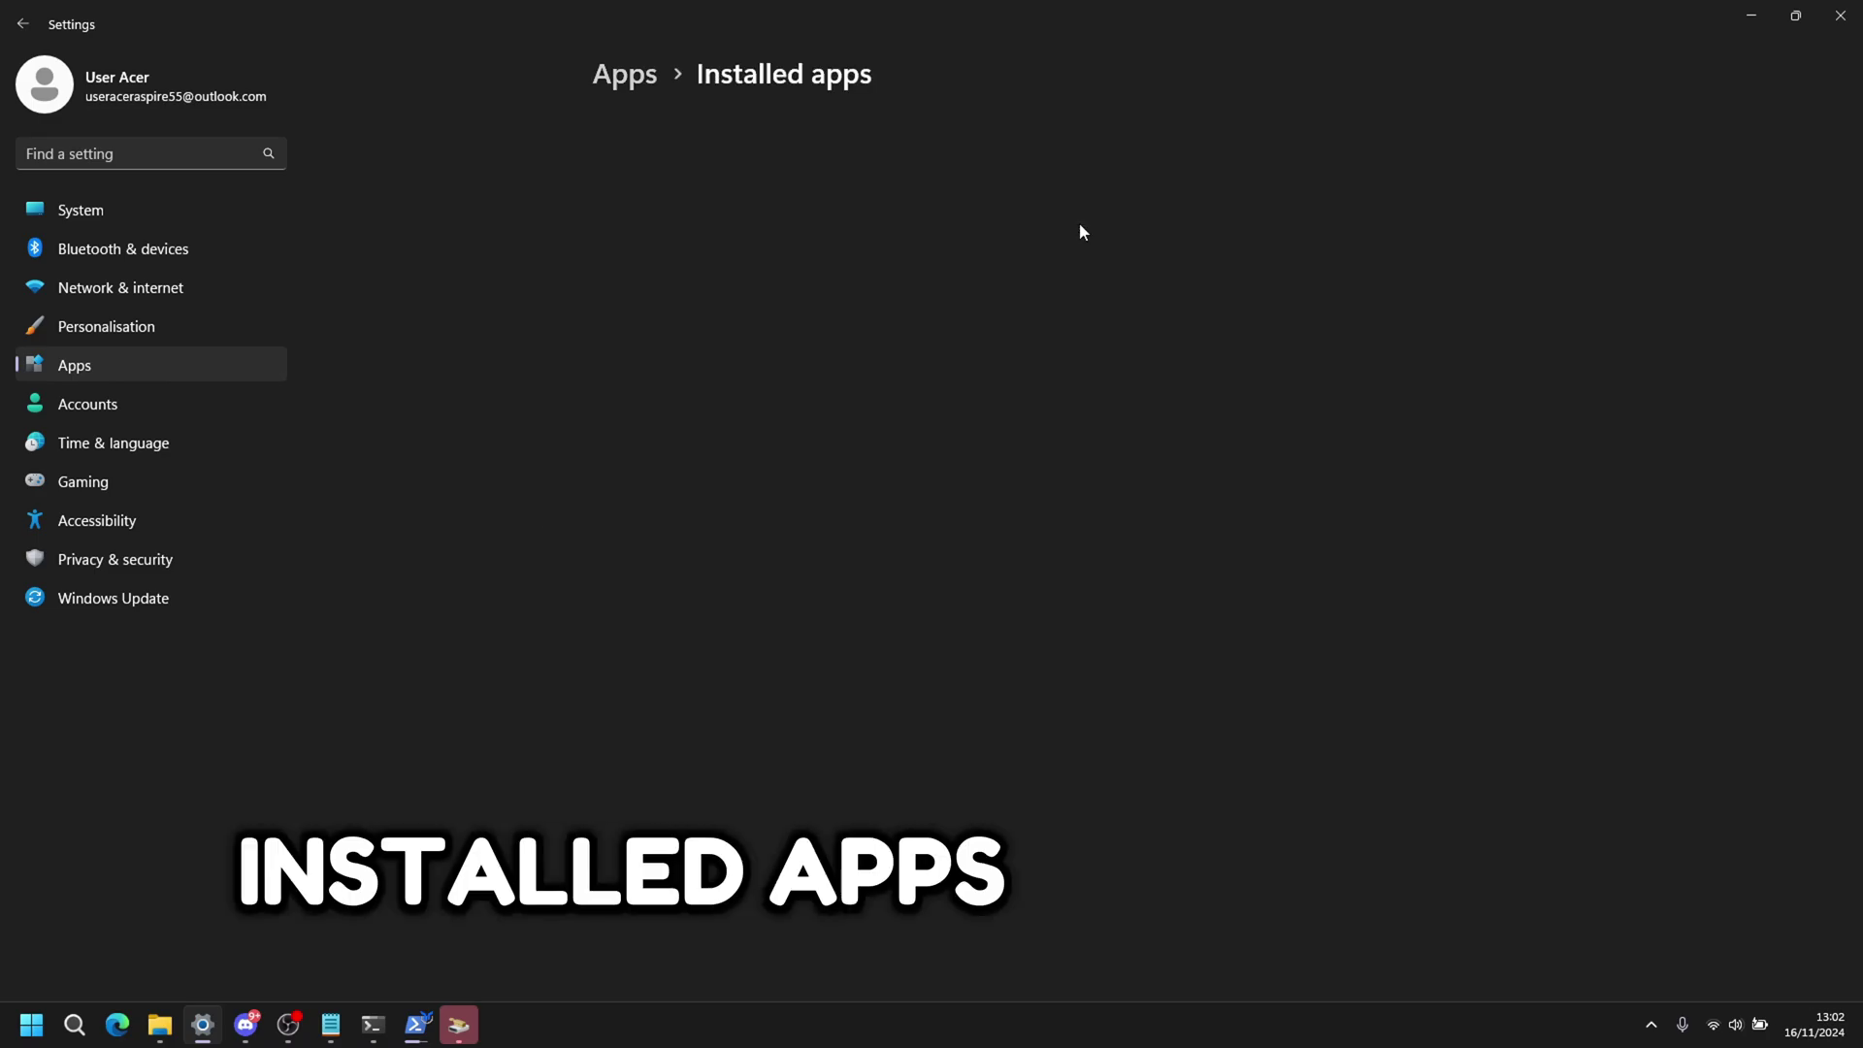
pyautogui.scroll(-20, 1449, 303)
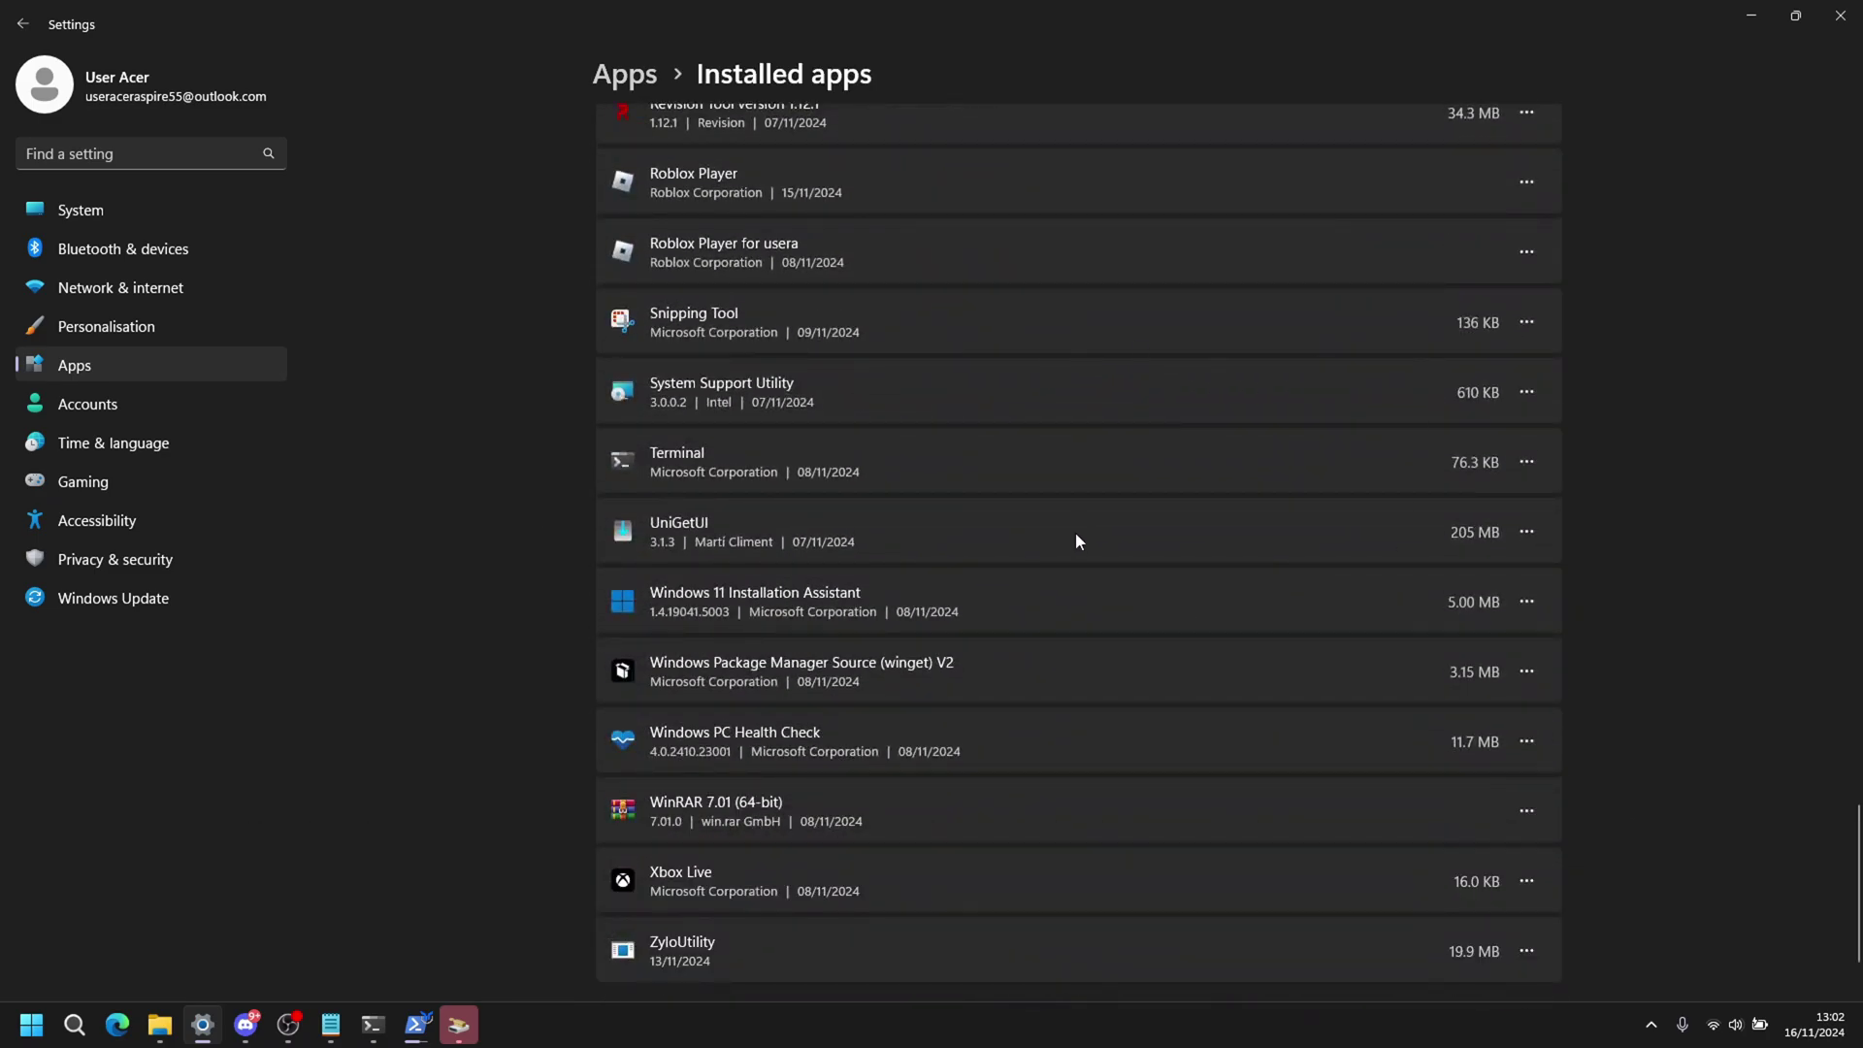
pyautogui.scroll(10, 1245, 349)
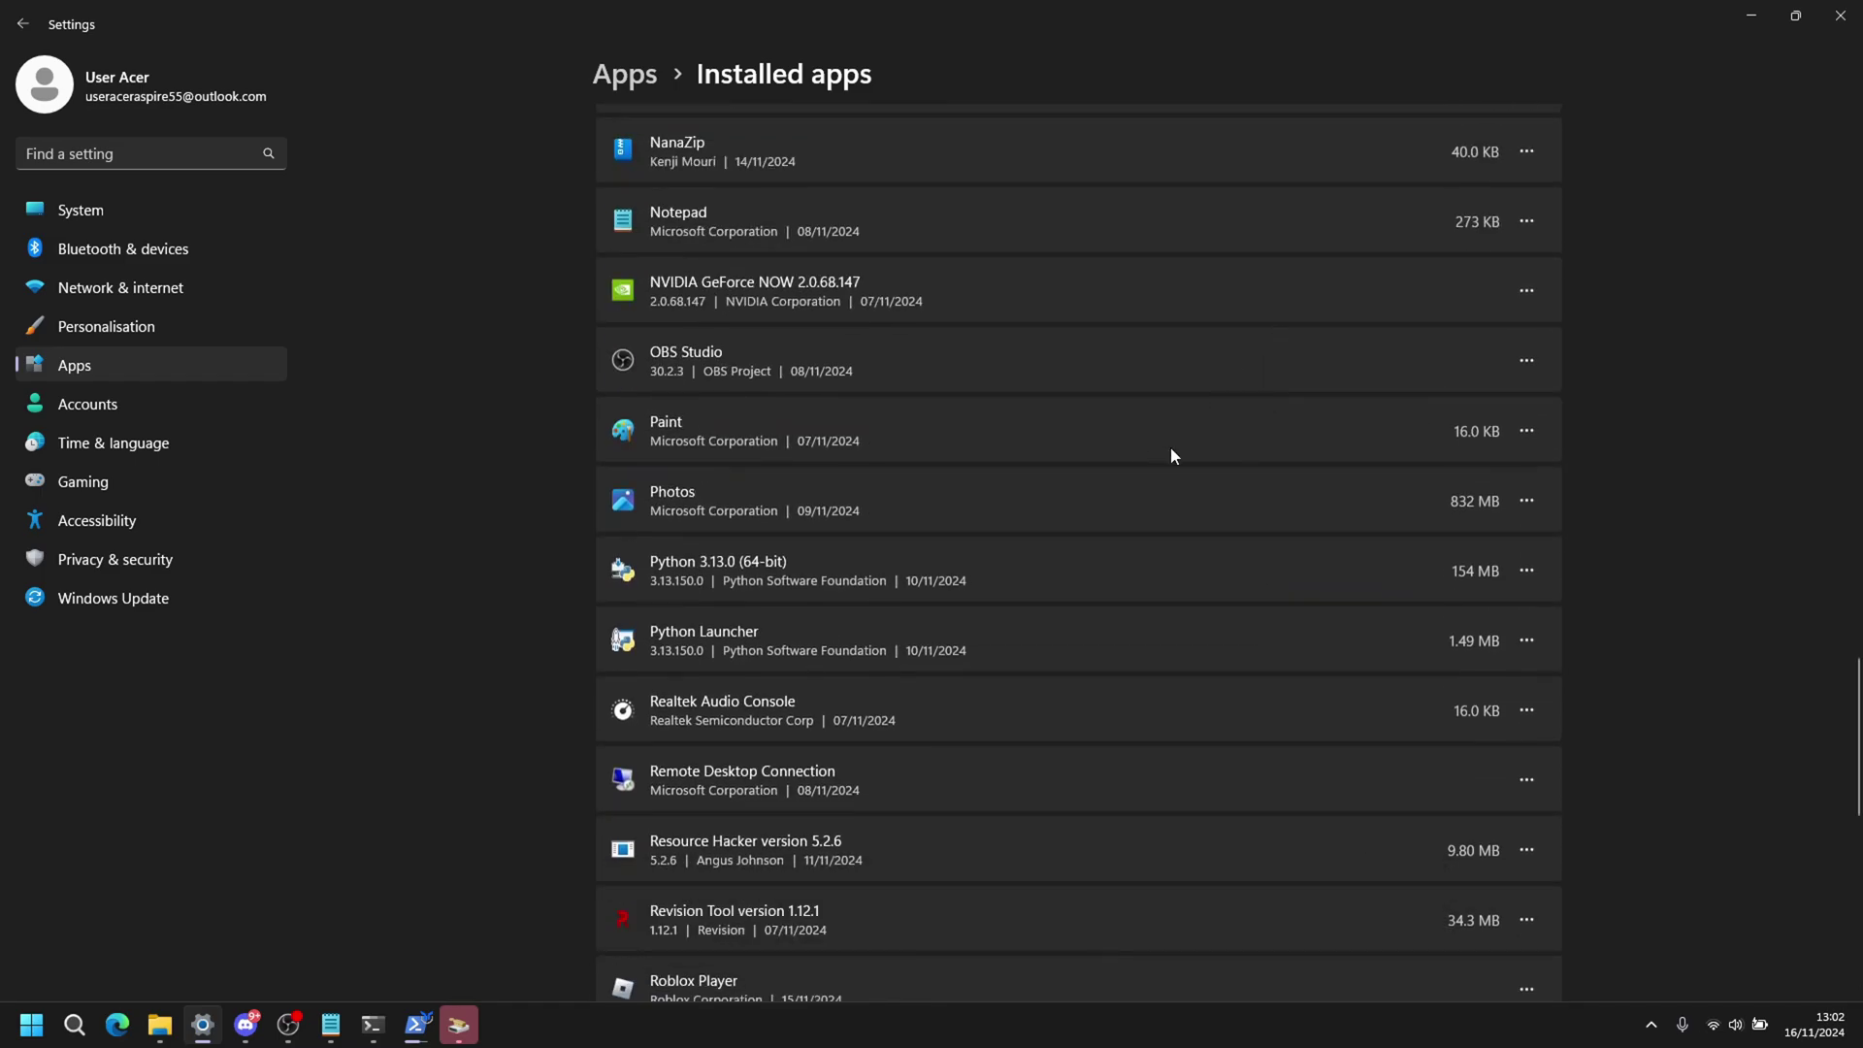
pyautogui.scroll(5, 1271, 759)
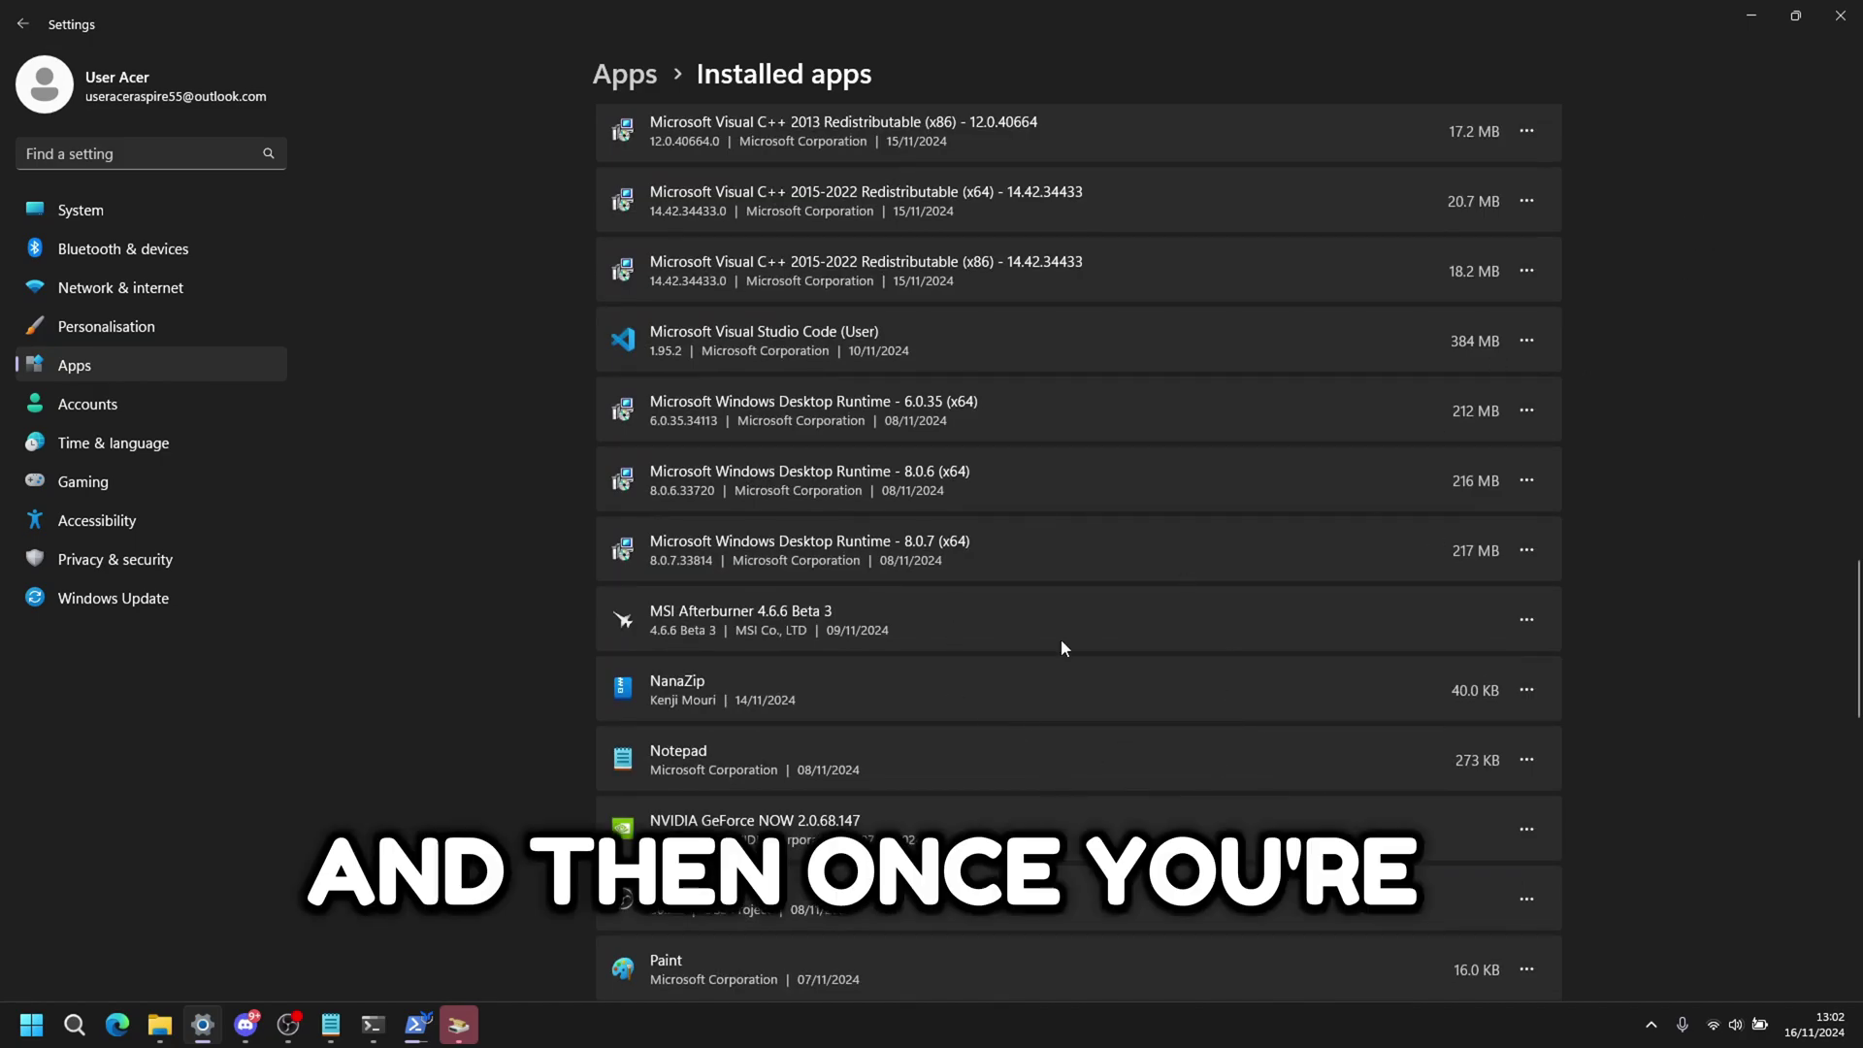
# Step: Uninstall MSI Afterburner, answer the keep-settings prompt, and close the finished uninstaller
pyautogui.click(1526, 619)
pyautogui.click(1391, 694)
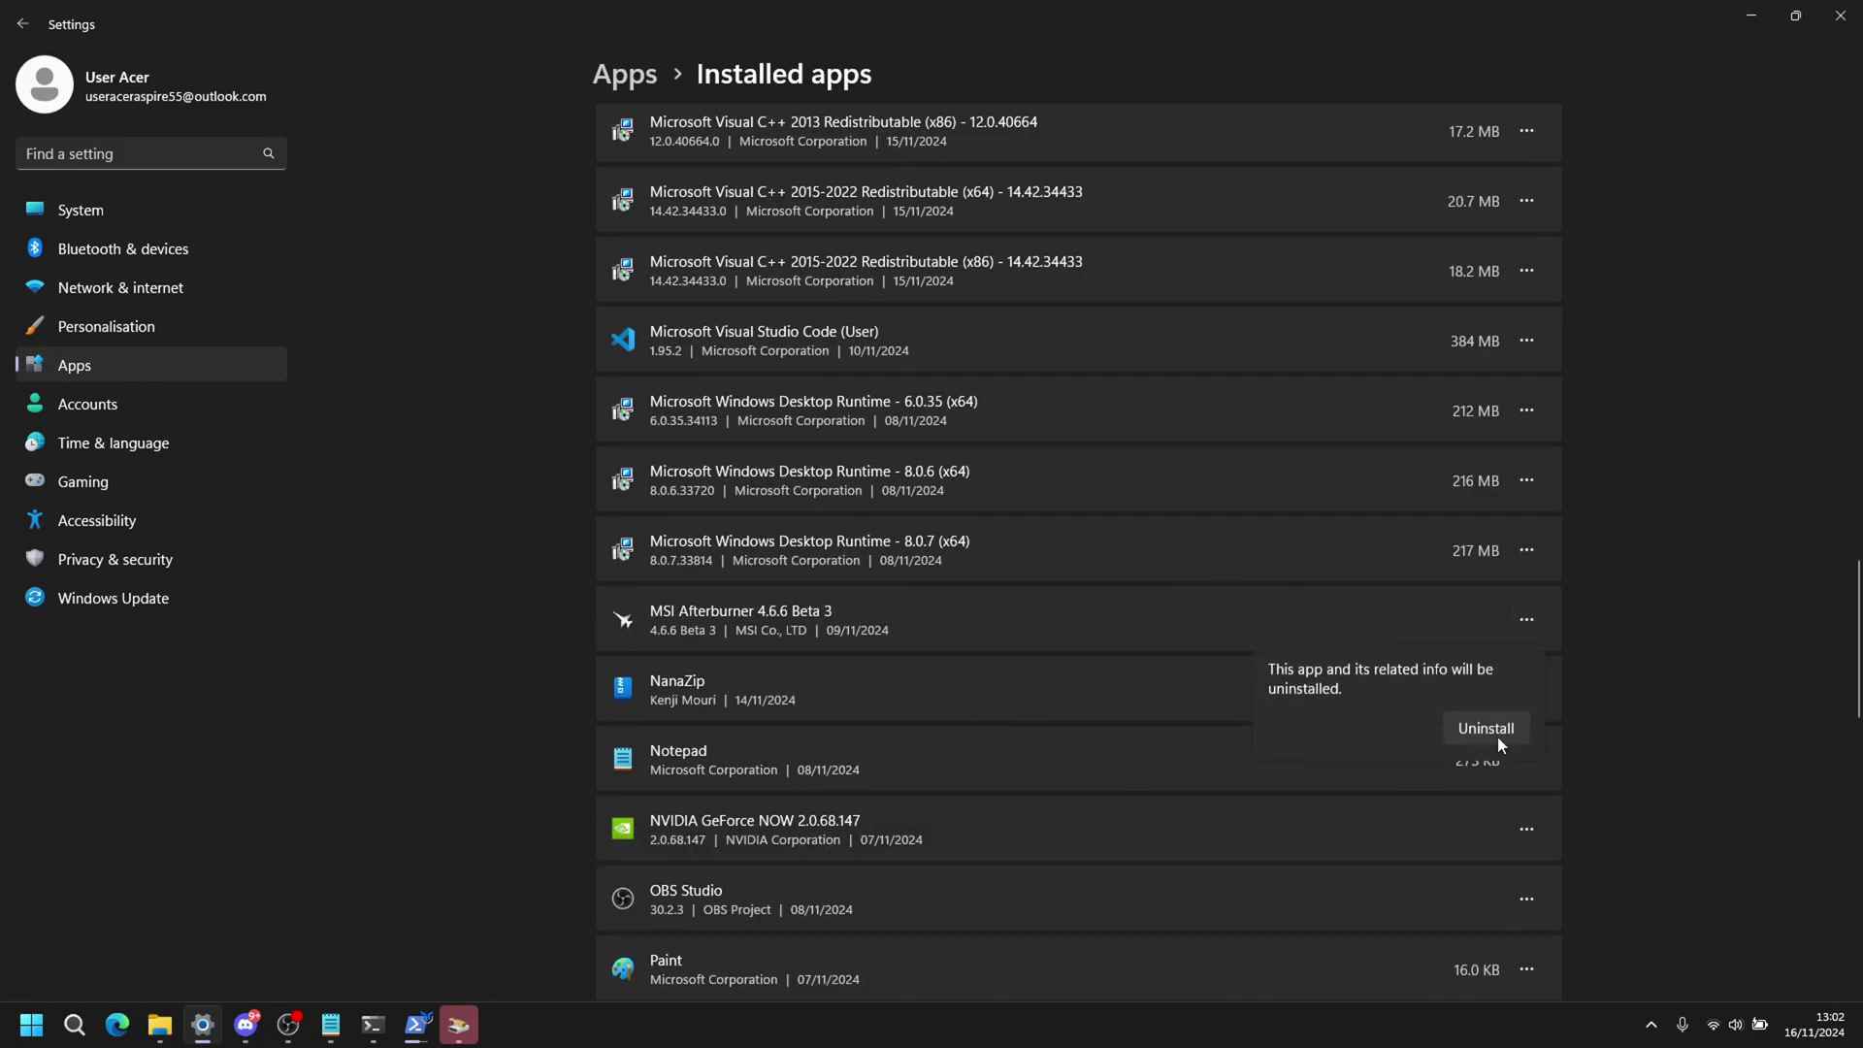
pyautogui.click(1498, 733)
pyautogui.click(1039, 665)
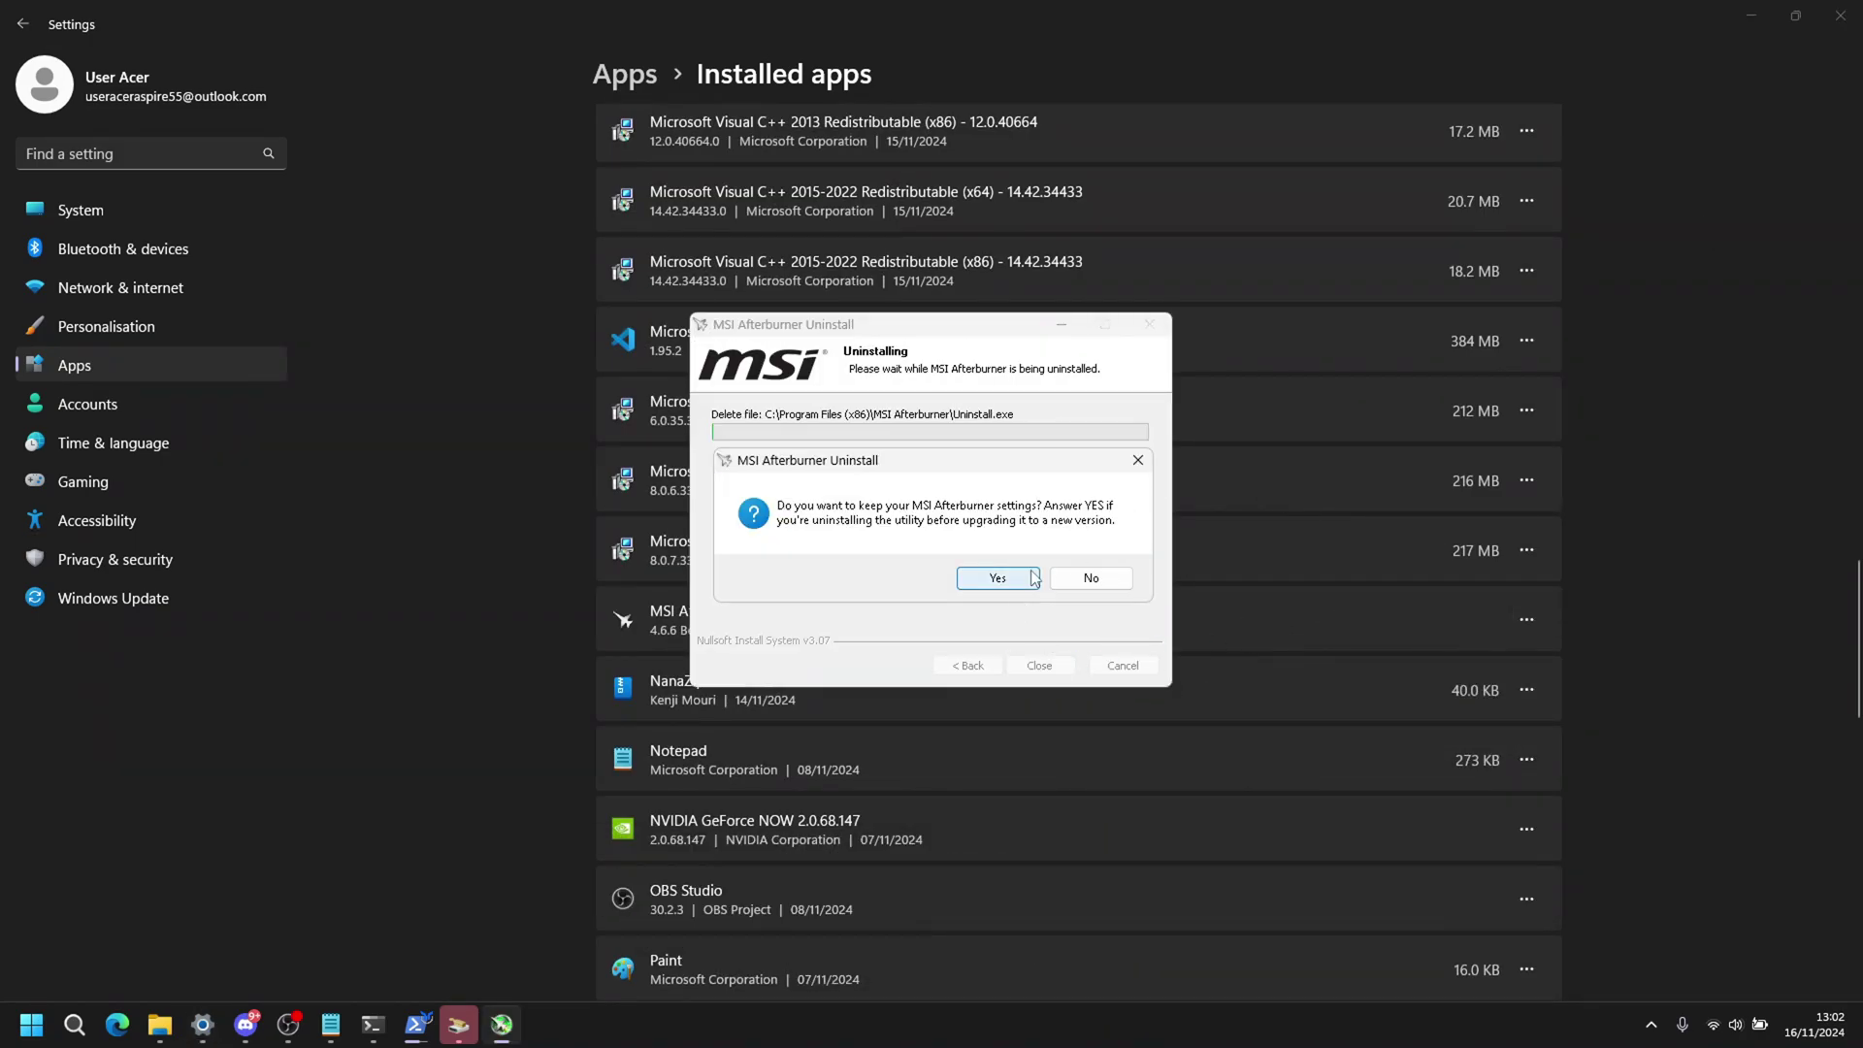
pyautogui.click(1032, 579)
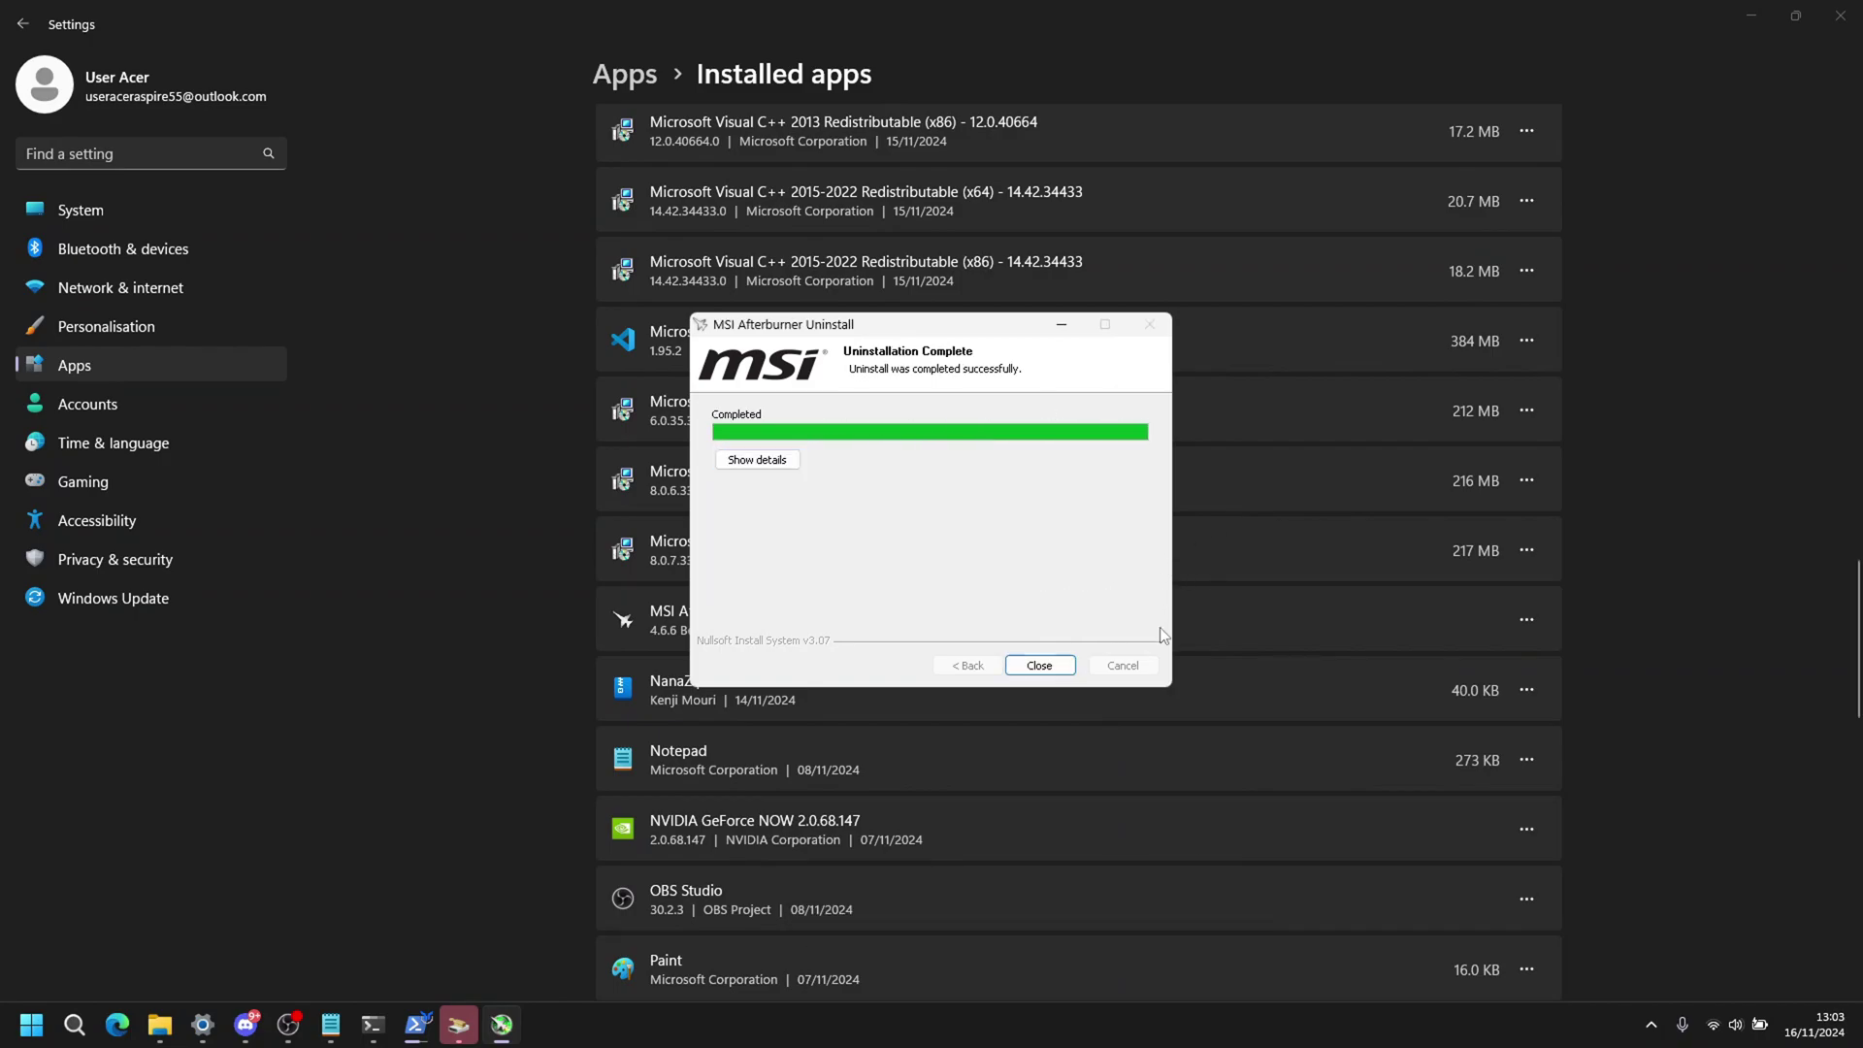
pyautogui.click(1039, 666)
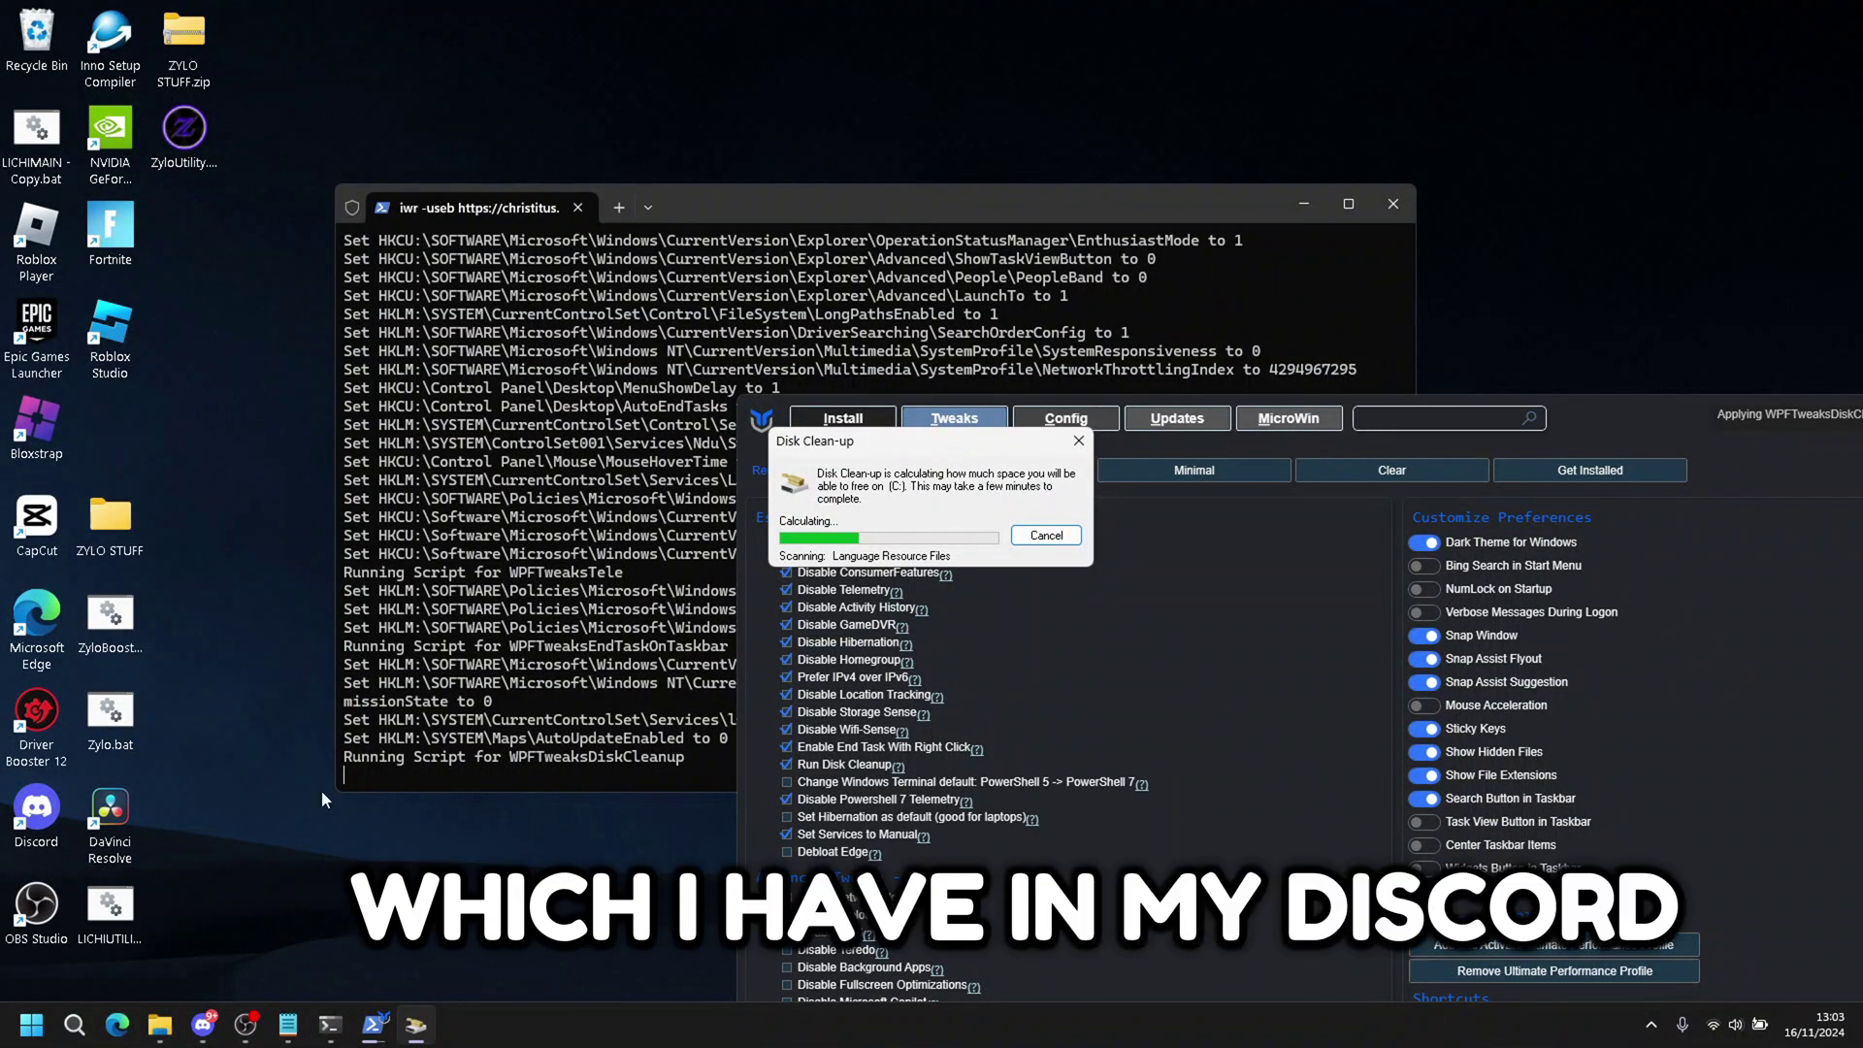
# Step: Play the Fortnite optimisation video in Discord's #free-utility channel, then show the desktop
pyautogui.click(219, 1015)
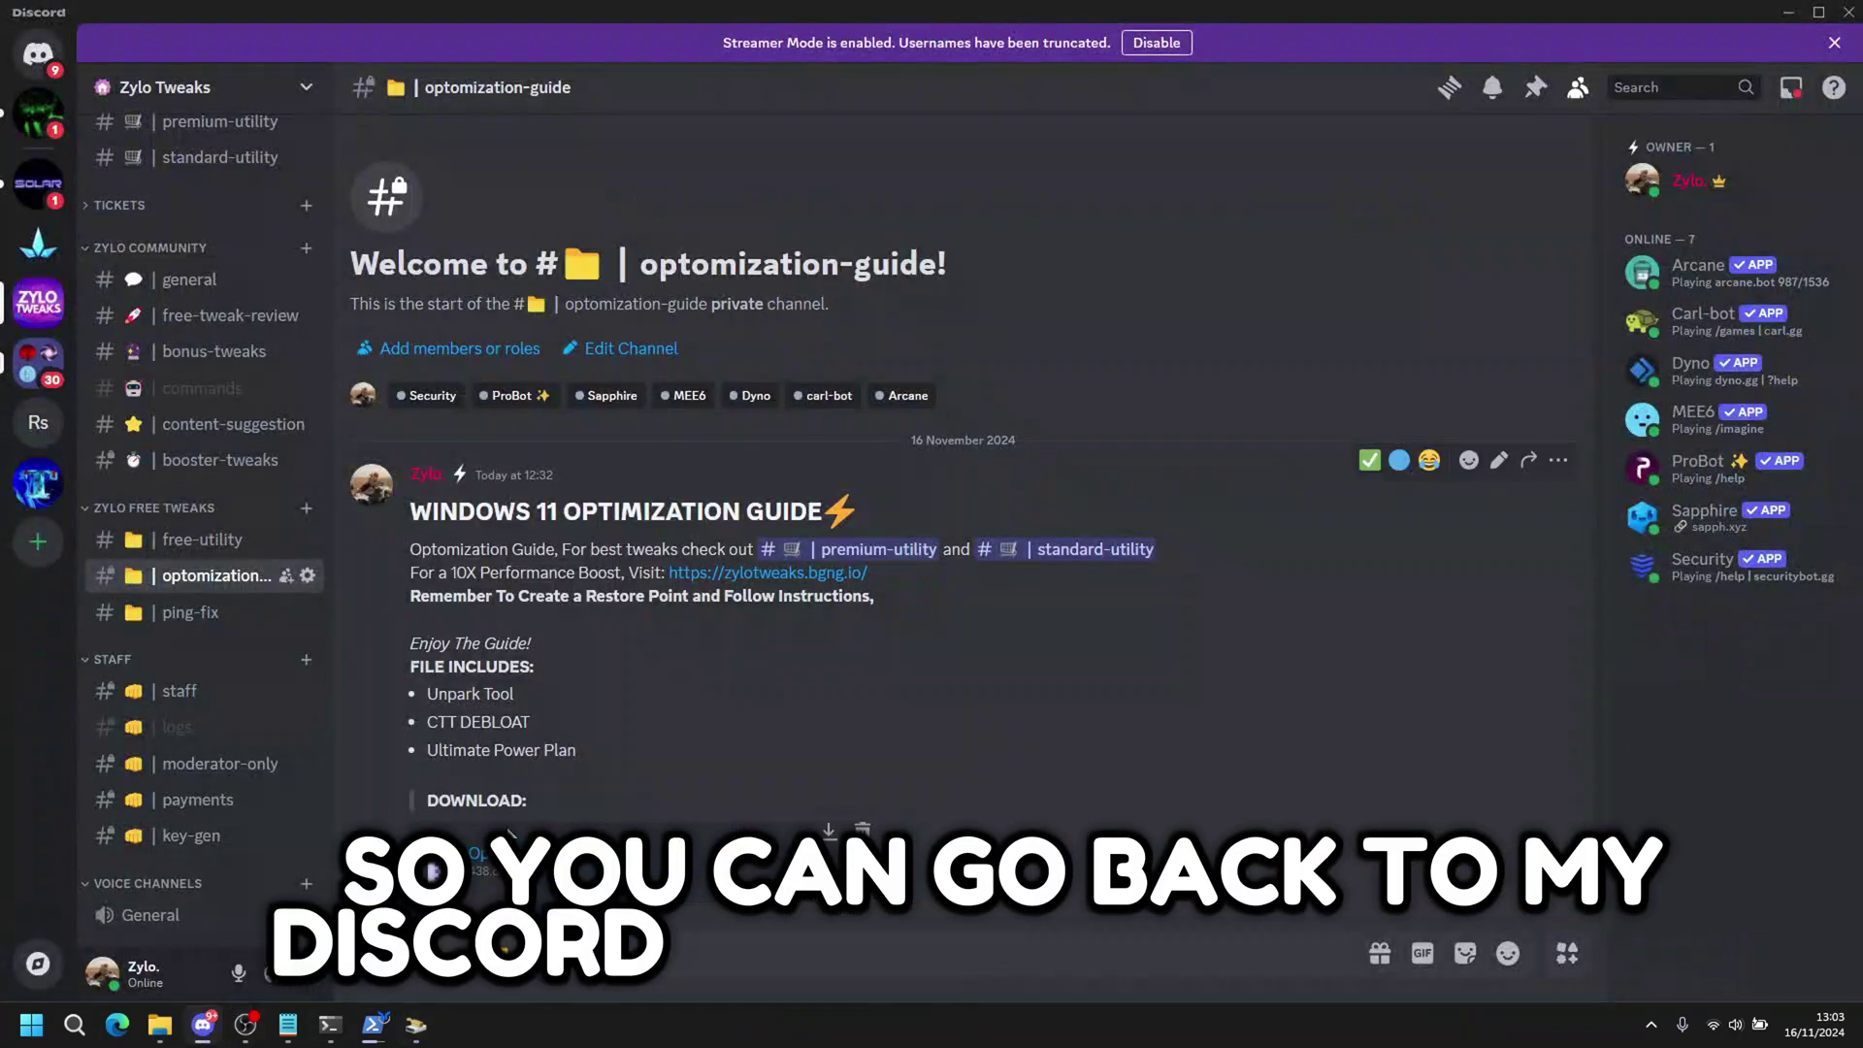
pyautogui.click(208, 553)
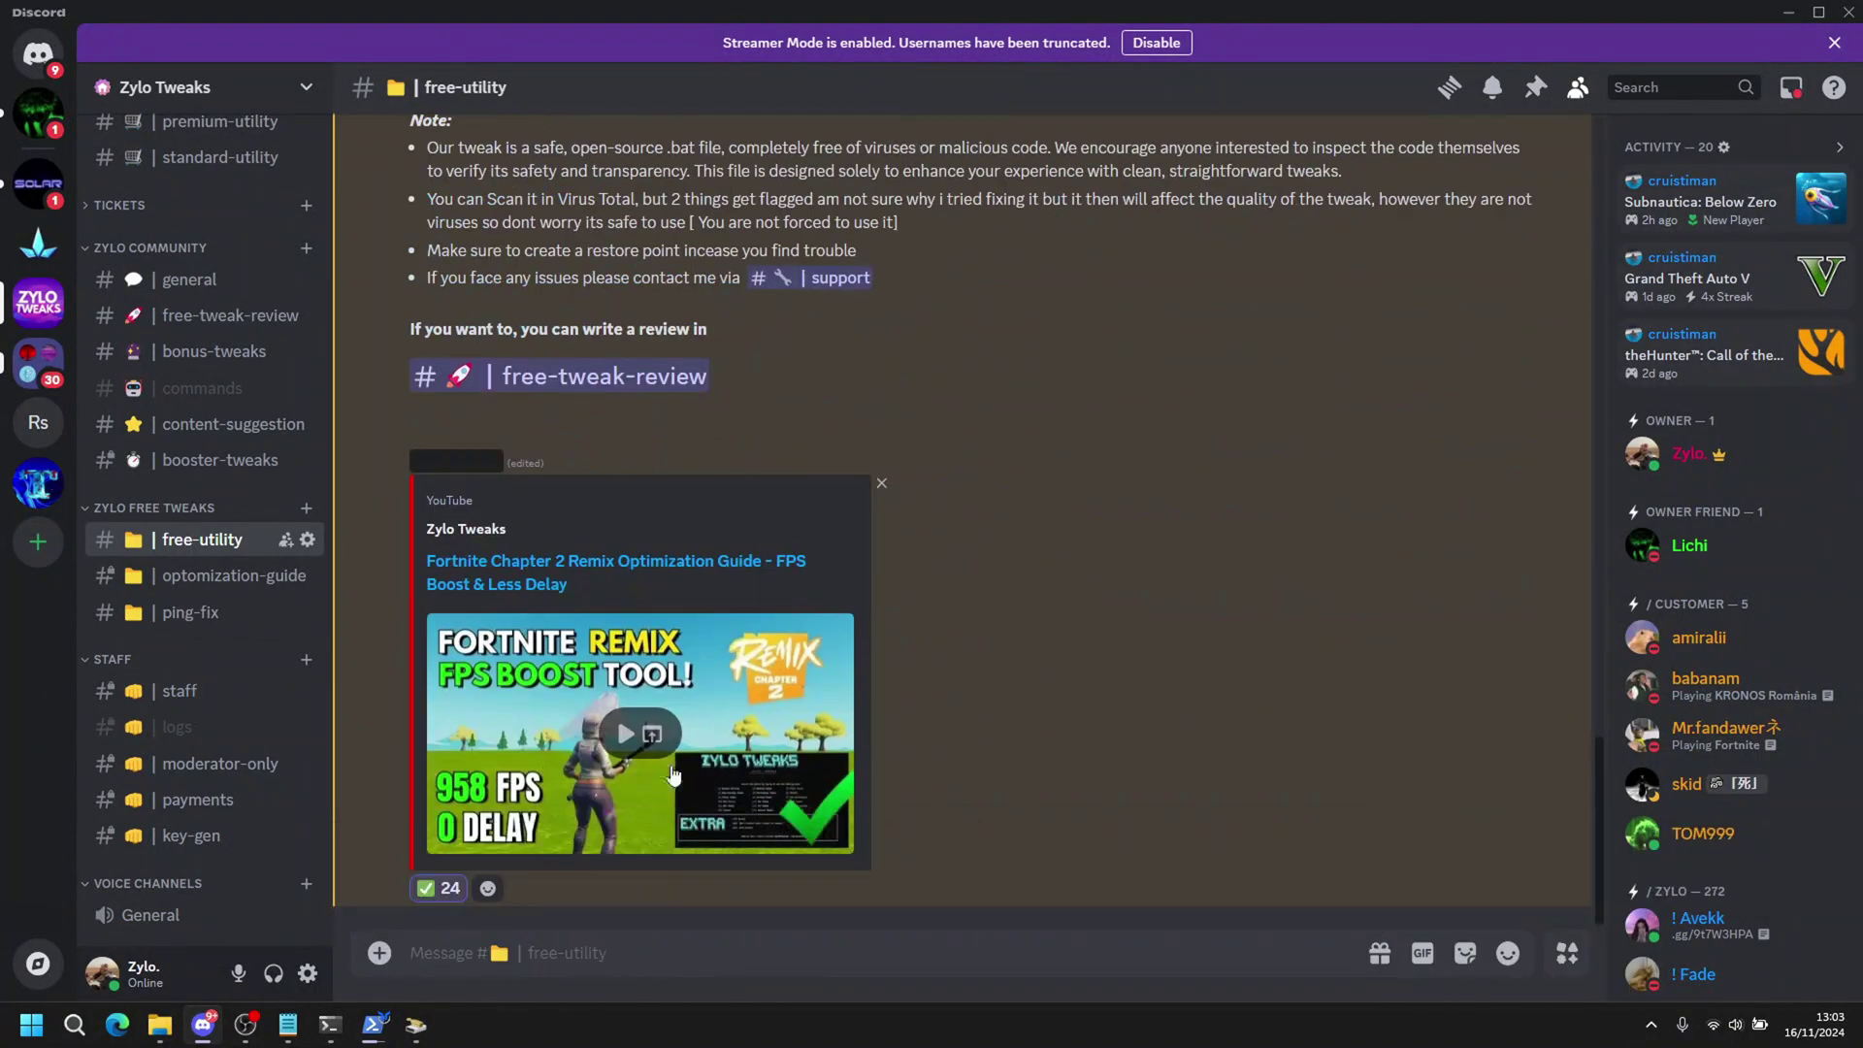
pyautogui.click(653, 765)
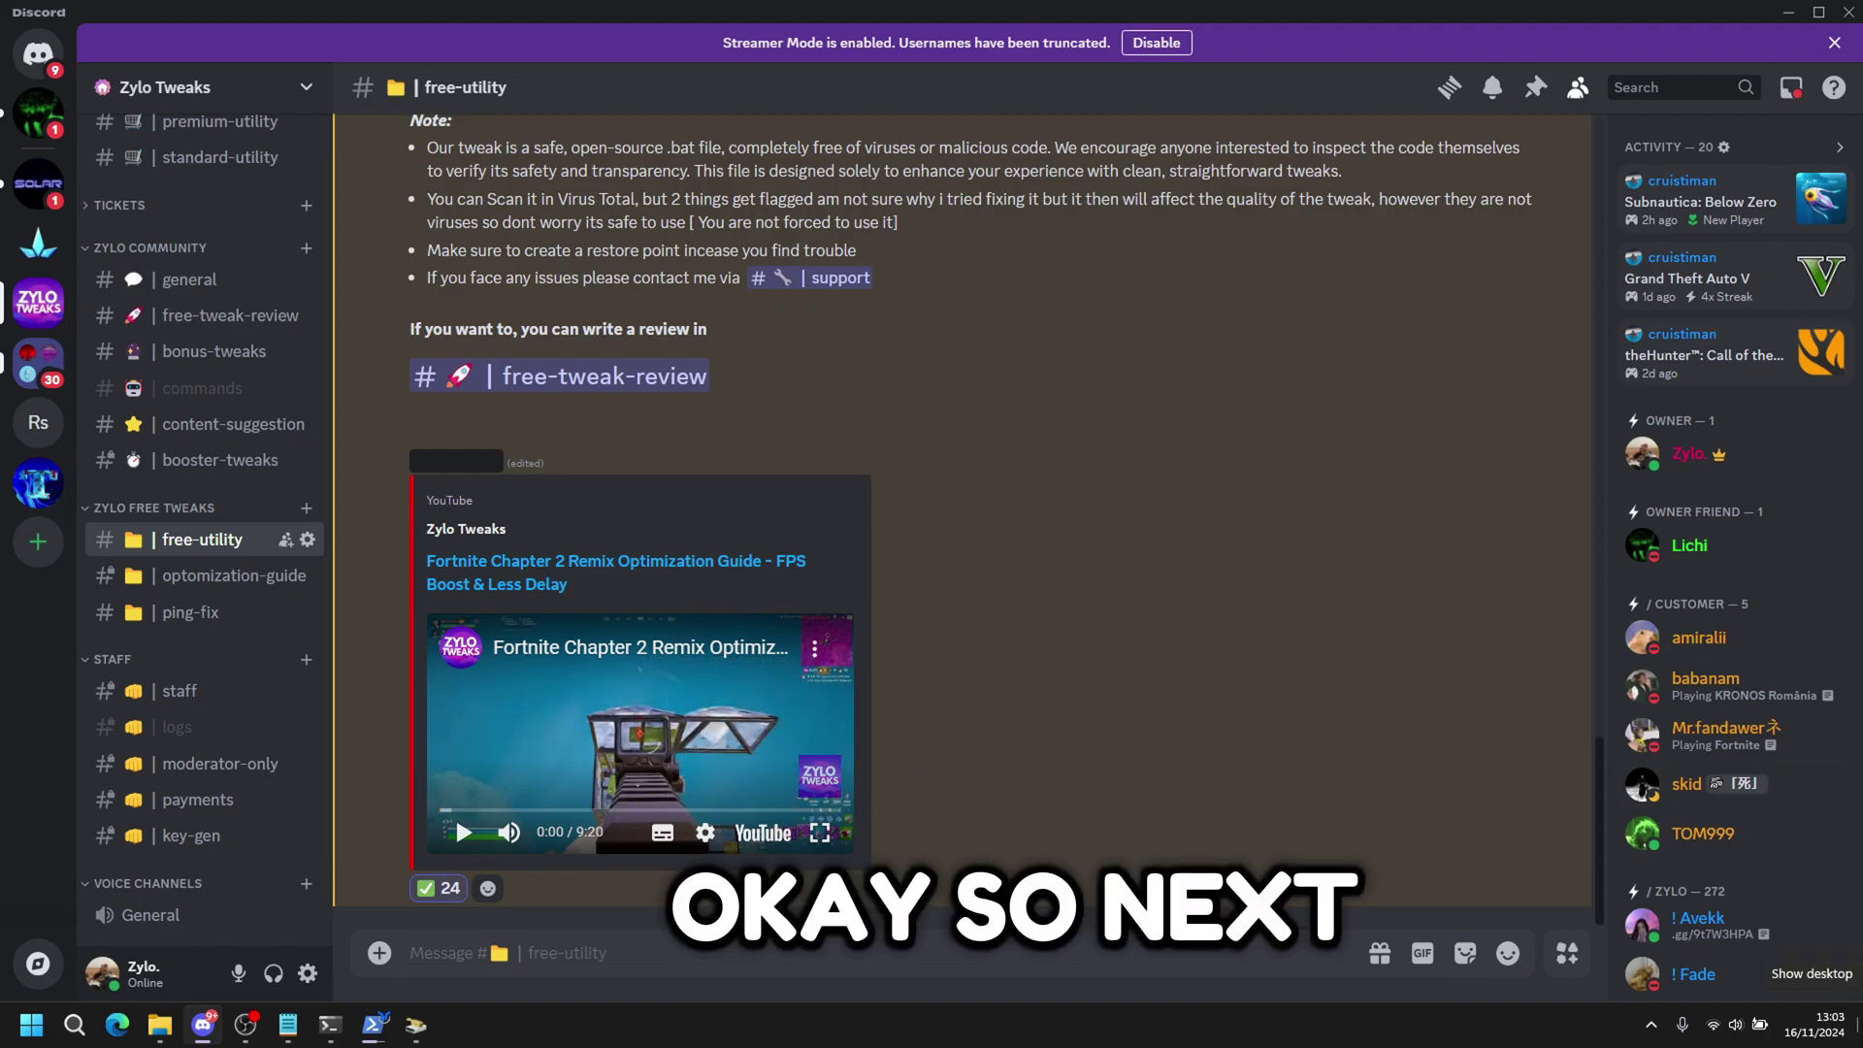
pyautogui.click(1858, 1026)
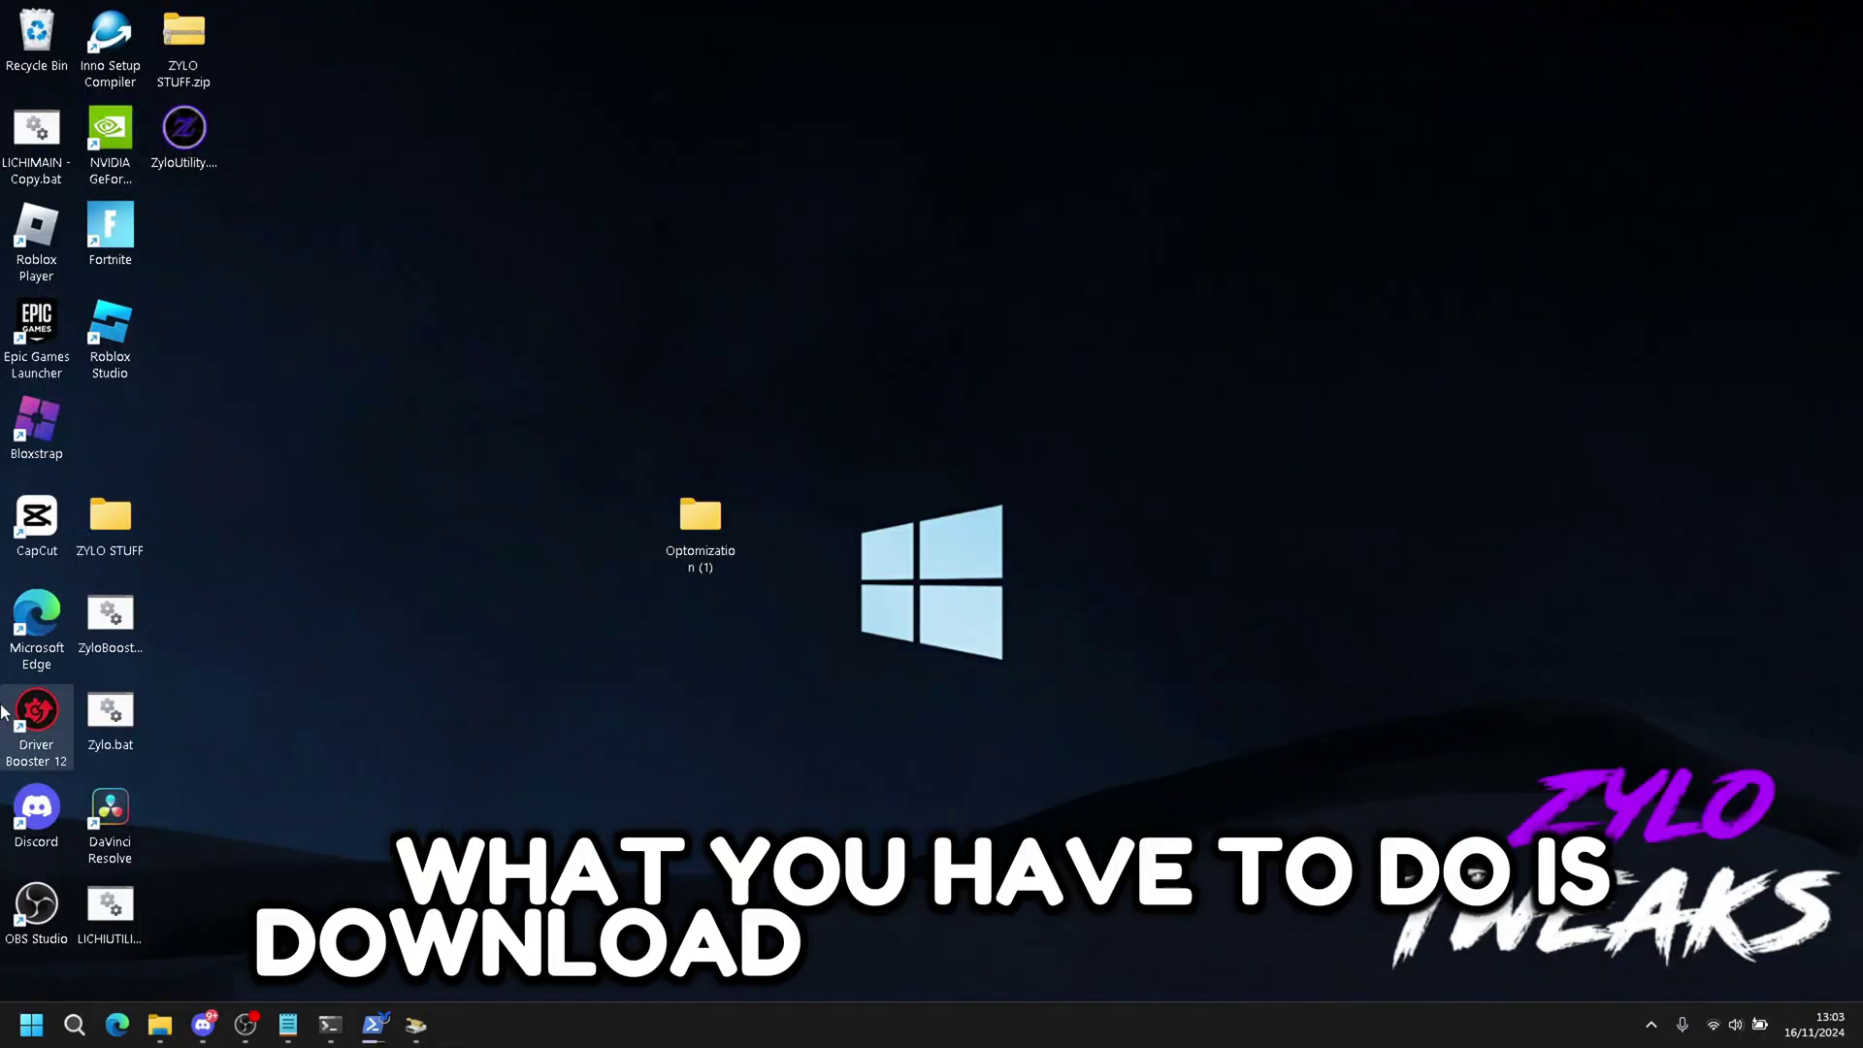
# Step: Open Edge maximised and search Bing for 'driver booster'
pyautogui.click(126, 1025)
pyautogui.doubleClick(1538, 100)
pyautogui.write('driver booster key pro')
pyautogui.press('Return')
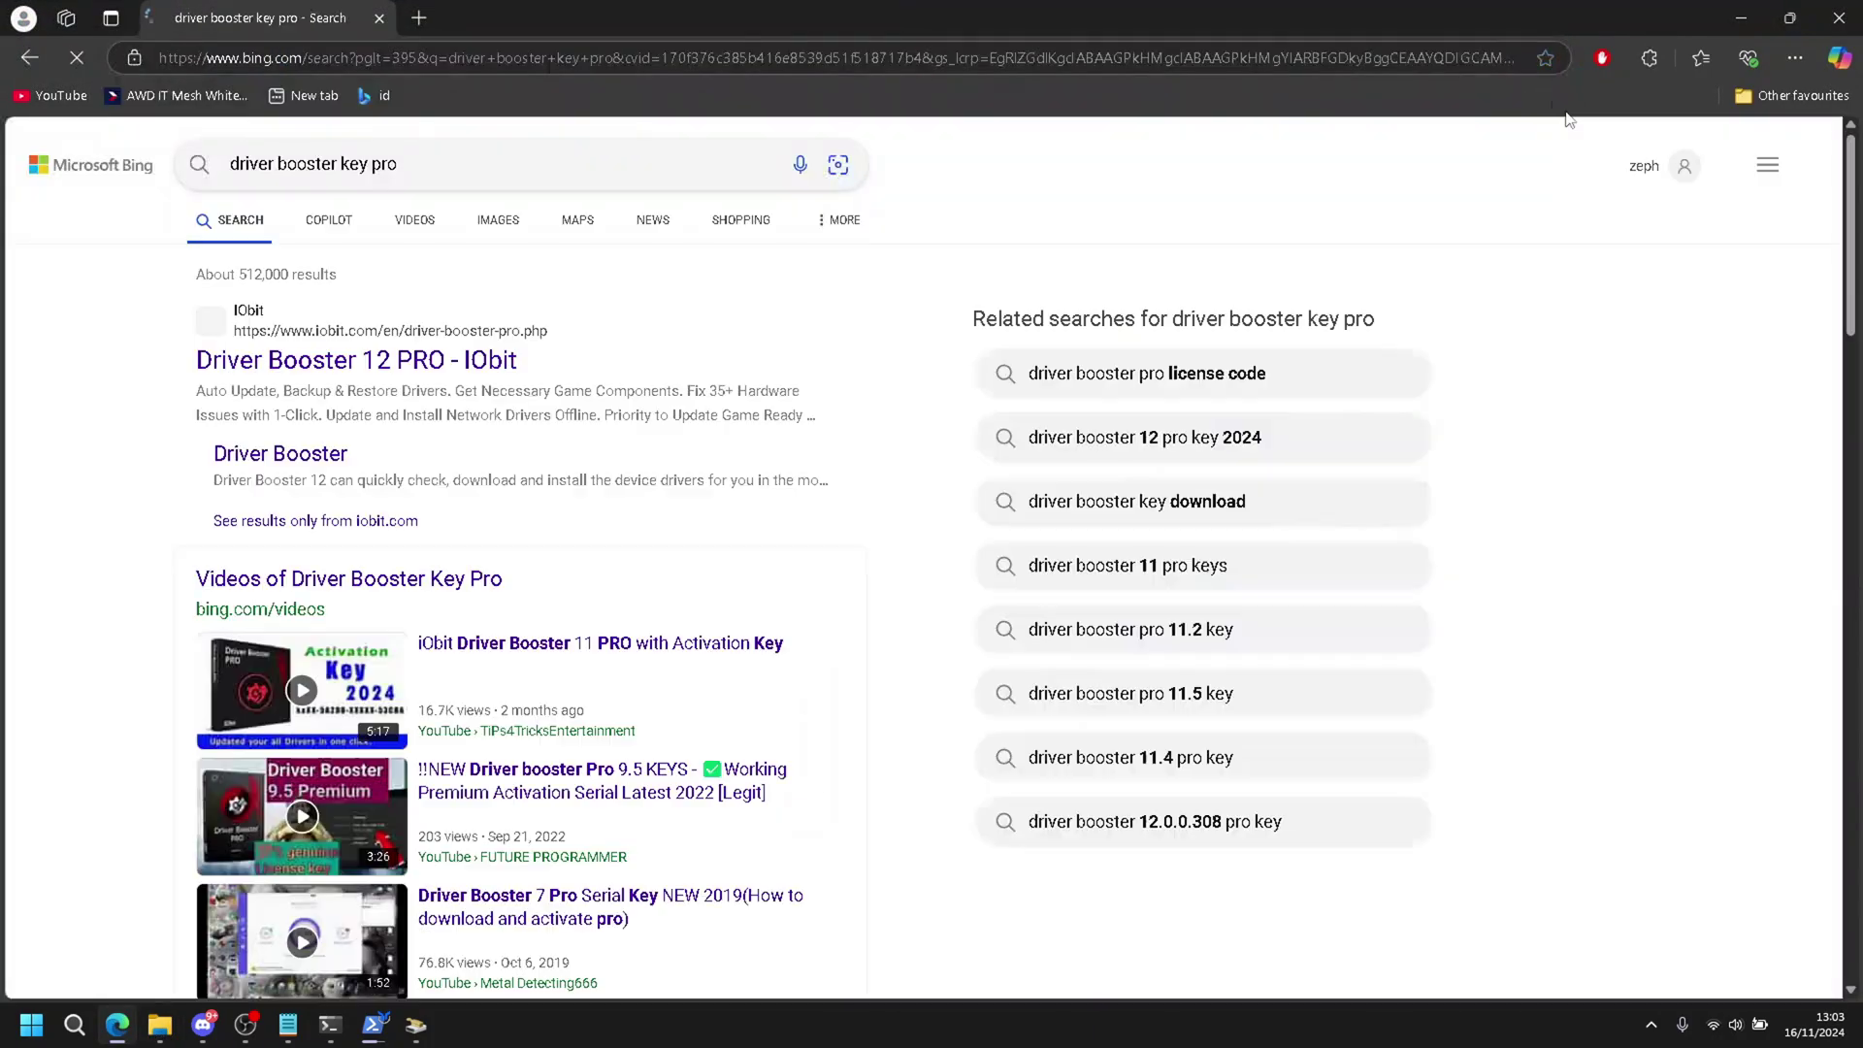
pyautogui.click(482, 167)
pyautogui.press('BackSpace')
pyautogui.press('BackSpace')
pyautogui.press('BackSpace')
pyautogui.press('BackSpace')
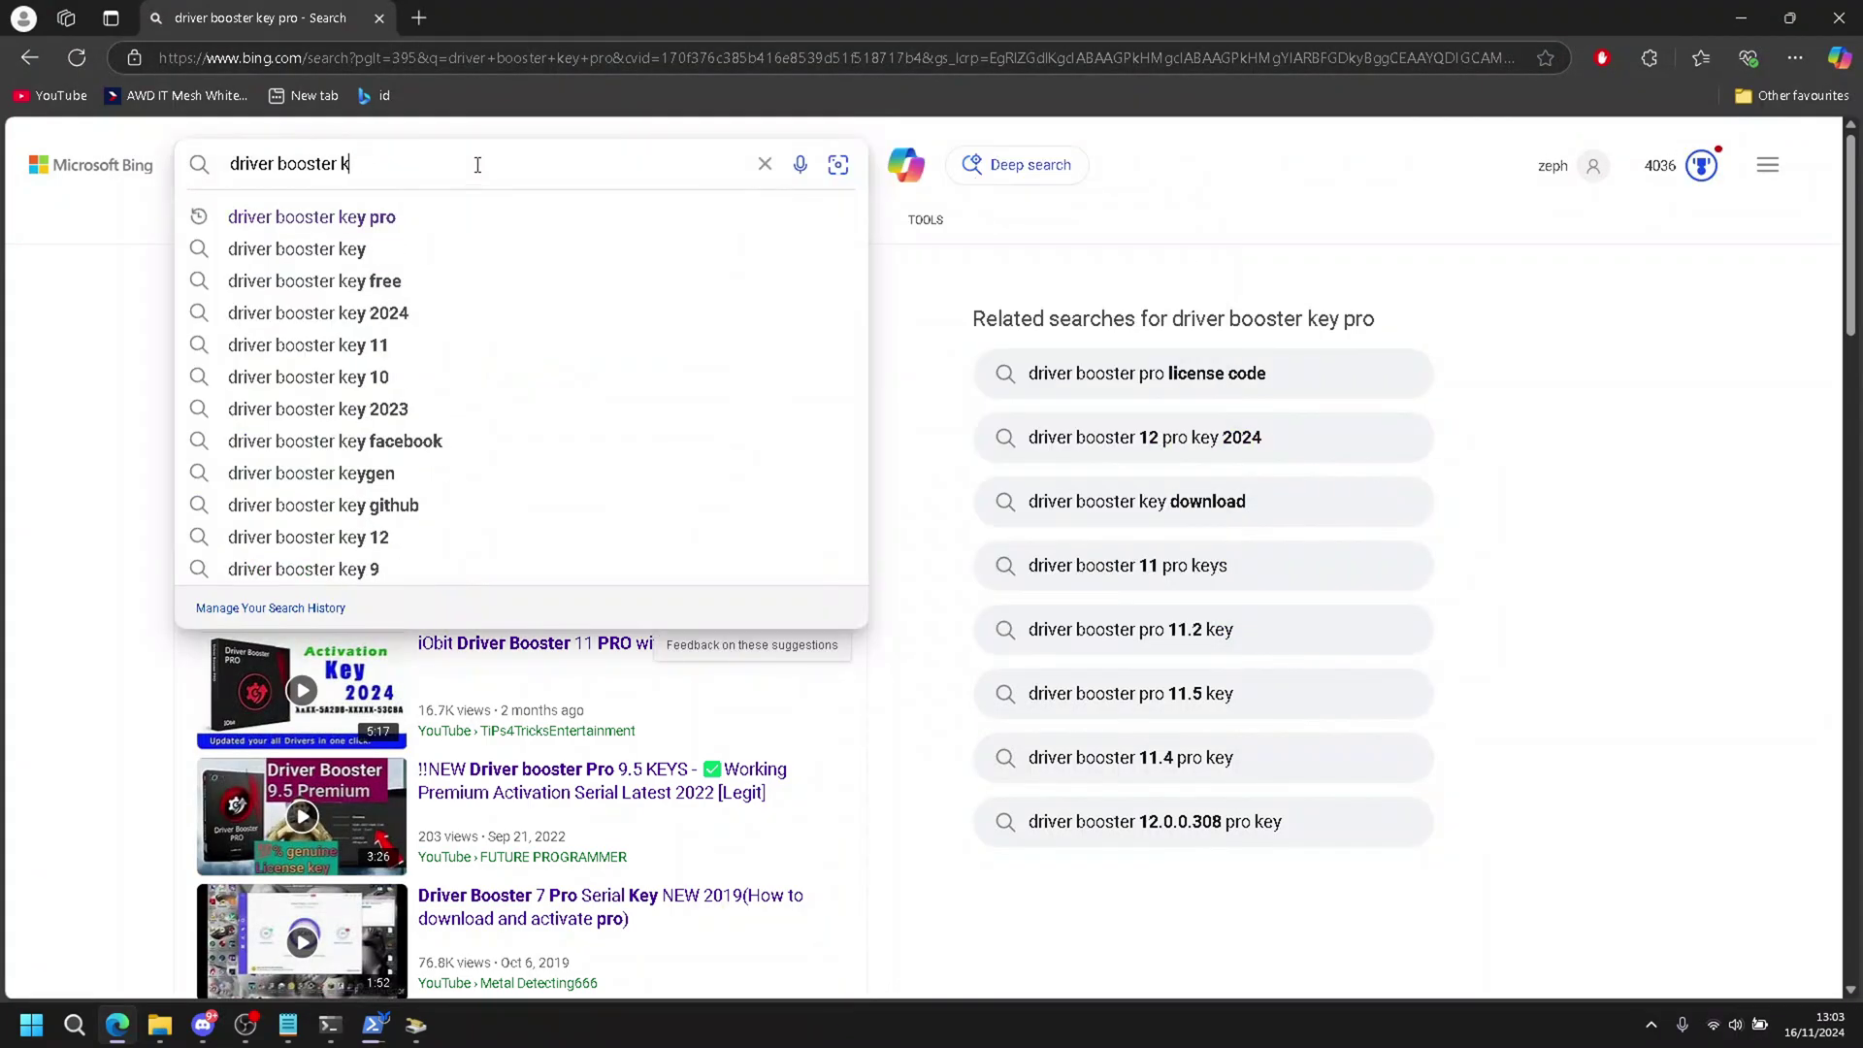
pyautogui.press('BackSpace')
pyautogui.press('Return')
# Step: Refine the search to 'driver booster 12' and open IObit's Driver Booster 12 Free result
pyautogui.scroll(-5, 422, 380)
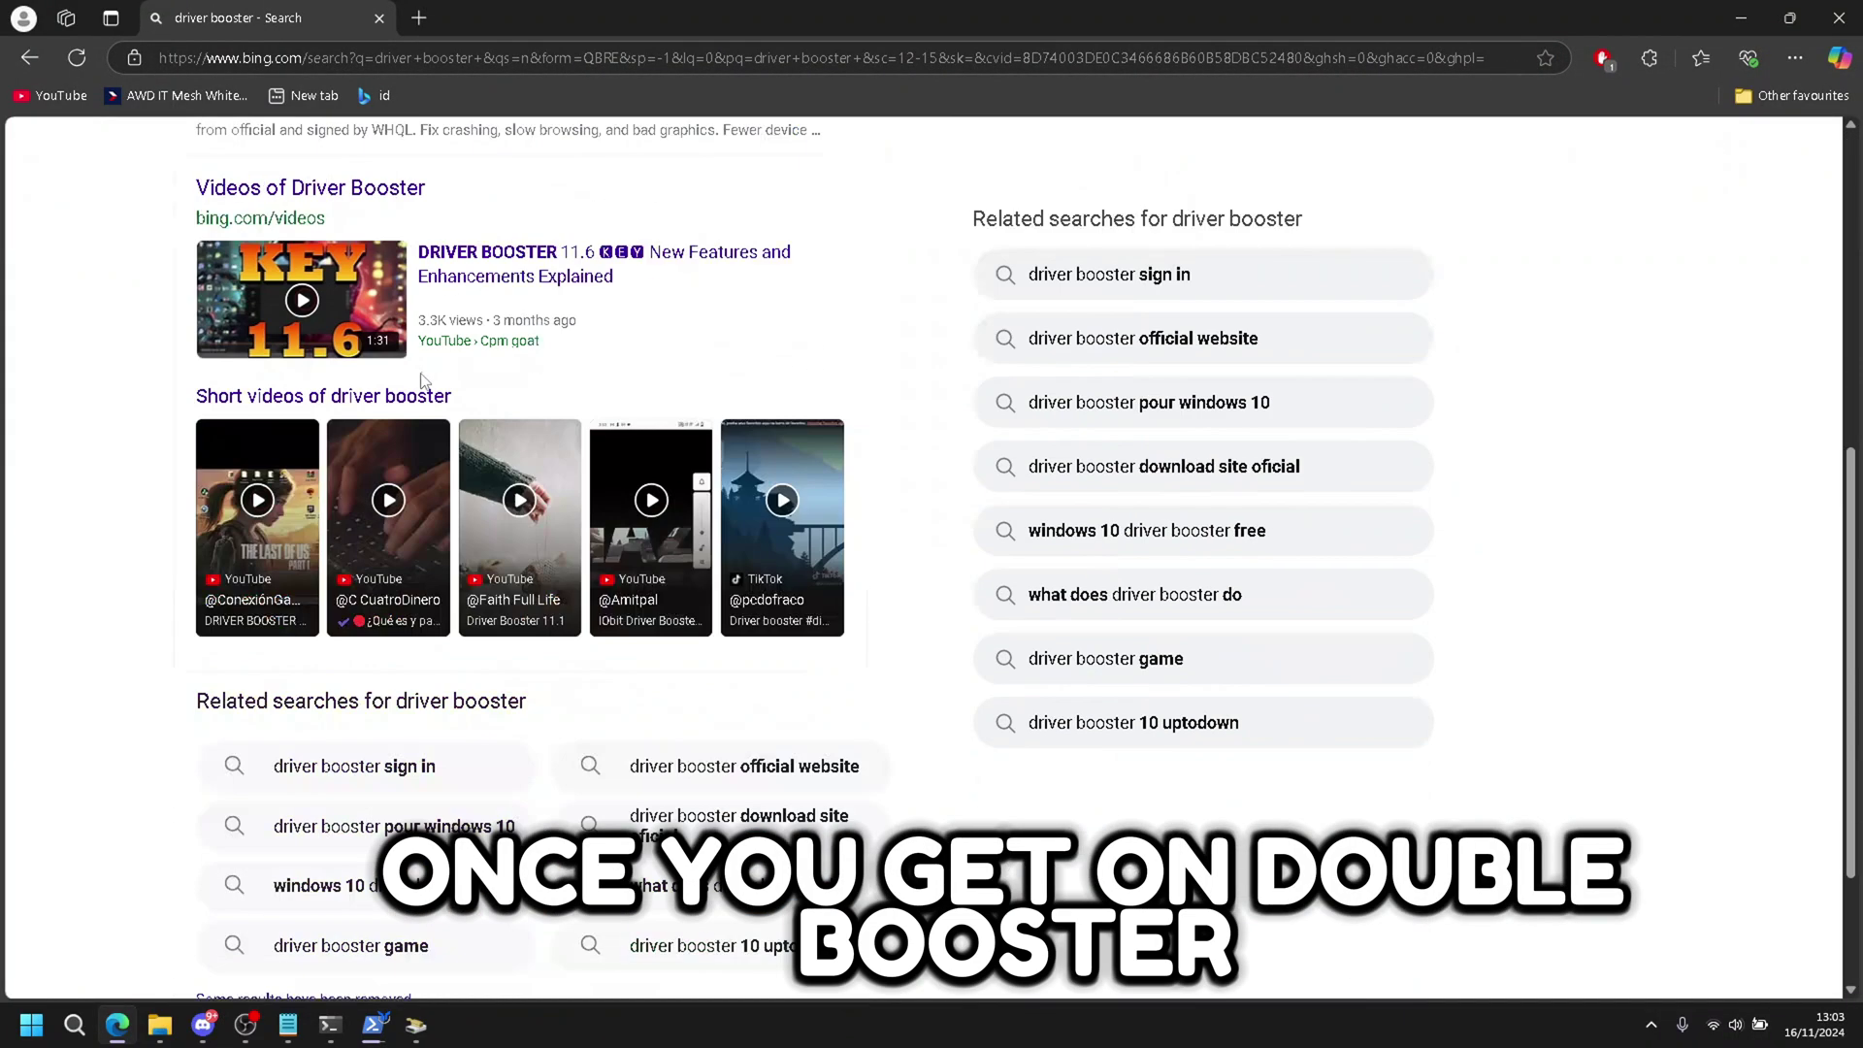
pyautogui.scroll(-3, 425, 408)
pyautogui.scroll(10, 427, 407)
pyautogui.click(396, 166)
pyautogui.write('1')
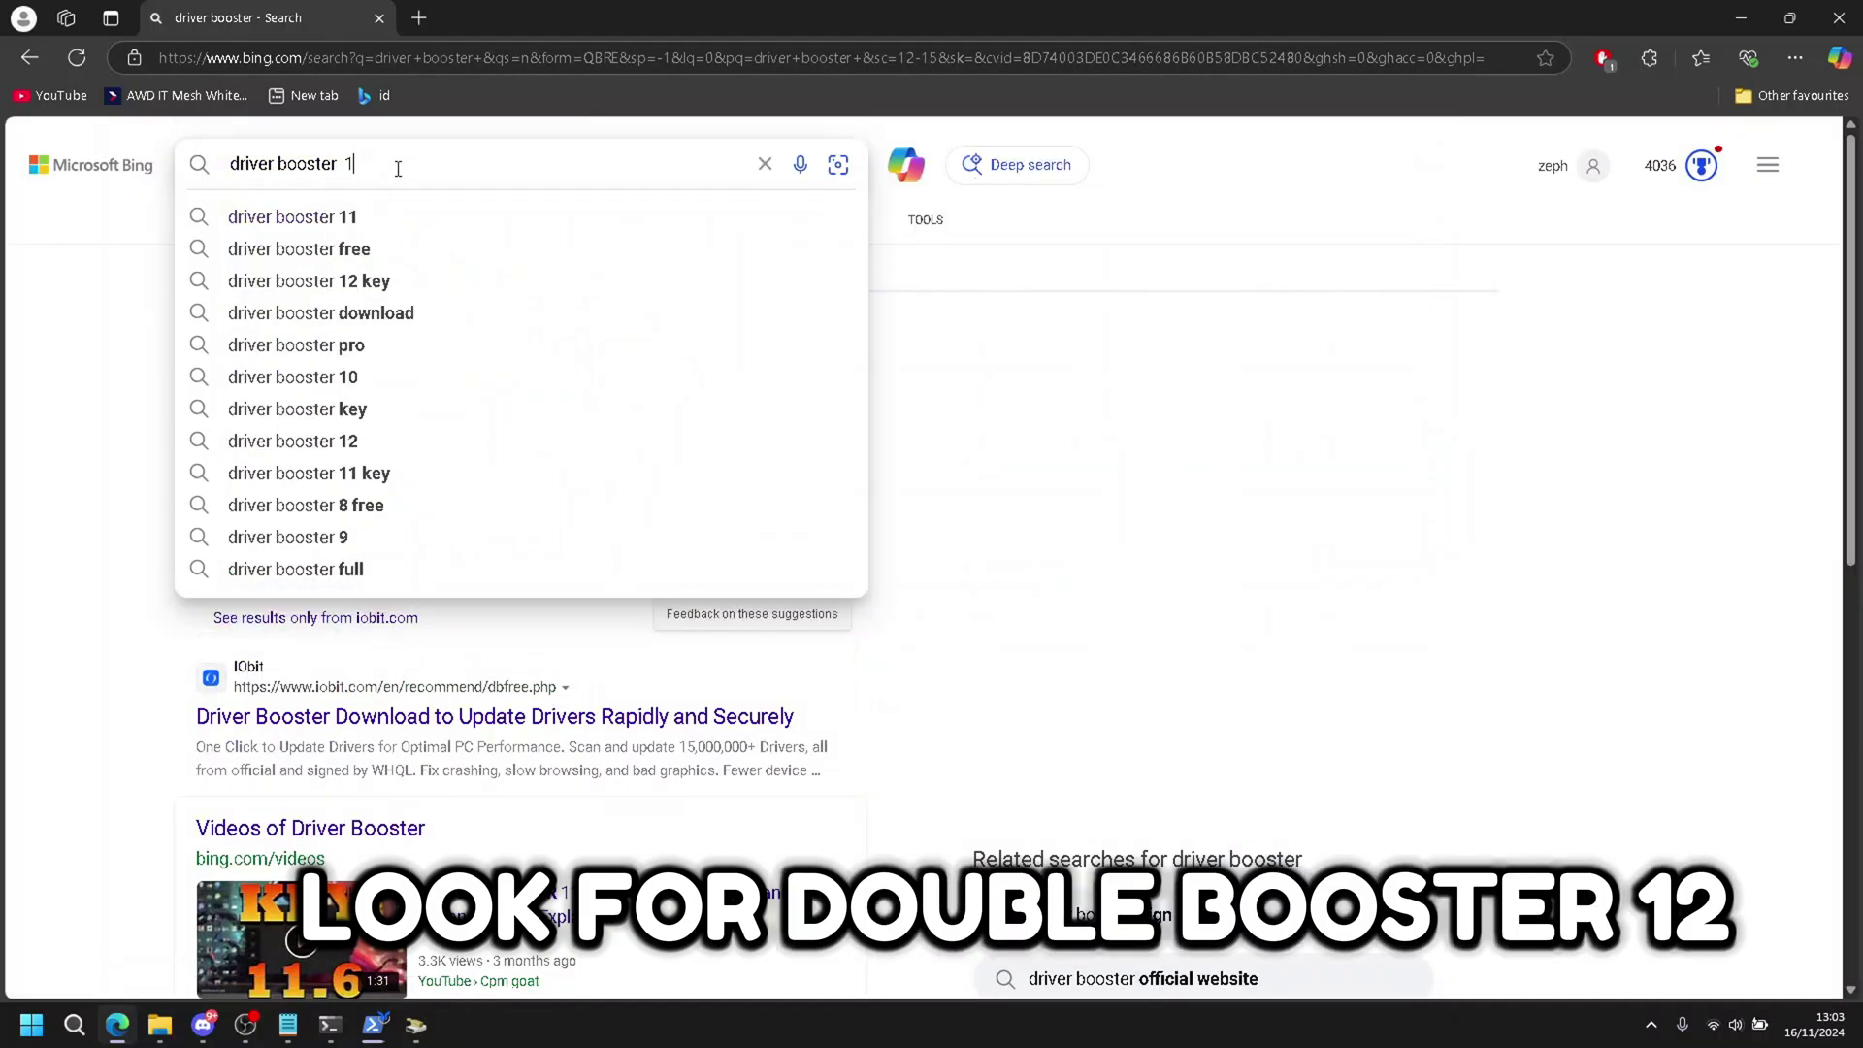
pyautogui.write('2')
pyautogui.press('Return')
pyautogui.click(328, 361)
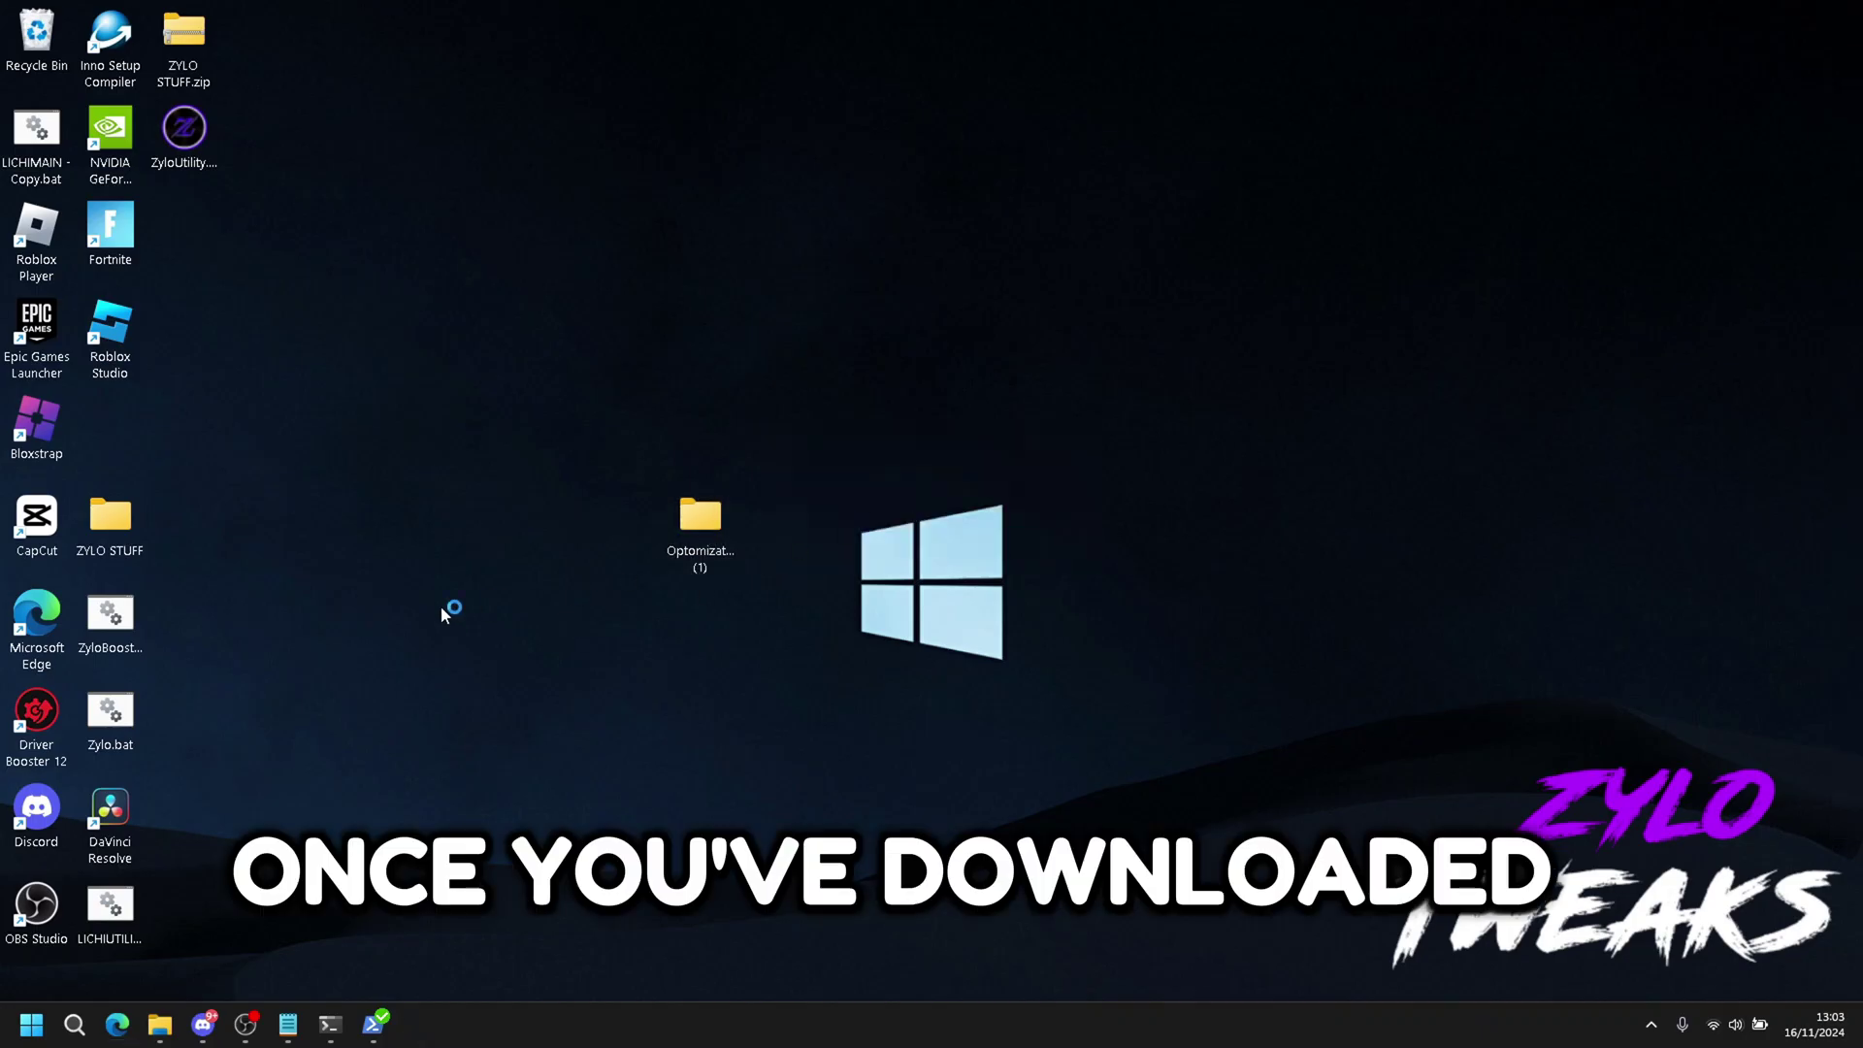
# Step: Launch Driver Booster 12, decline the Black Friday promo, and scan drivers: 2 outdated found
pyautogui.doubleClick(34, 747)
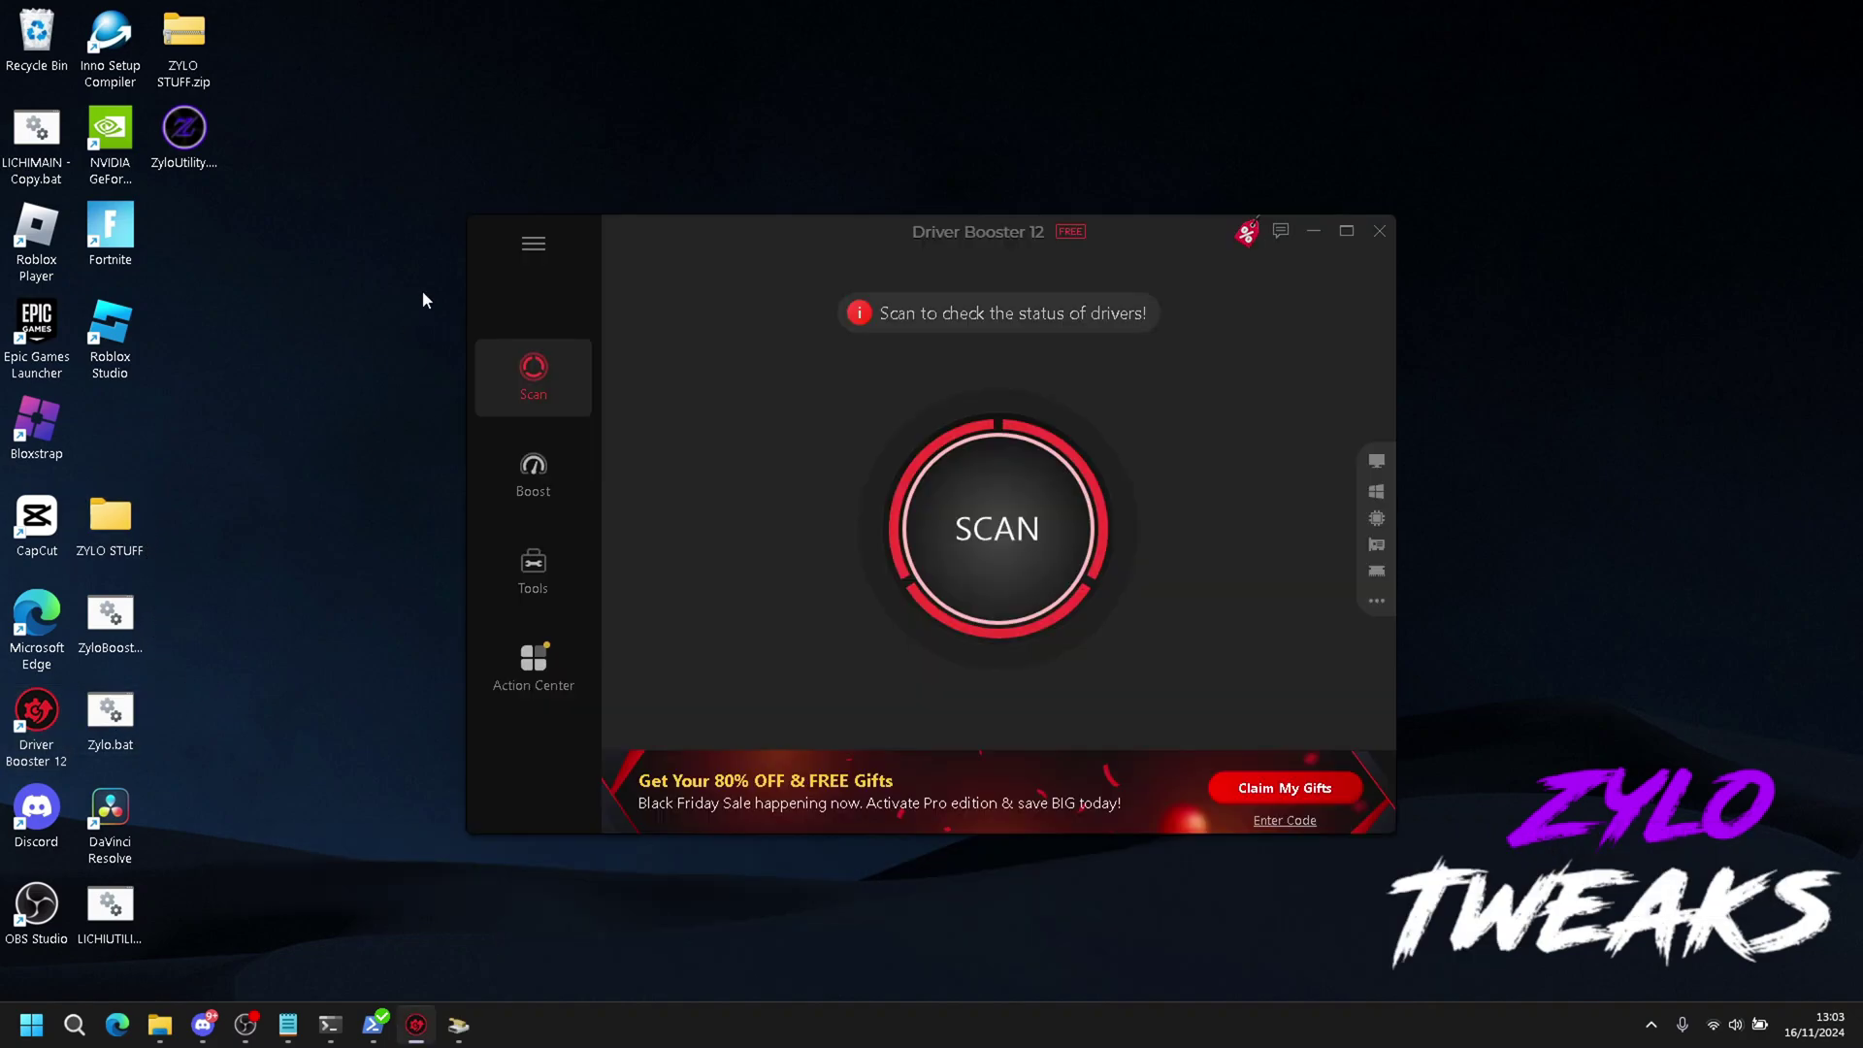
pyautogui.click(932, 732)
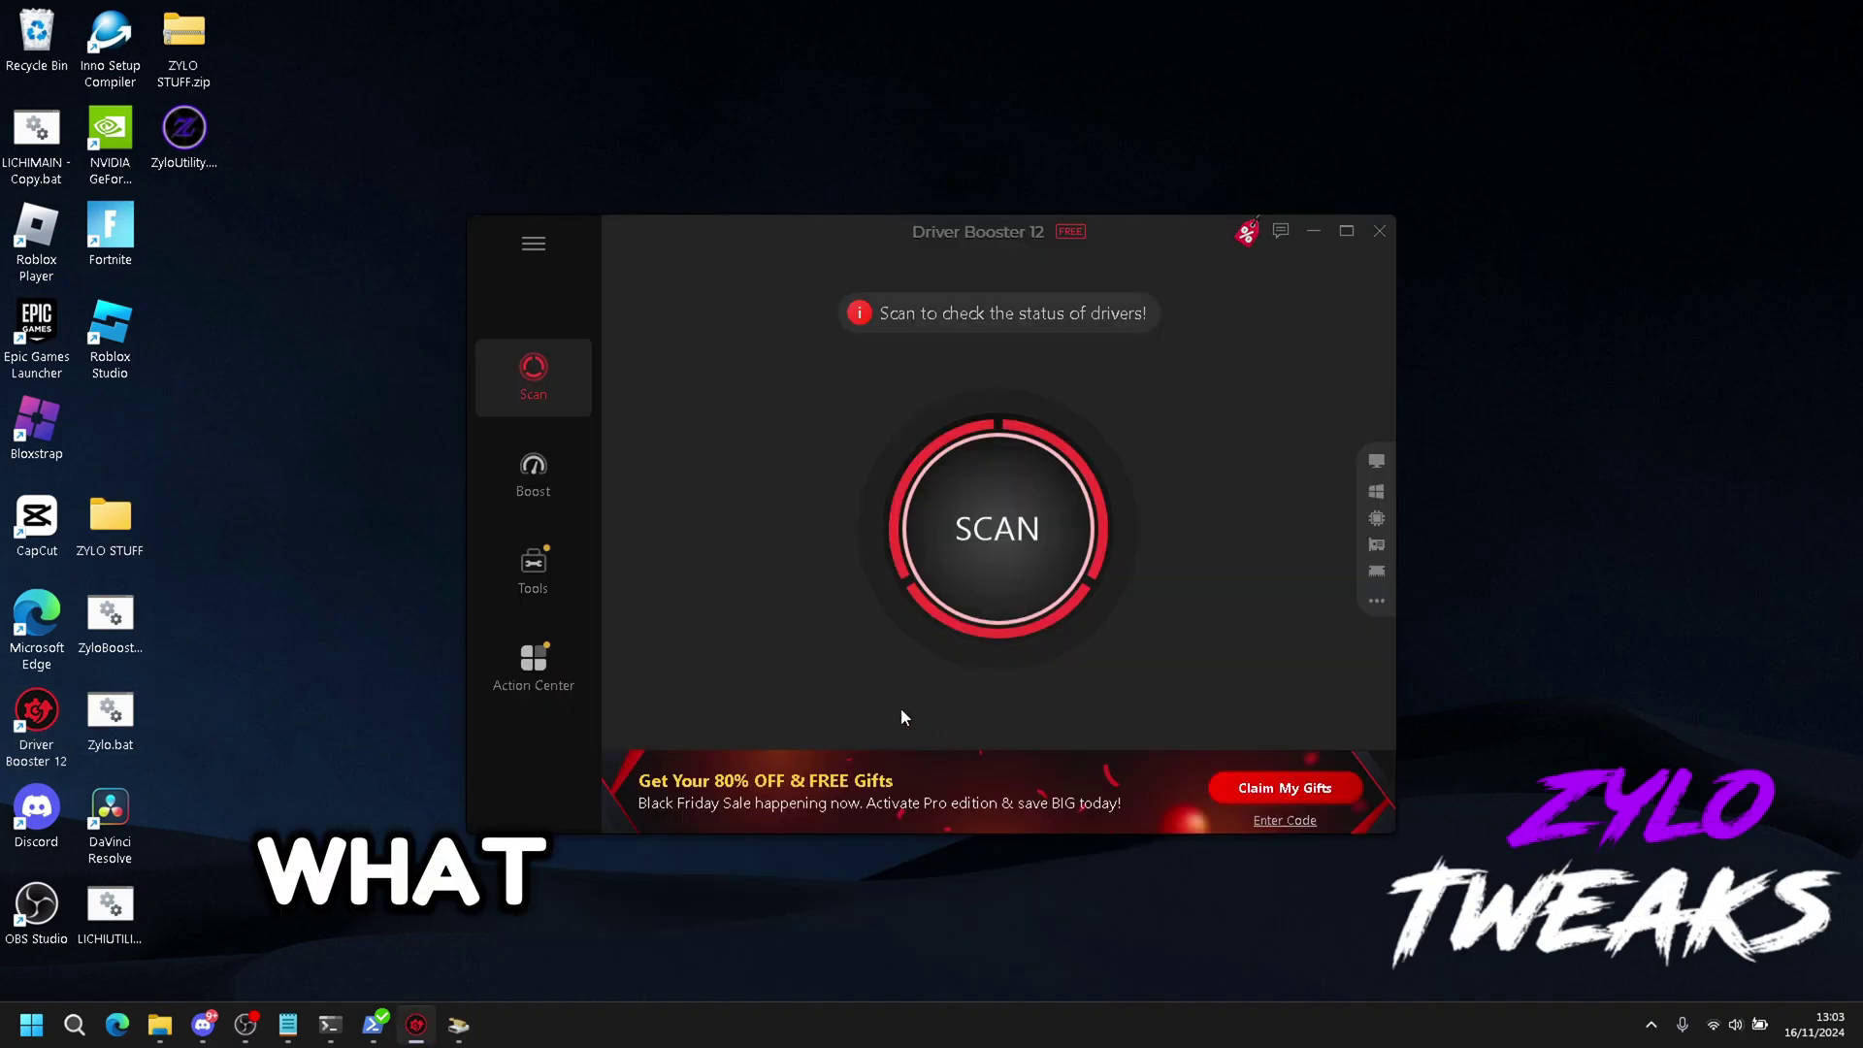
pyautogui.click(982, 512)
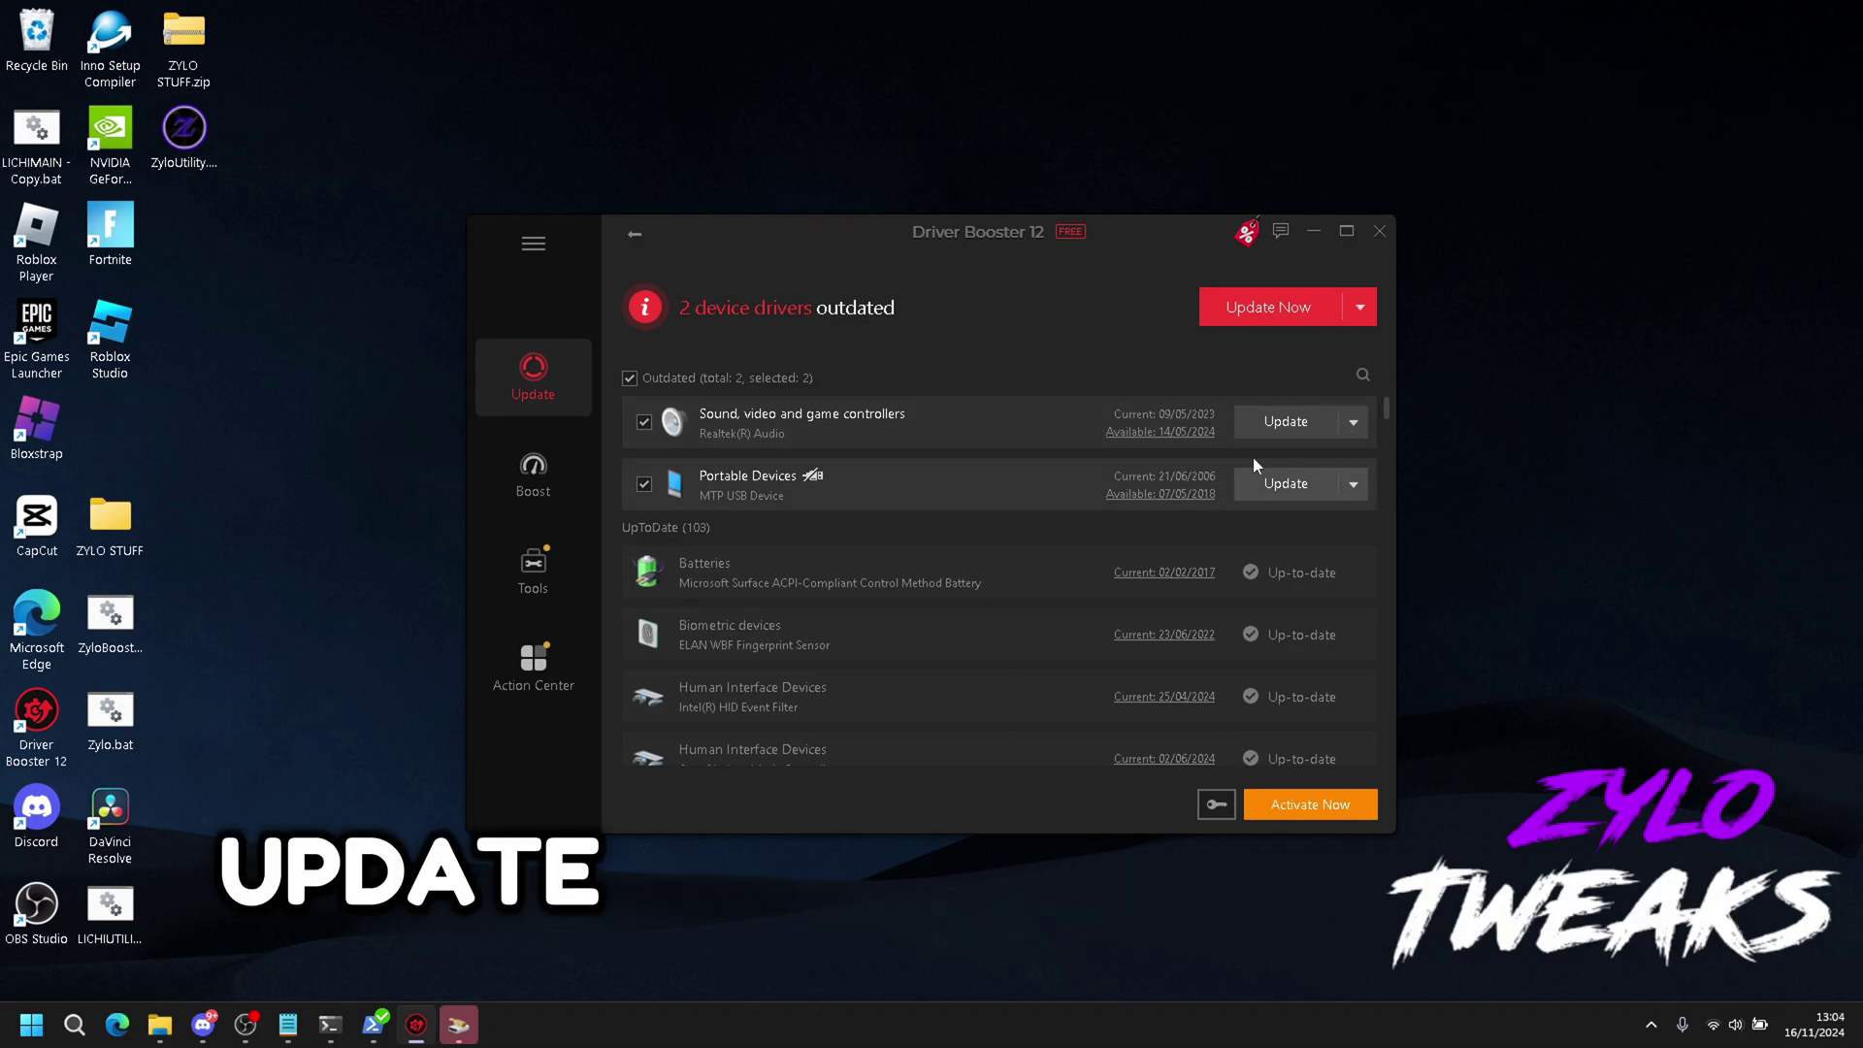
pyautogui.scroll(-3, 1279, 464)
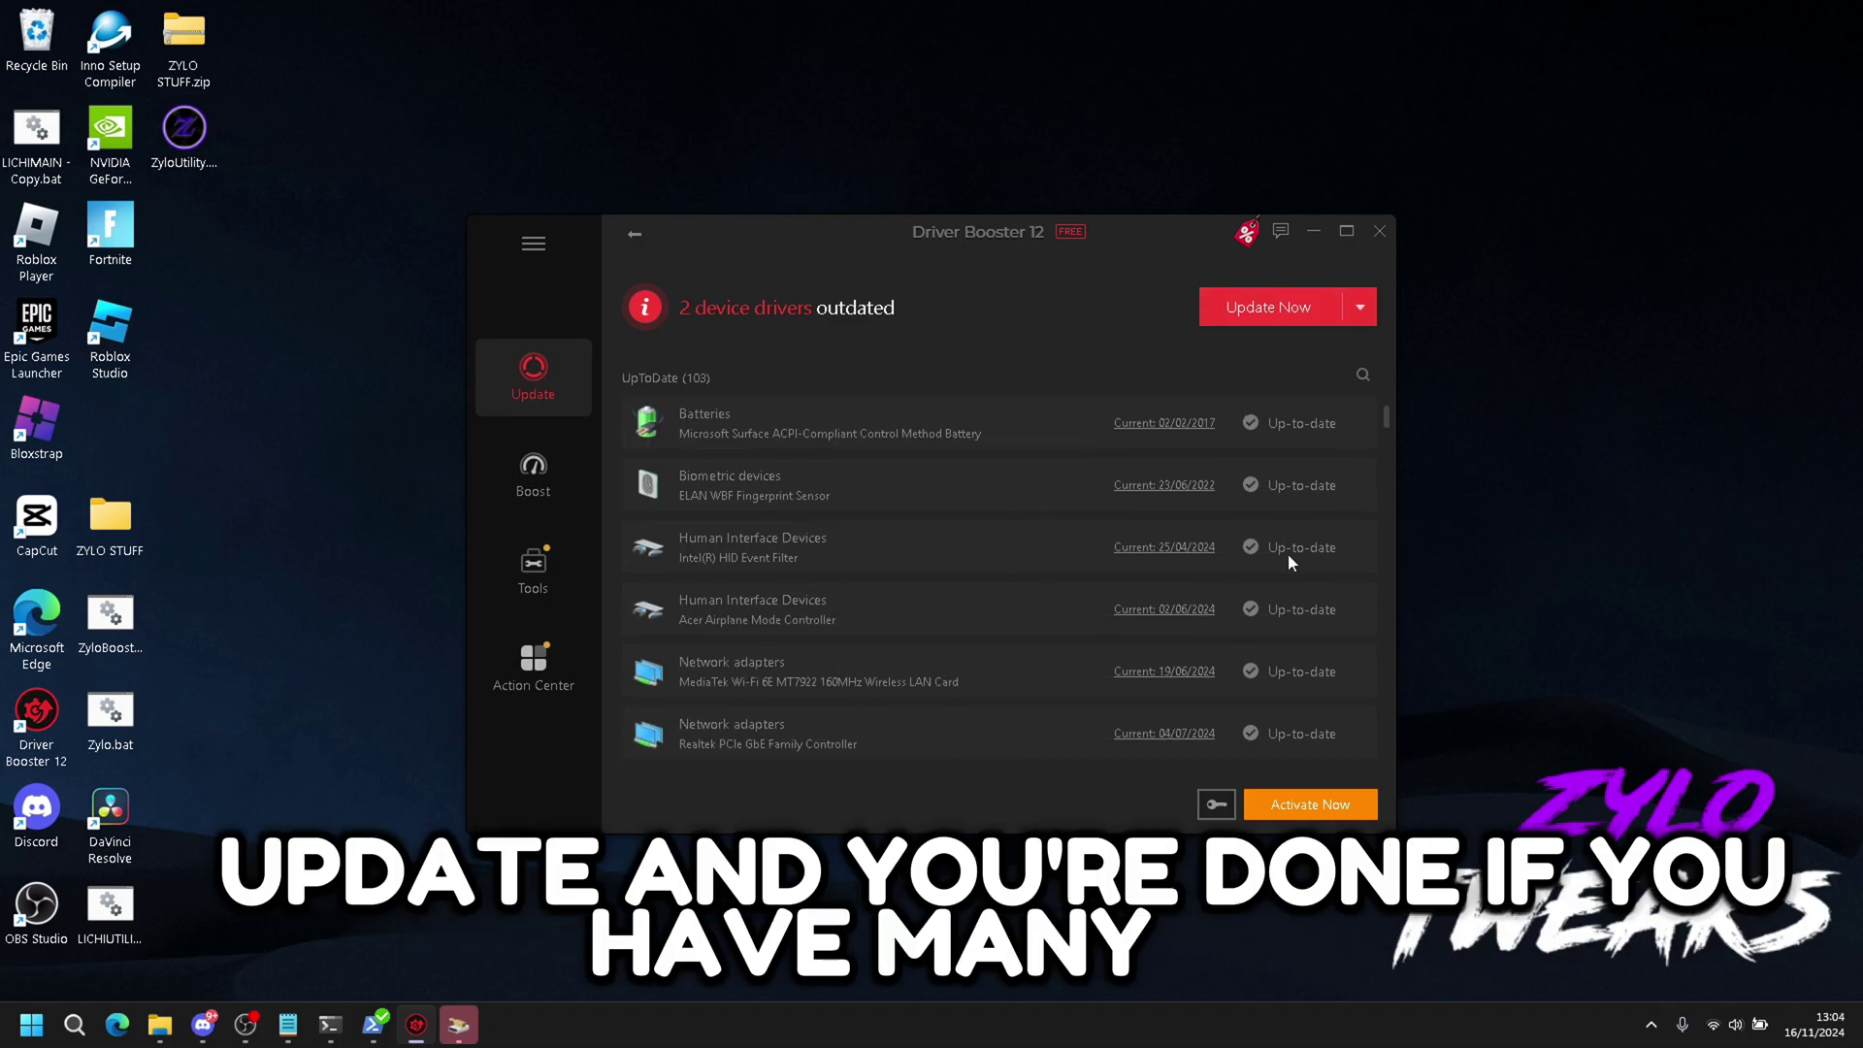
pyautogui.scroll(3, 1319, 584)
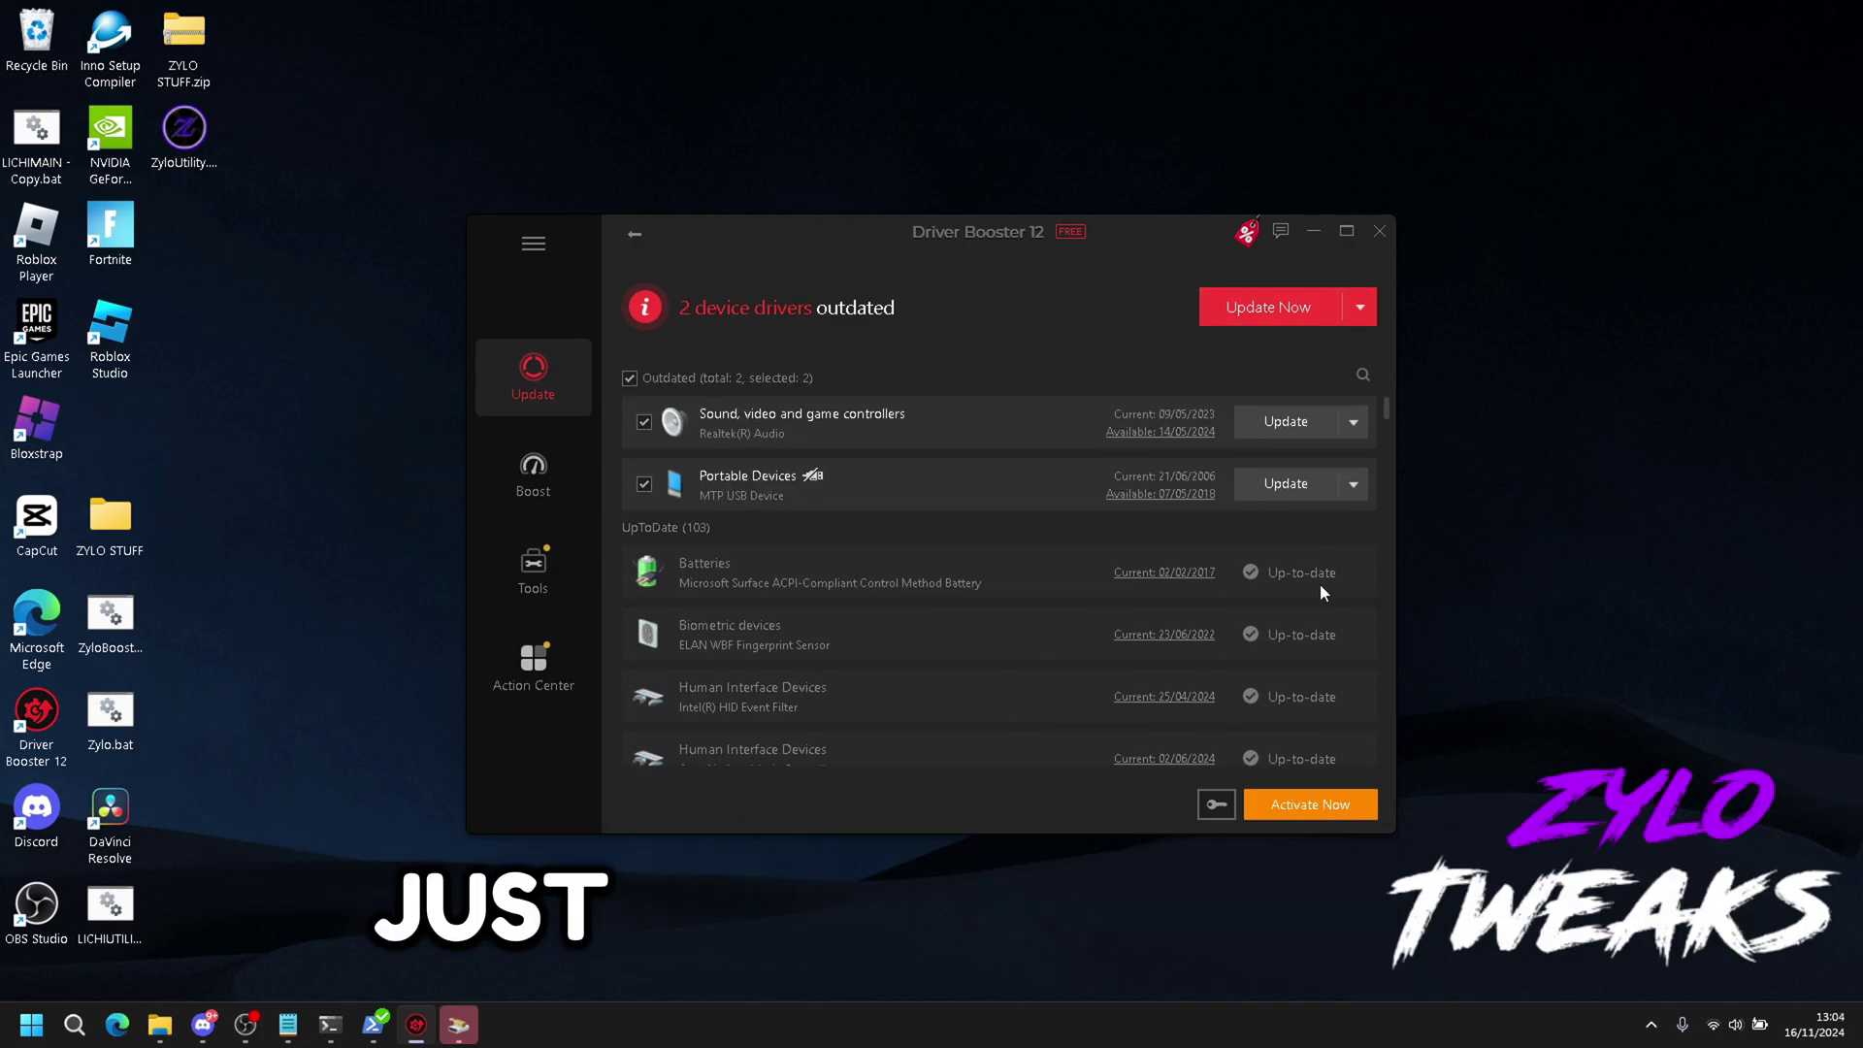
# Step: Close Driver Booster and review WinUtil's 'Tweaks are Finished' output in the terminal
pyautogui.click(1376, 232)
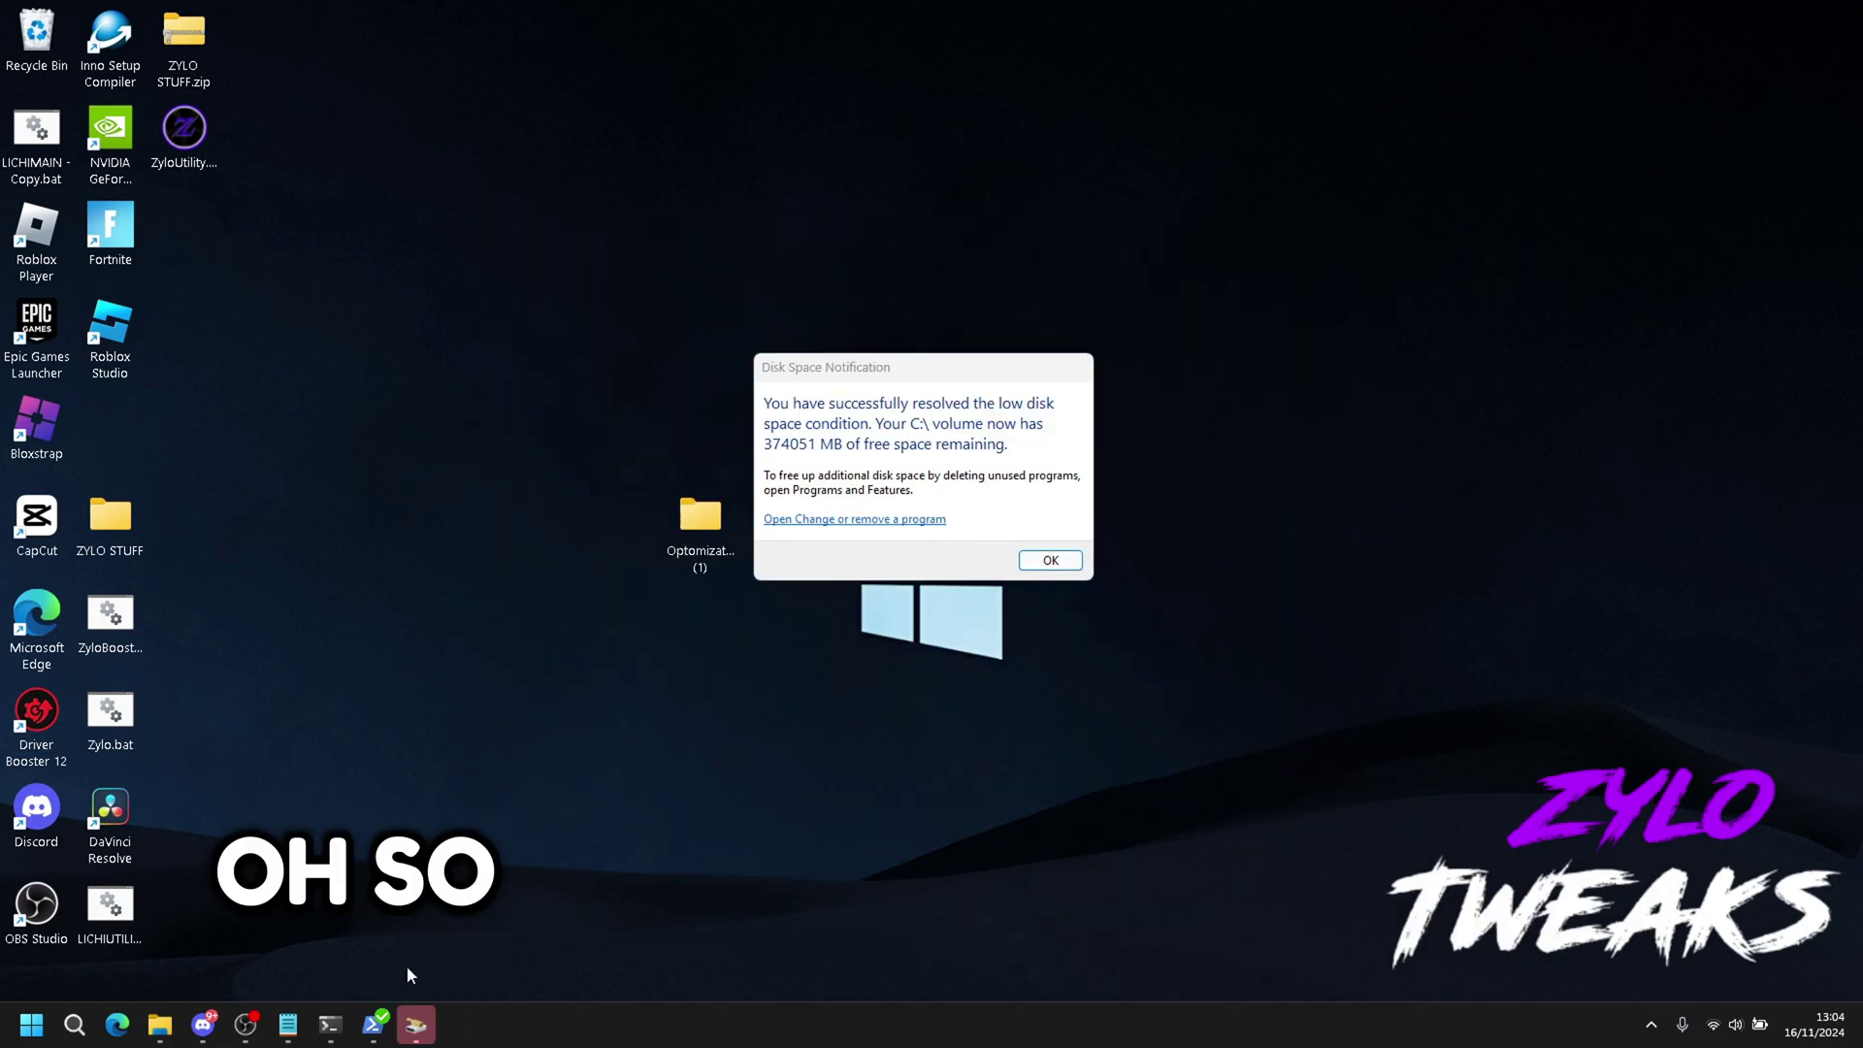
pyautogui.click(330, 1023)
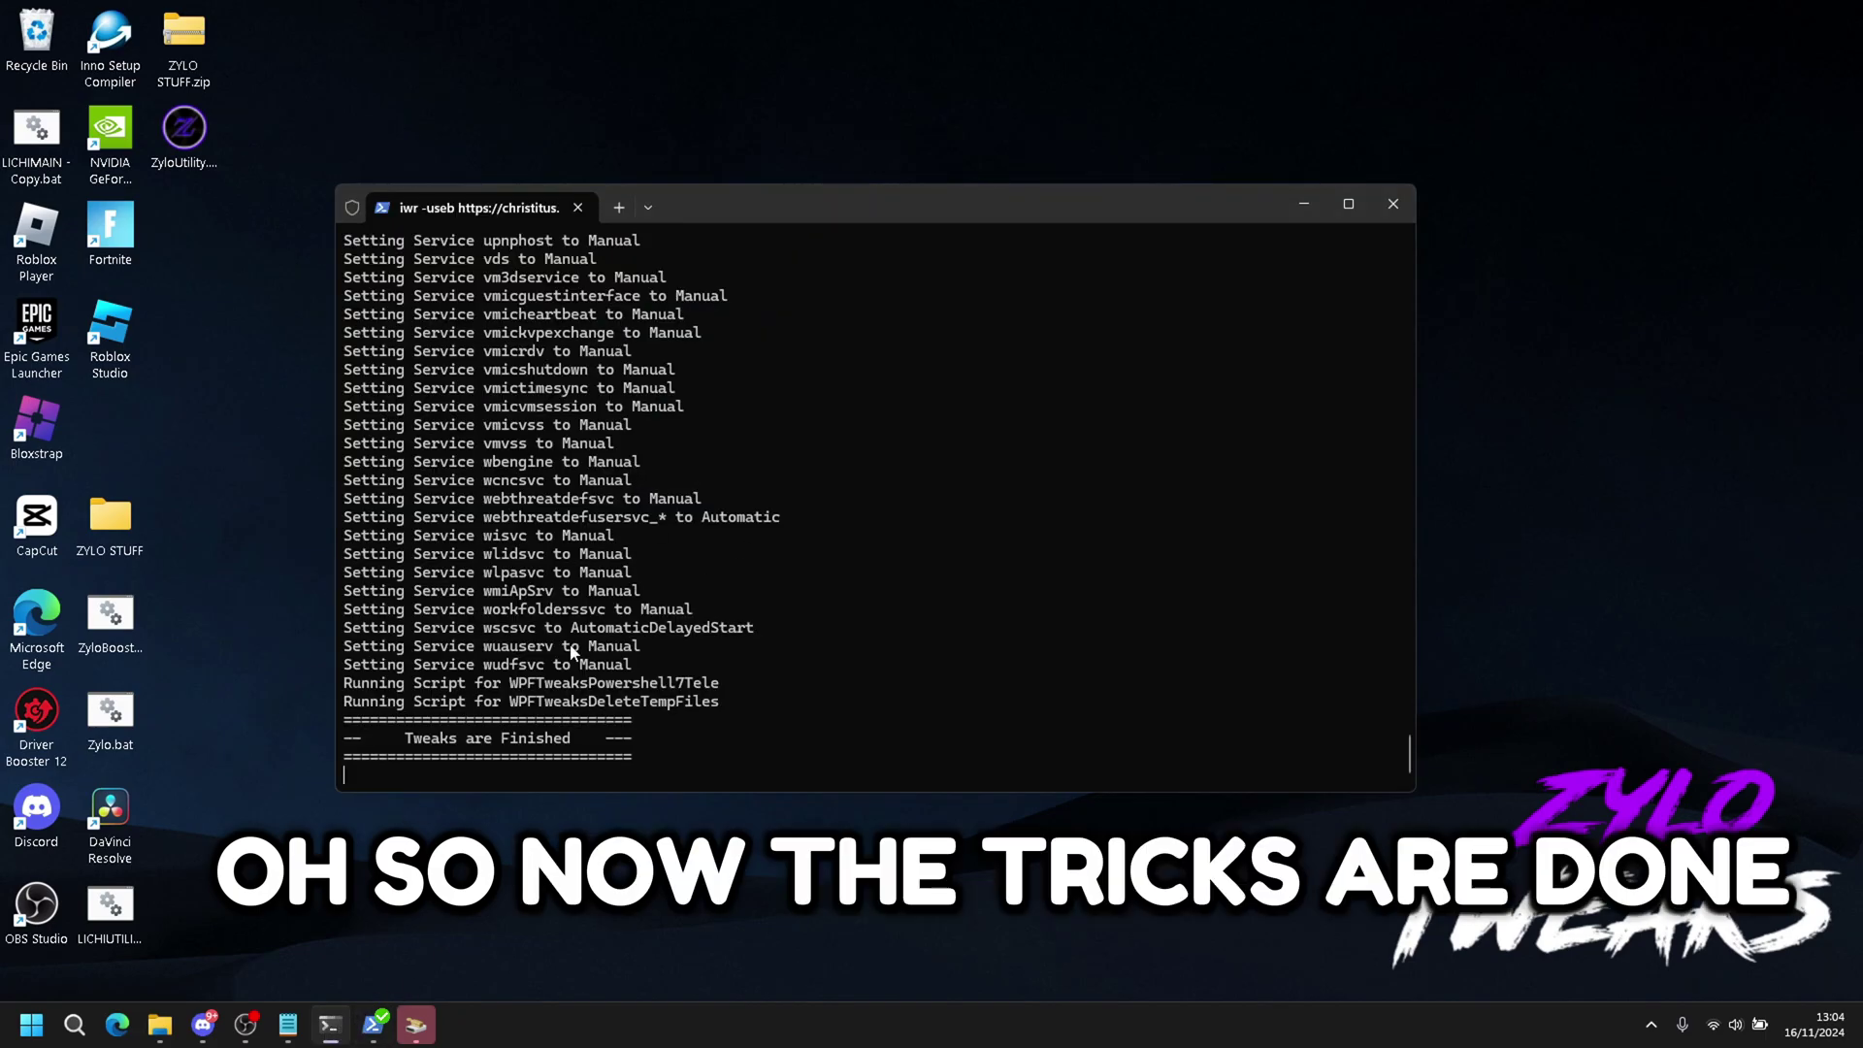
pyautogui.scroll(10, 941, 468)
pyautogui.scroll(-9, 949, 451)
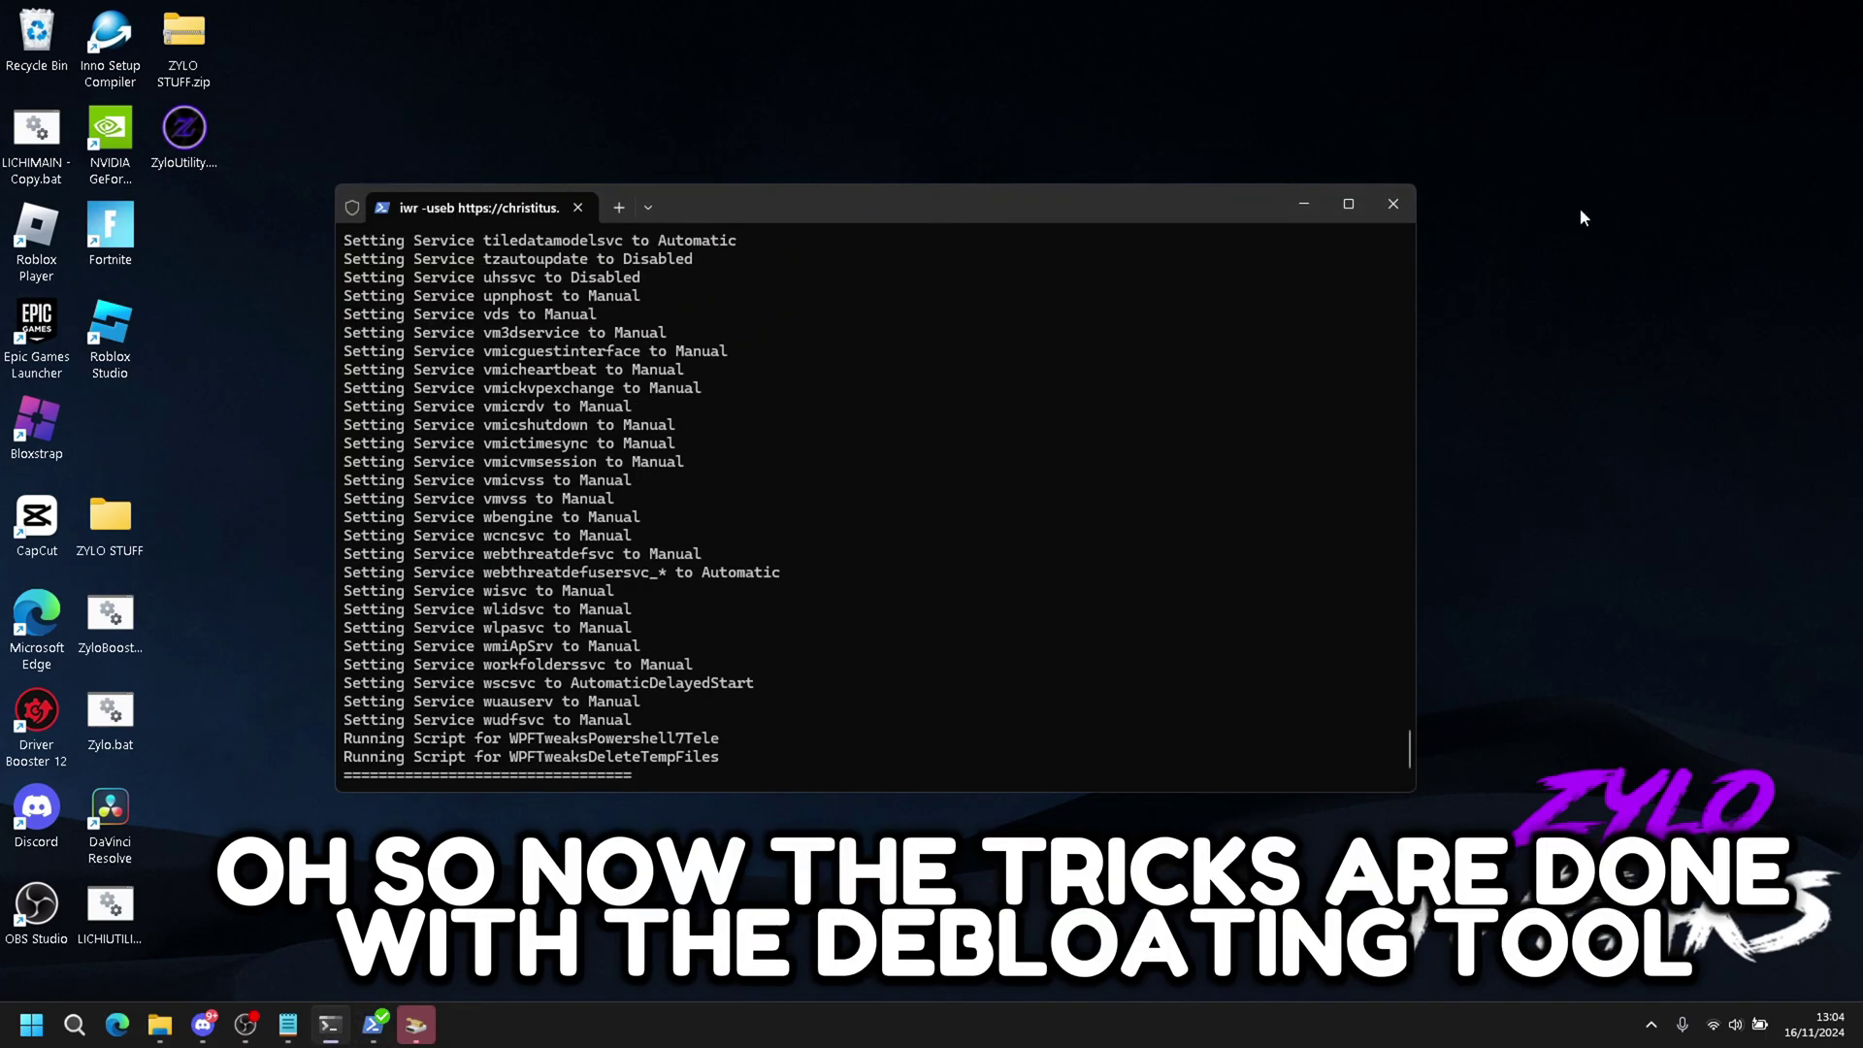
# Step: Close the terminal, dismiss the disk space notification, and close the leftover Notepad notes
pyautogui.click(1394, 204)
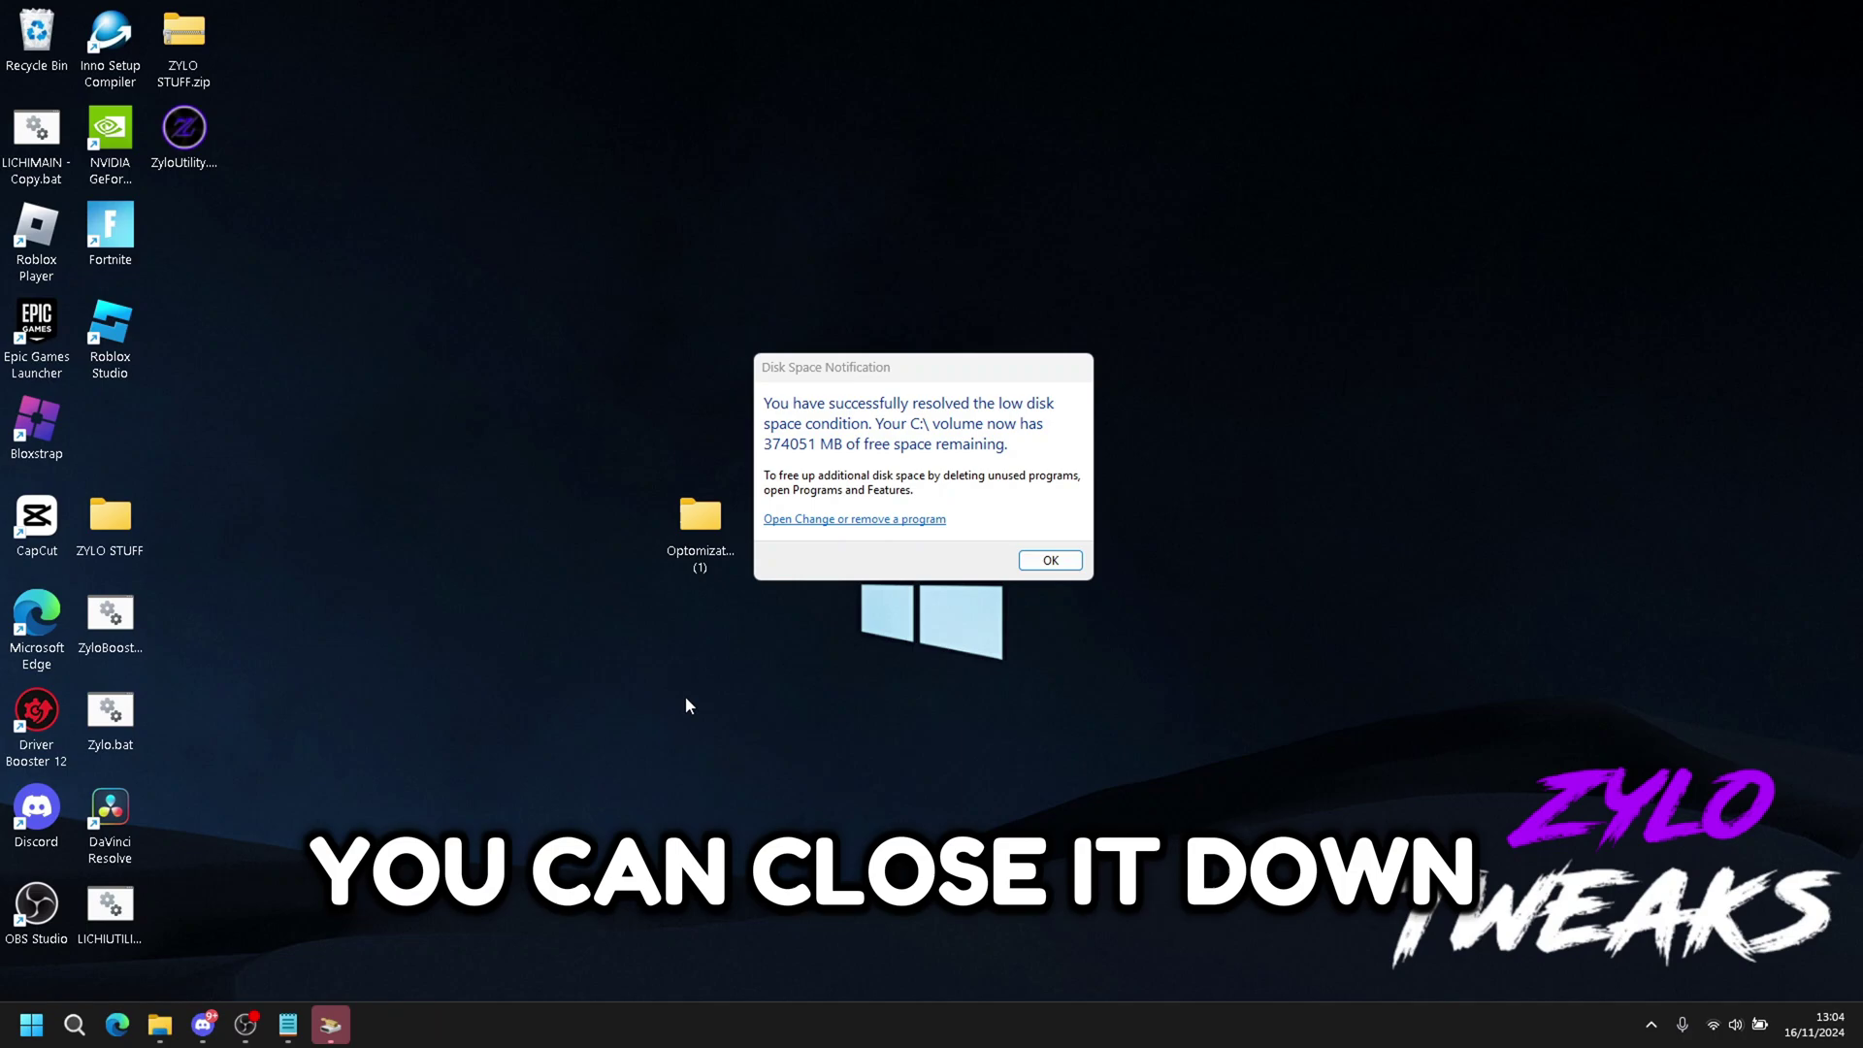
pyautogui.click(1050, 560)
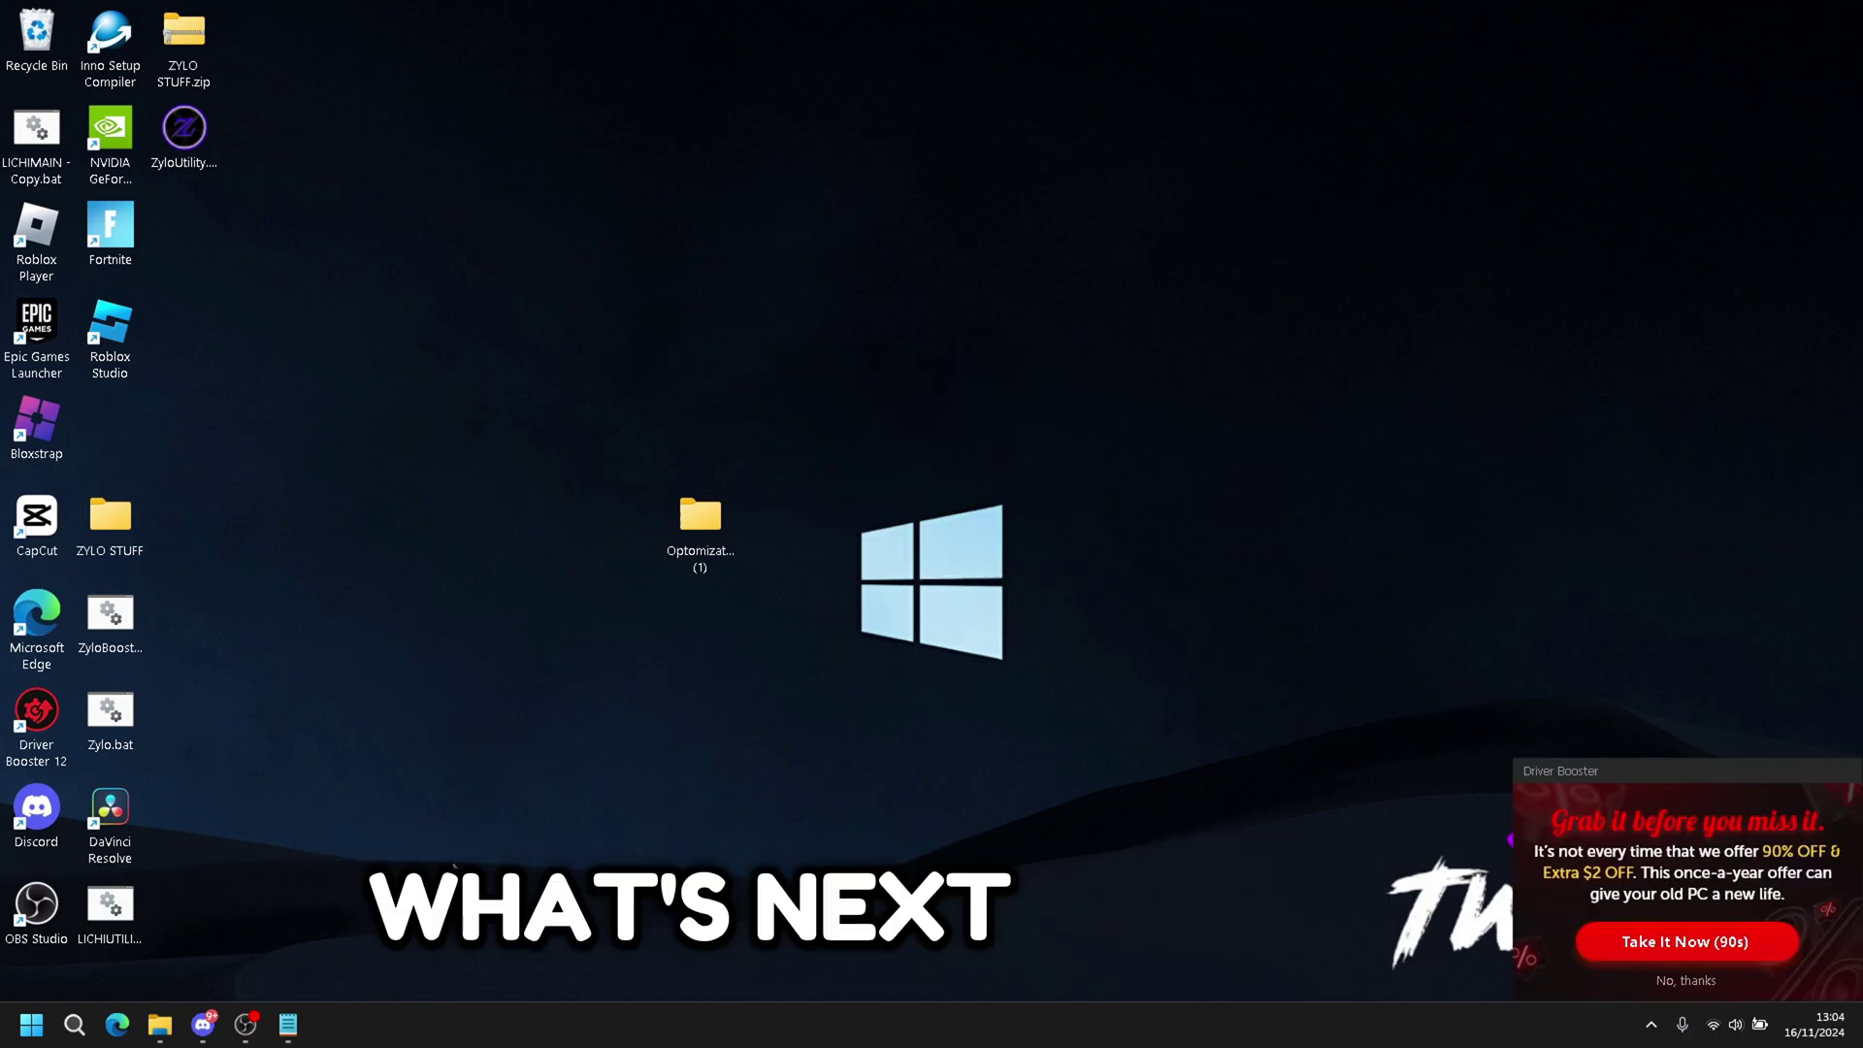
pyautogui.click(296, 1024)
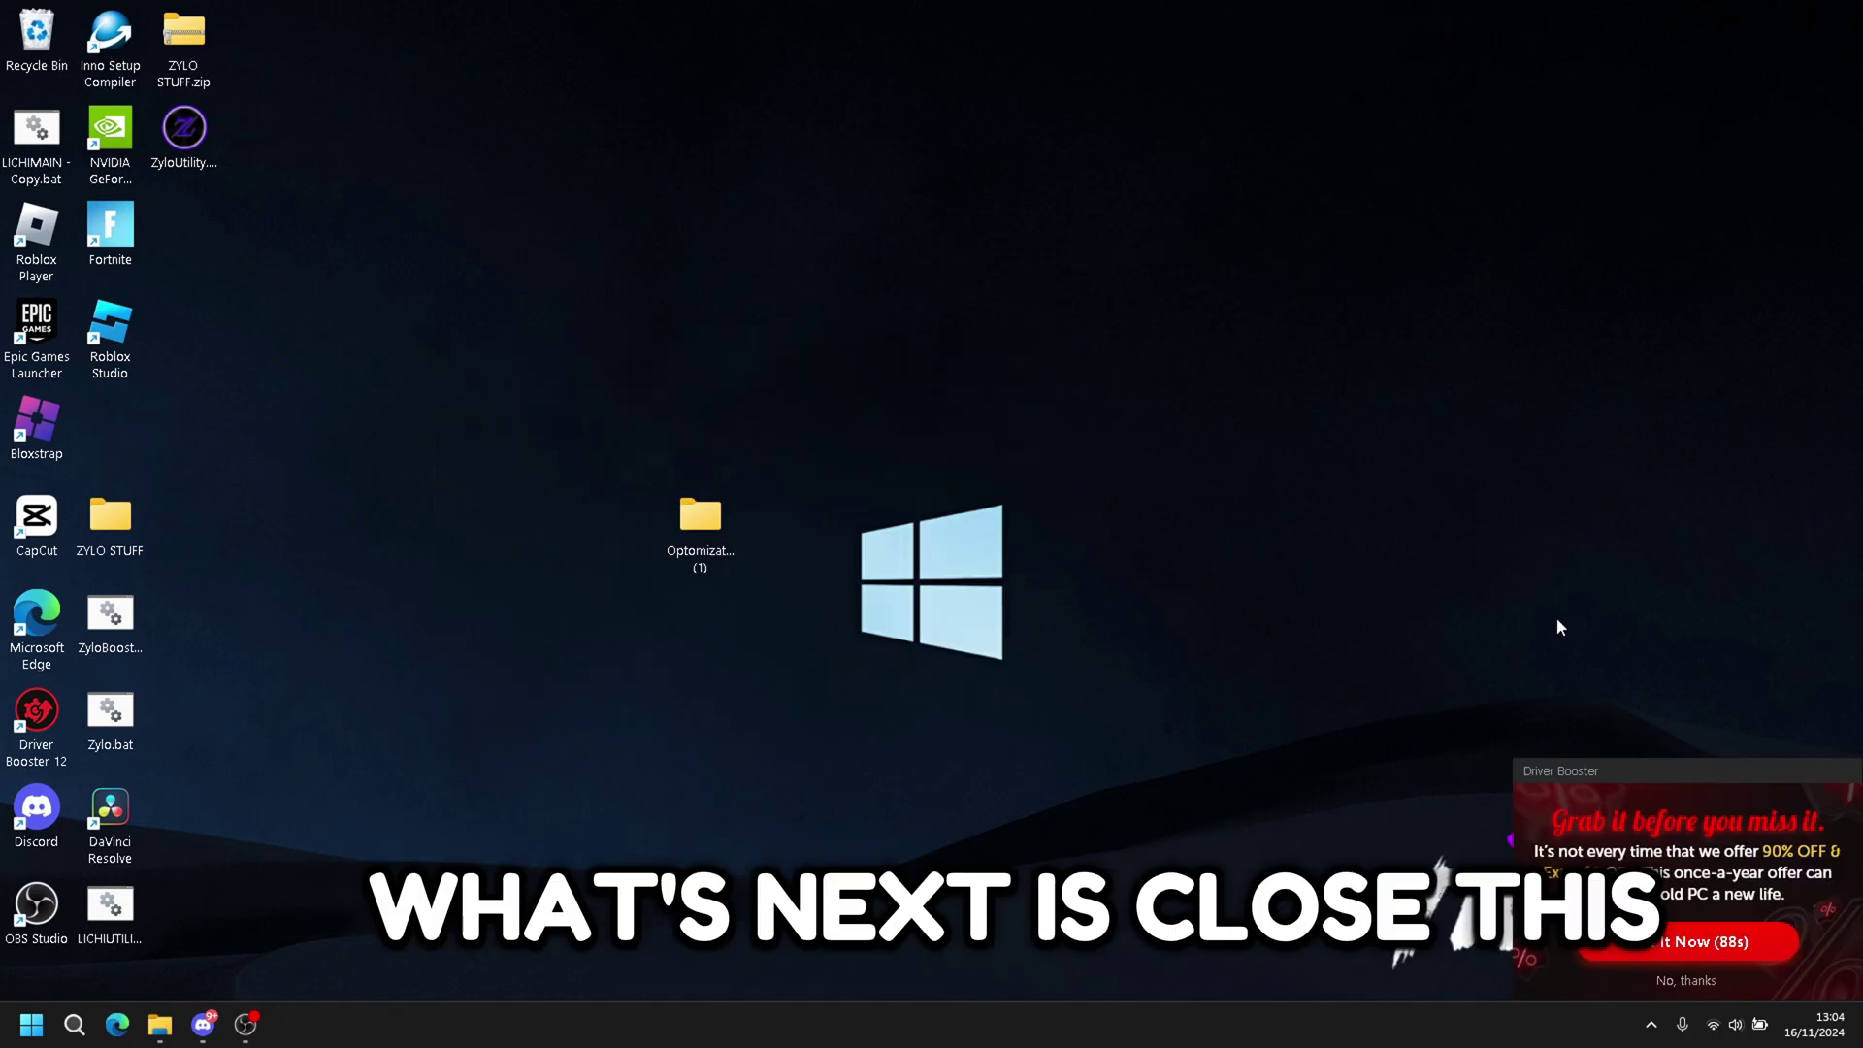
# Step: Dismiss the Driver Booster promo and copy the powercfg duplicatescheme command from Optomization's Opti.txt
pyautogui.click(1678, 982)
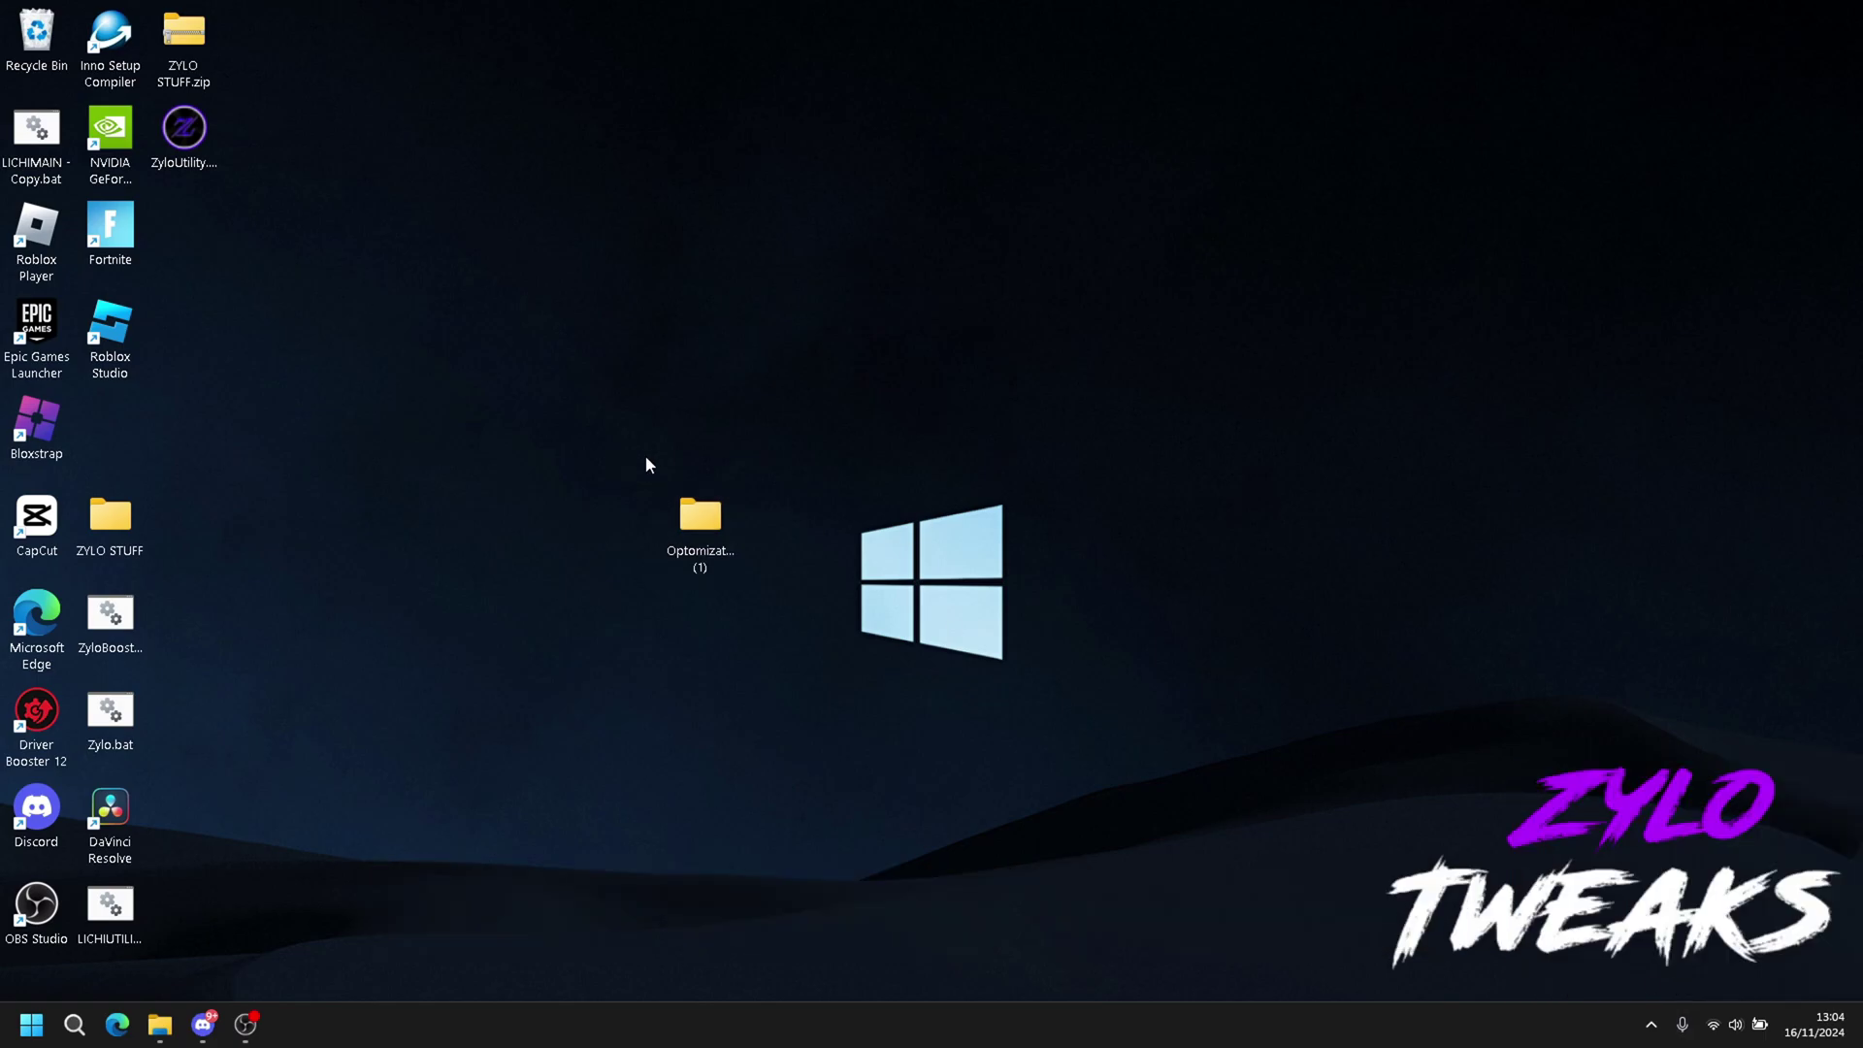
pyautogui.doubleClick(718, 519)
pyautogui.doubleClick(339, 171)
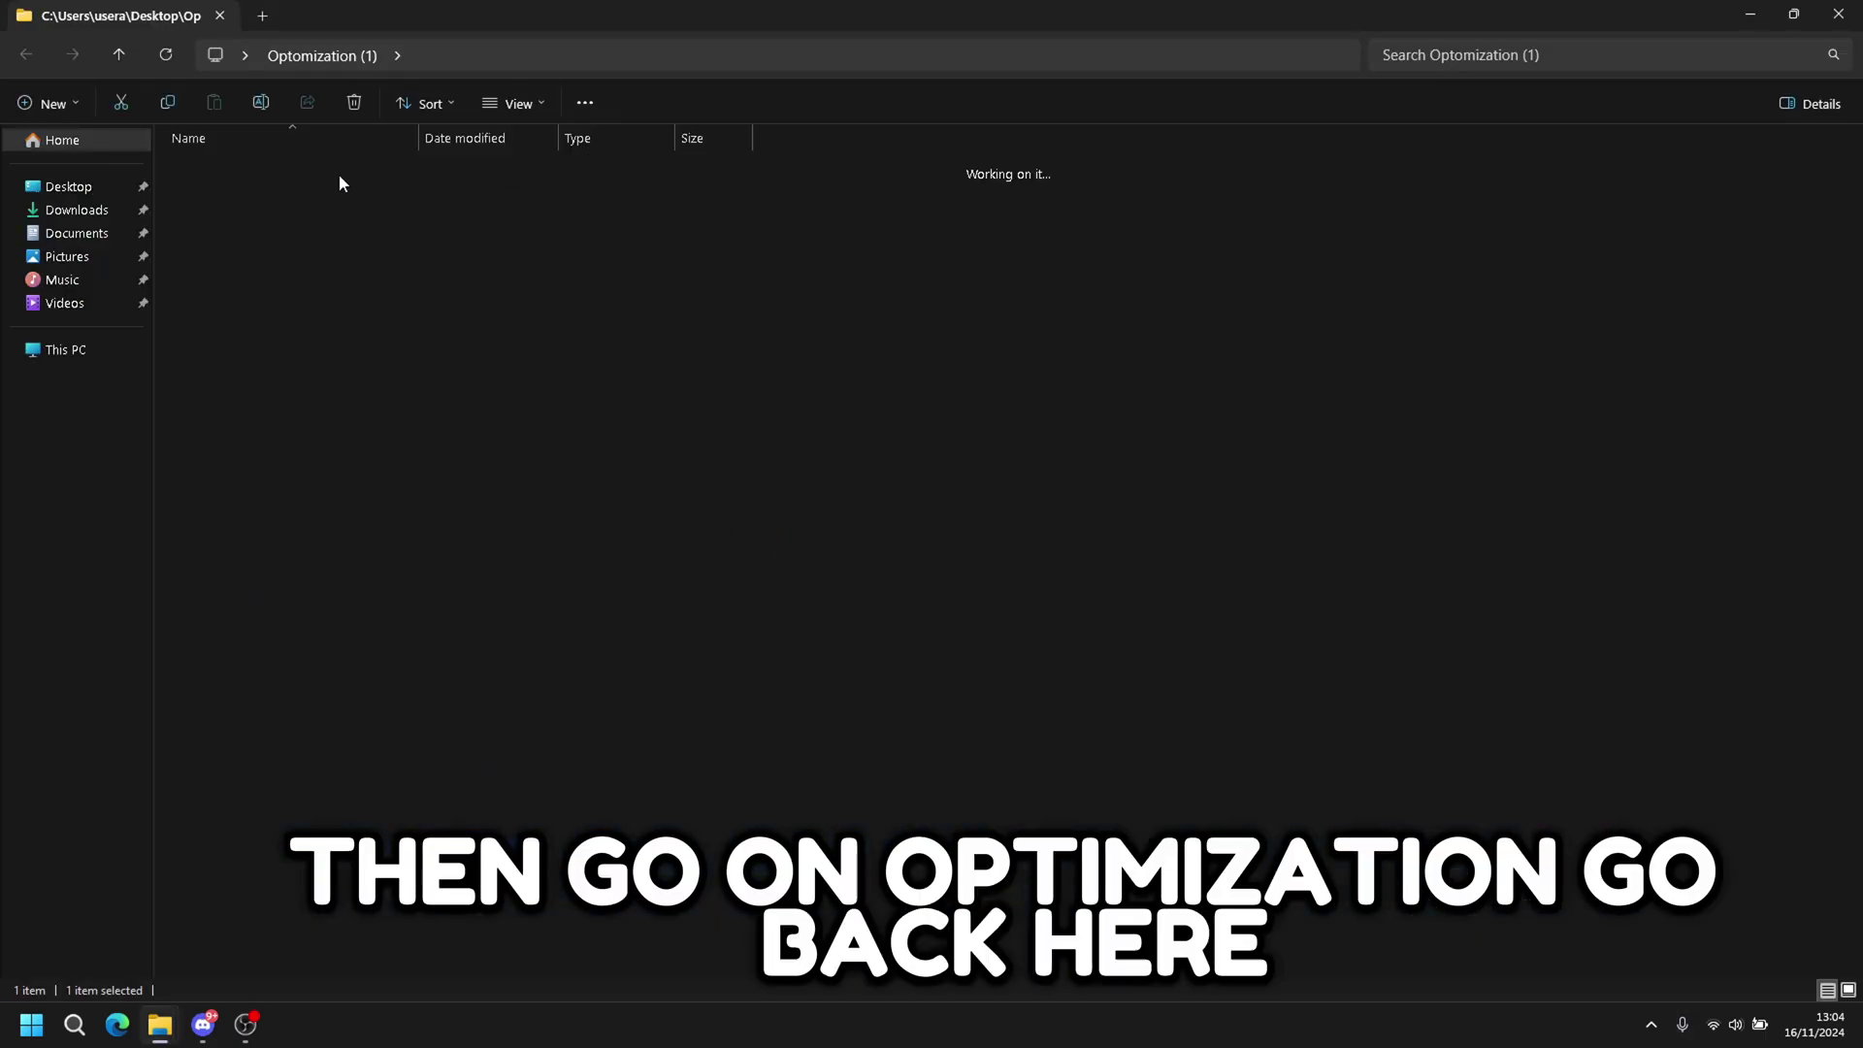
pyautogui.doubleClick(311, 187)
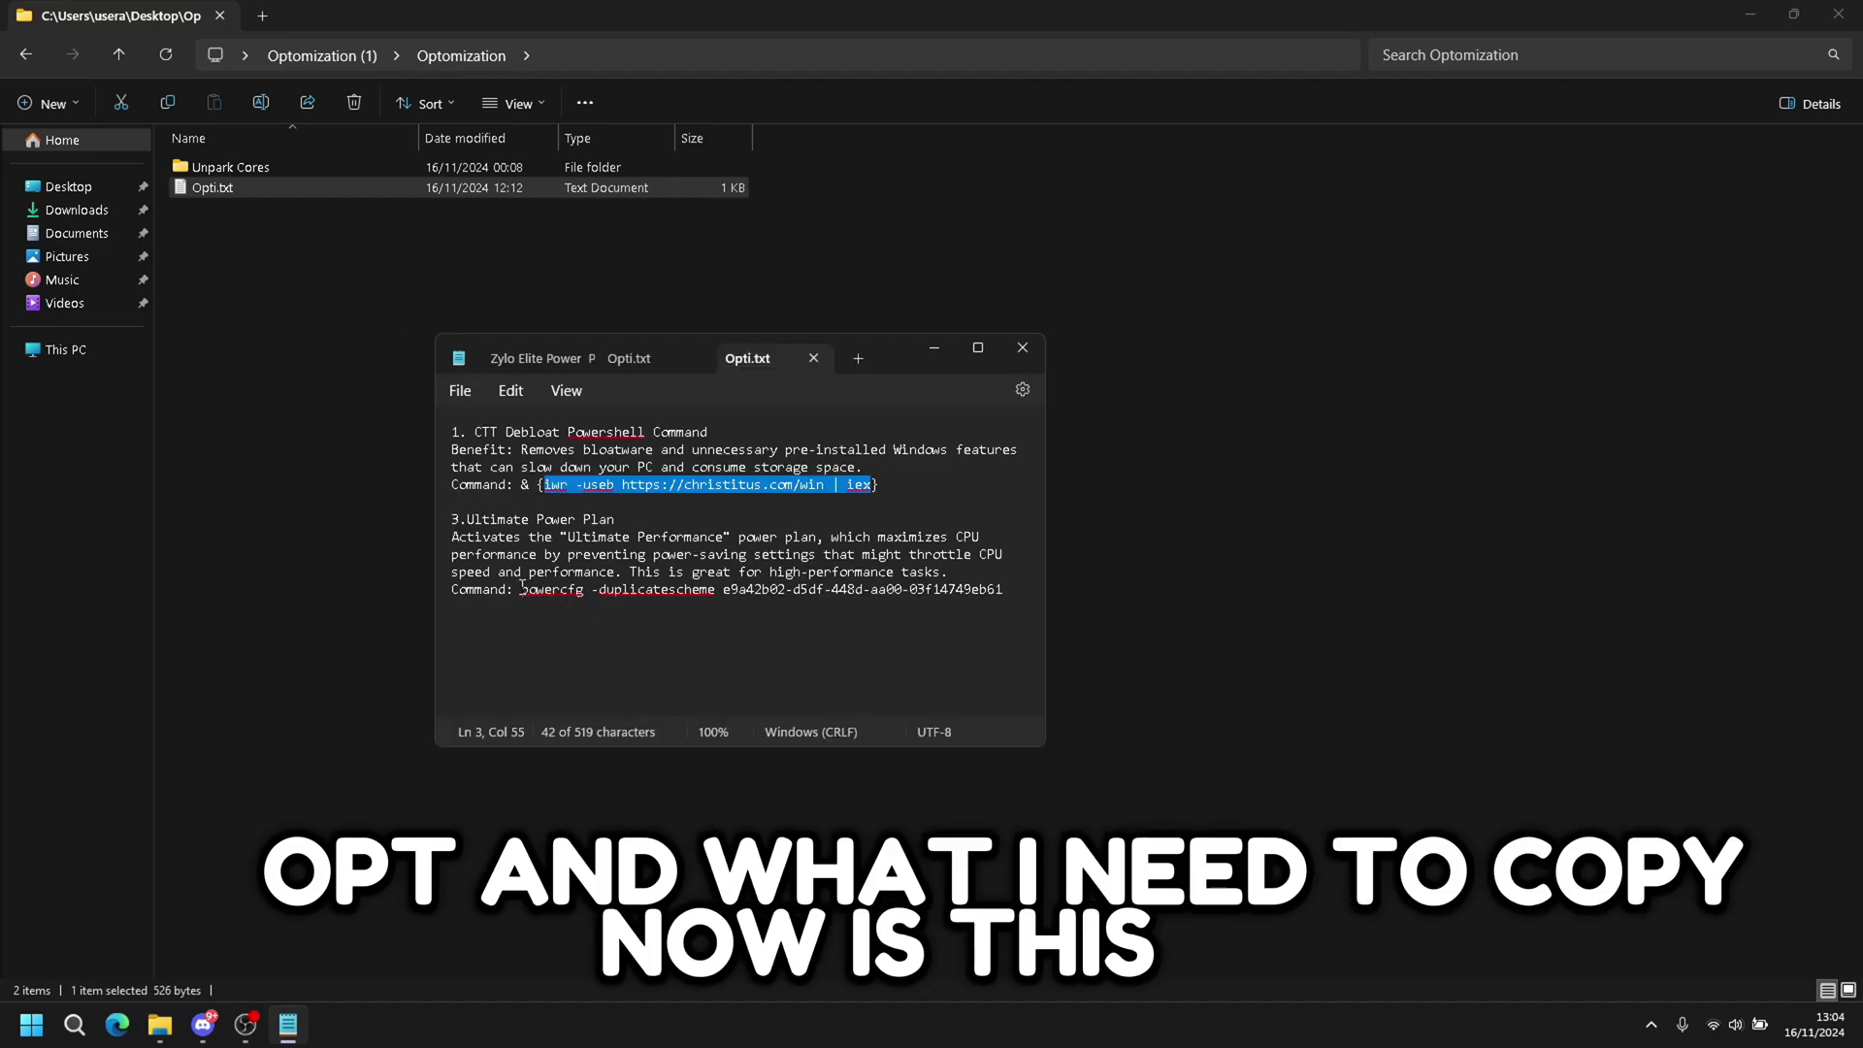
pyautogui.moveTo(522, 589); pyautogui.dragTo(1005, 592)
pyautogui.hotkey('ctrl', 'c')
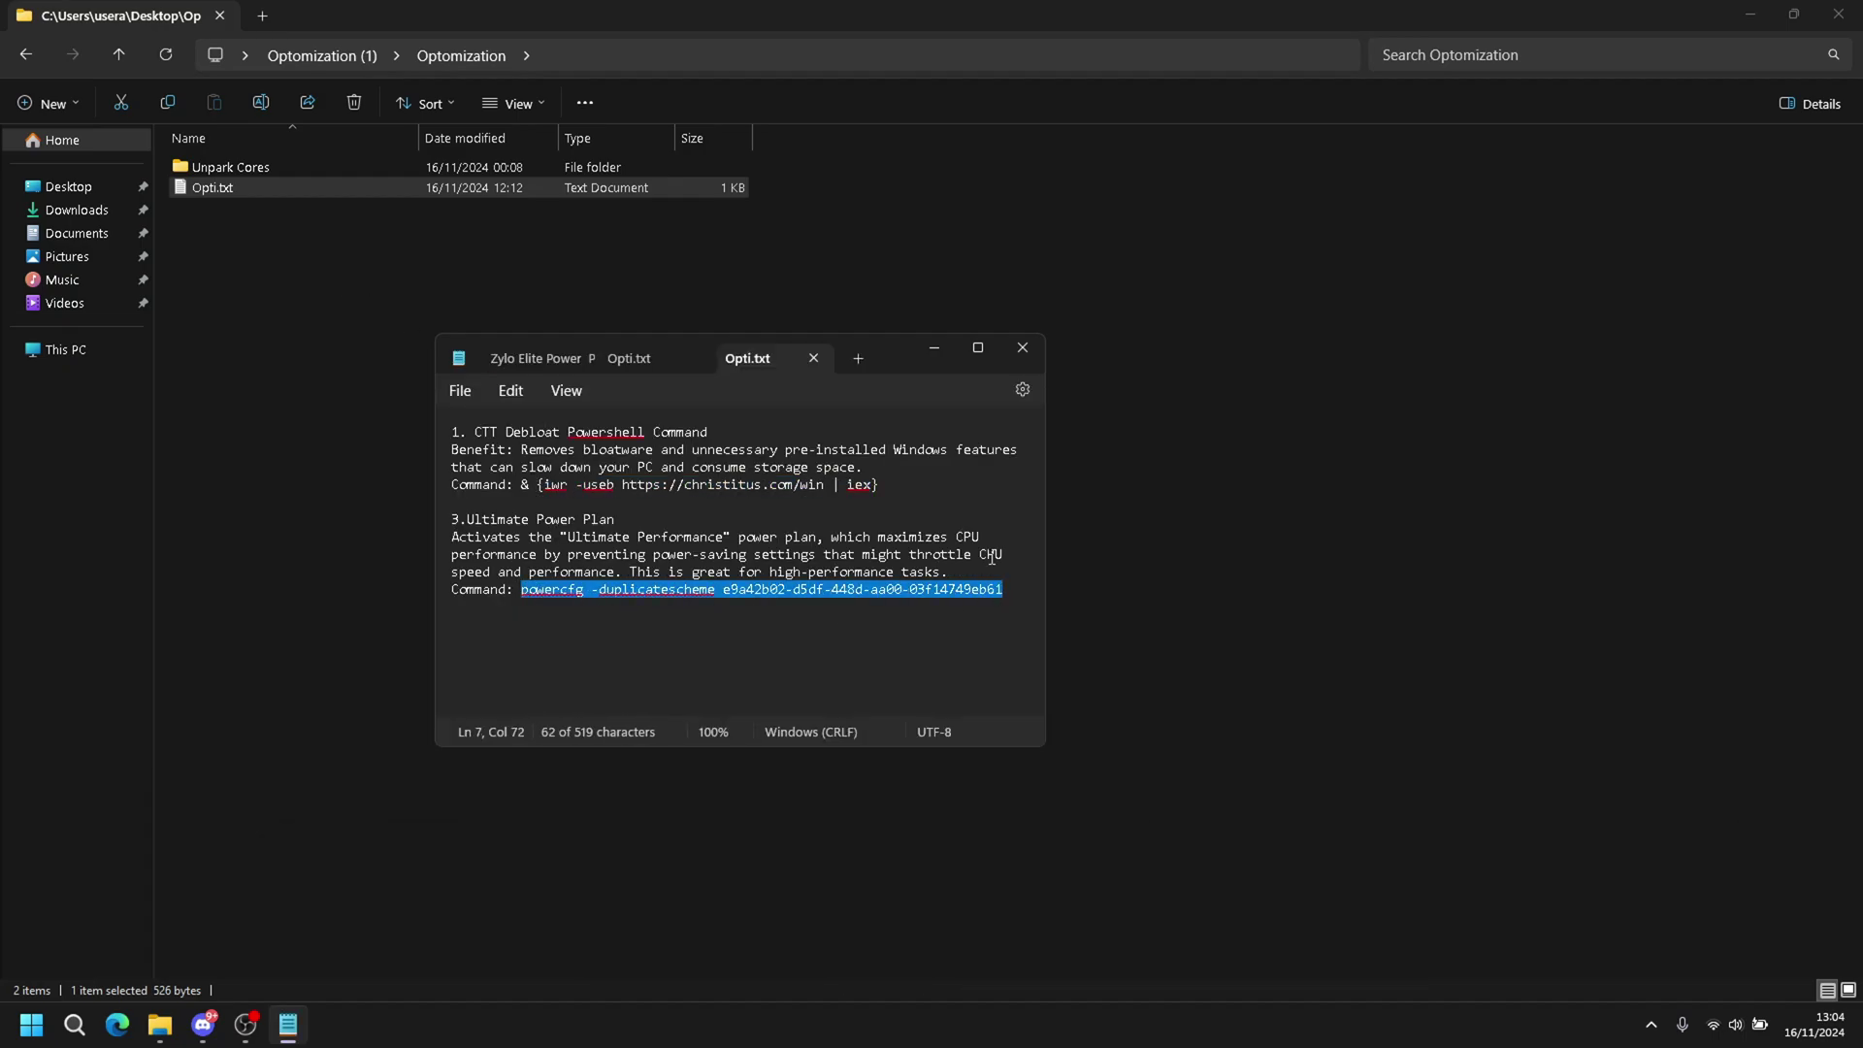
pyautogui.click(1025, 346)
# Step: Paste and run the command in an administrator Command Prompt to add Ultimate Performance
pyautogui.press('super')
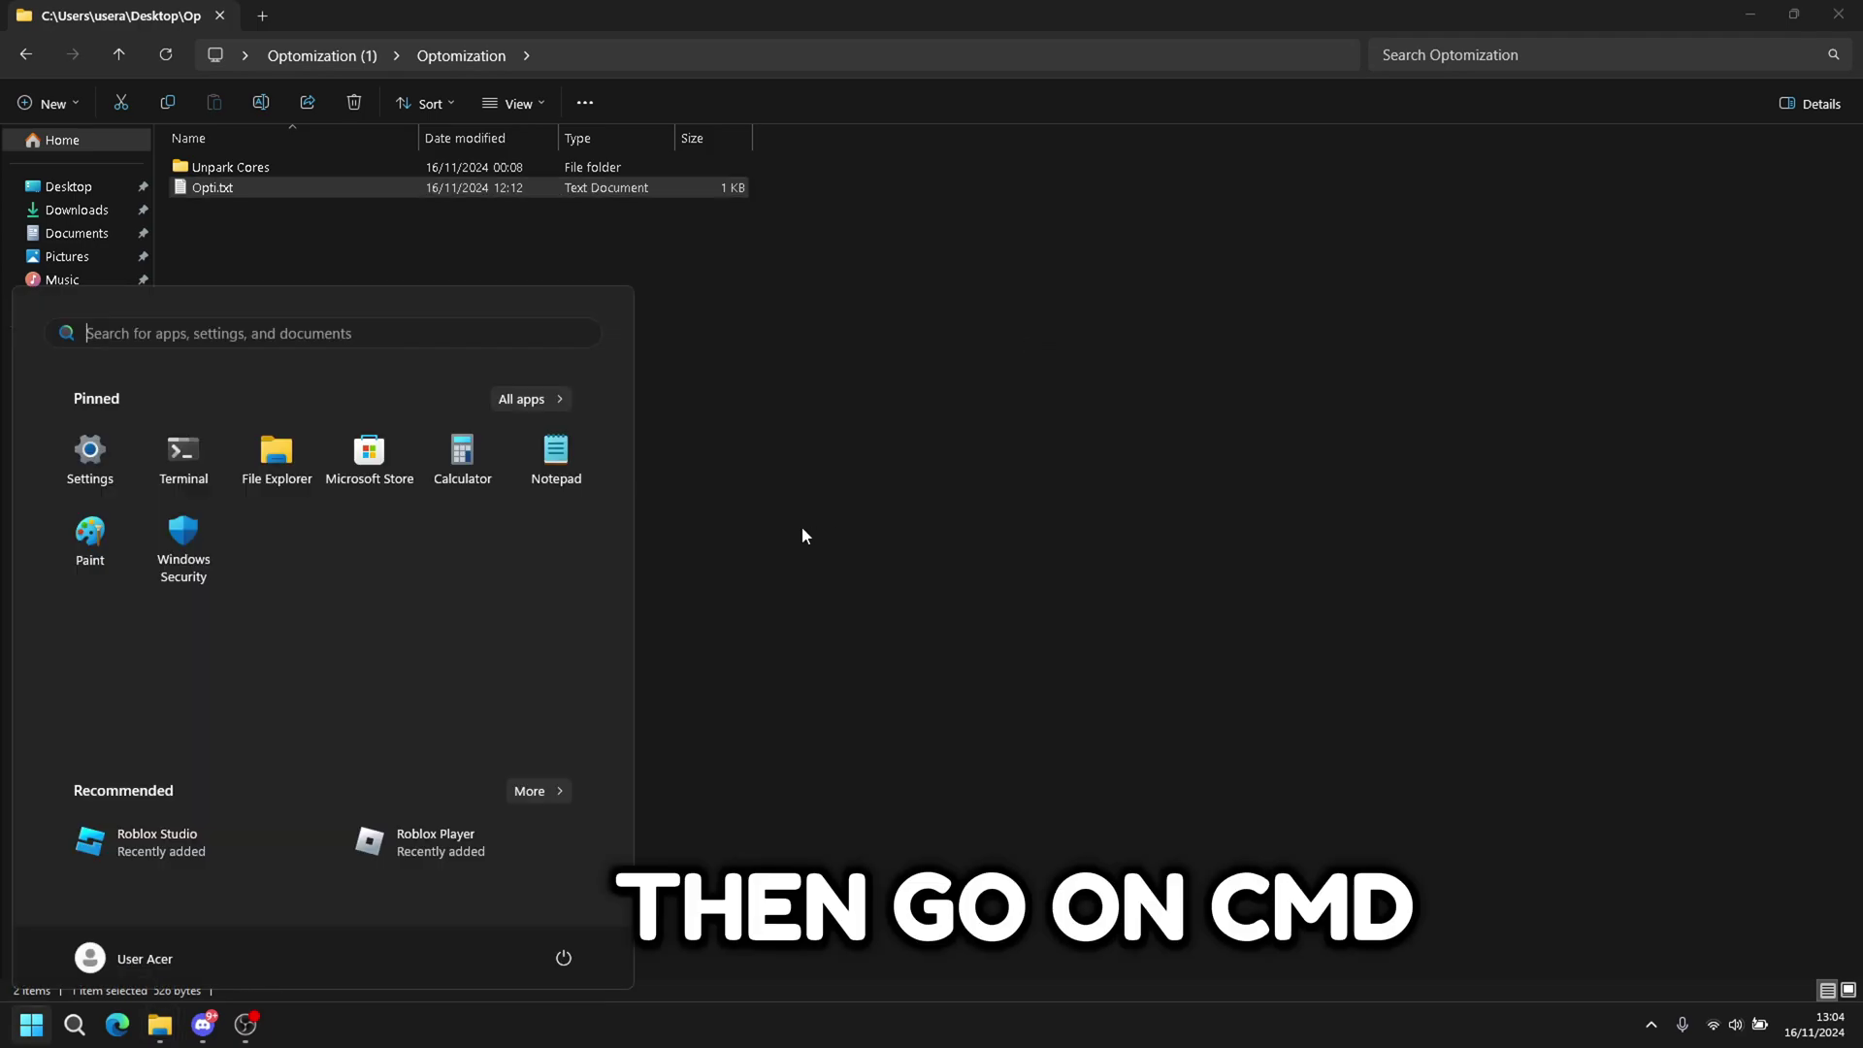
pyautogui.write('cmd')
pyautogui.hotkey('ctrl', 'shift', 'Return')
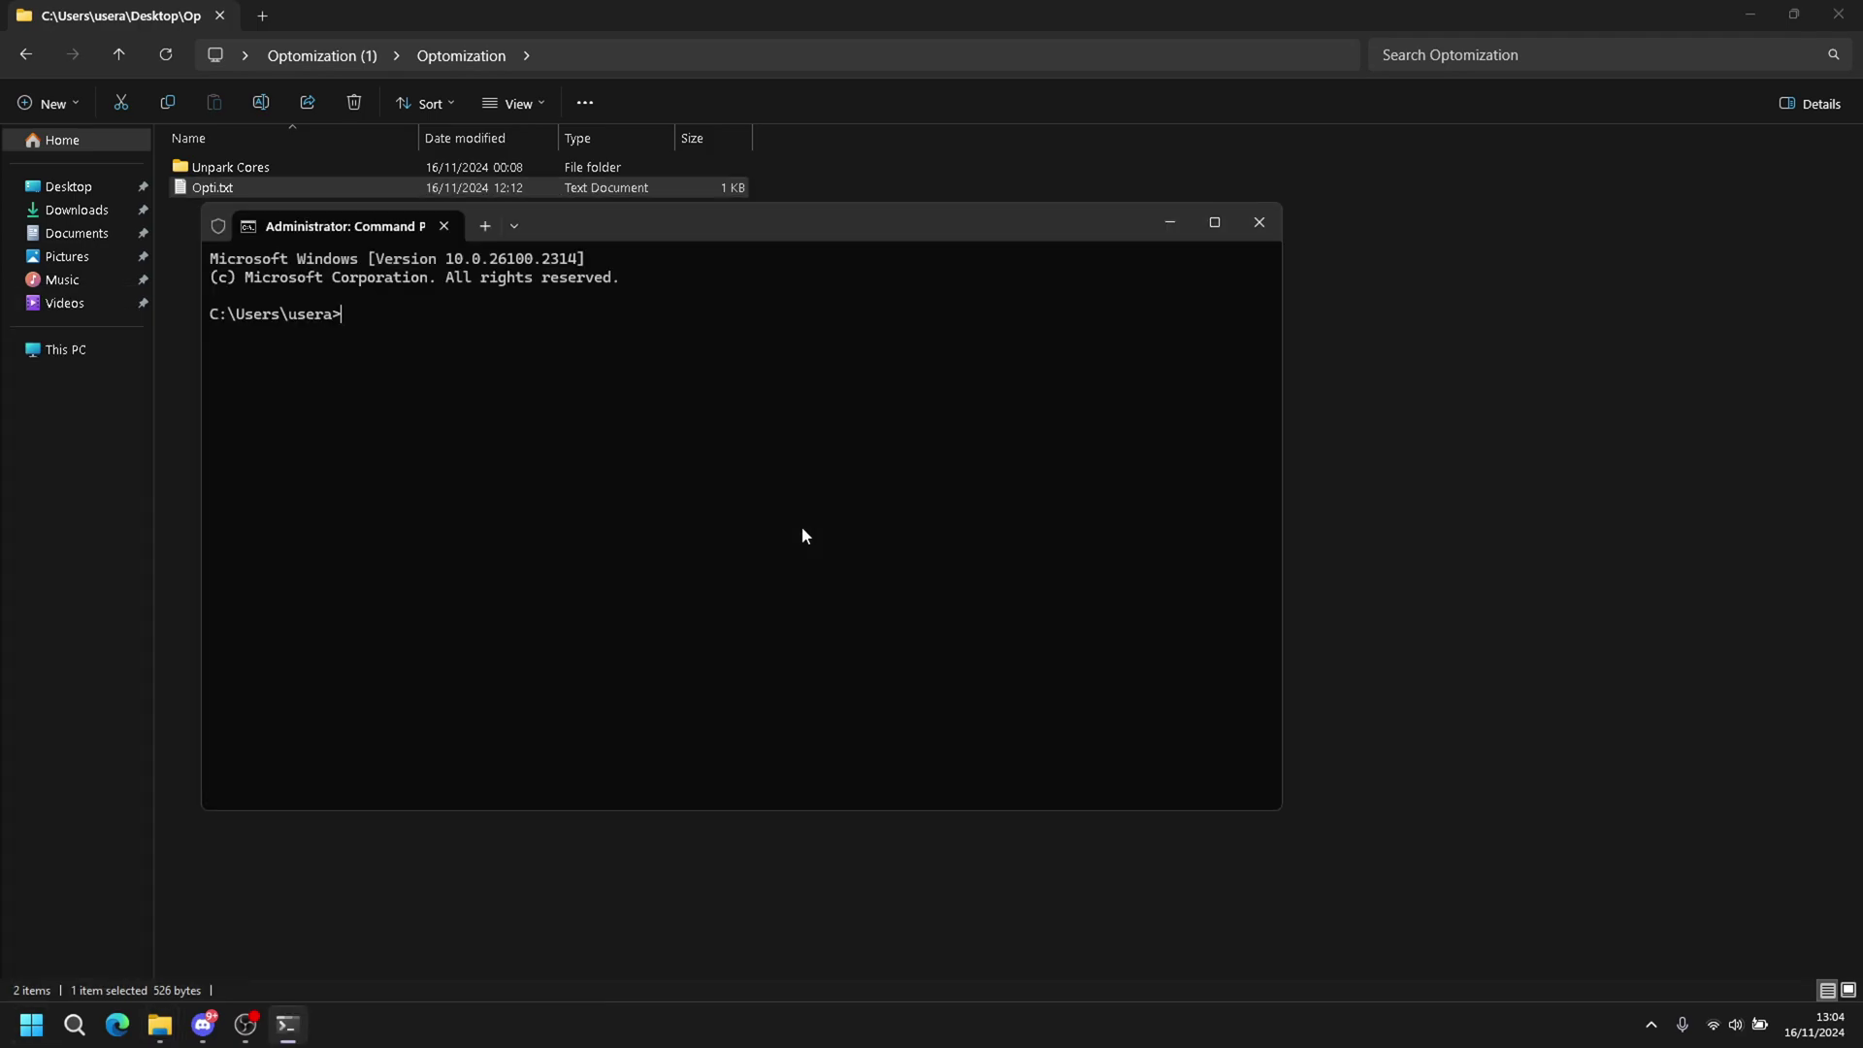
pyautogui.hotkey('ctrl', 'v')
pyautogui.press('Return')
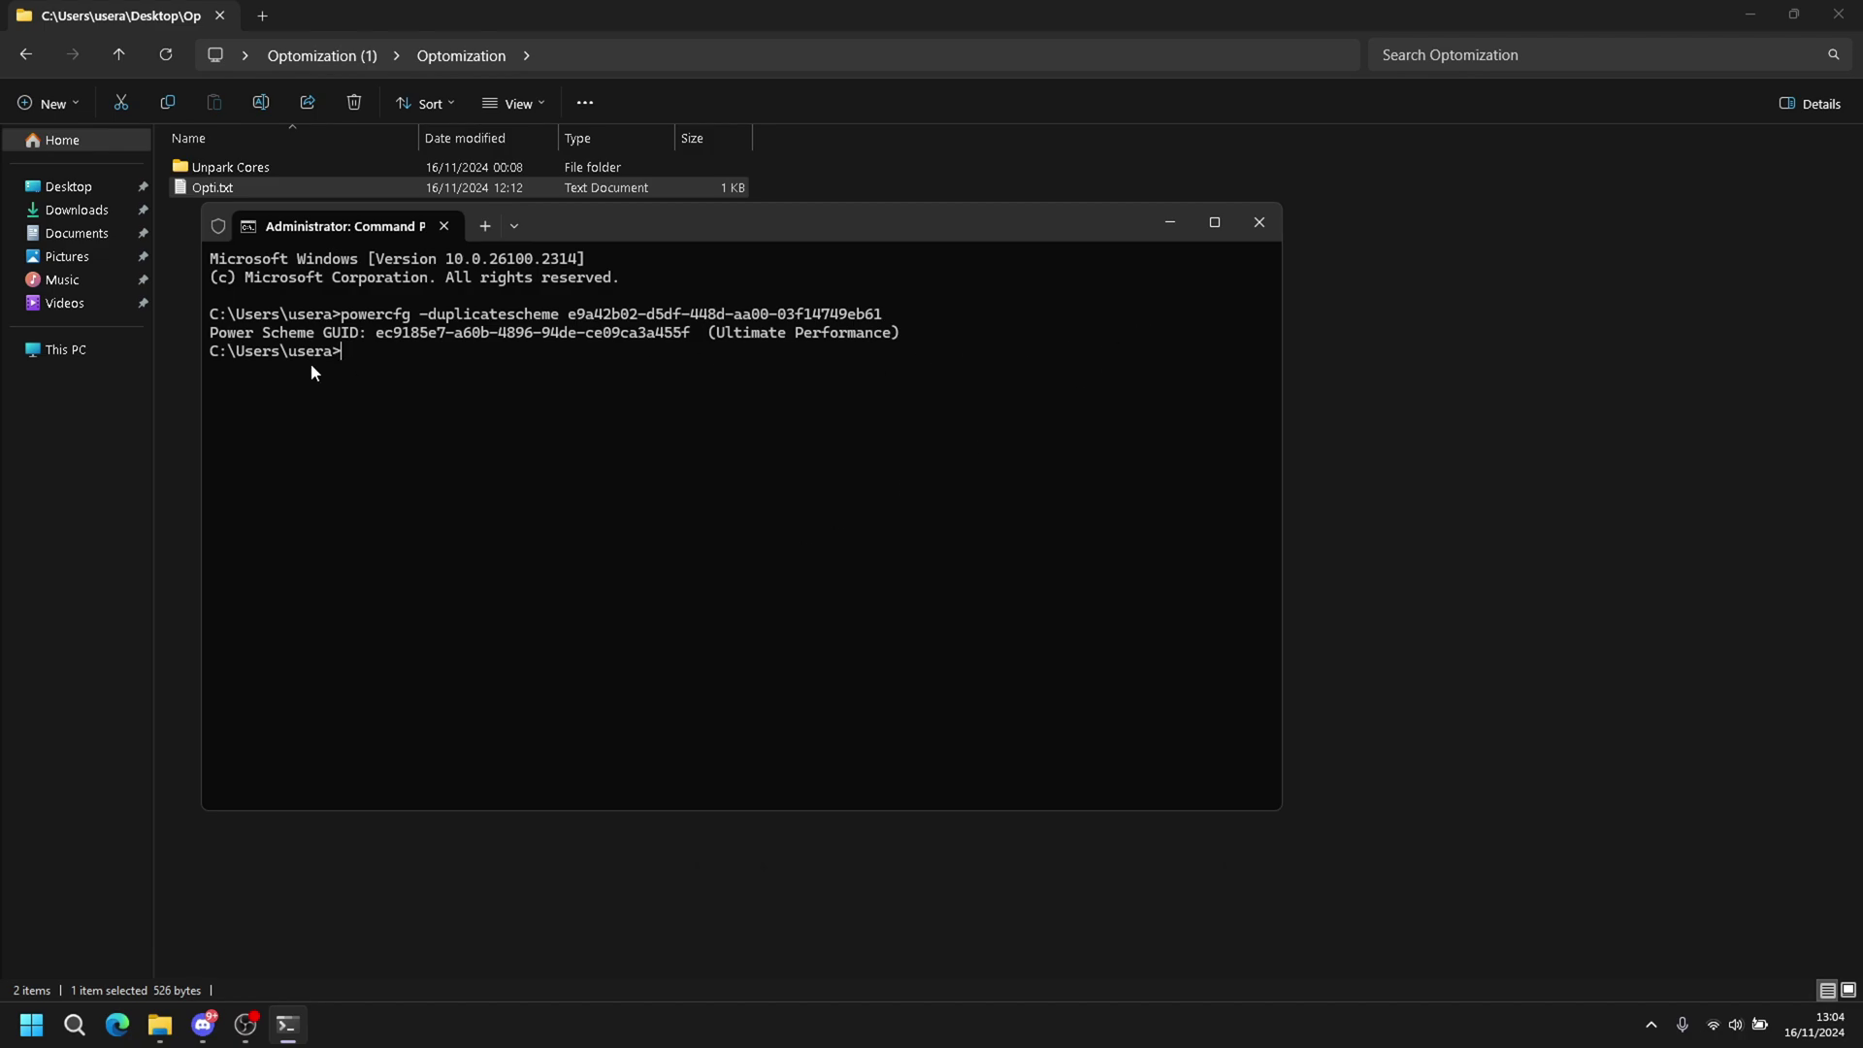
# Step: Make Ultimate Performance the active power plan and open its plan settings
pyautogui.click(1259, 222)
pyautogui.press('super')
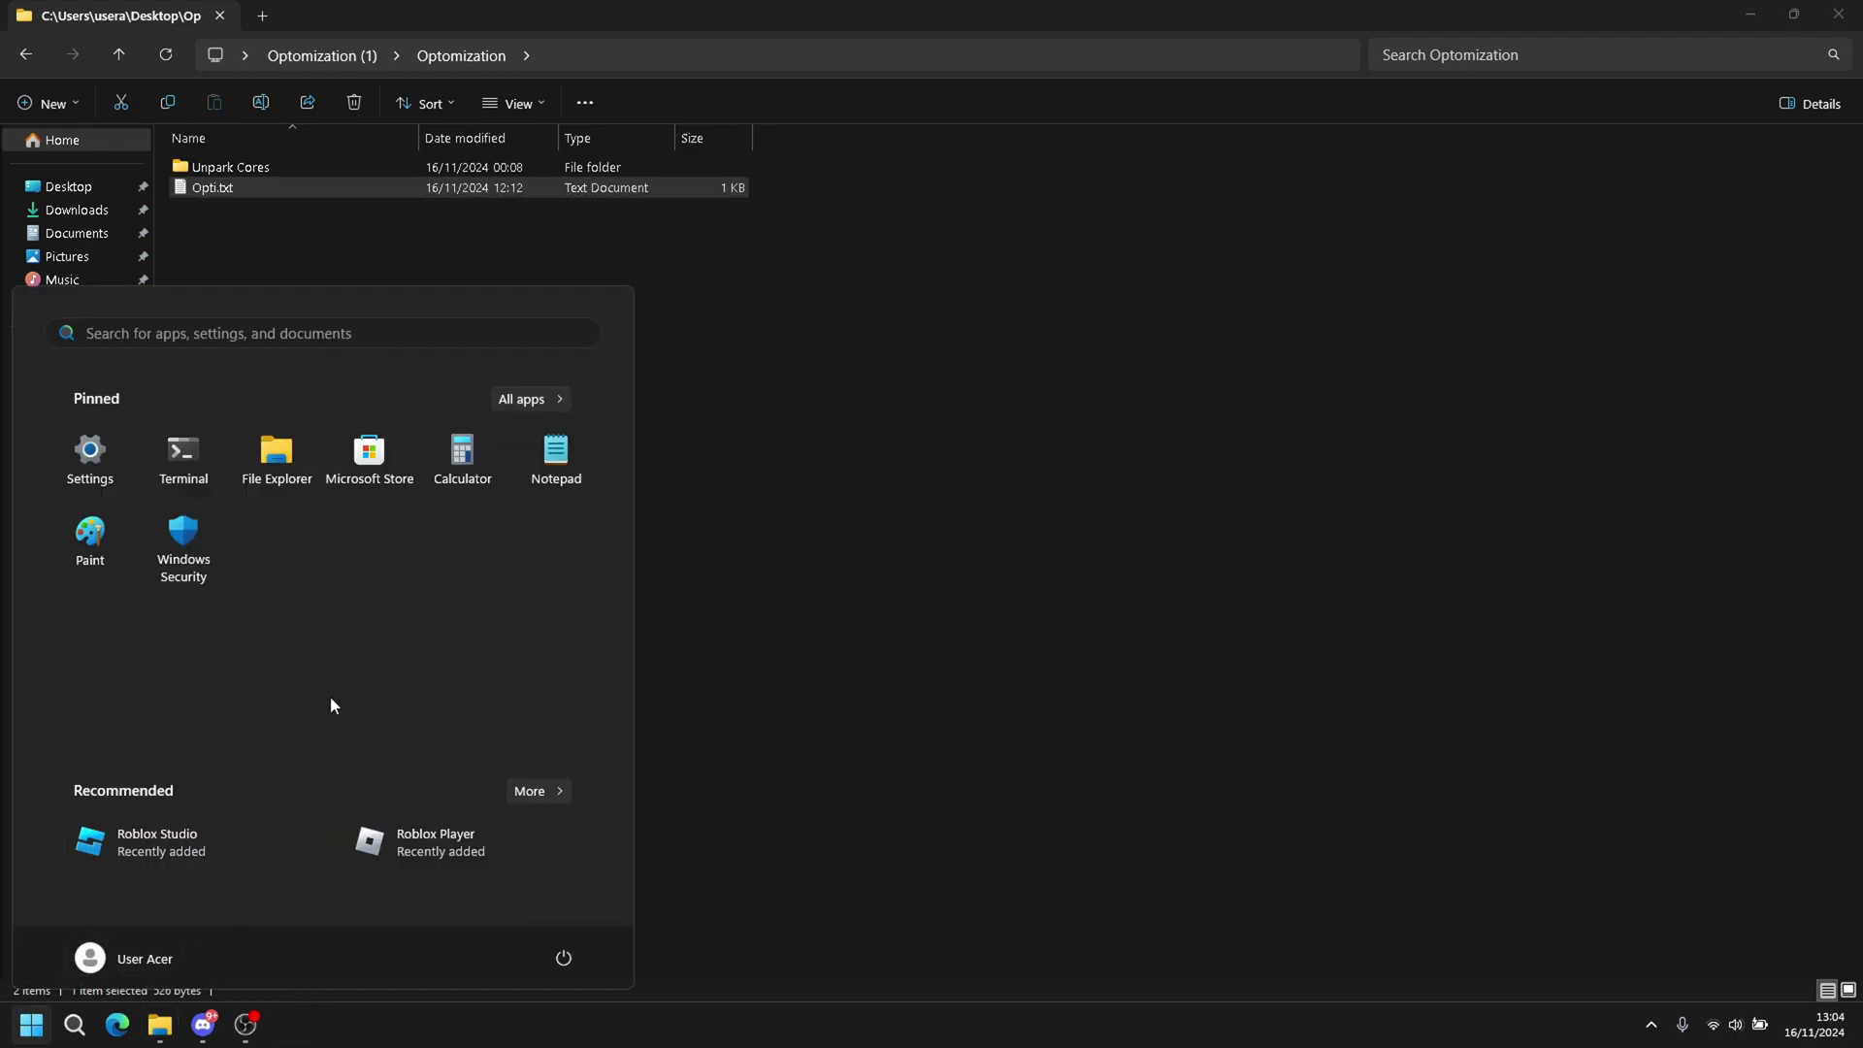
pyautogui.write('edit power plan')
pyautogui.press('Return')
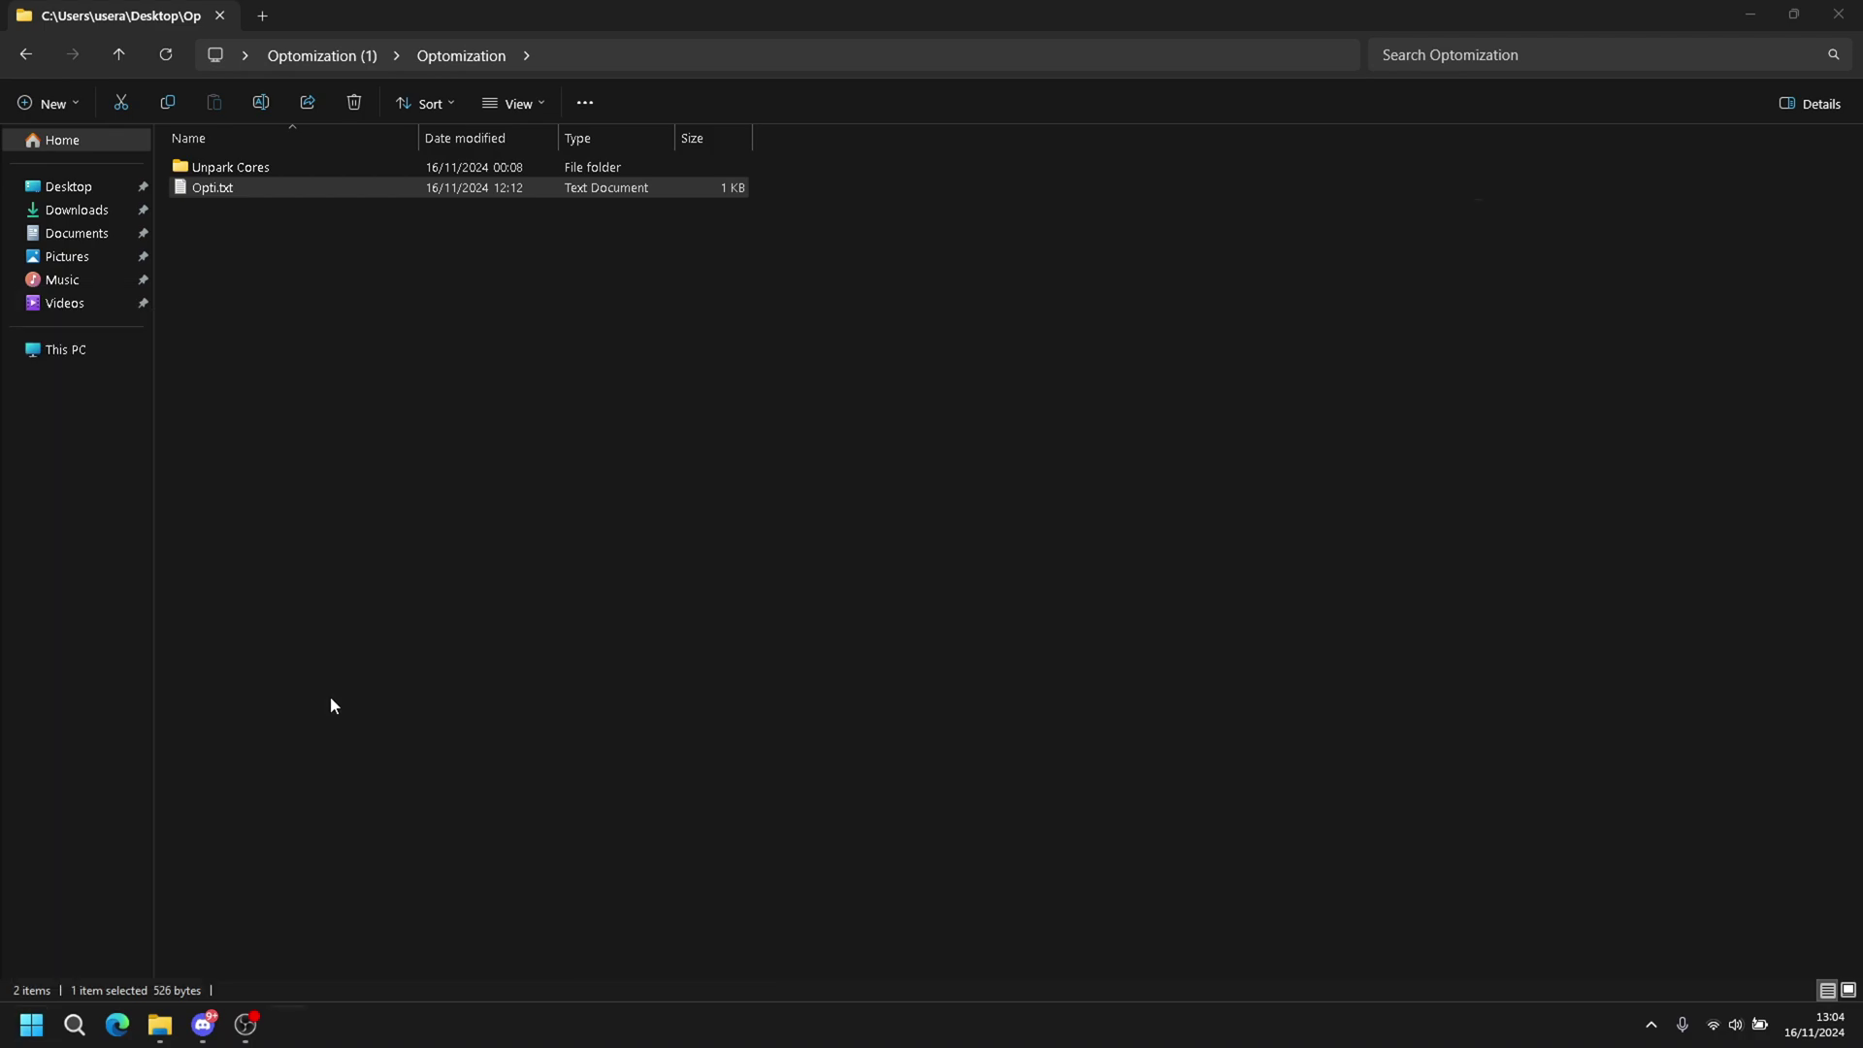
pyautogui.click(876, 256)
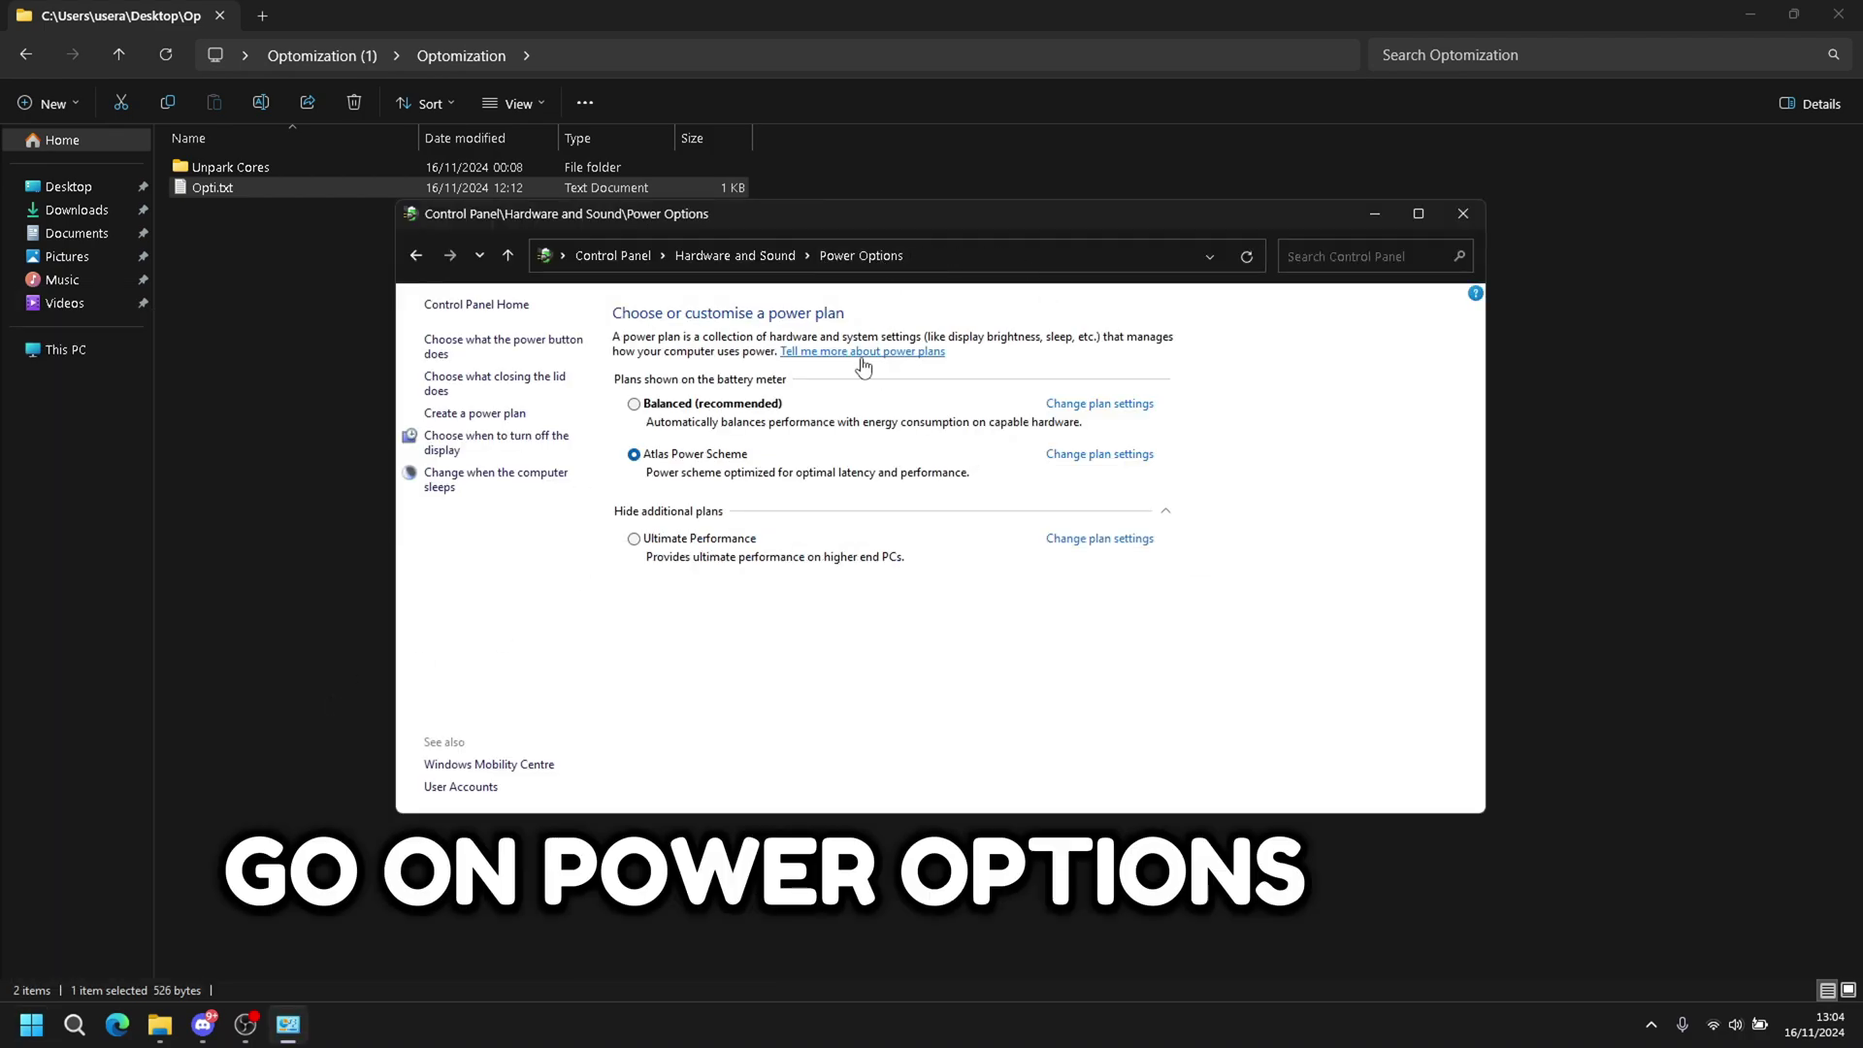
pyautogui.click(635, 538)
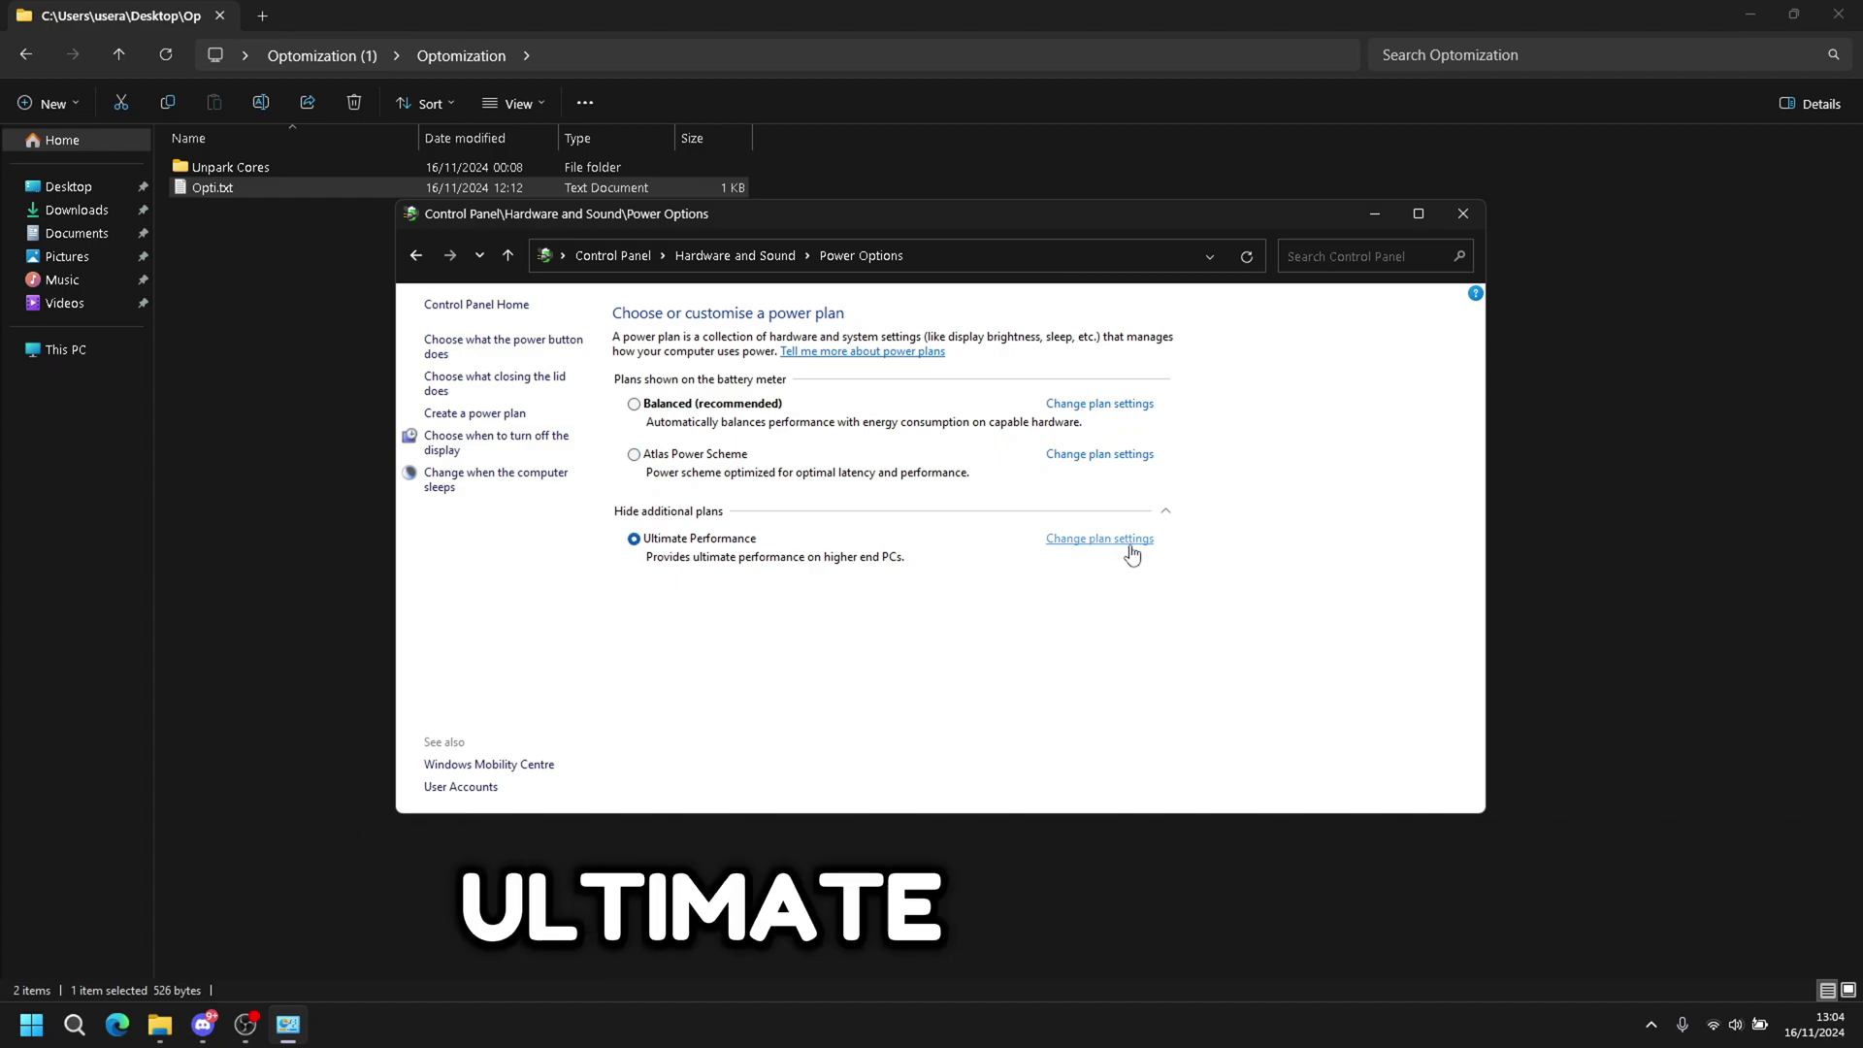
pyautogui.click(1125, 539)
# Step: Check the advanced Intel Graphics plugged-in power value and Maximum processor state
pyautogui.click(820, 509)
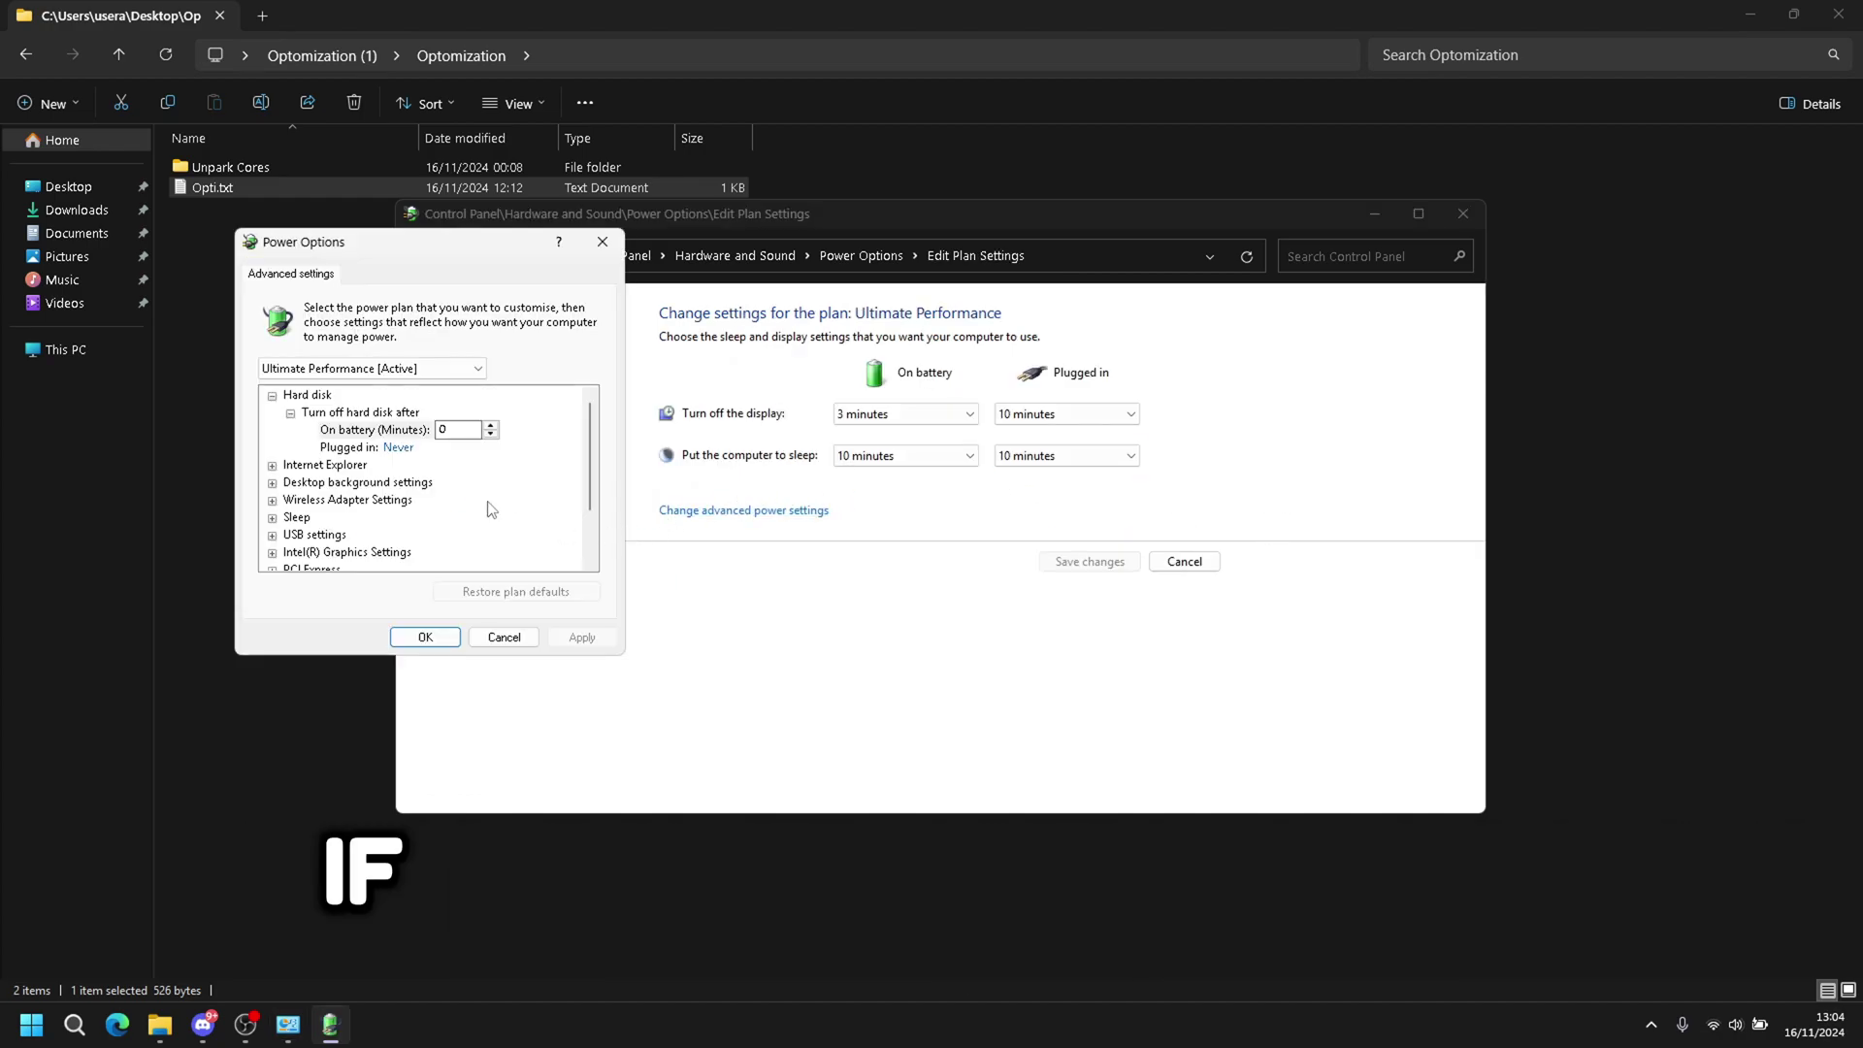
pyautogui.scroll(-3, 486, 507)
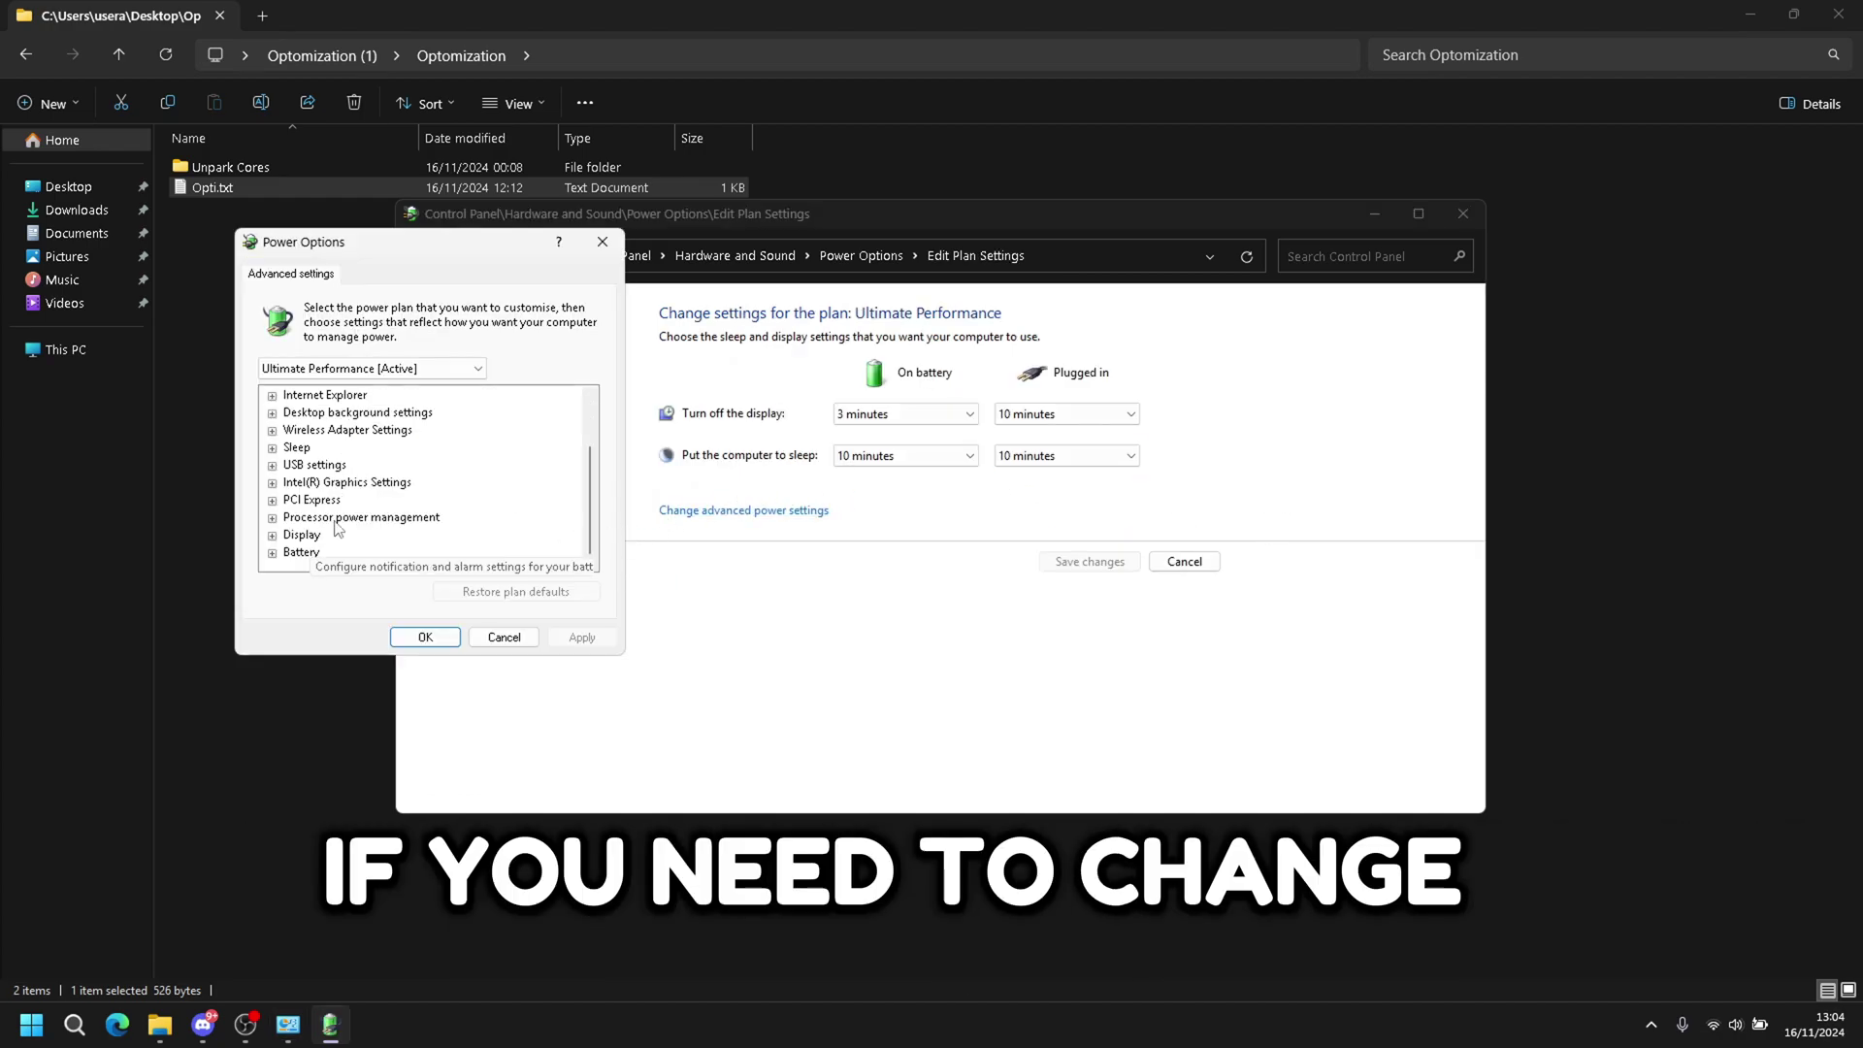
pyautogui.click(273, 483)
pyautogui.scroll(-1, 295, 510)
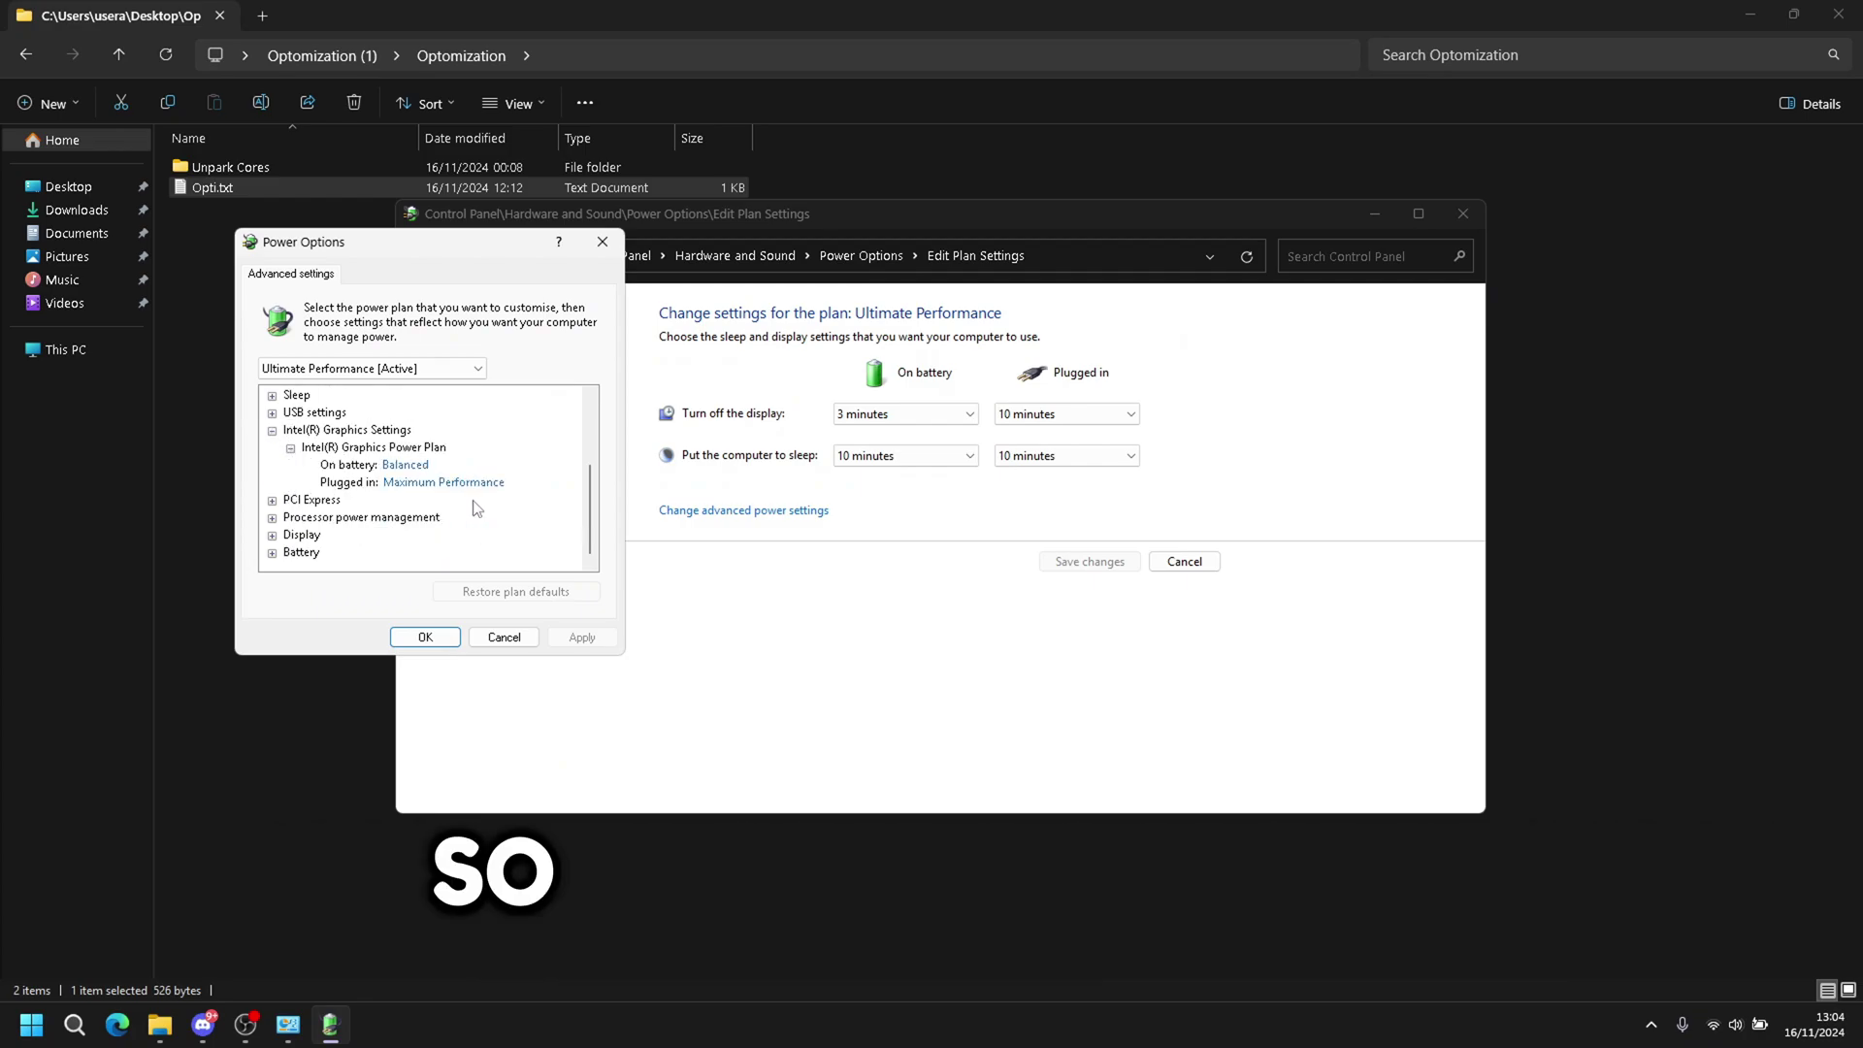
pyautogui.click(437, 483)
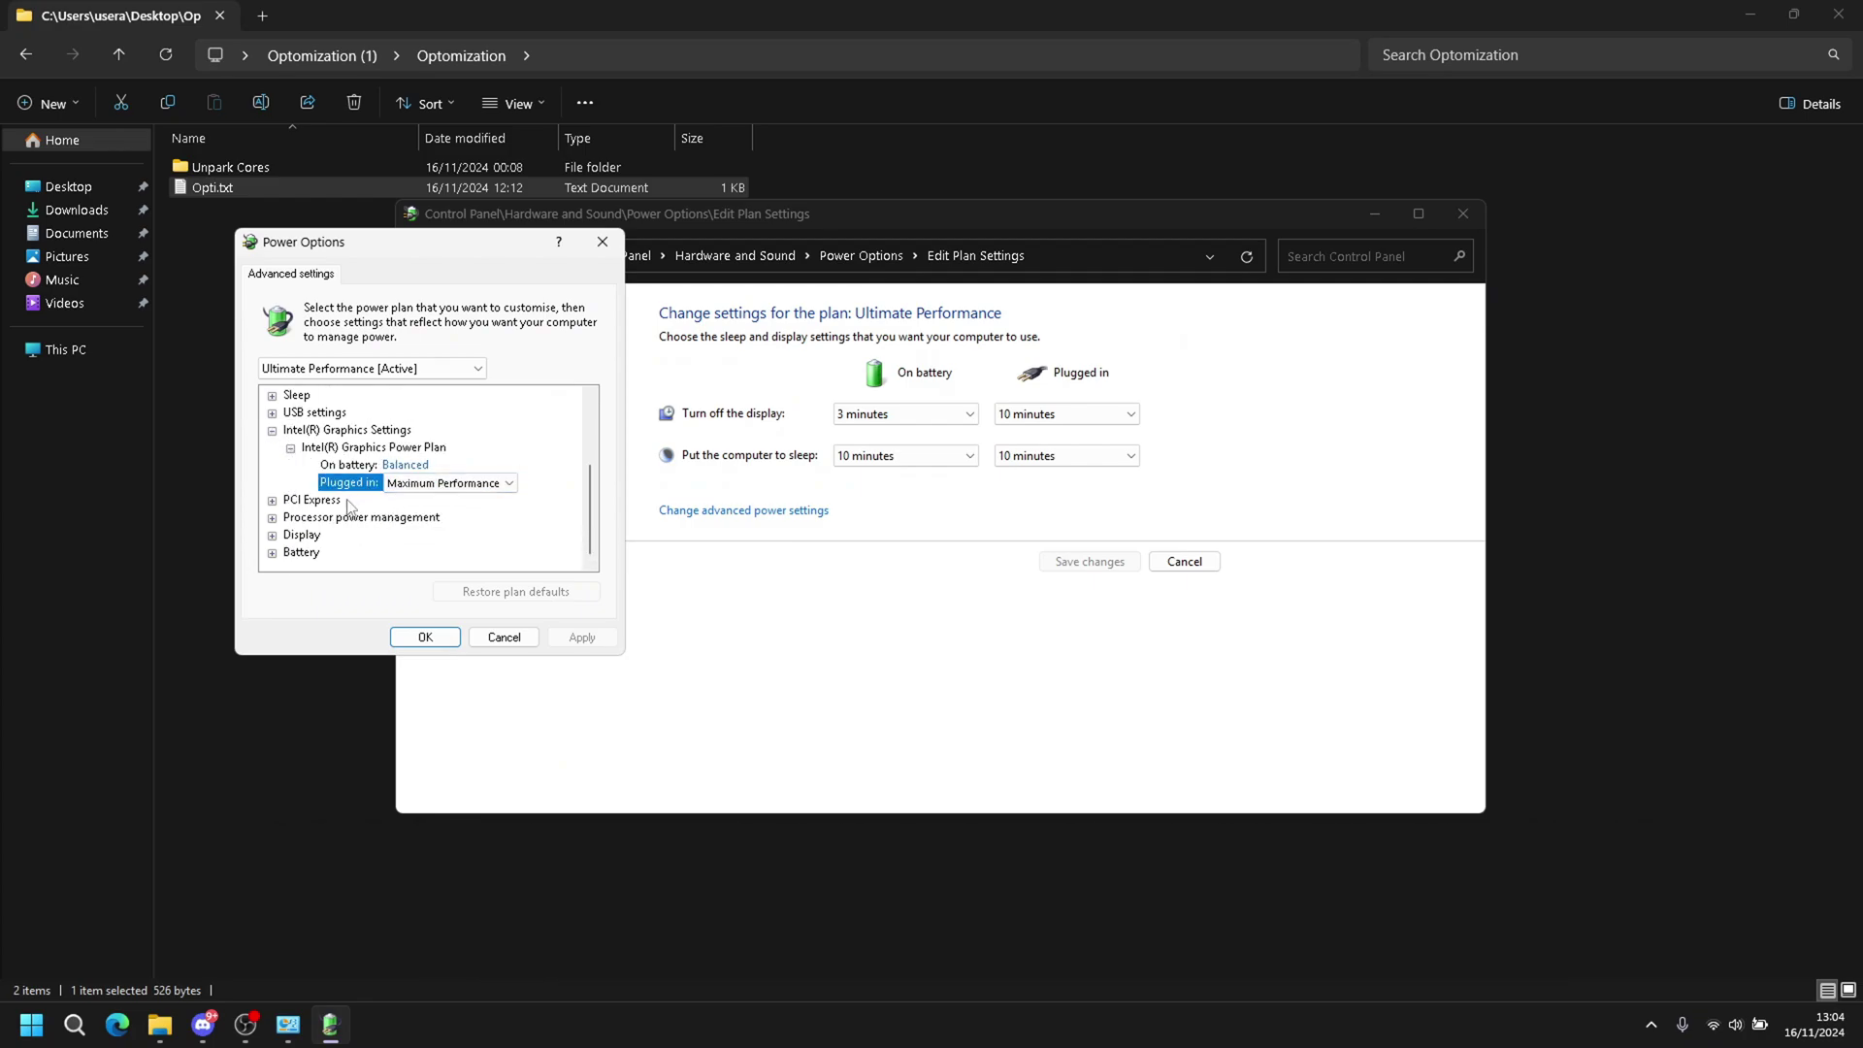
pyautogui.click(273, 517)
pyautogui.scroll(-1, 386, 529)
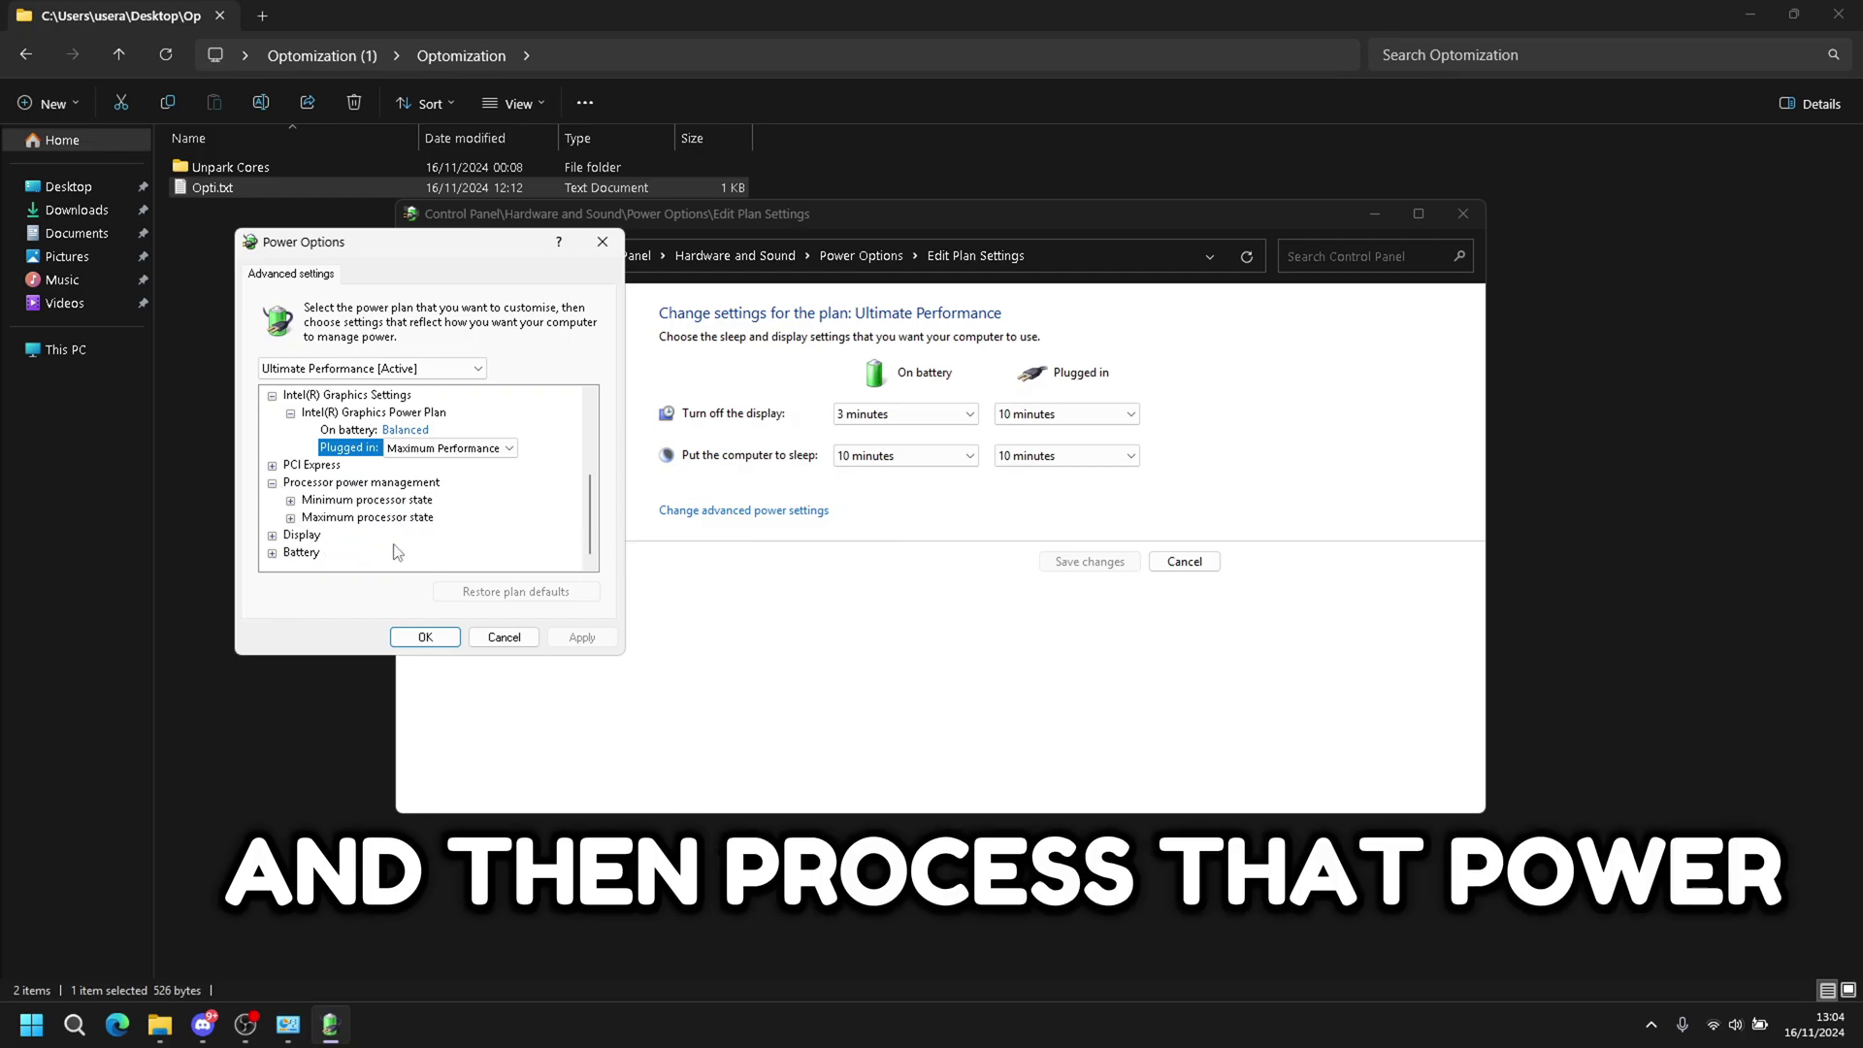
pyautogui.click(290, 517)
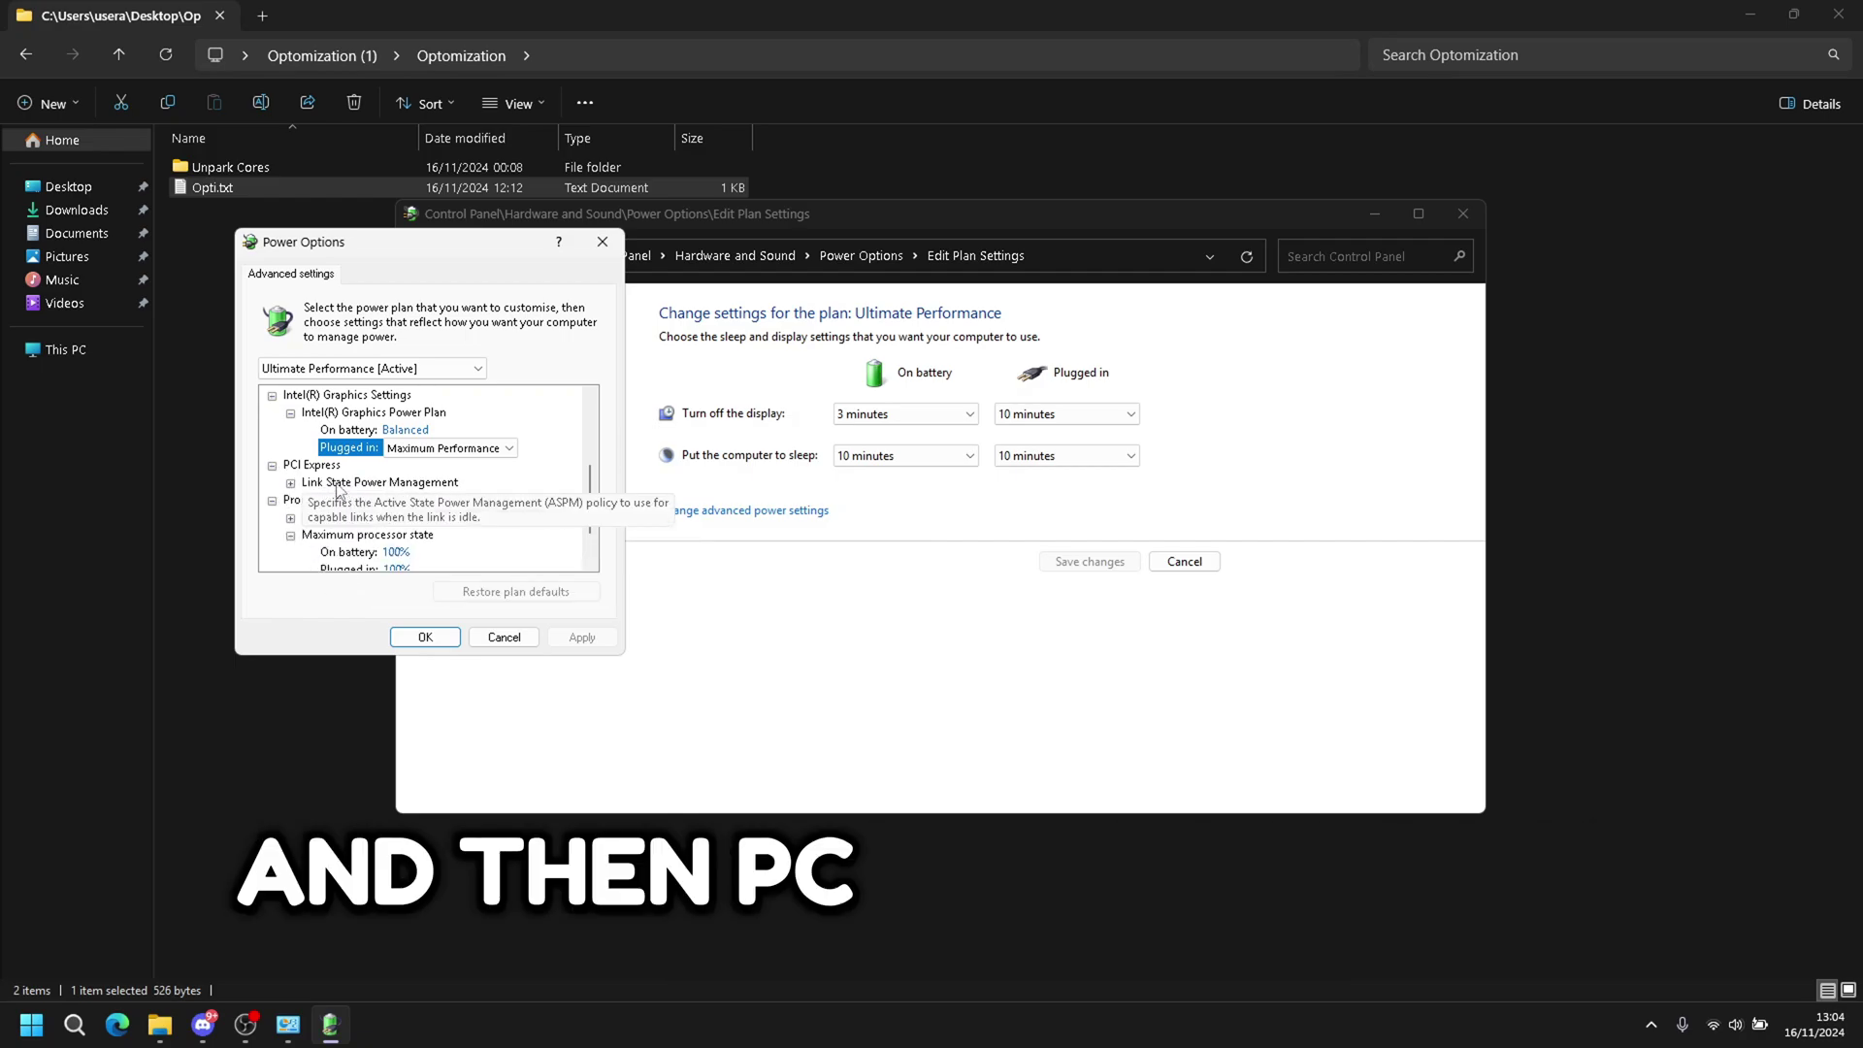
# Step: Check PCI Express Link State Power Management, then close advanced settings and Control Panel
pyautogui.click(290, 482)
pyautogui.scroll(-2, 413, 506)
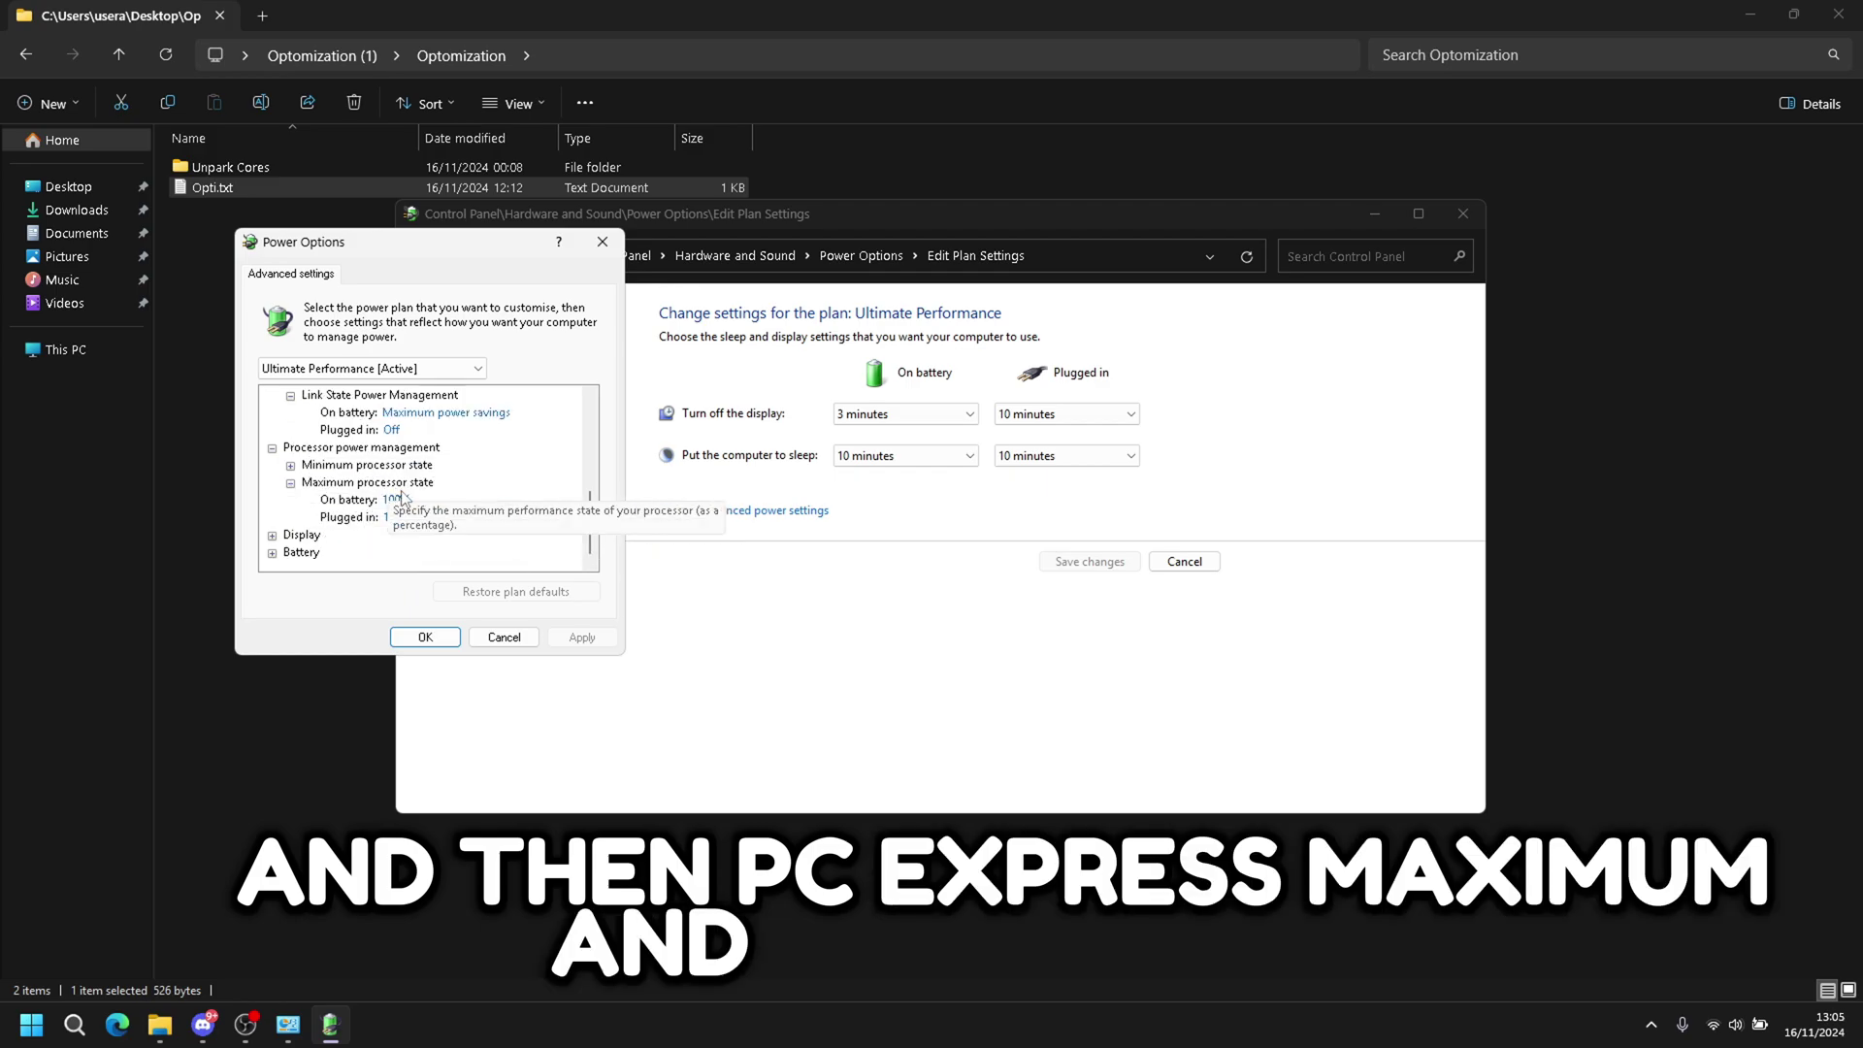
pyautogui.scroll(3, 328, 514)
pyautogui.scroll(1, 328, 514)
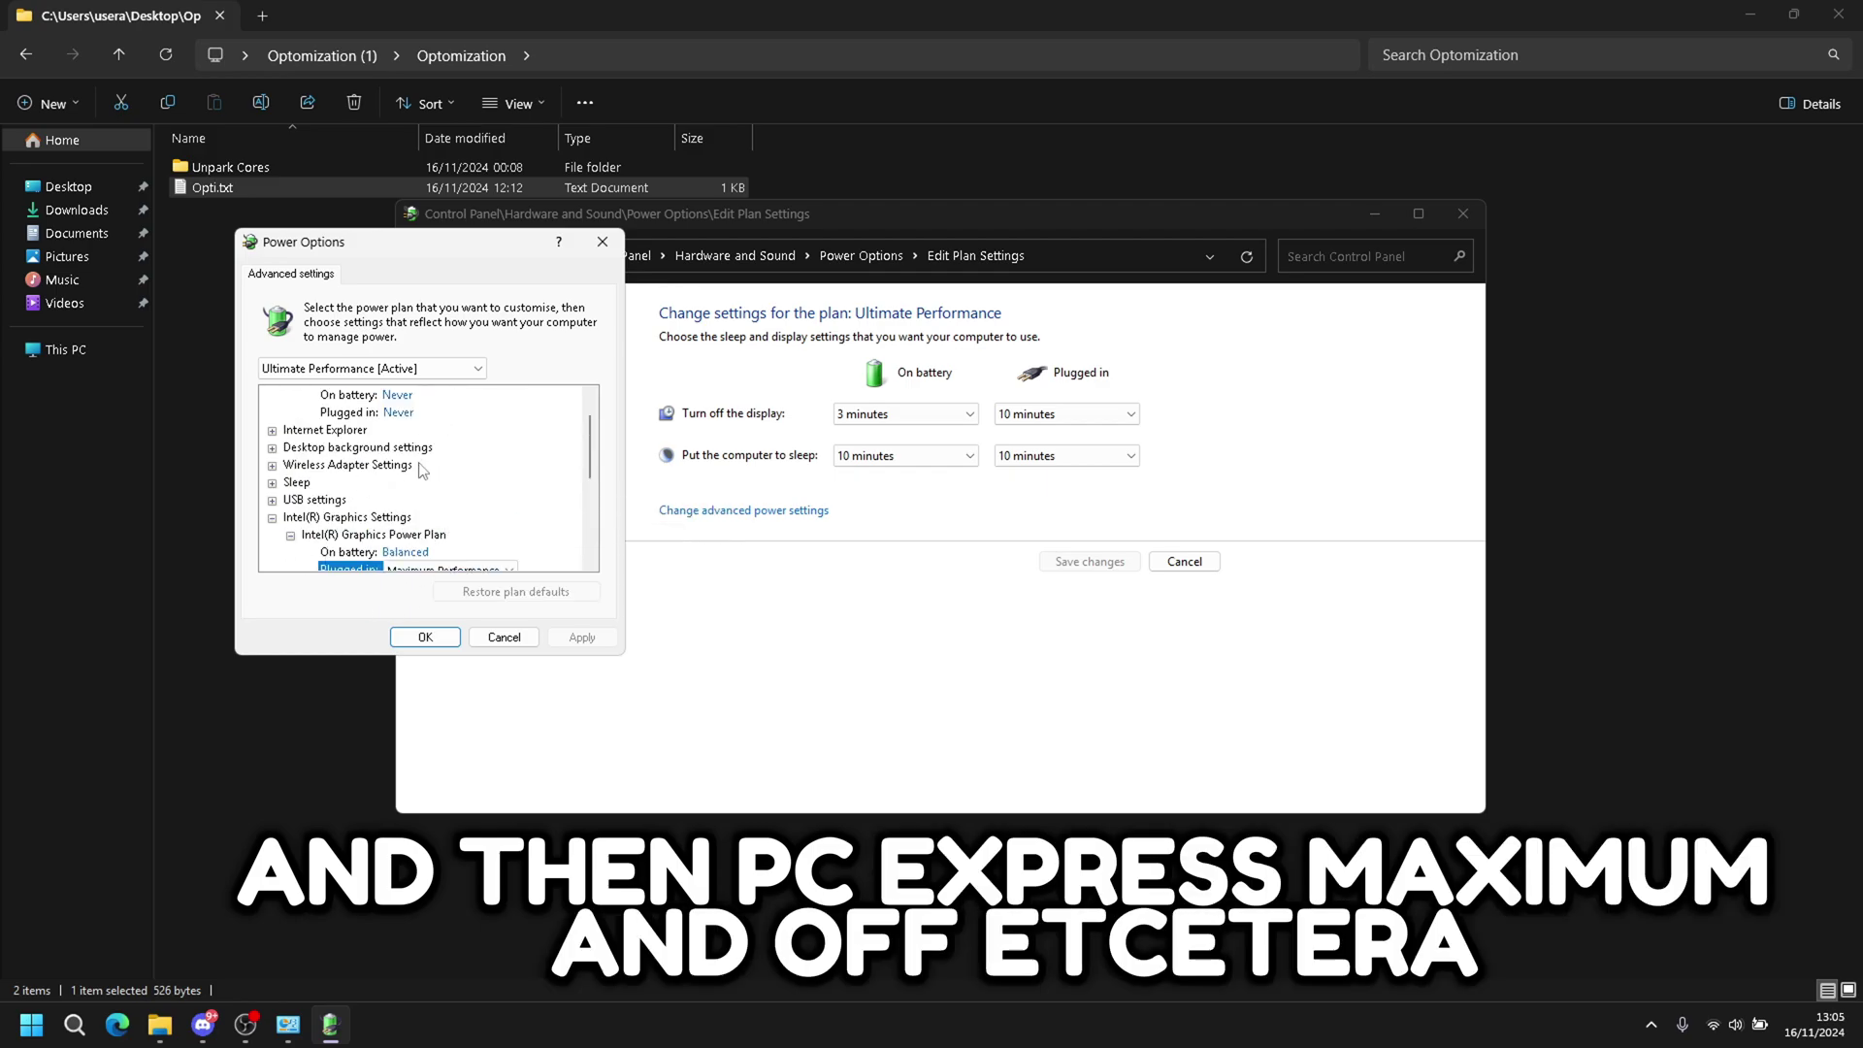
pyautogui.click(603, 242)
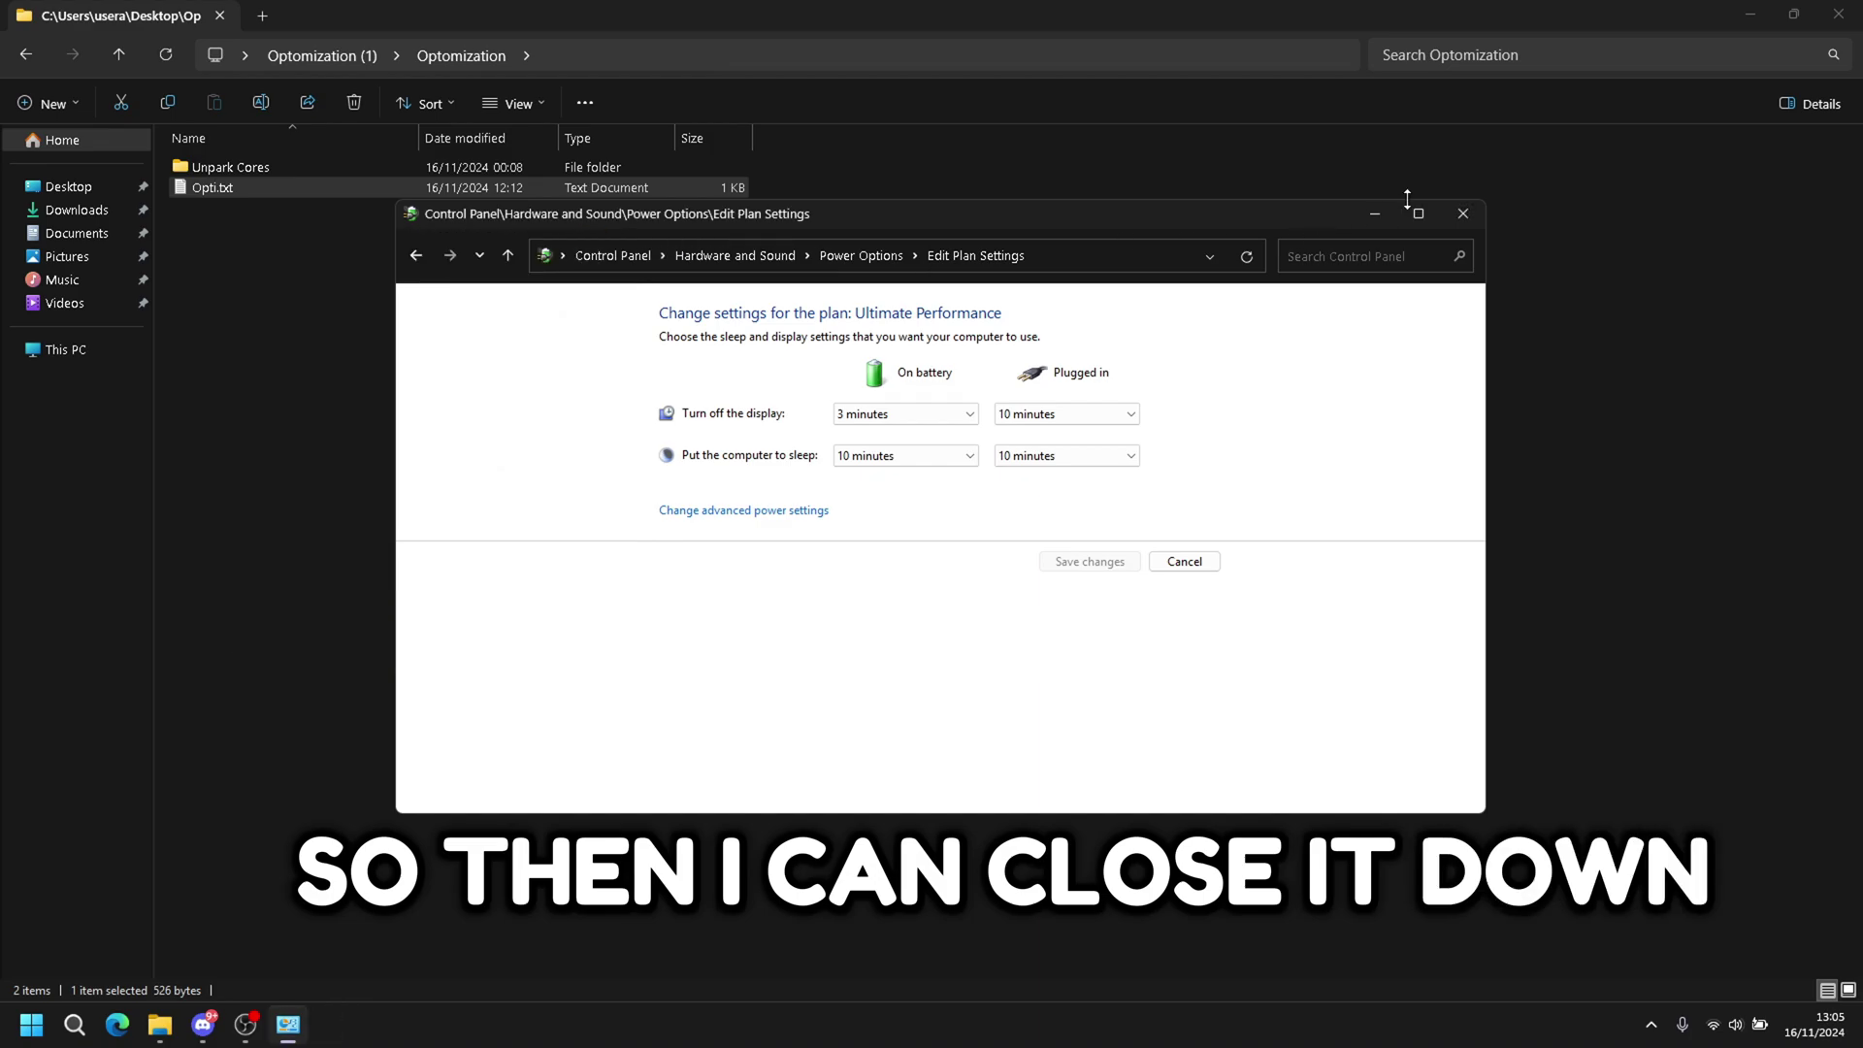
pyautogui.click(1463, 214)
# Step: Open the desktop's Optomization > Optomization > Unpark Cores folder
pyautogui.click(1837, 14)
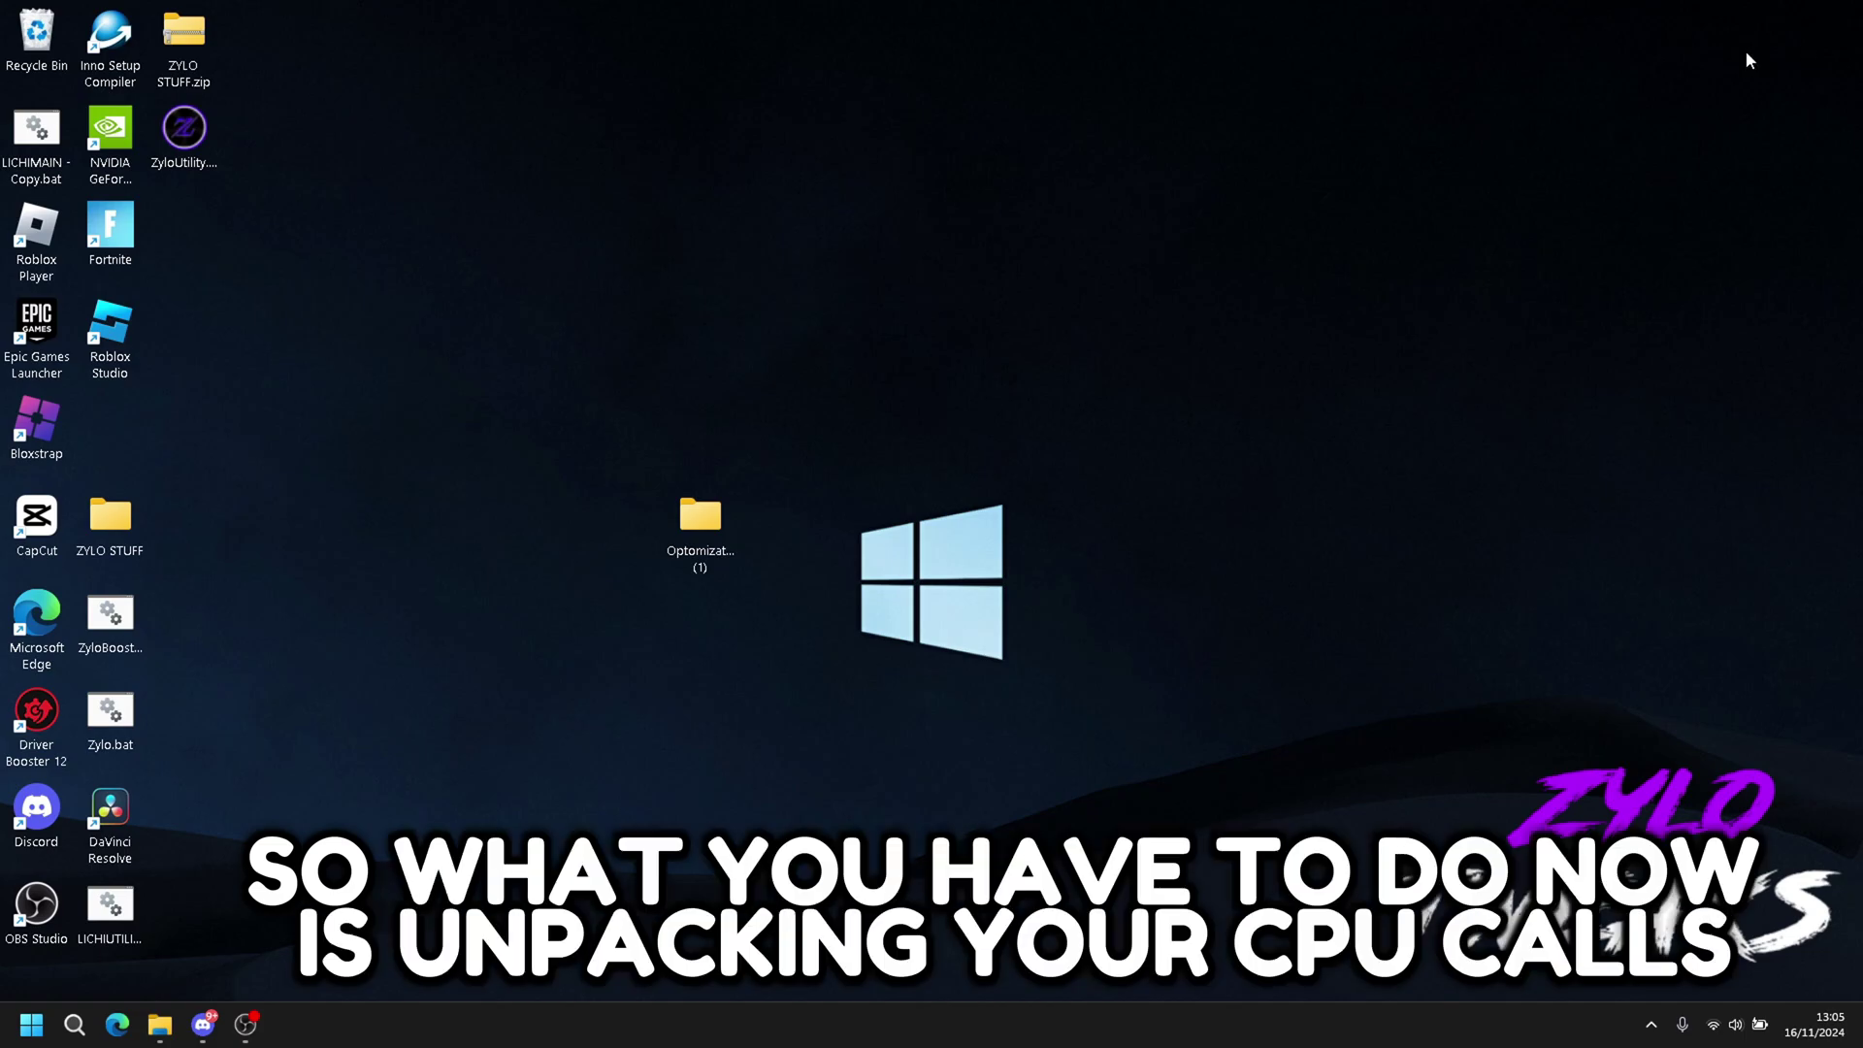
pyautogui.doubleClick(700, 539)
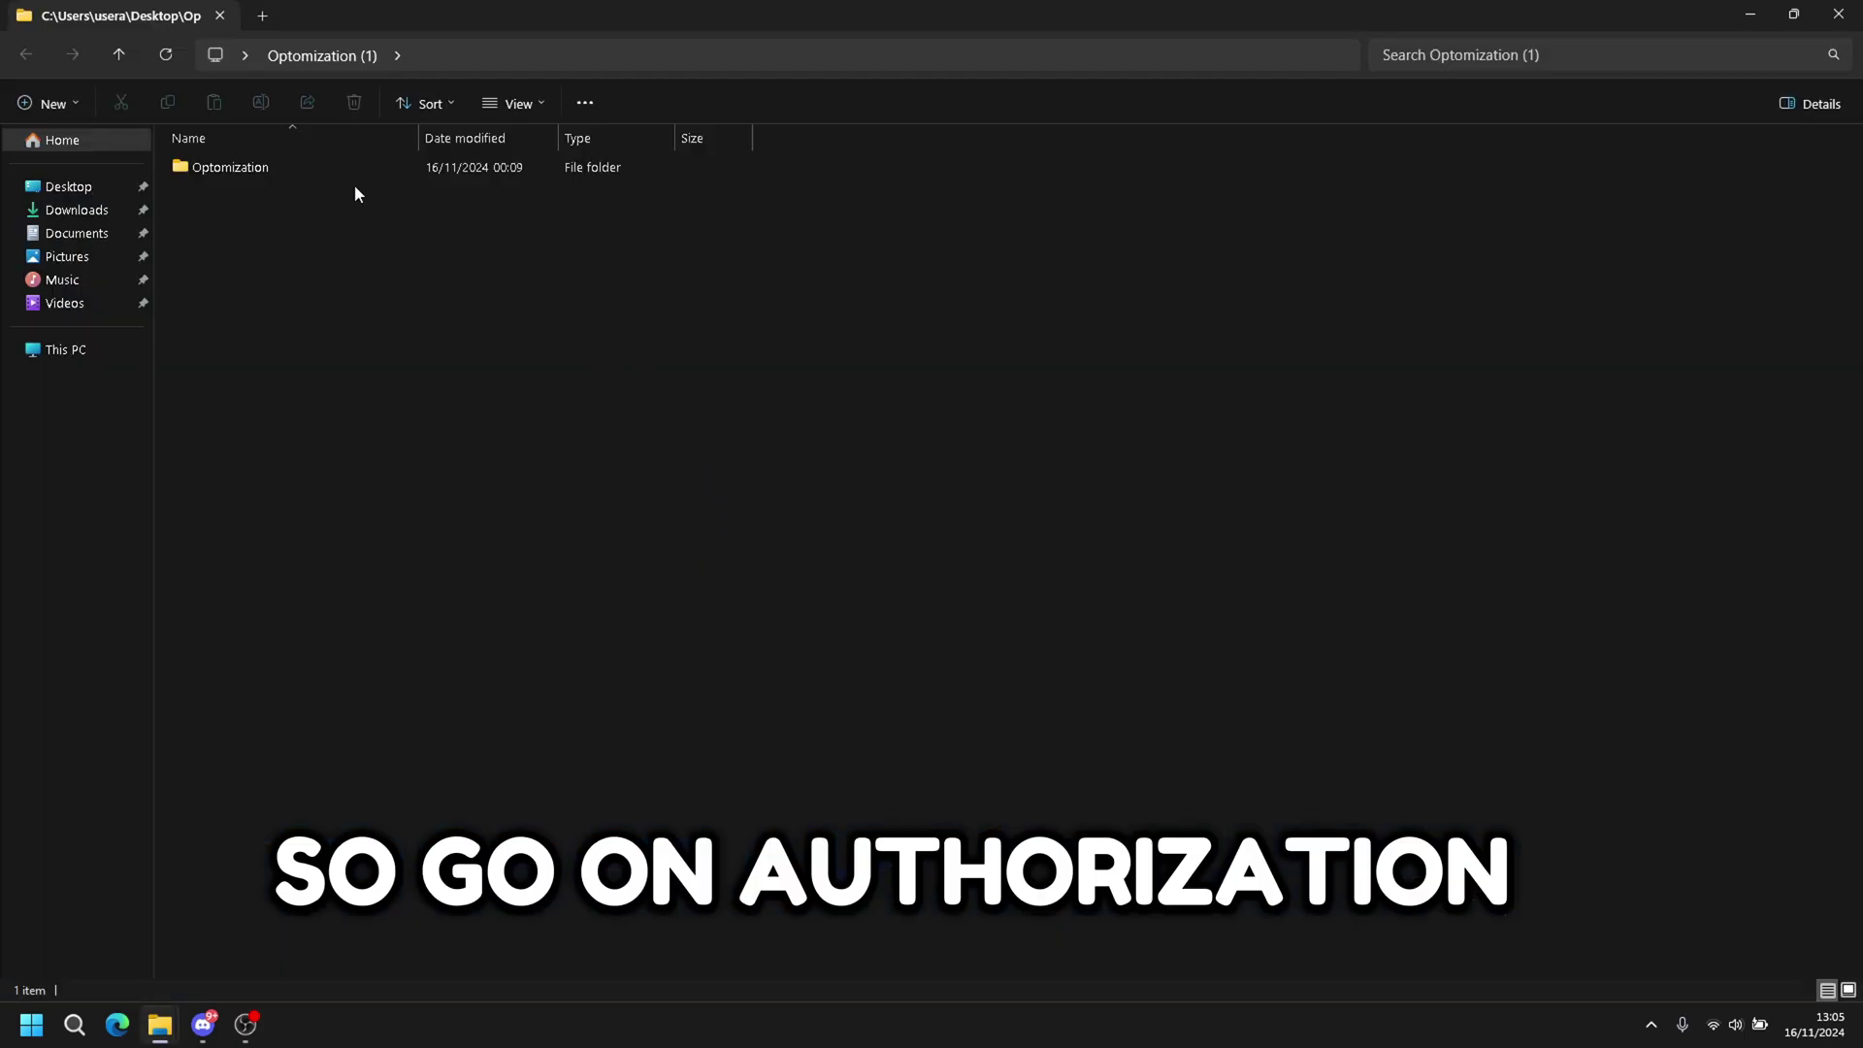
pyautogui.doubleClick(328, 165)
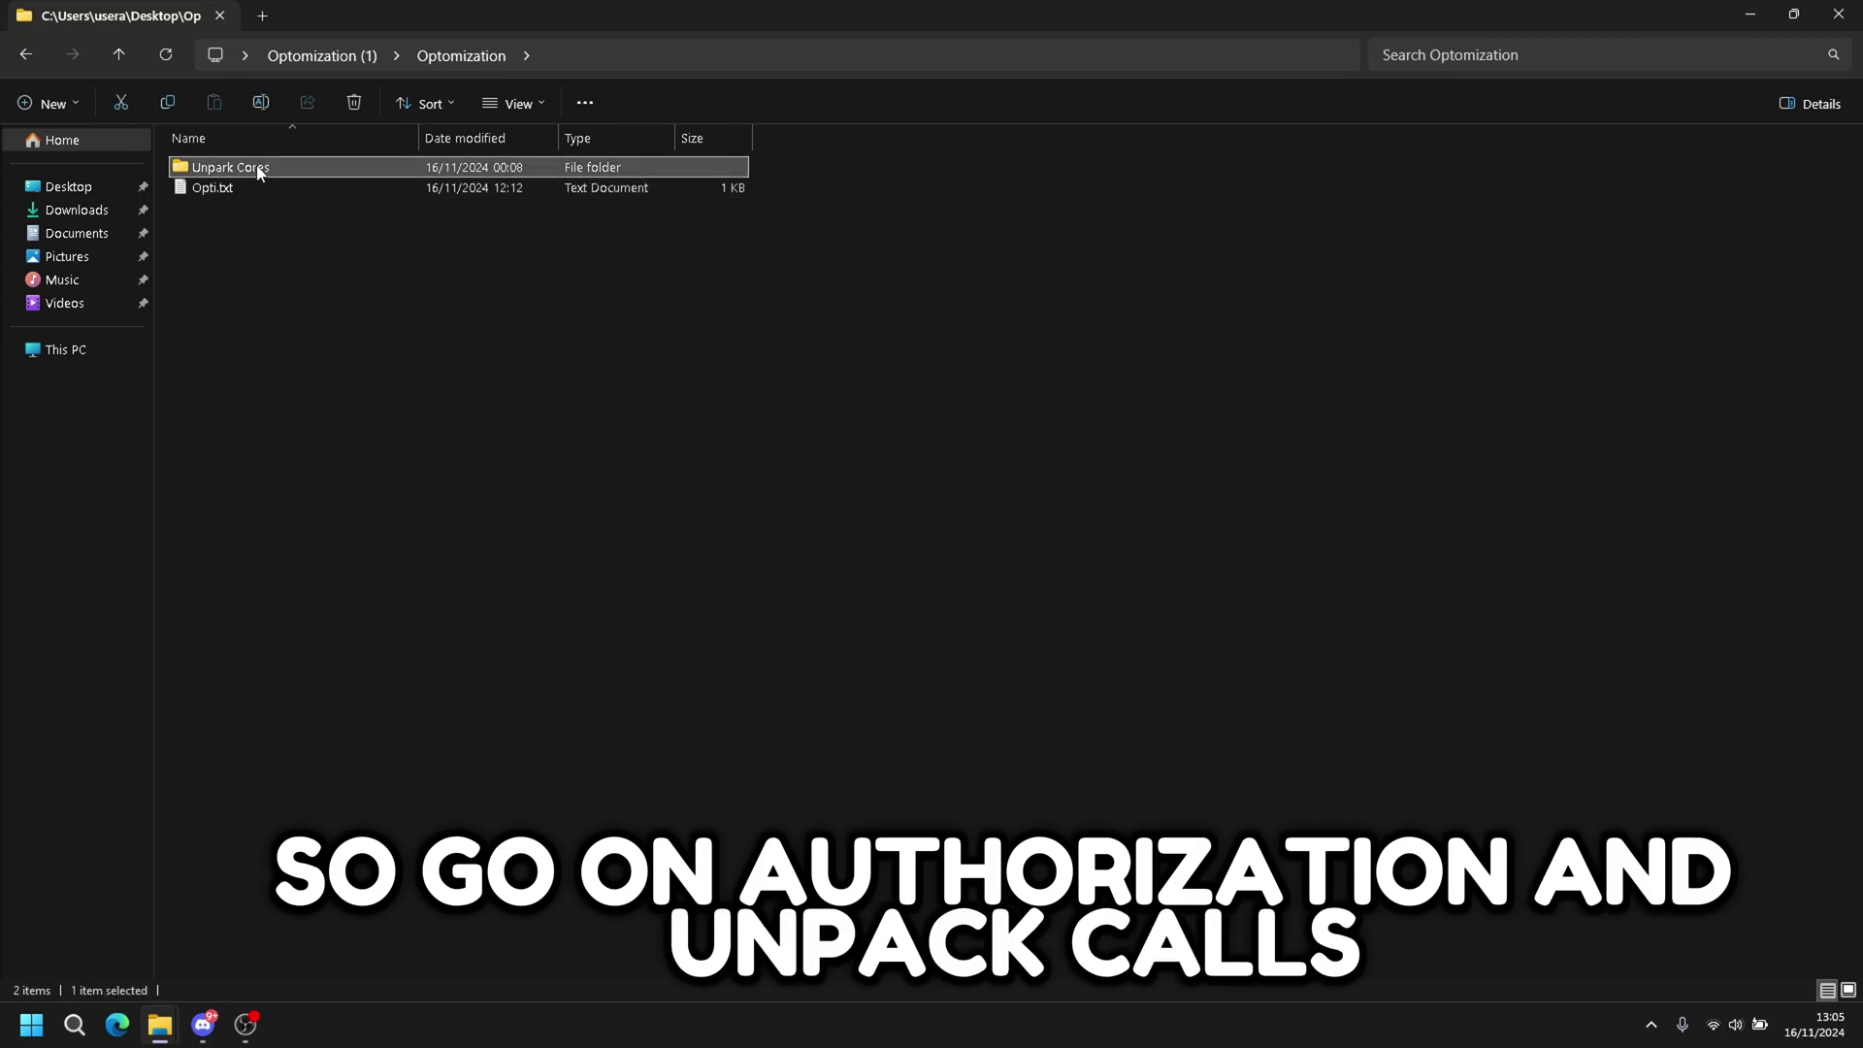
pyautogui.doubleClick(260, 167)
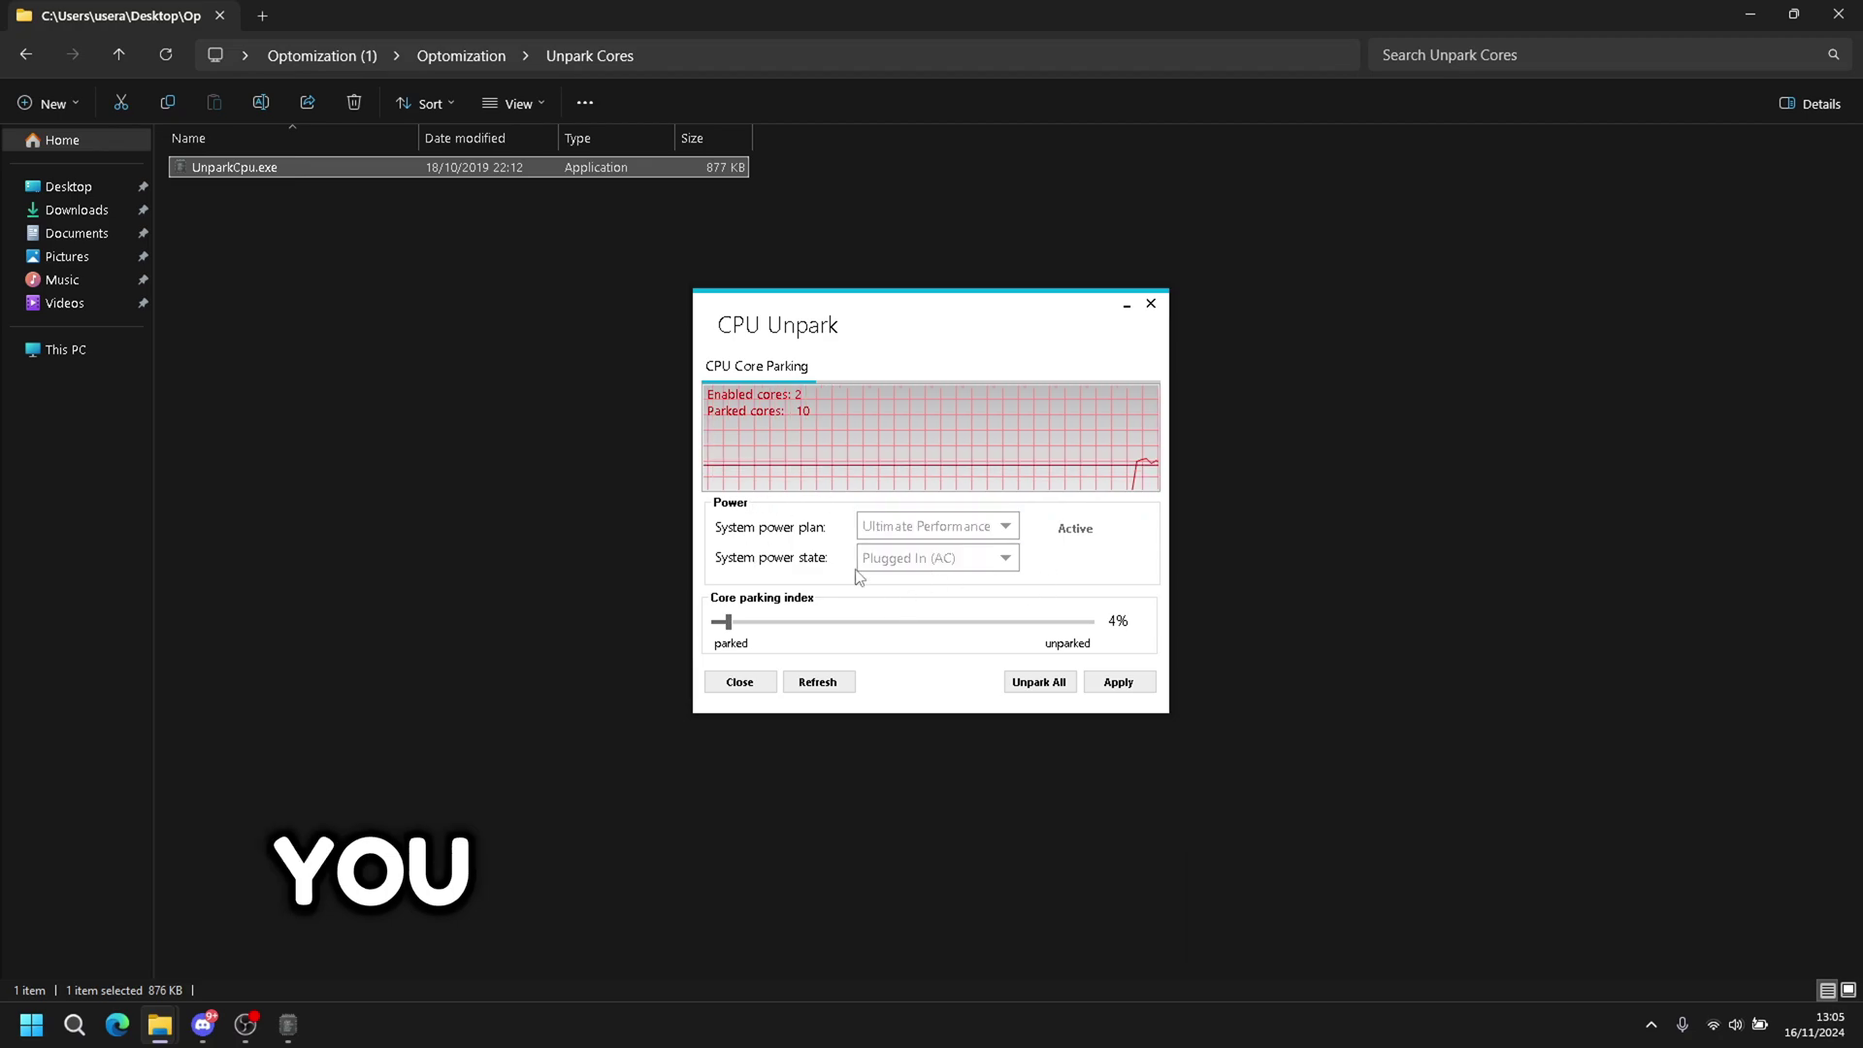
# Step: Set the core parking index to 100% on Plugged In (AC), apply it, and close CPU Unpark
pyautogui.moveTo(729, 624); pyautogui.dragTo(773, 617)
pyautogui.moveTo(989, 600); pyautogui.dragTo(1101, 574)
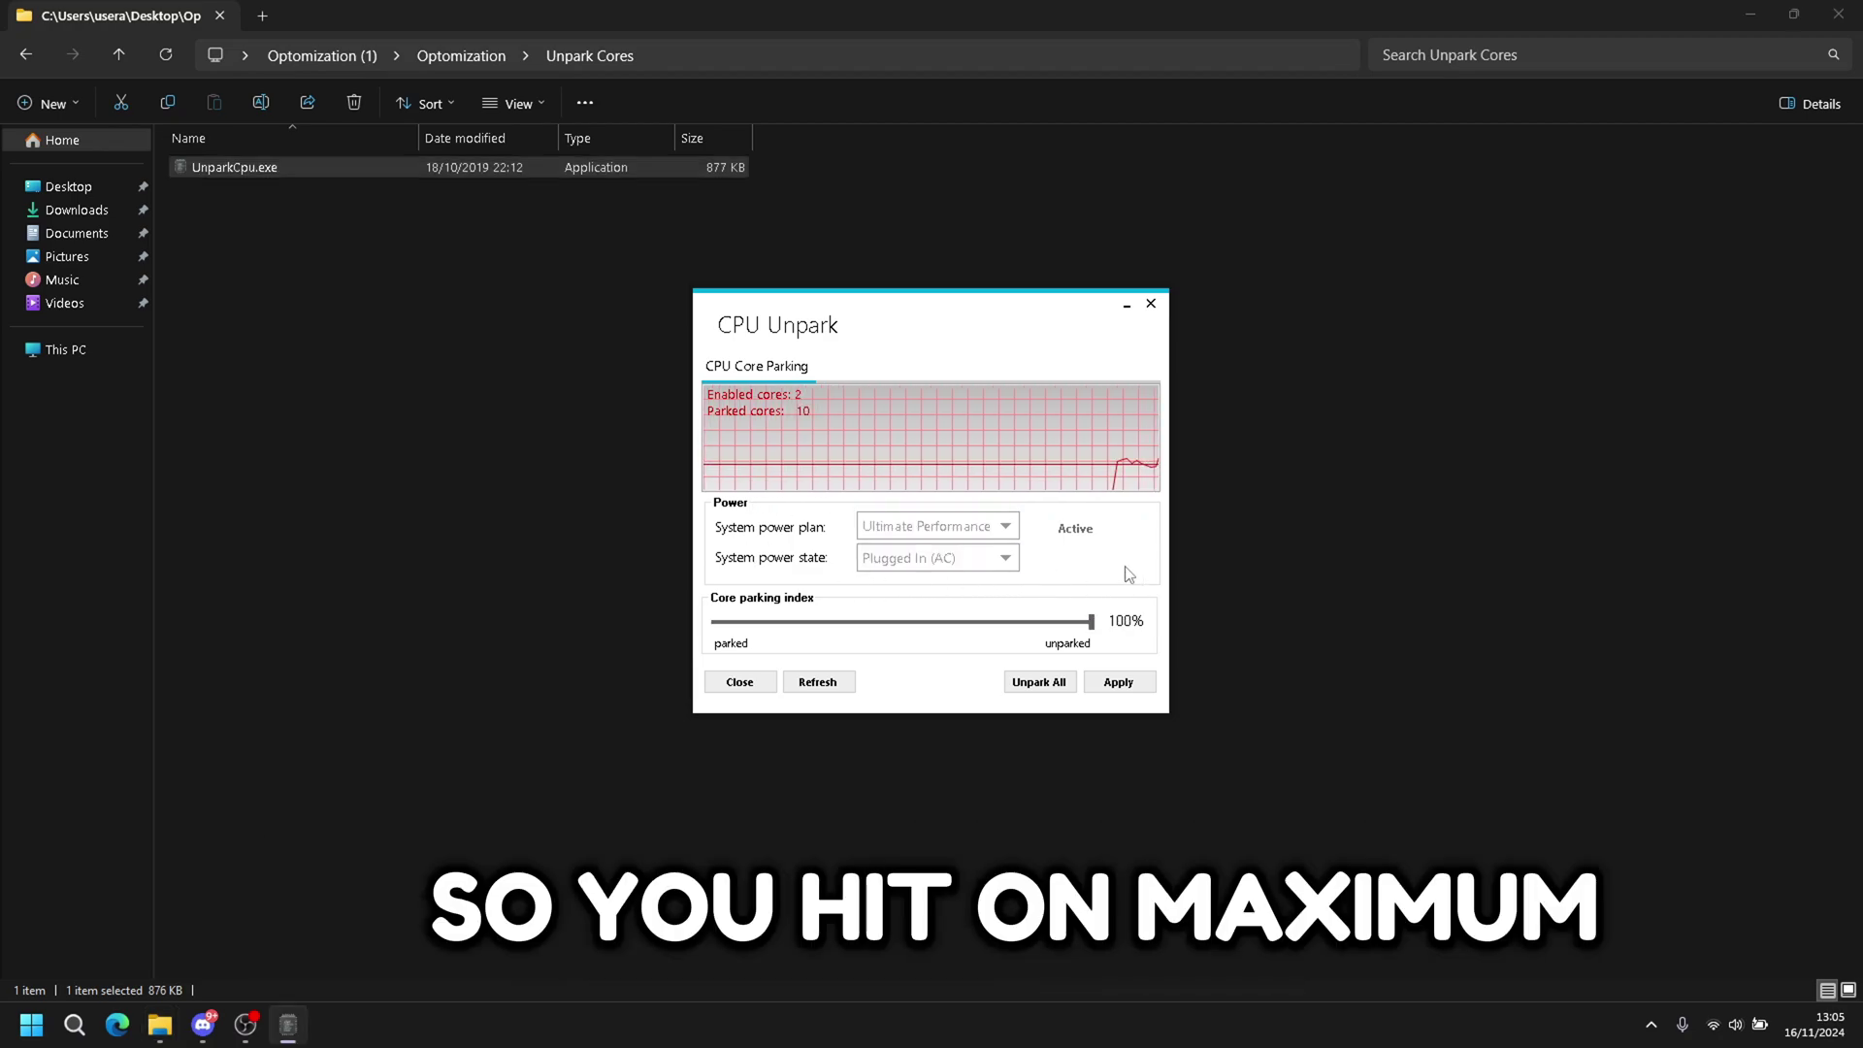
pyautogui.click(945, 563)
pyautogui.click(977, 566)
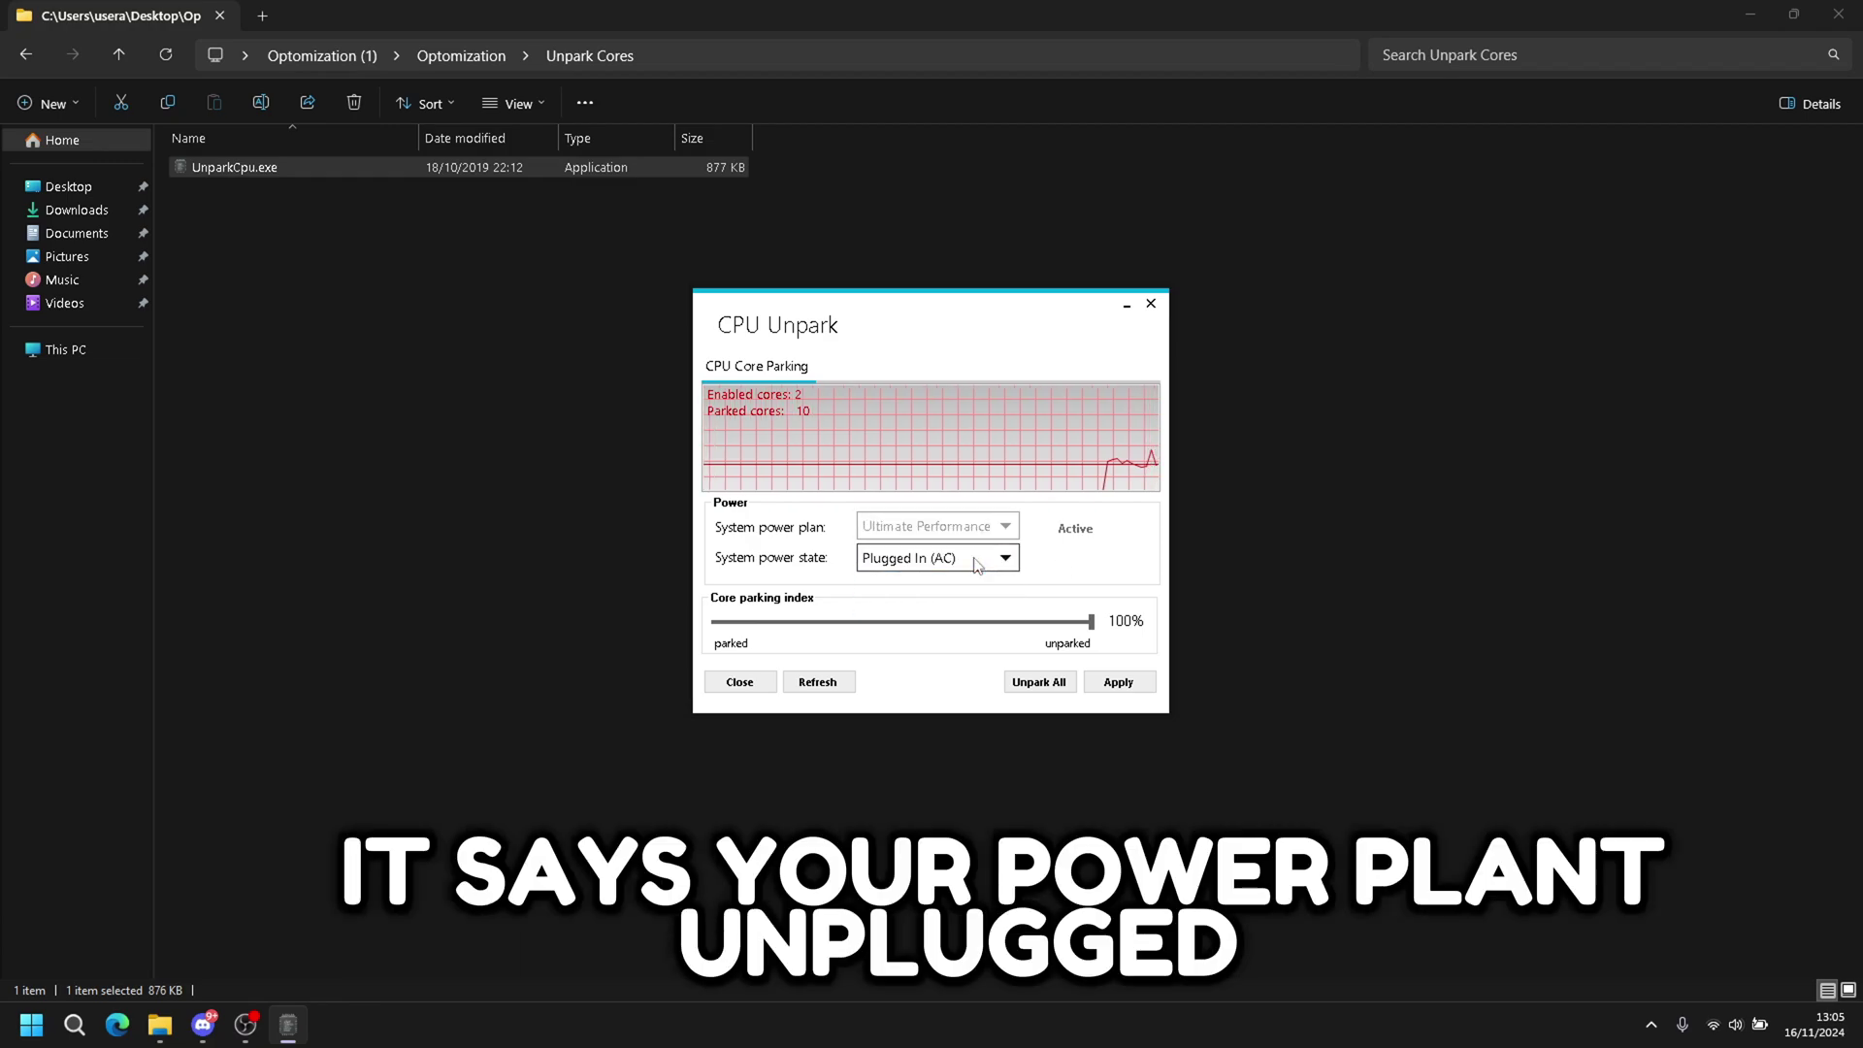
pyautogui.click(920, 563)
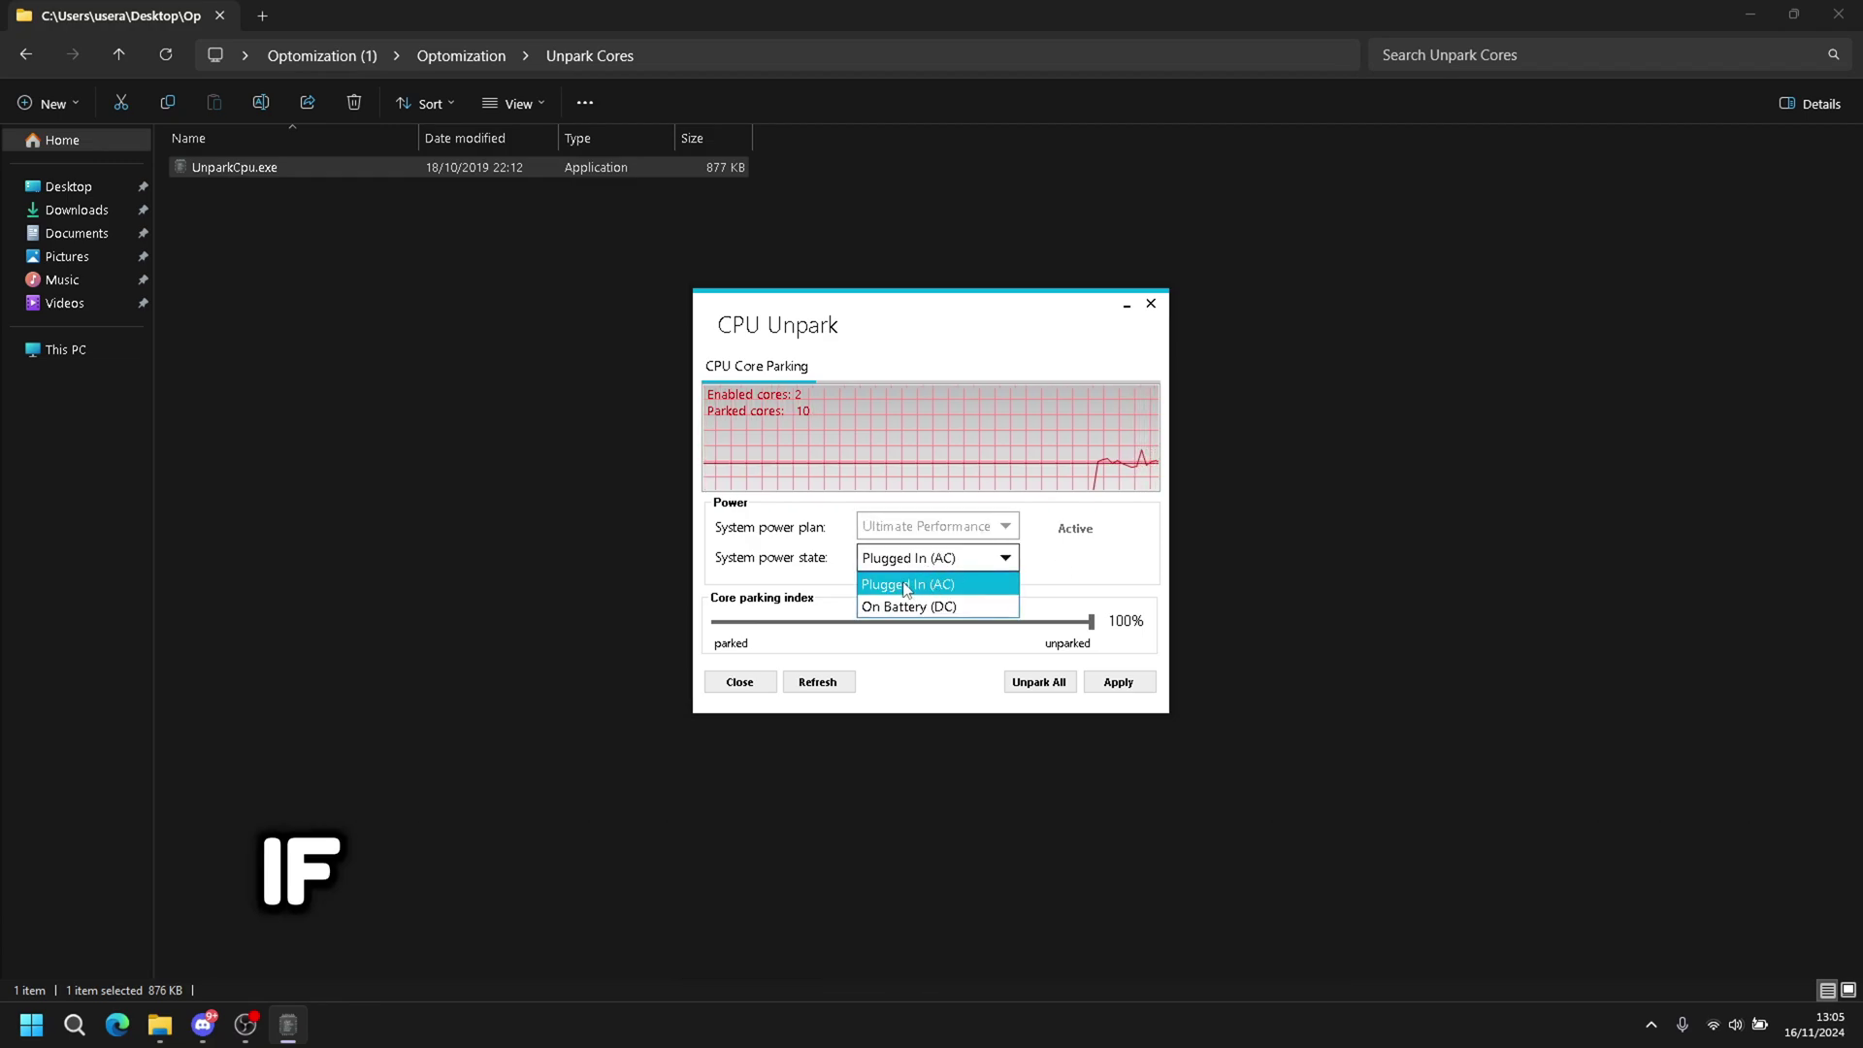
pyautogui.click(920, 568)
pyautogui.click(1125, 682)
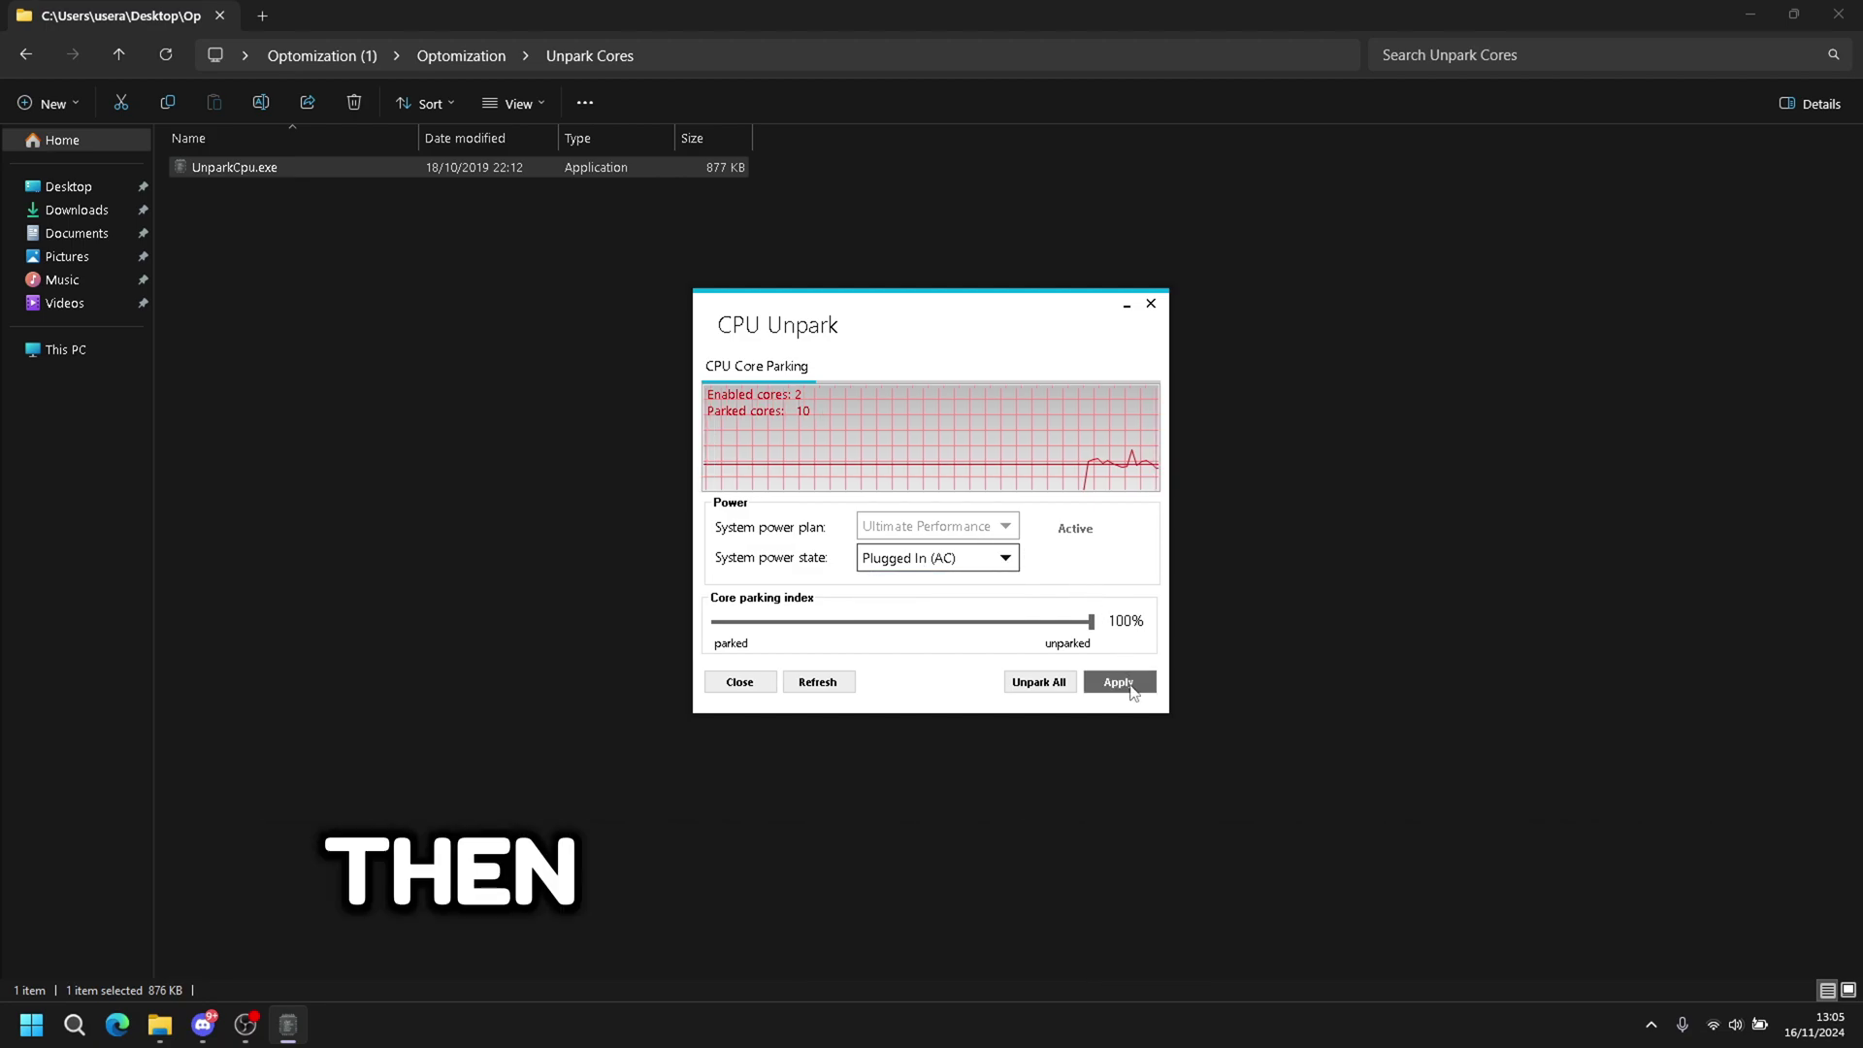
pyautogui.click(1072, 556)
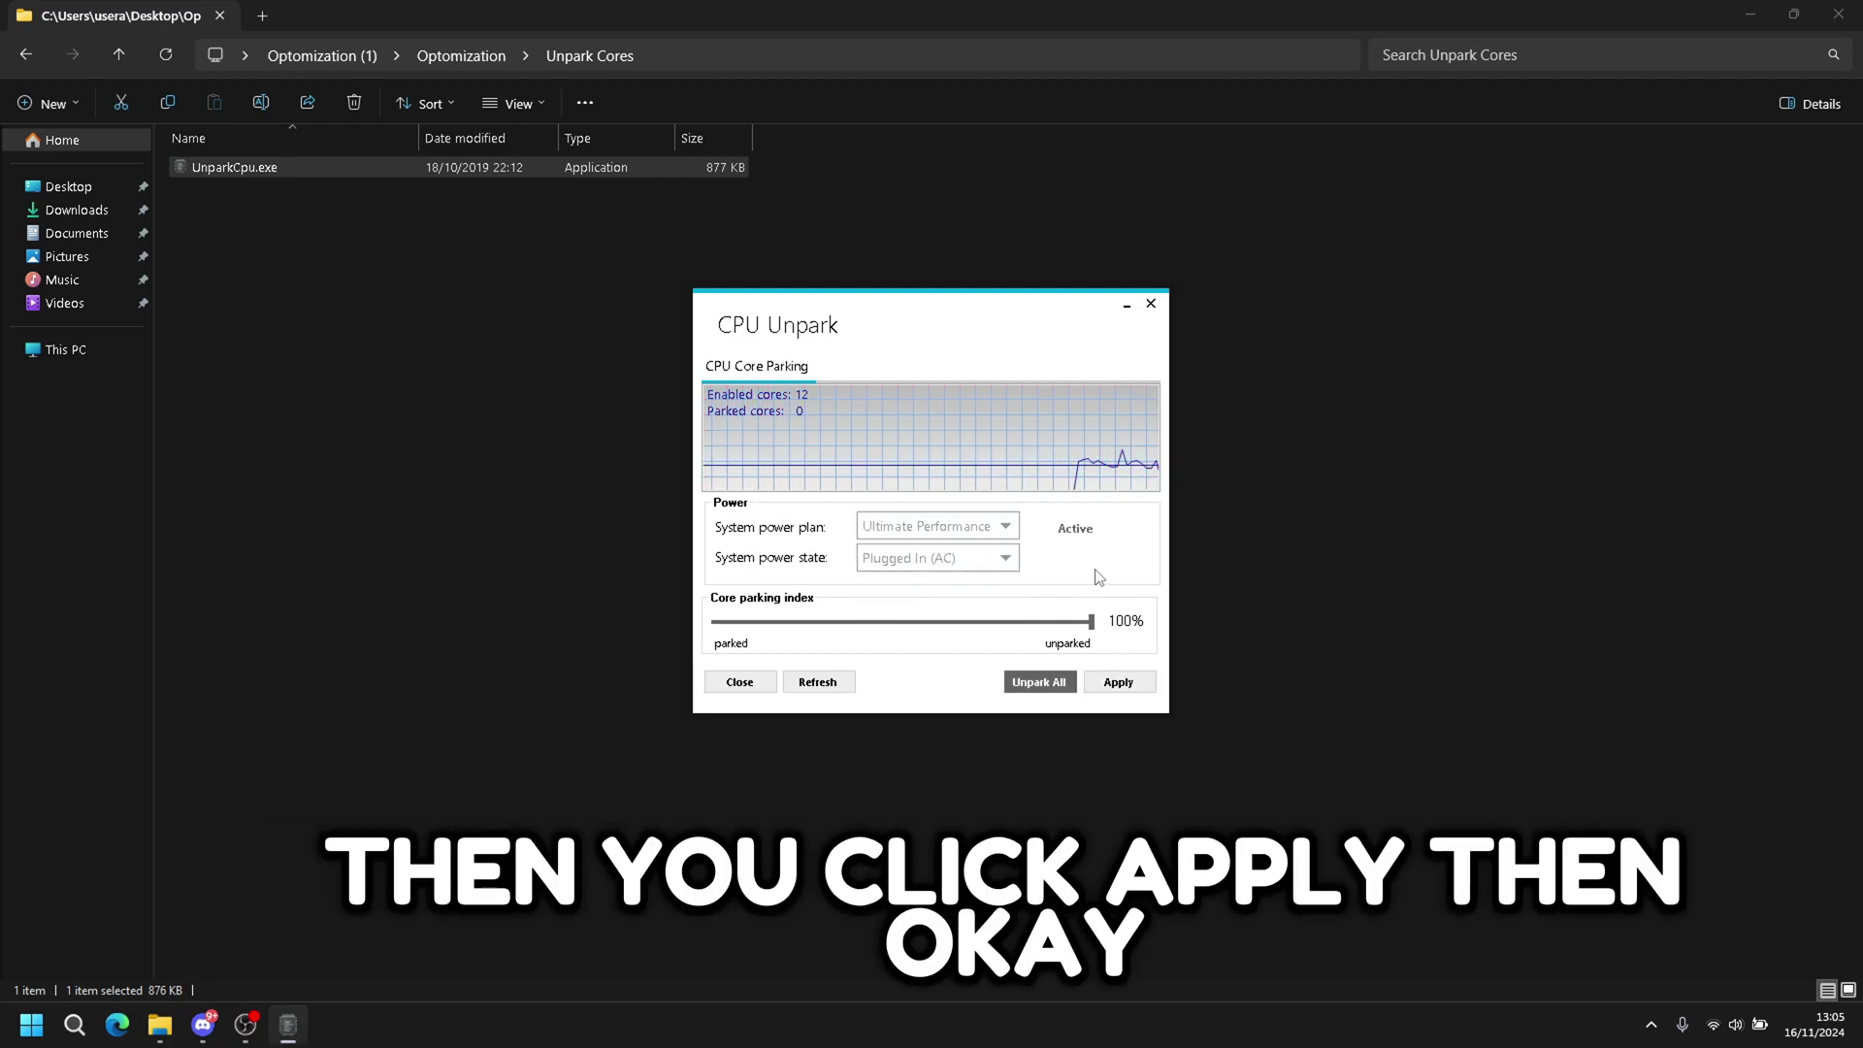
pyautogui.click(1148, 305)
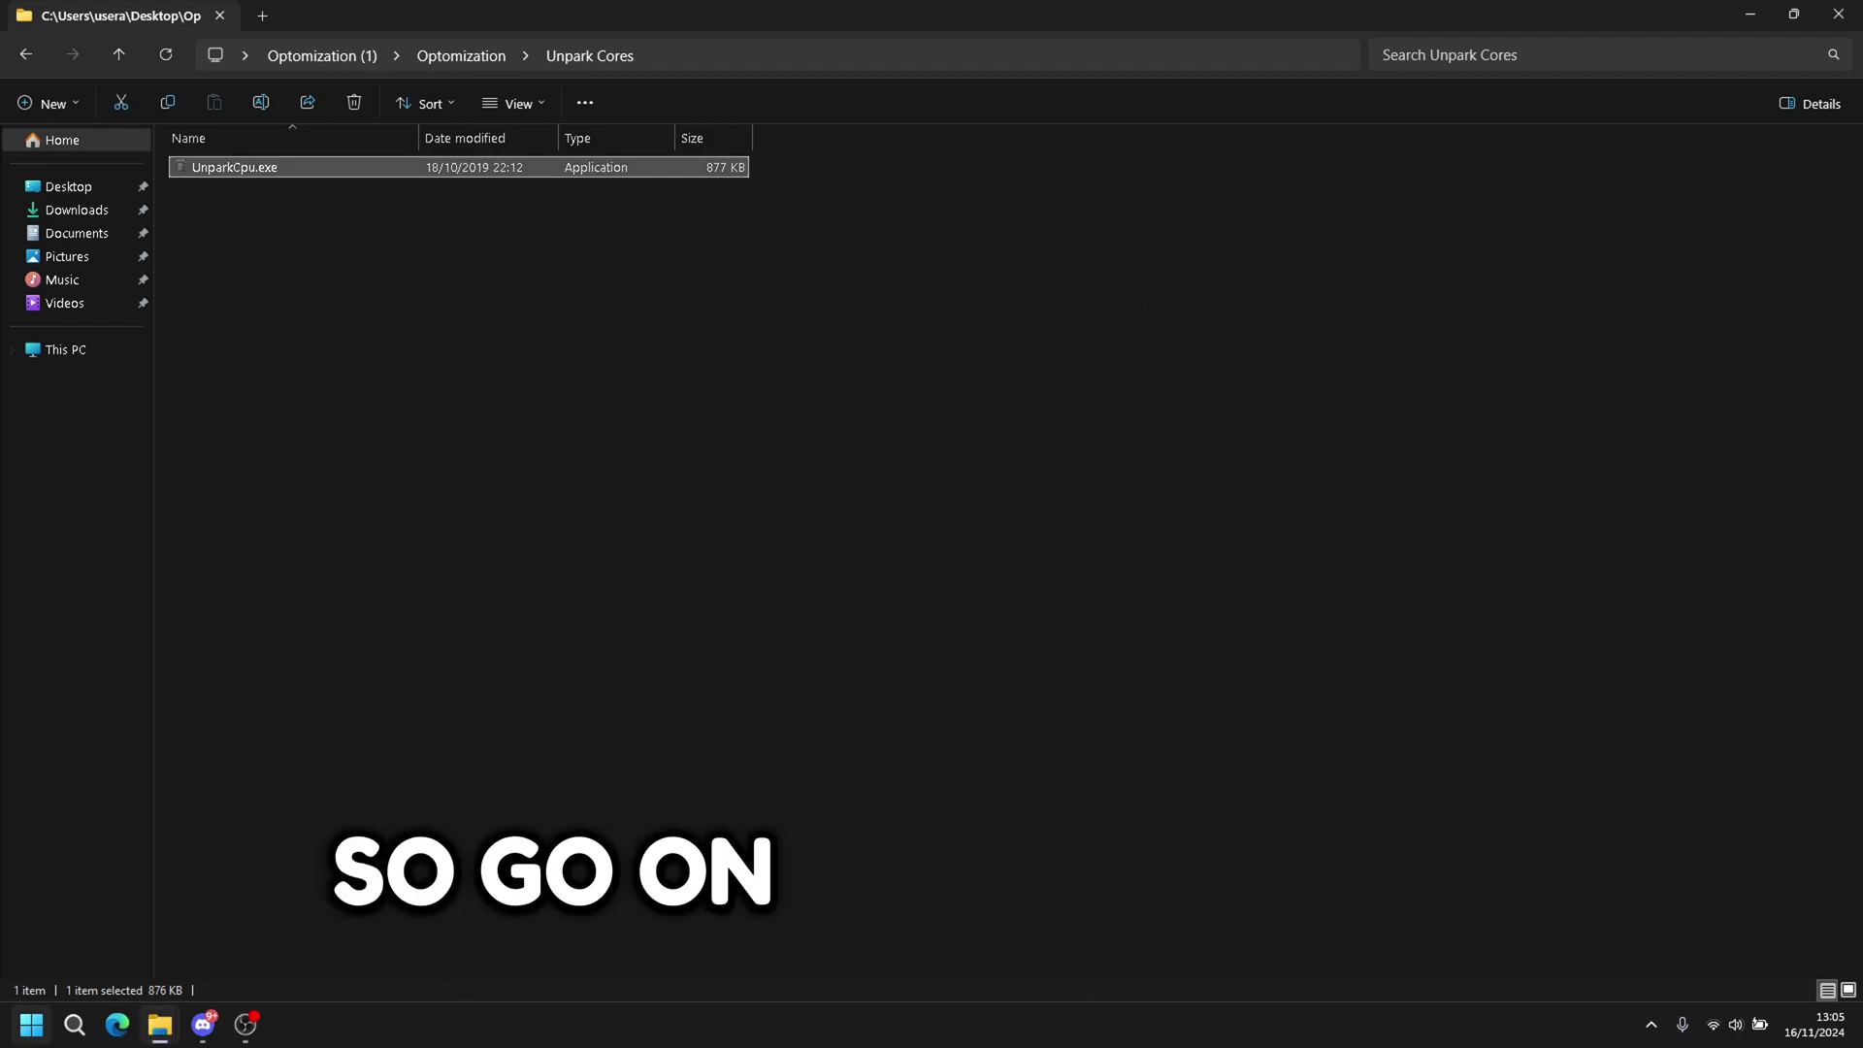
# Step: Search 'mouse settings' from the taskbar and open the Bluetooth & devices Mouse page
pyautogui.click(31, 1024)
pyautogui.write('additi')
pyautogui.press('BackSpace')
pyautogui.press('BackSpace')
pyautogui.press('BackSpace')
pyautogui.press('BackSpace')
pyautogui.press('BackSpace')
pyautogui.press('BackSpace')
pyautogui.write('mouse settings')
pyautogui.press('Return')
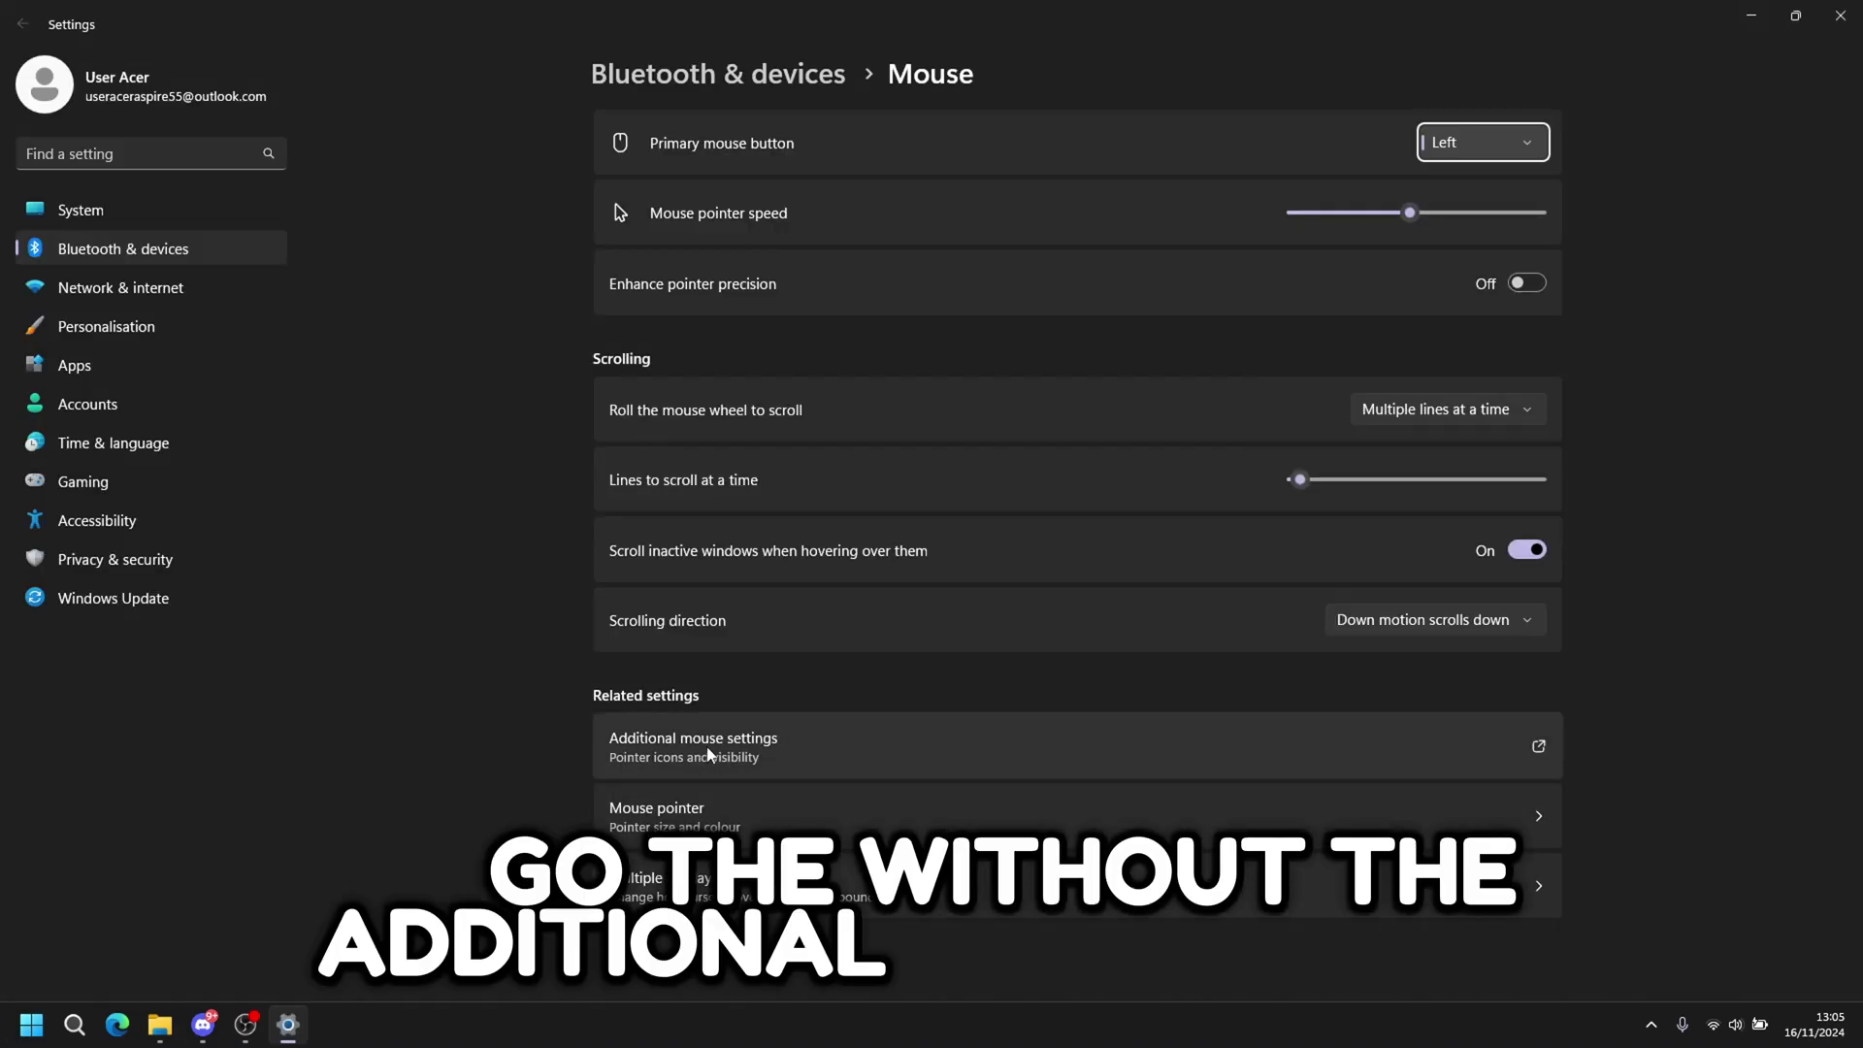
# Step: Leave Enhance pointer precision unchecked under Pointer Options and close Mouse Properties with OK
pyautogui.click(716, 757)
pyautogui.click(185, 151)
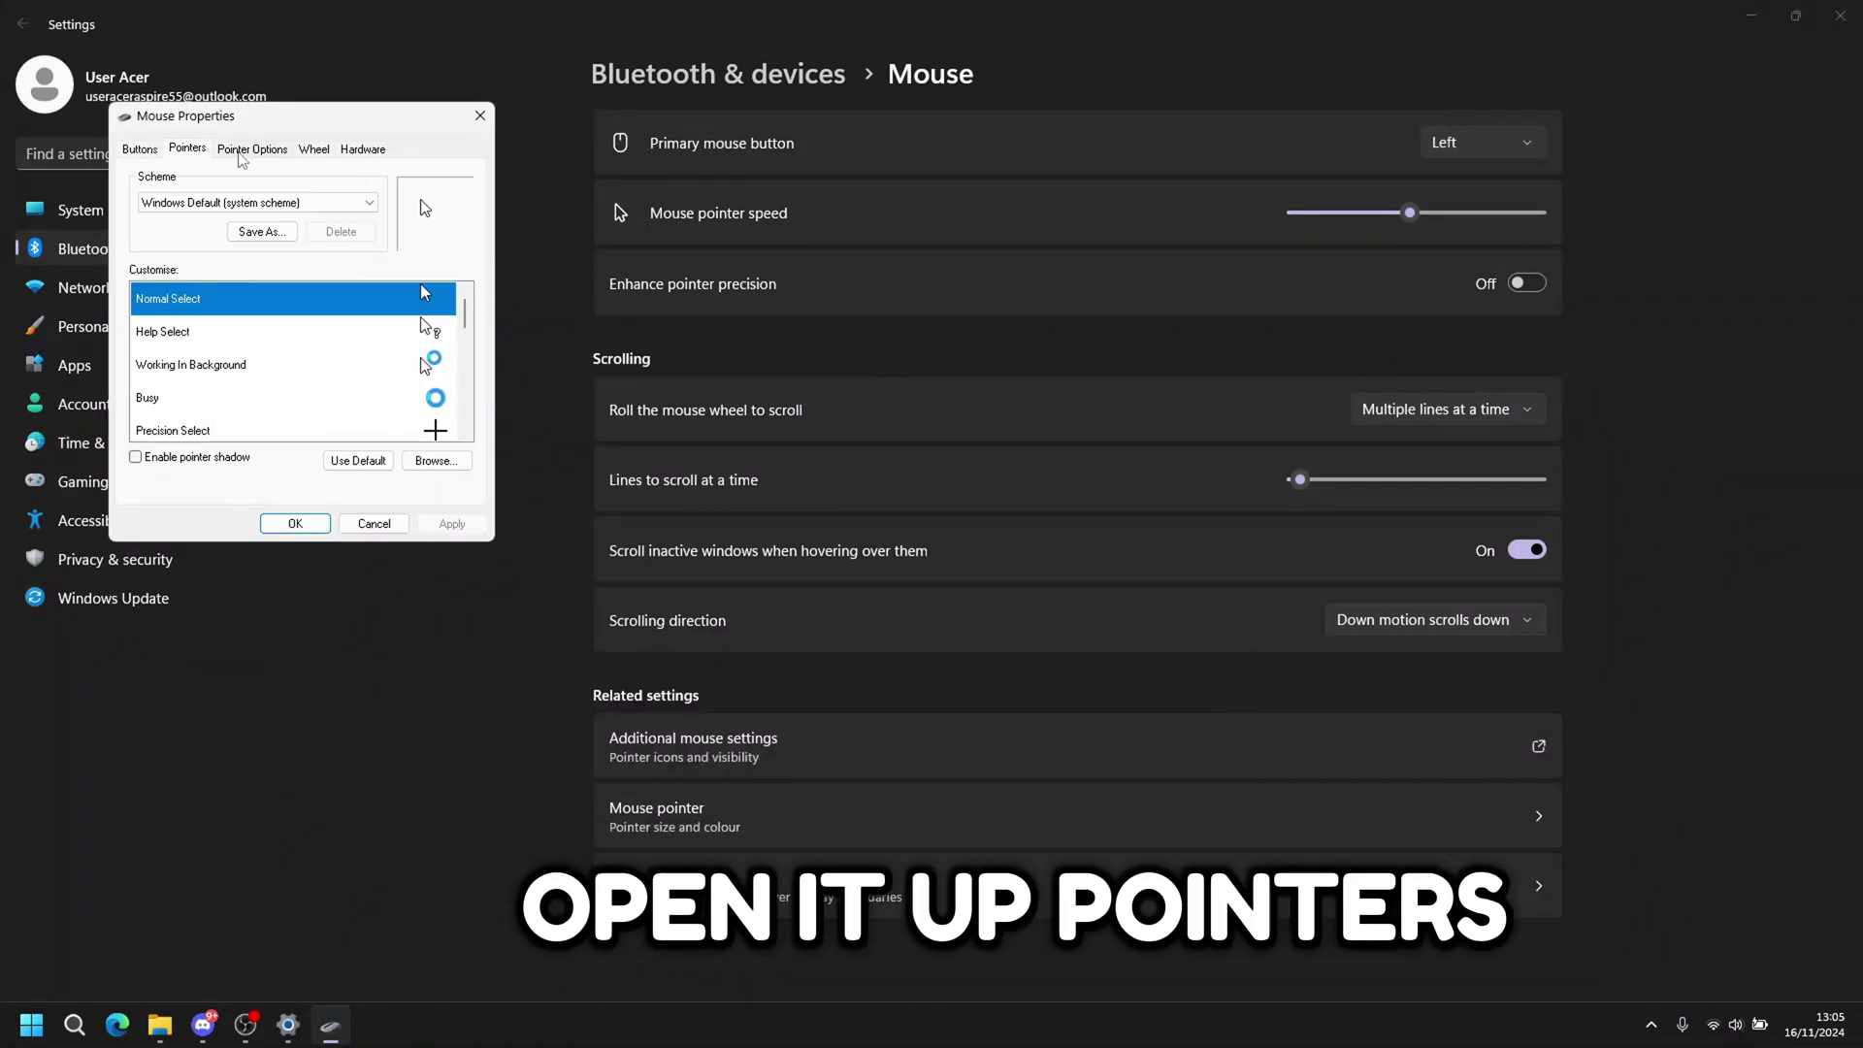
pyautogui.click(146, 151)
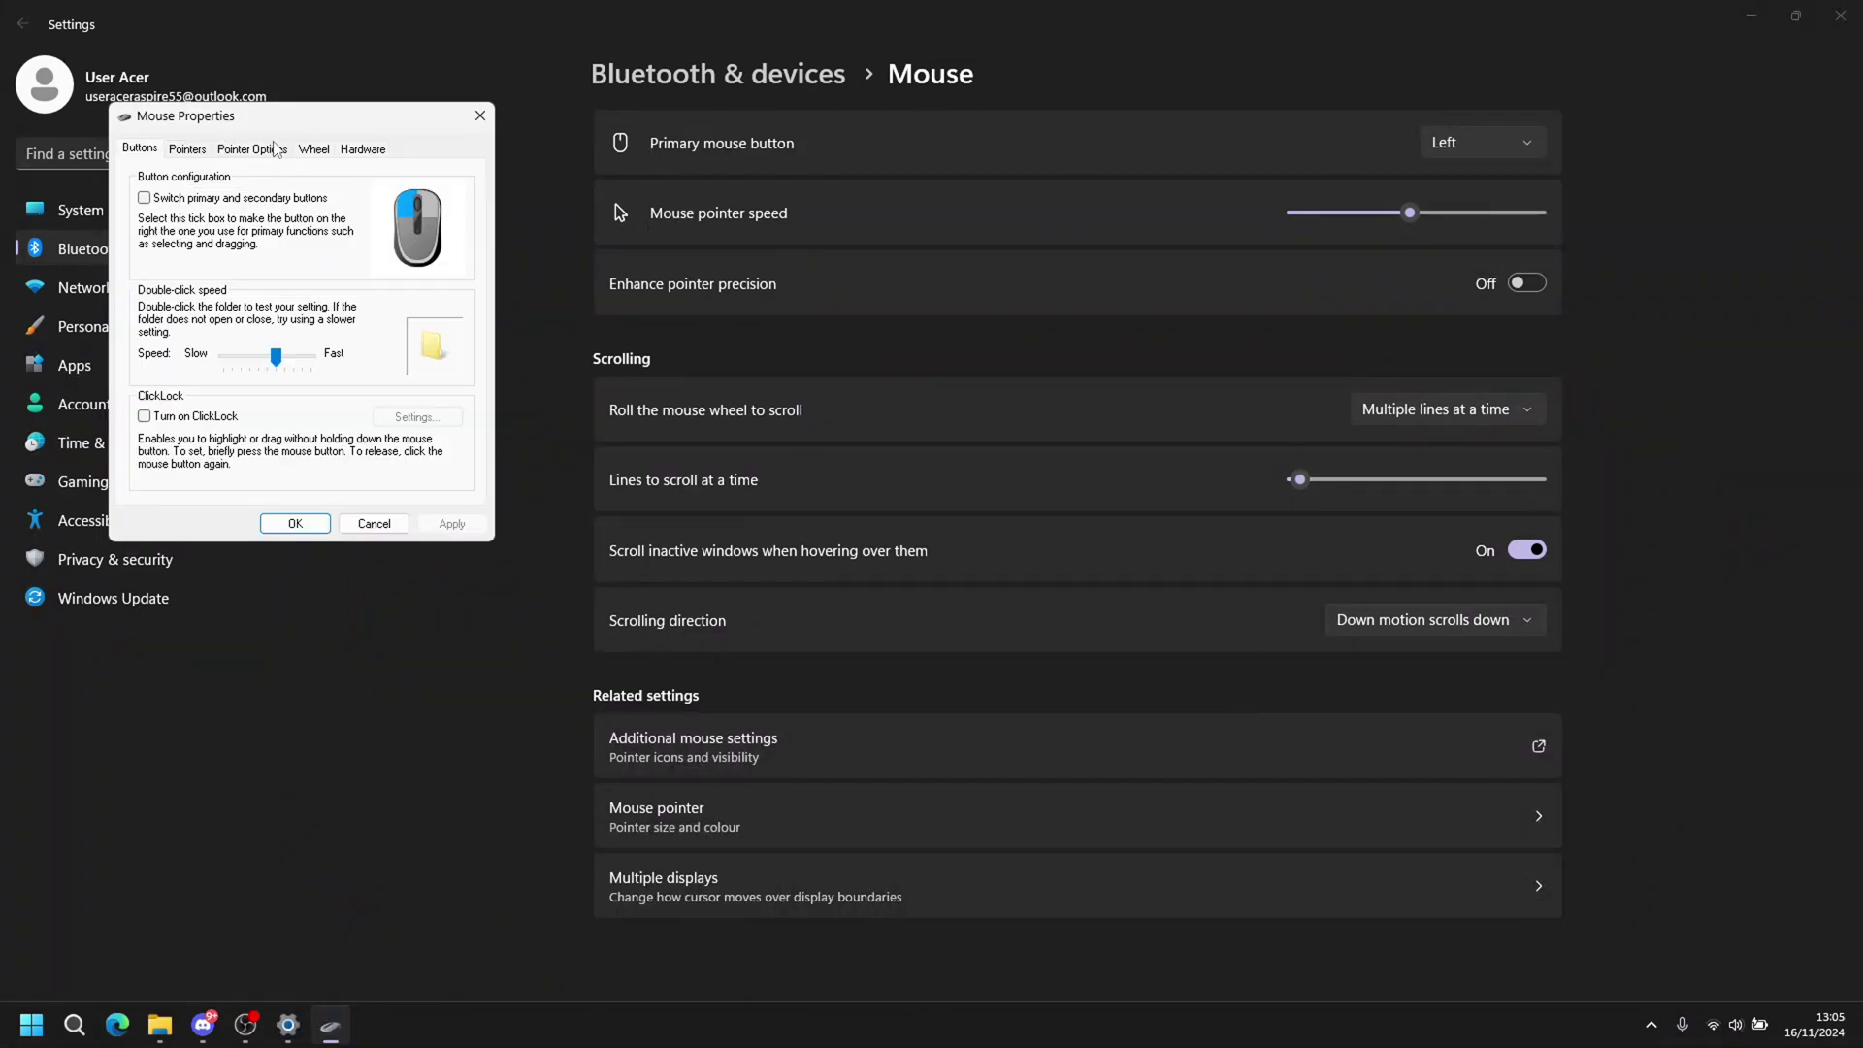
pyautogui.click(275, 149)
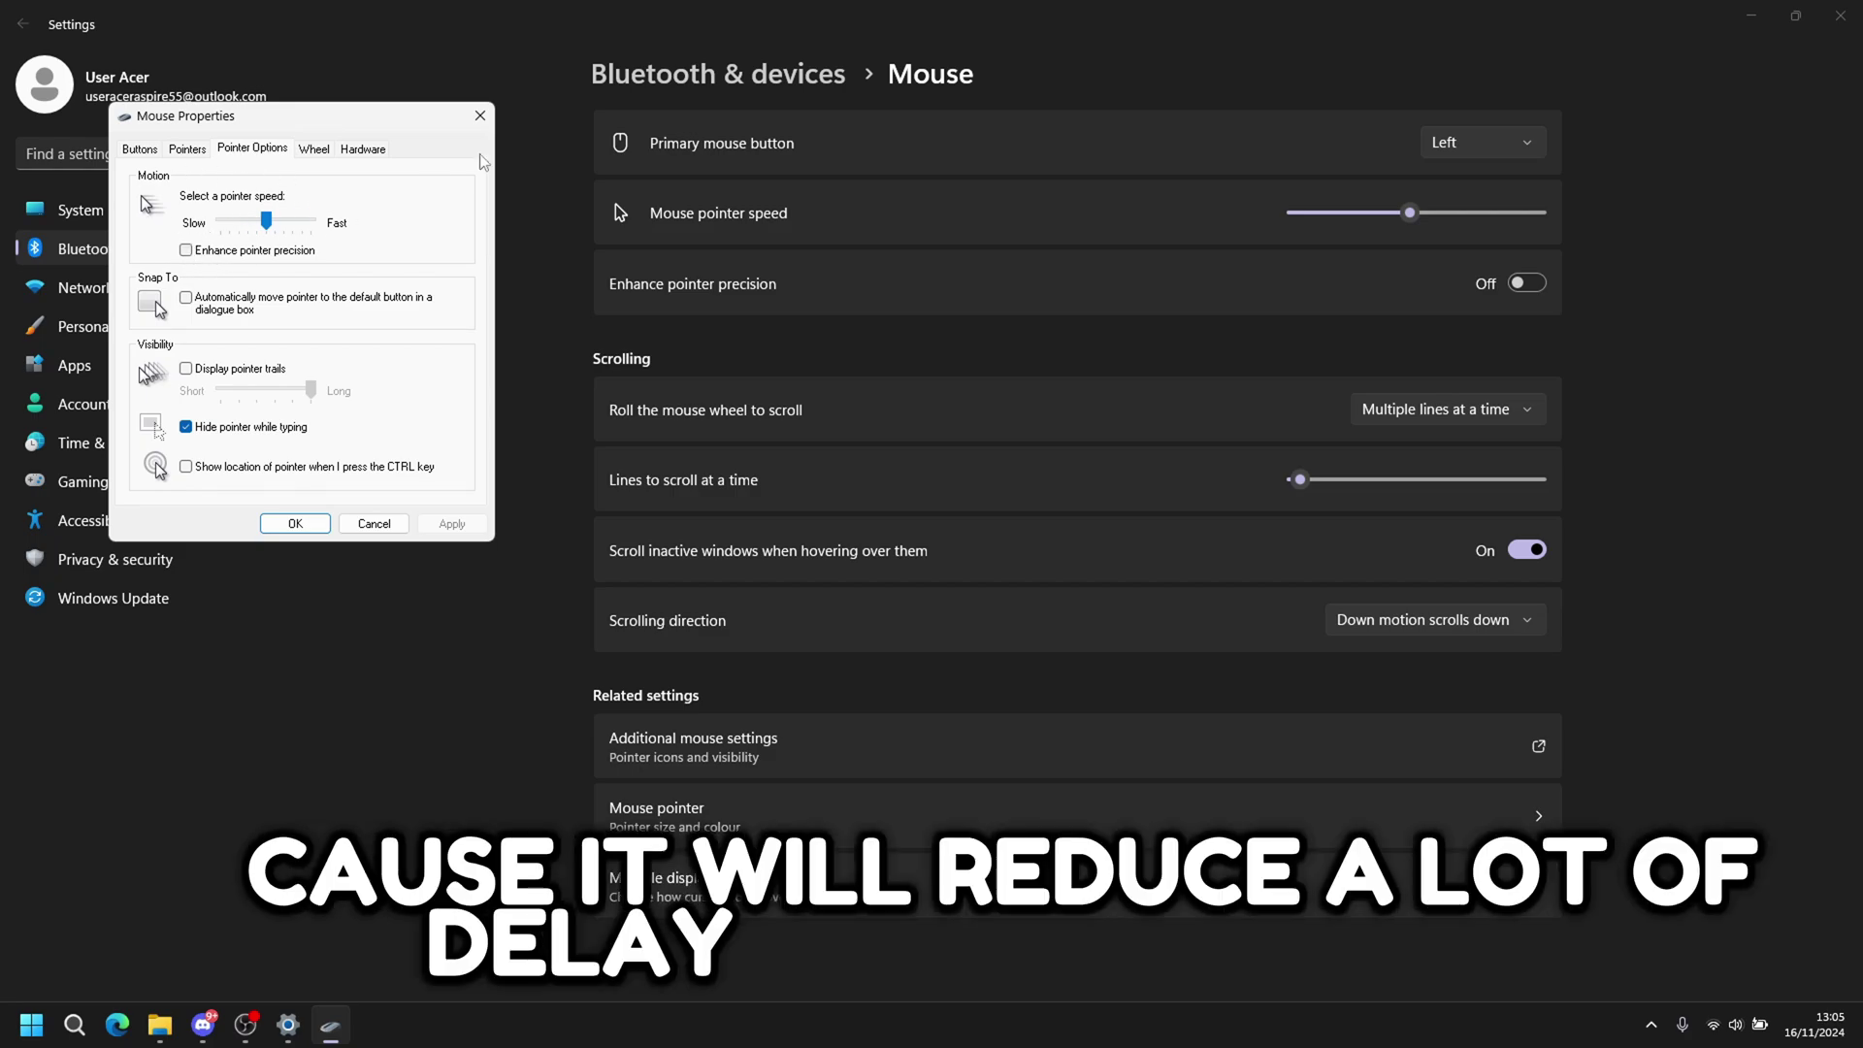
pyautogui.click(295, 524)
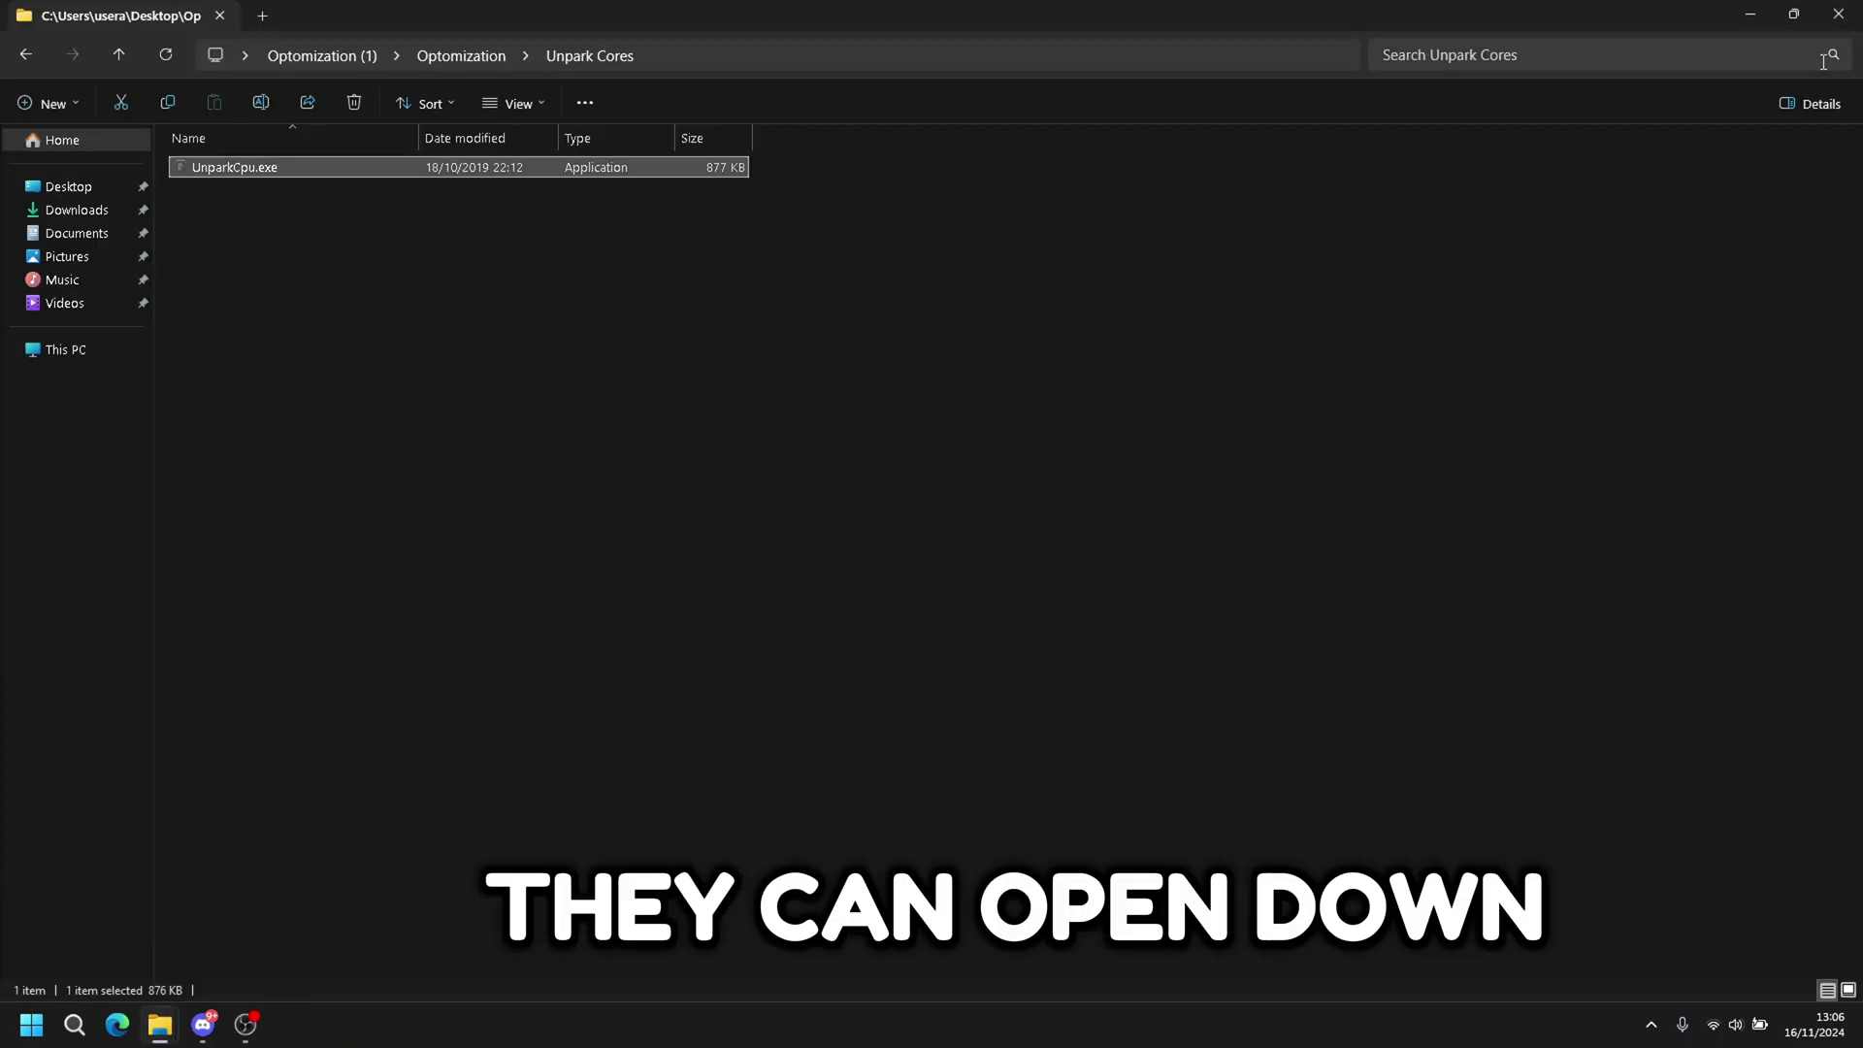
# Step: Close File Explorer and launch Windows Settings with Win+I
pyautogui.click(1839, 13)
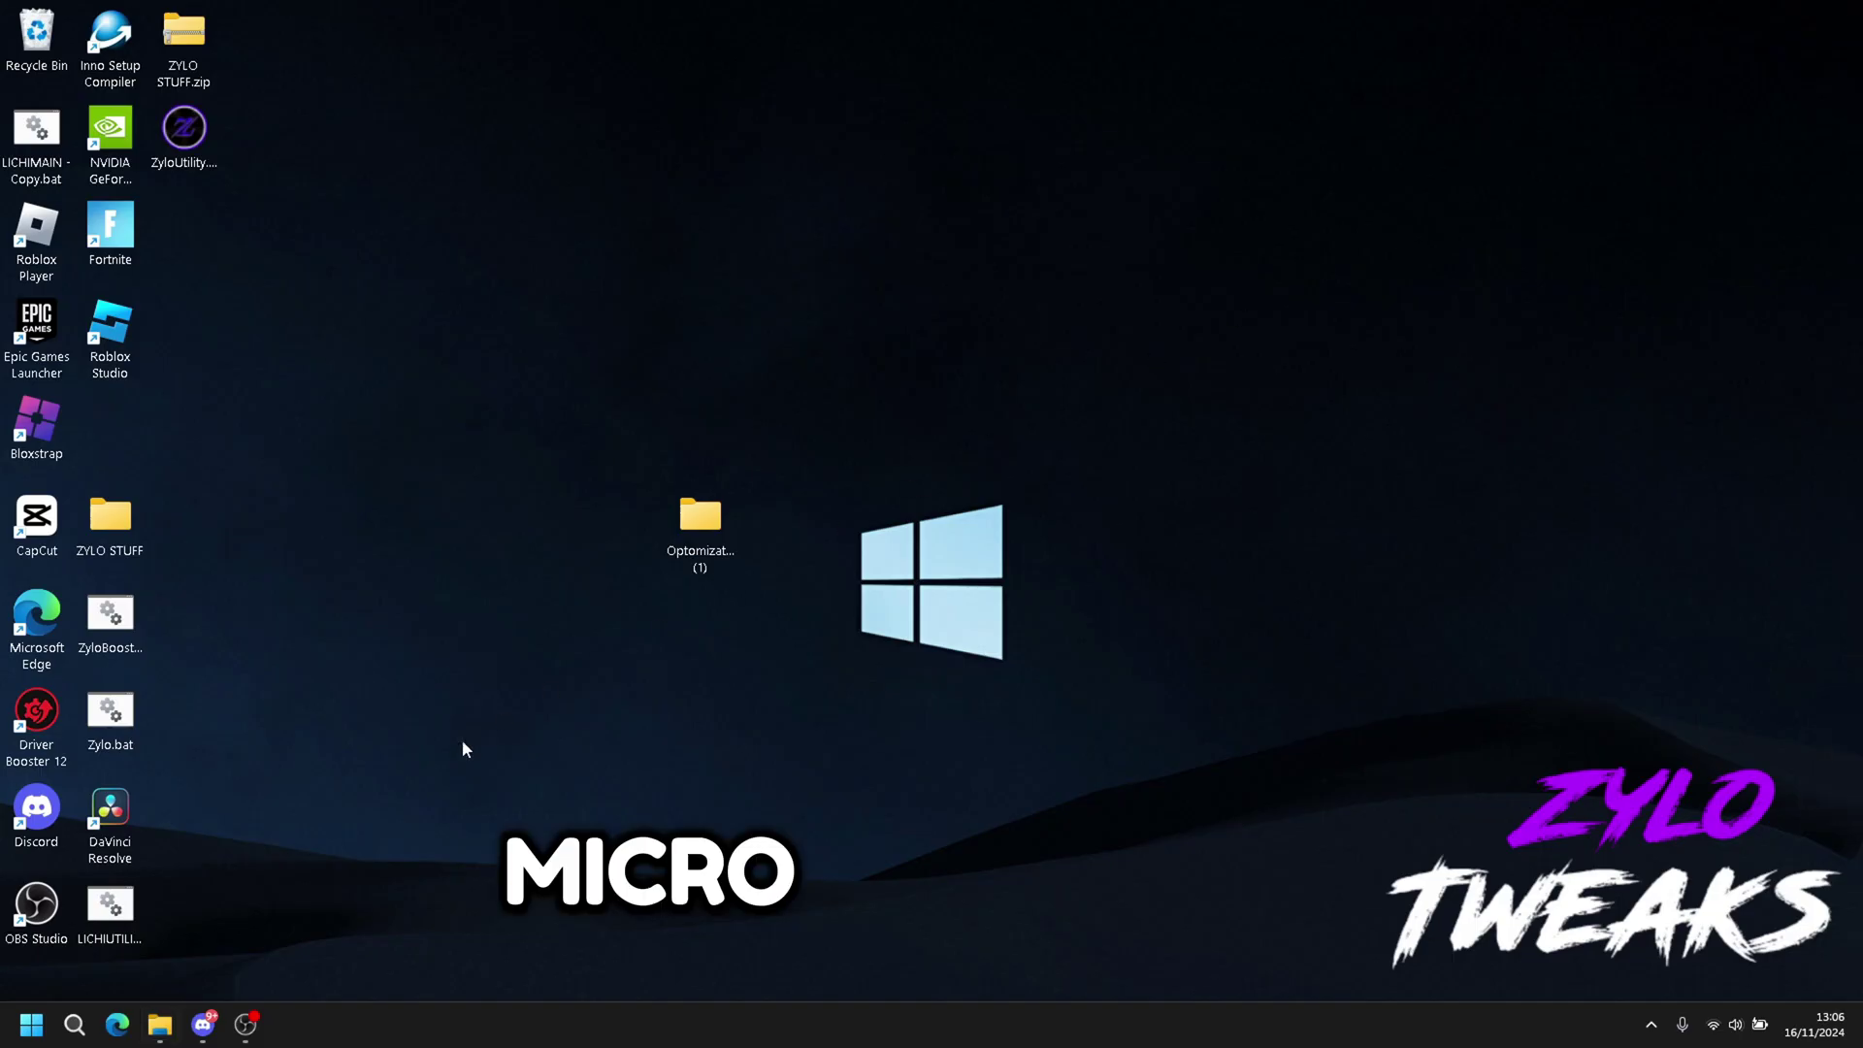
pyautogui.click(31, 1024)
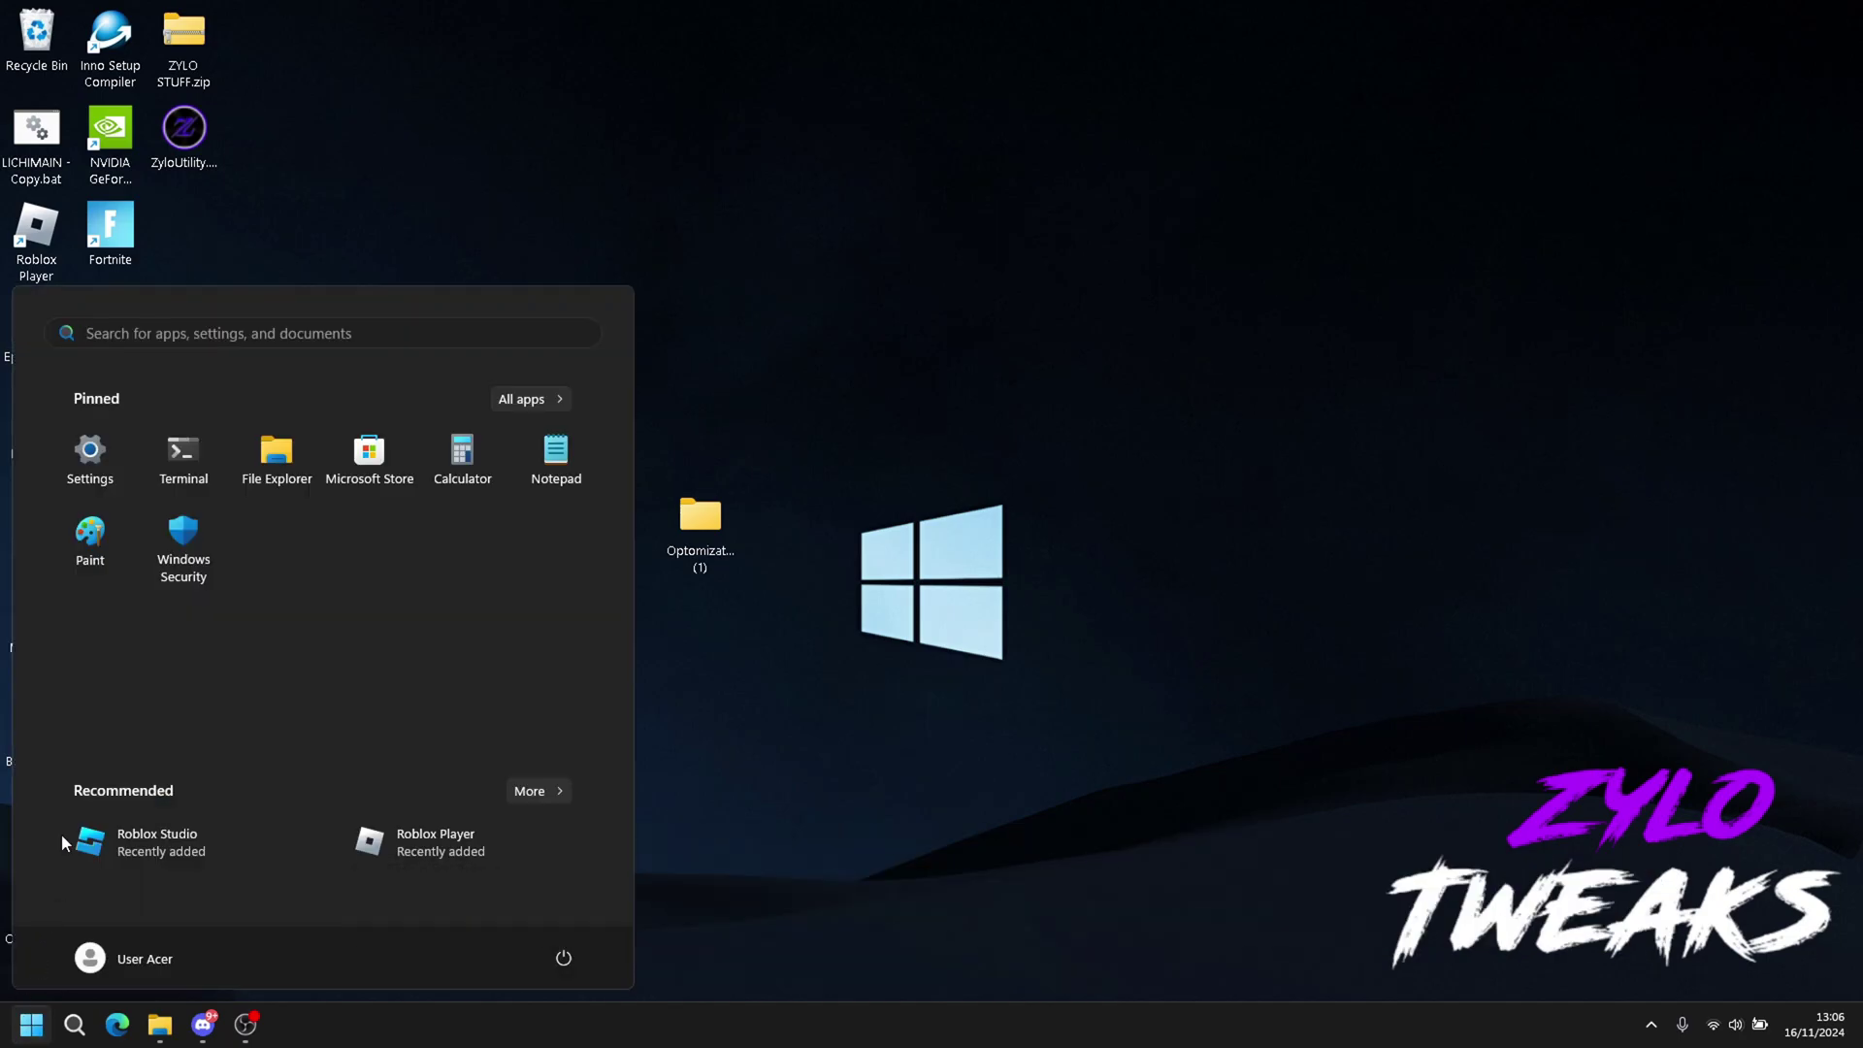
pyautogui.write('mi')
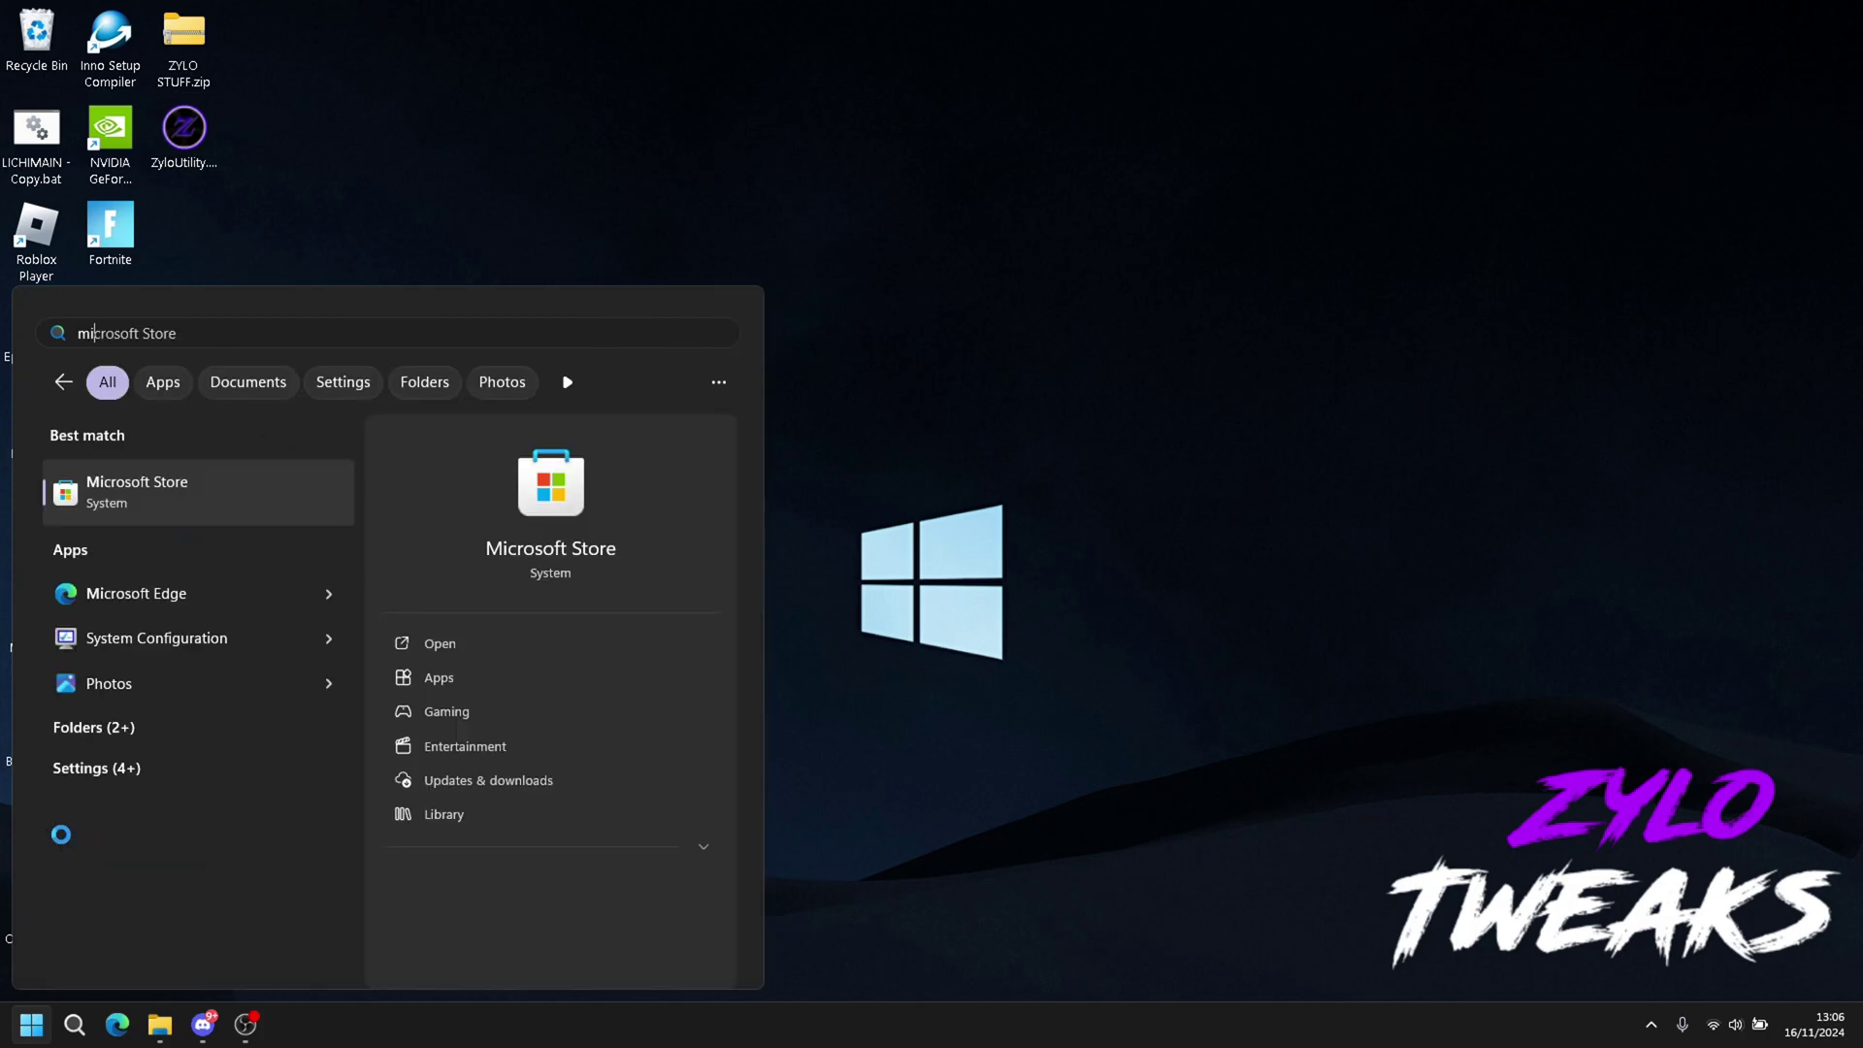
pyautogui.press('BackSpace')
pyautogui.write('s')
pyautogui.press('BackSpace')
pyautogui.press('BackSpace')
pyautogui.press('super+i')
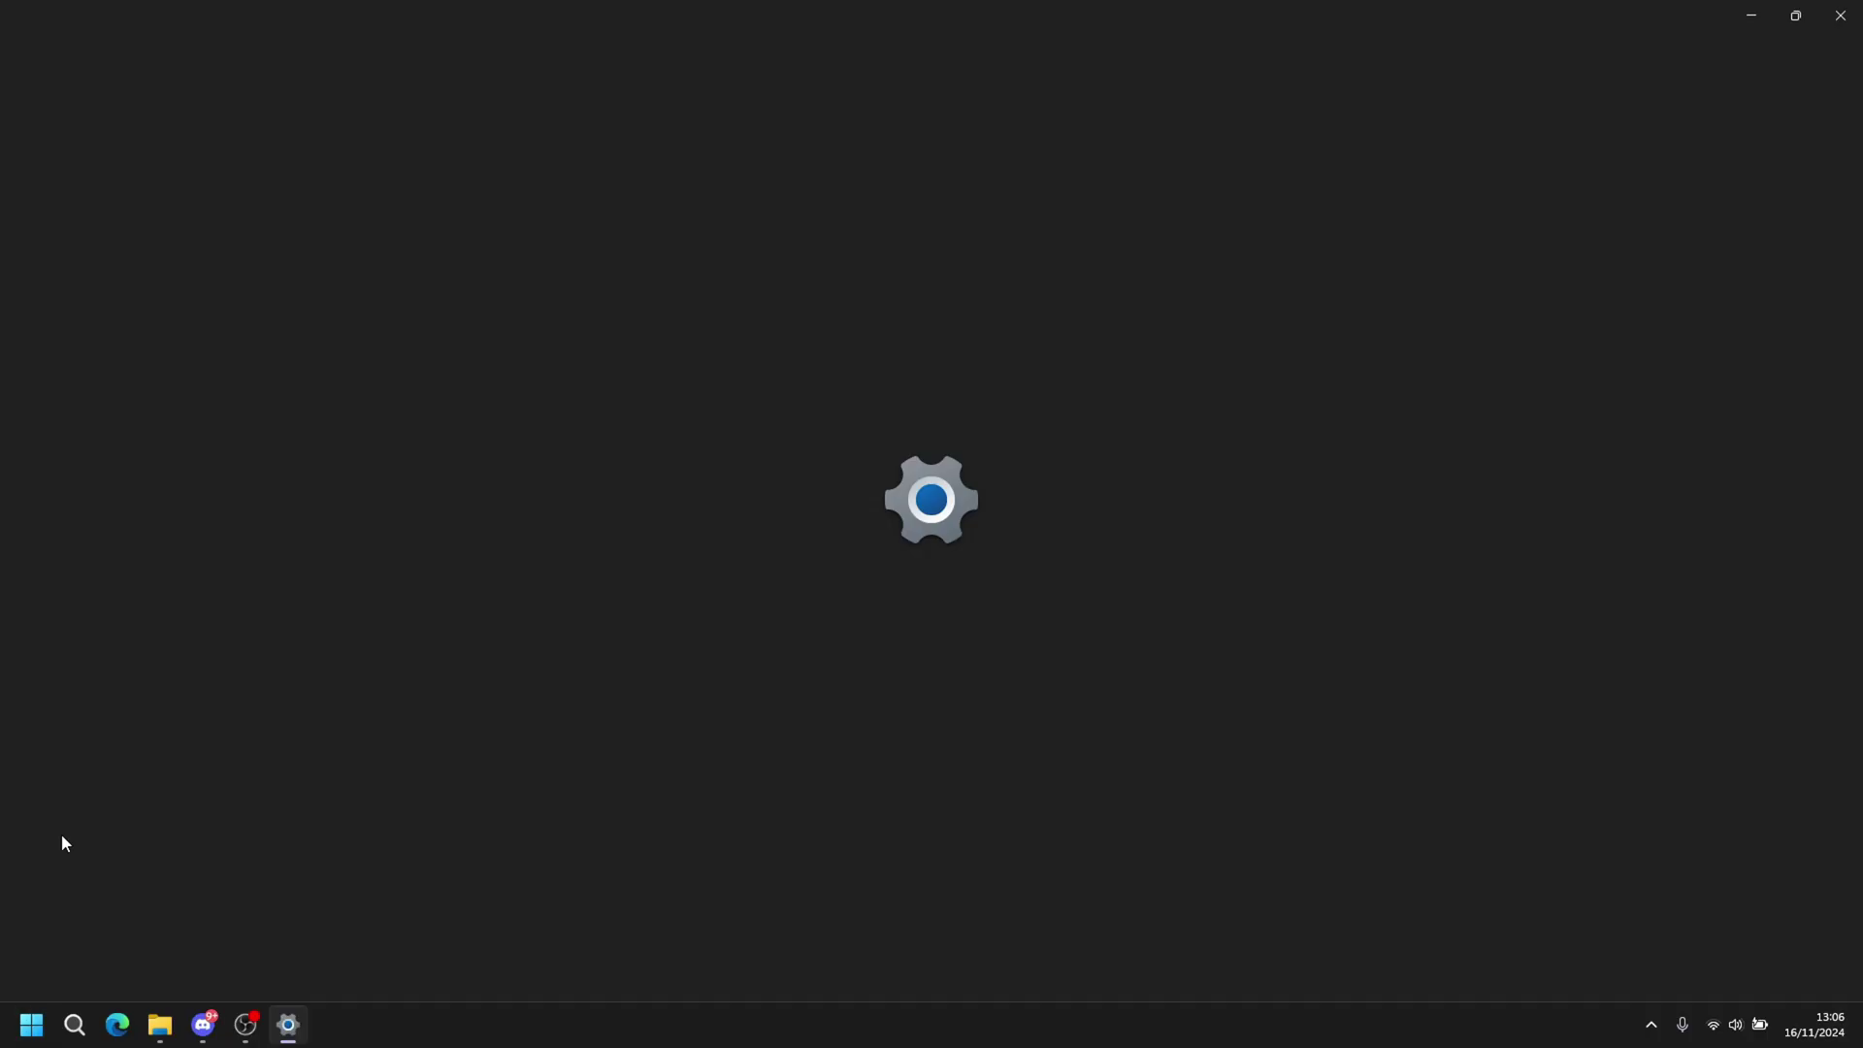
# Step: From System > Sound, look through all sound devices and the volume mixer, then open More sound settings
pyautogui.click(710, 312)
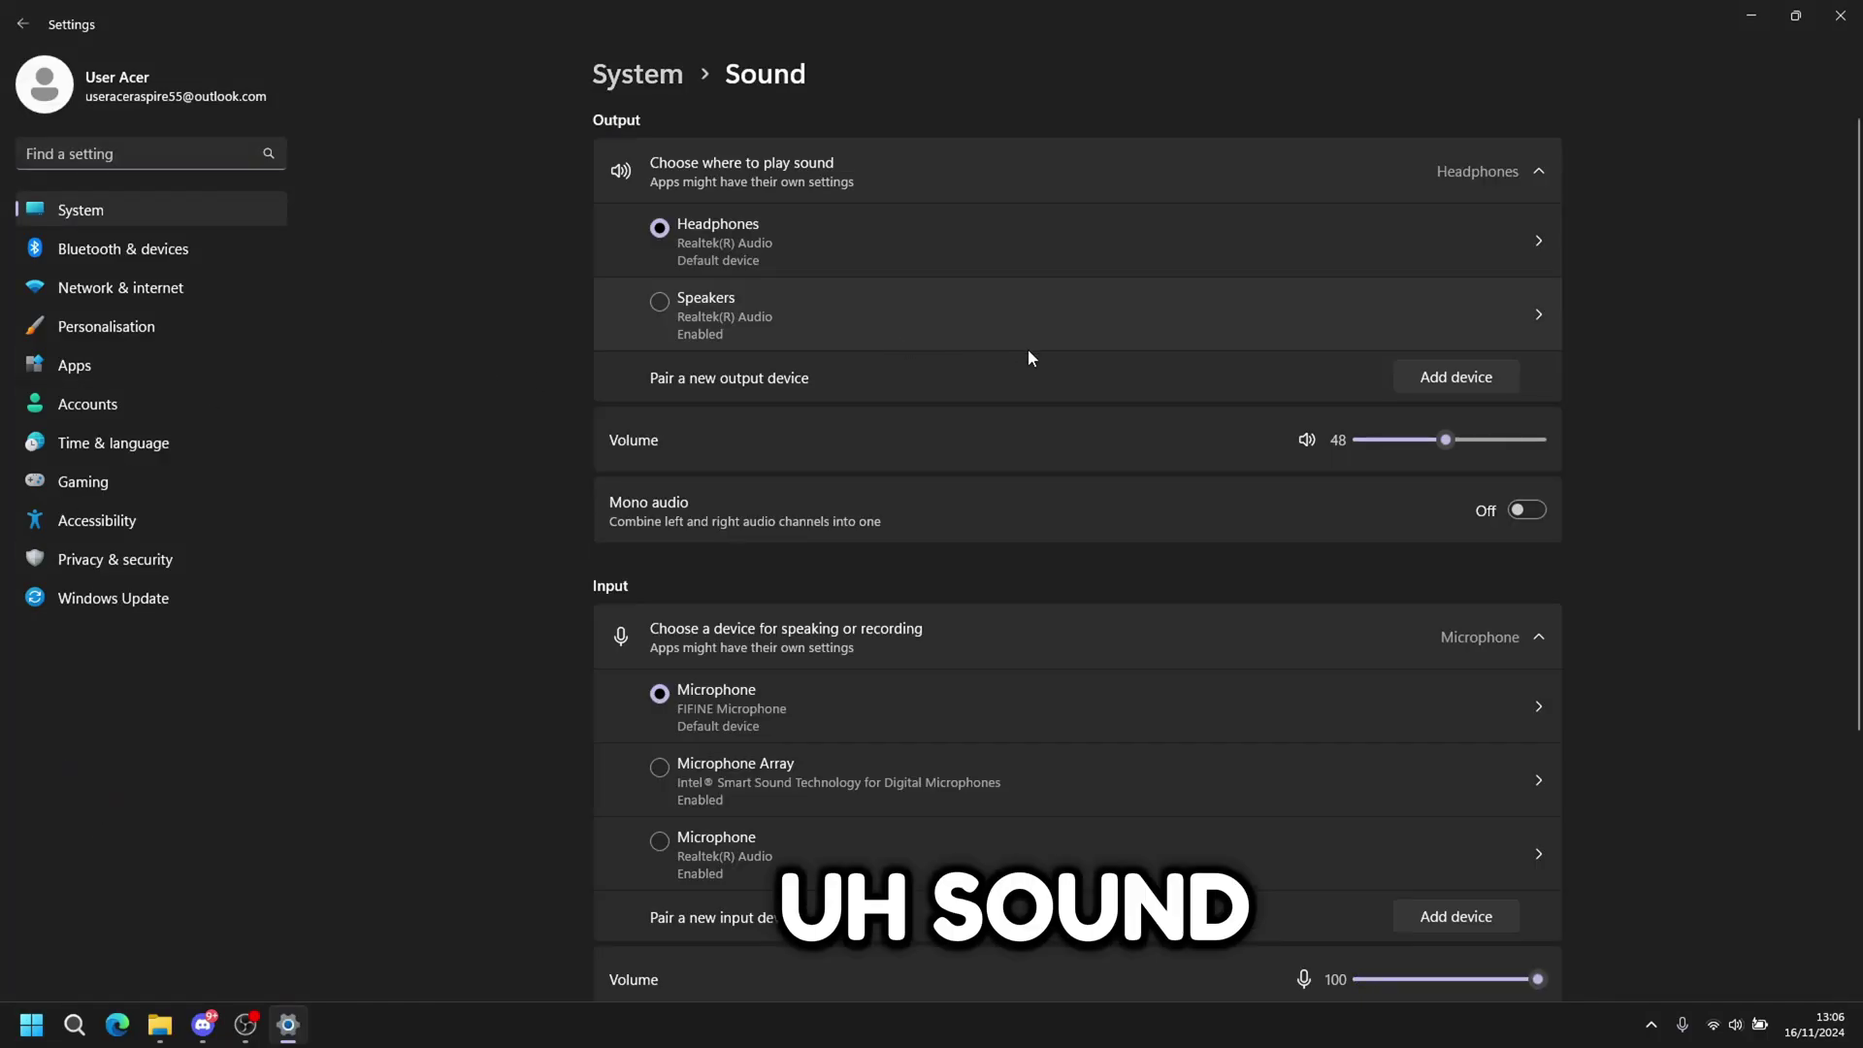
pyautogui.scroll(-5, 1045, 351)
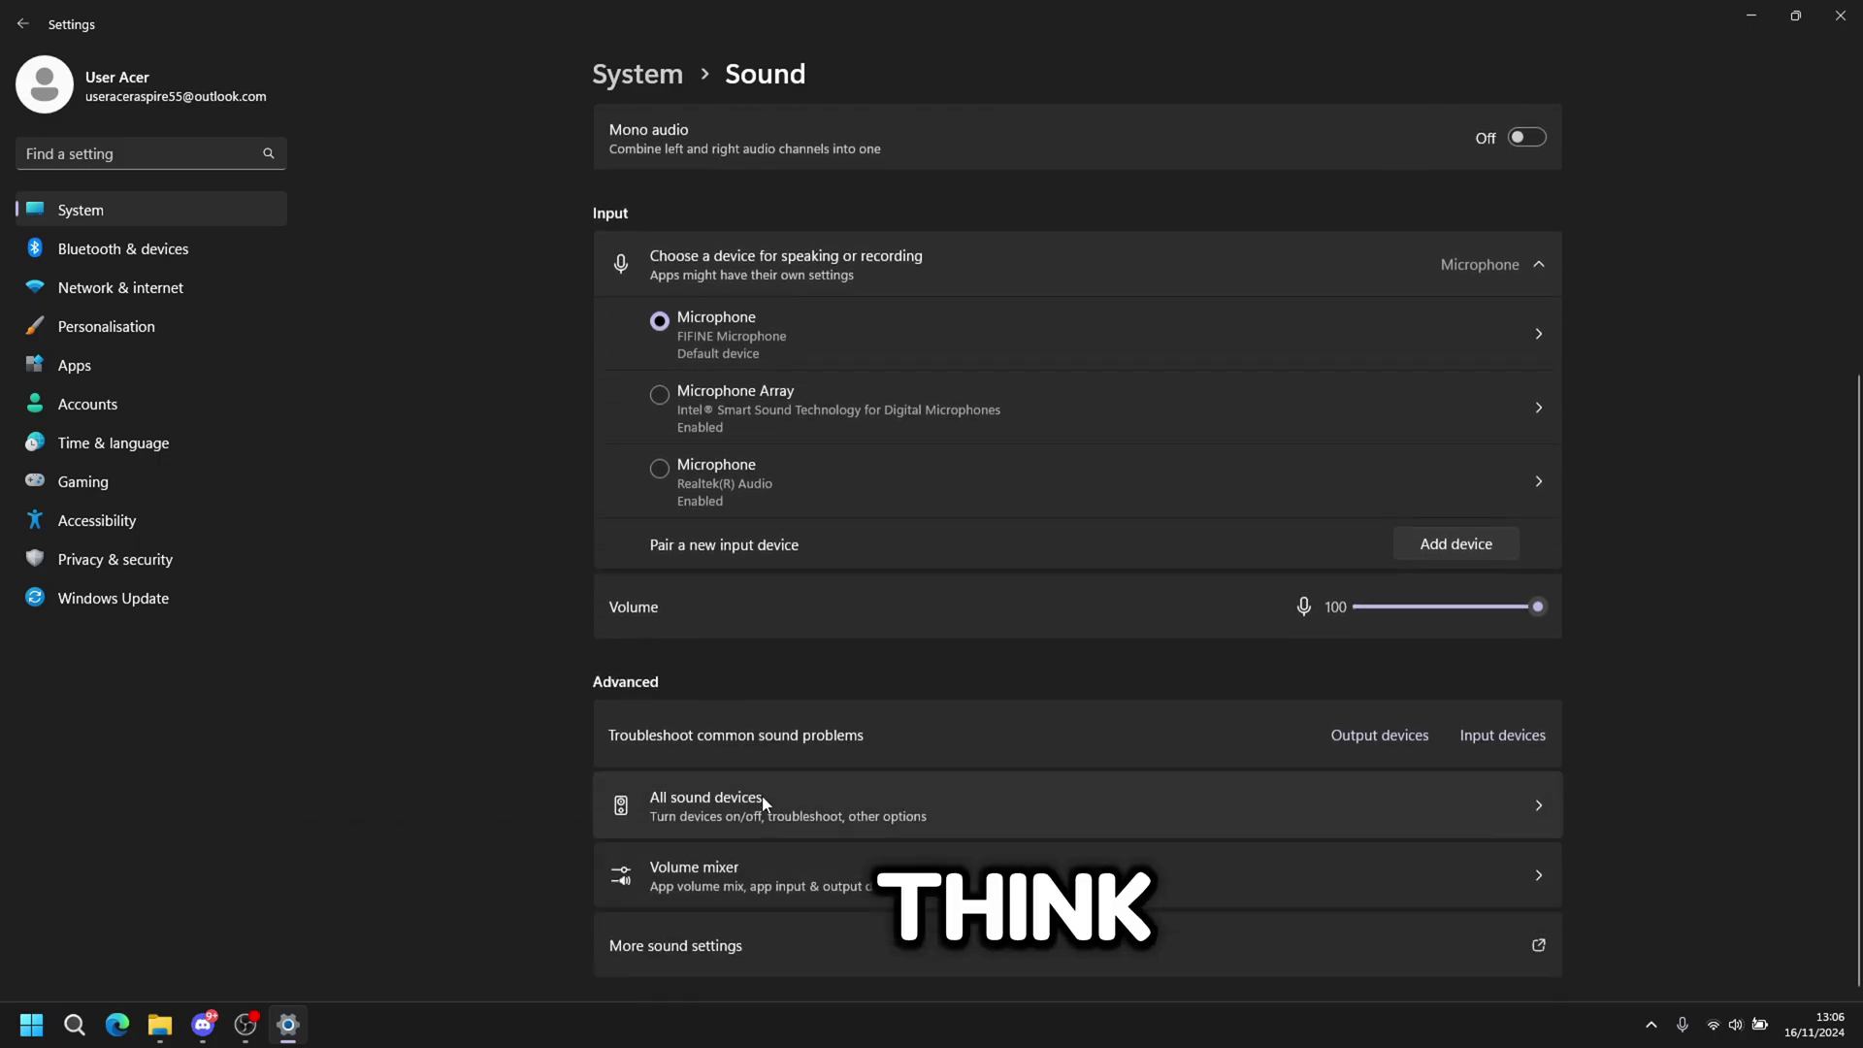
pyautogui.click(765, 800)
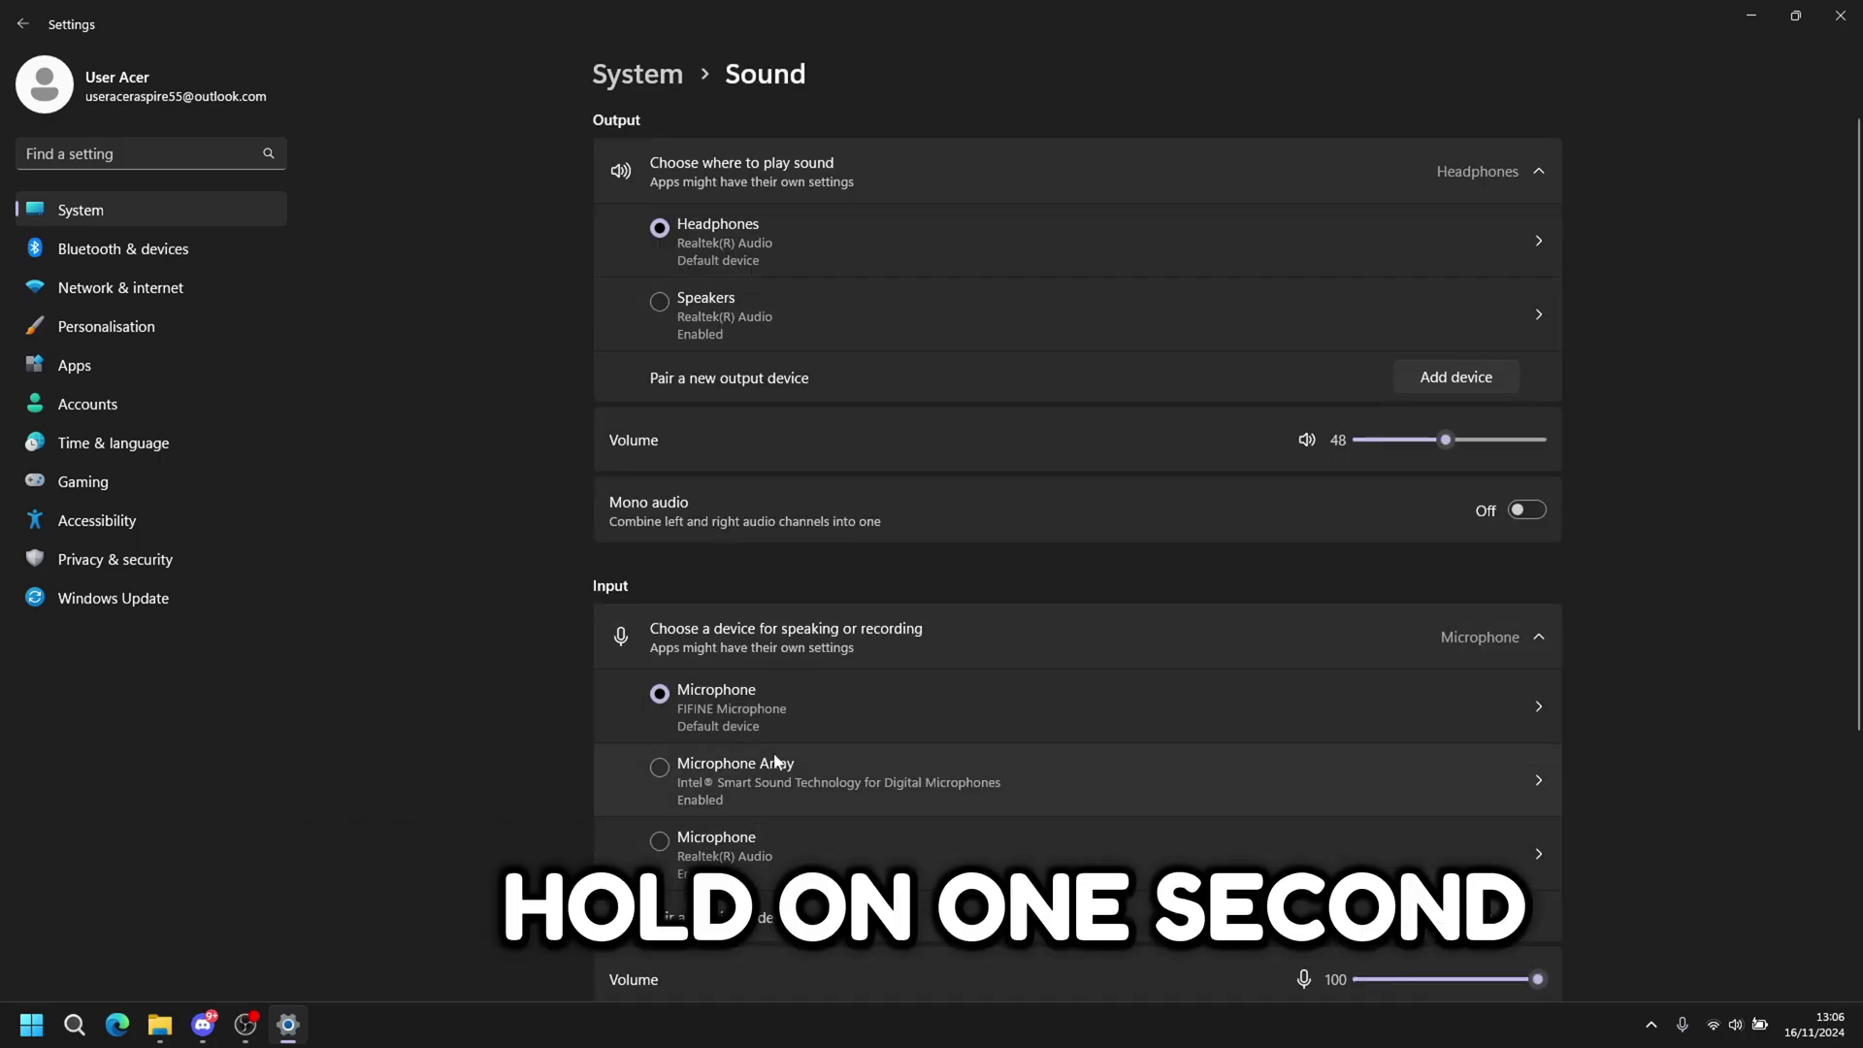
pyautogui.scroll(-1, 831, 606)
pyautogui.scroll(-3, 832, 606)
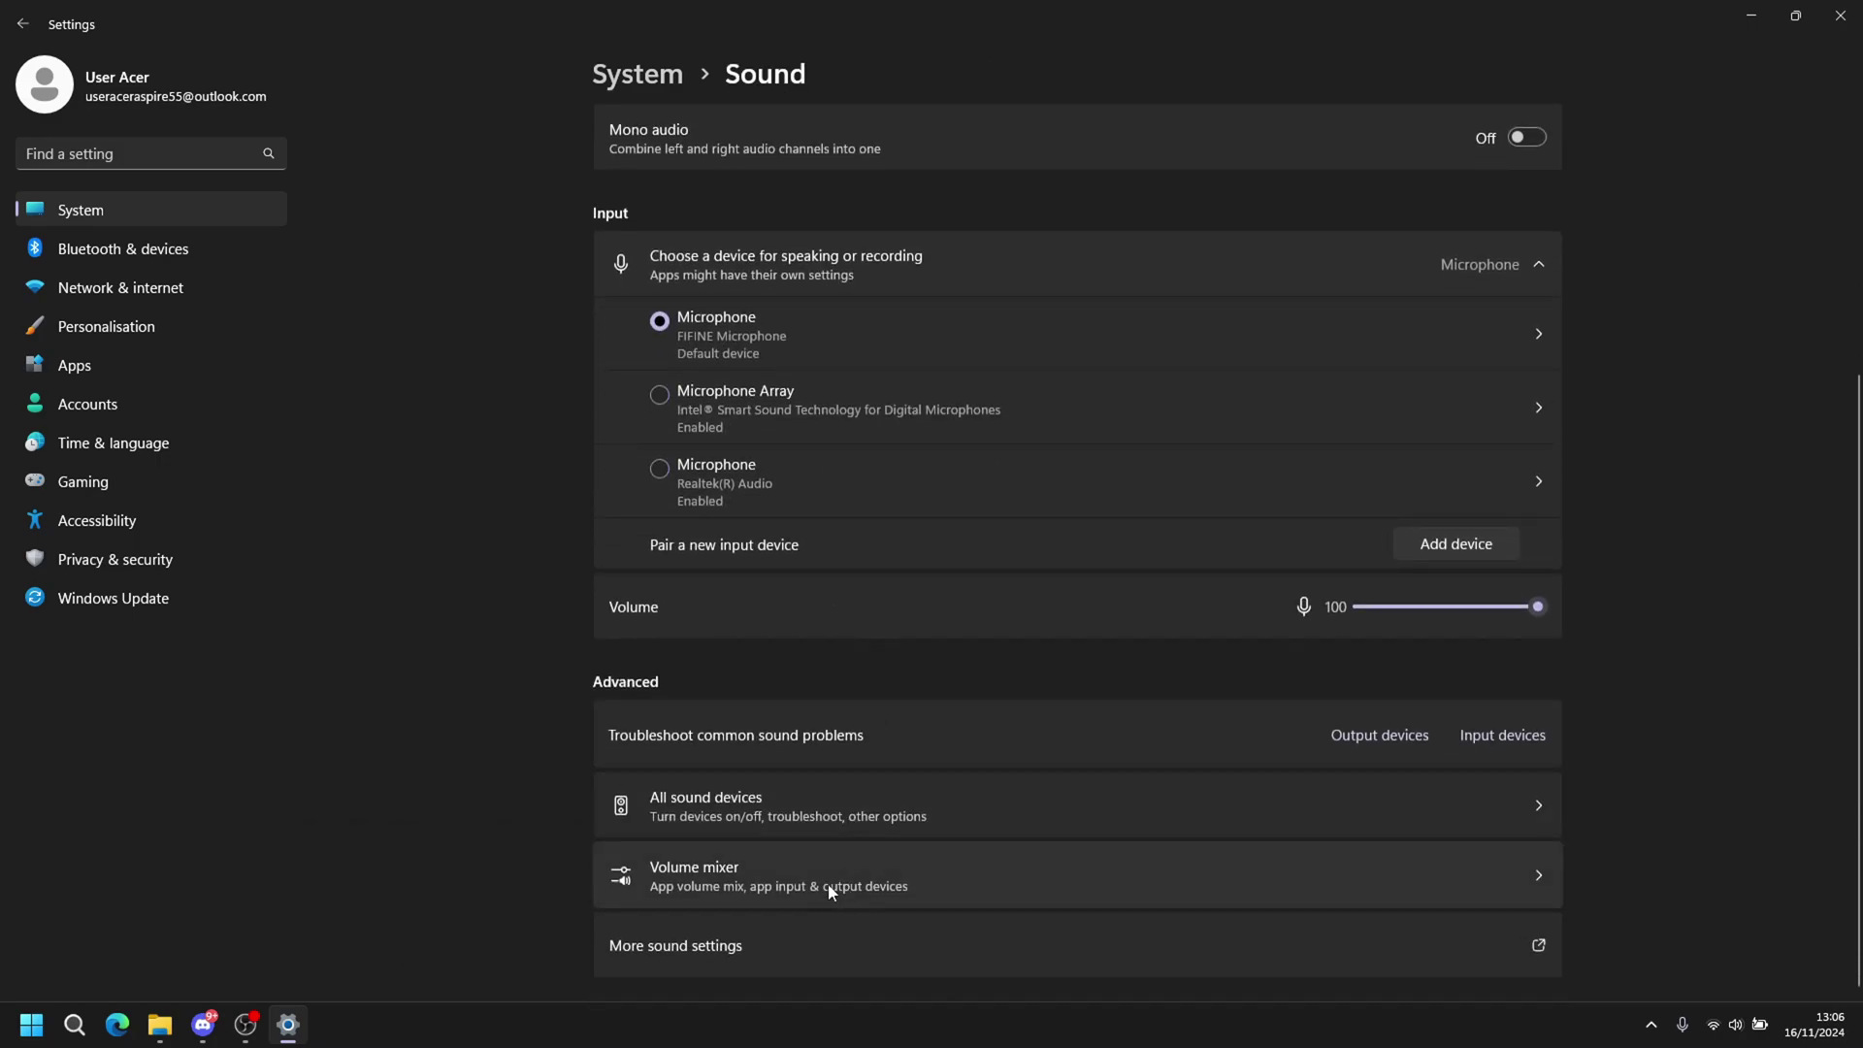
pyautogui.click(824, 883)
pyautogui.click(782, 73)
pyautogui.scroll(-5, 782, 583)
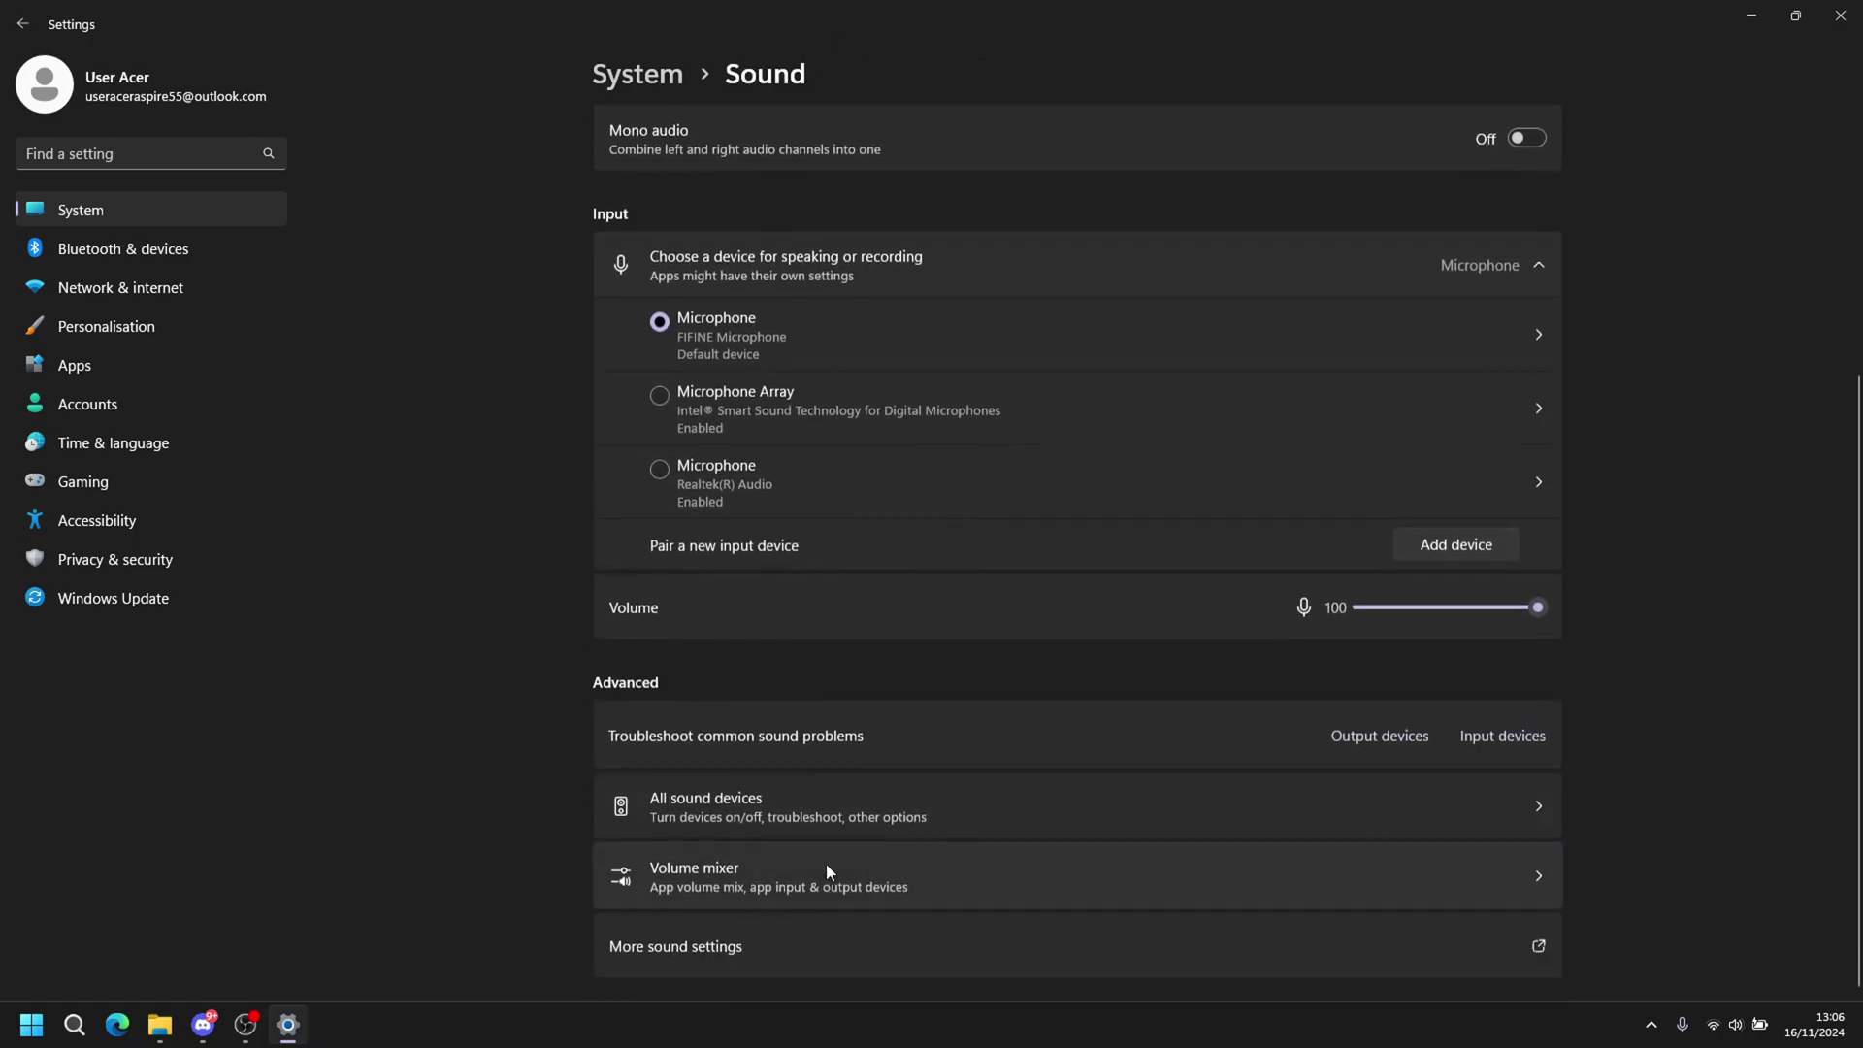
pyautogui.click(783, 946)
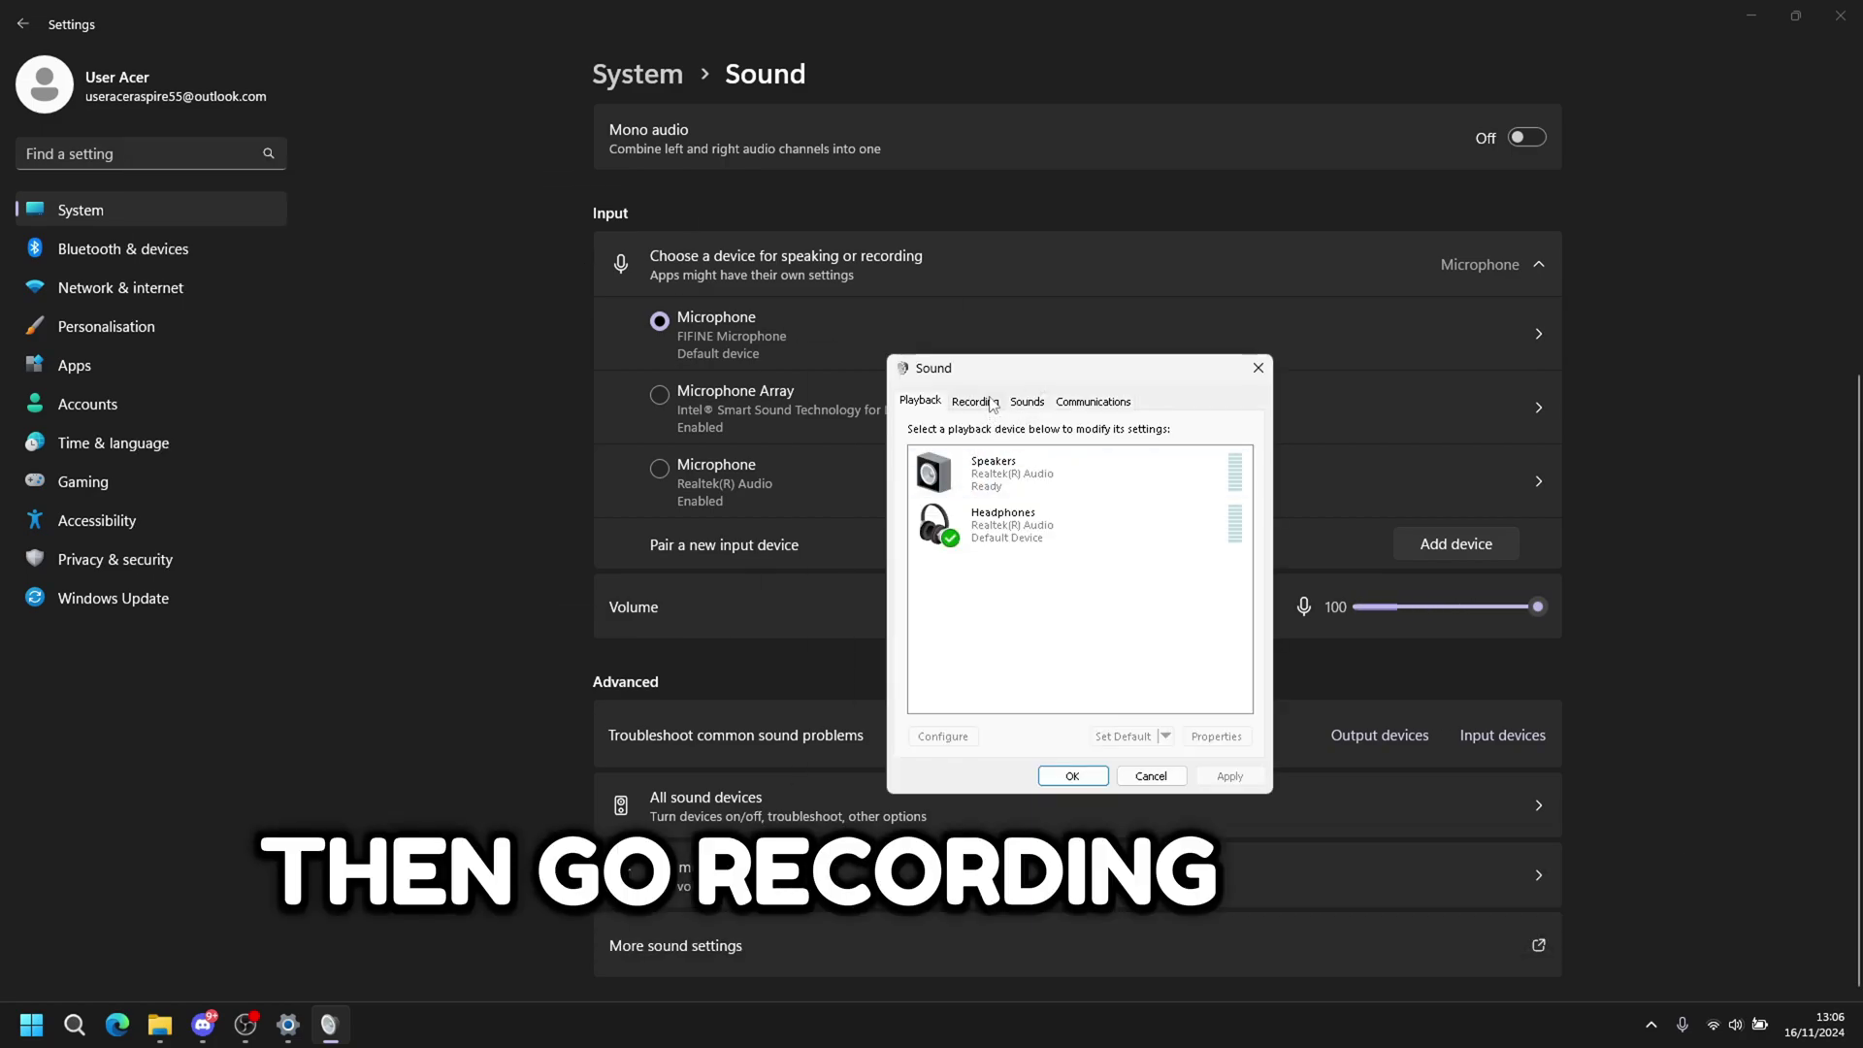
# Step: Keep the FIFINE Microphone's audio enhancements off, review Speakers and Headphones, then close the Sound dialog
pyautogui.click(975, 401)
pyautogui.rightClick(1031, 472)
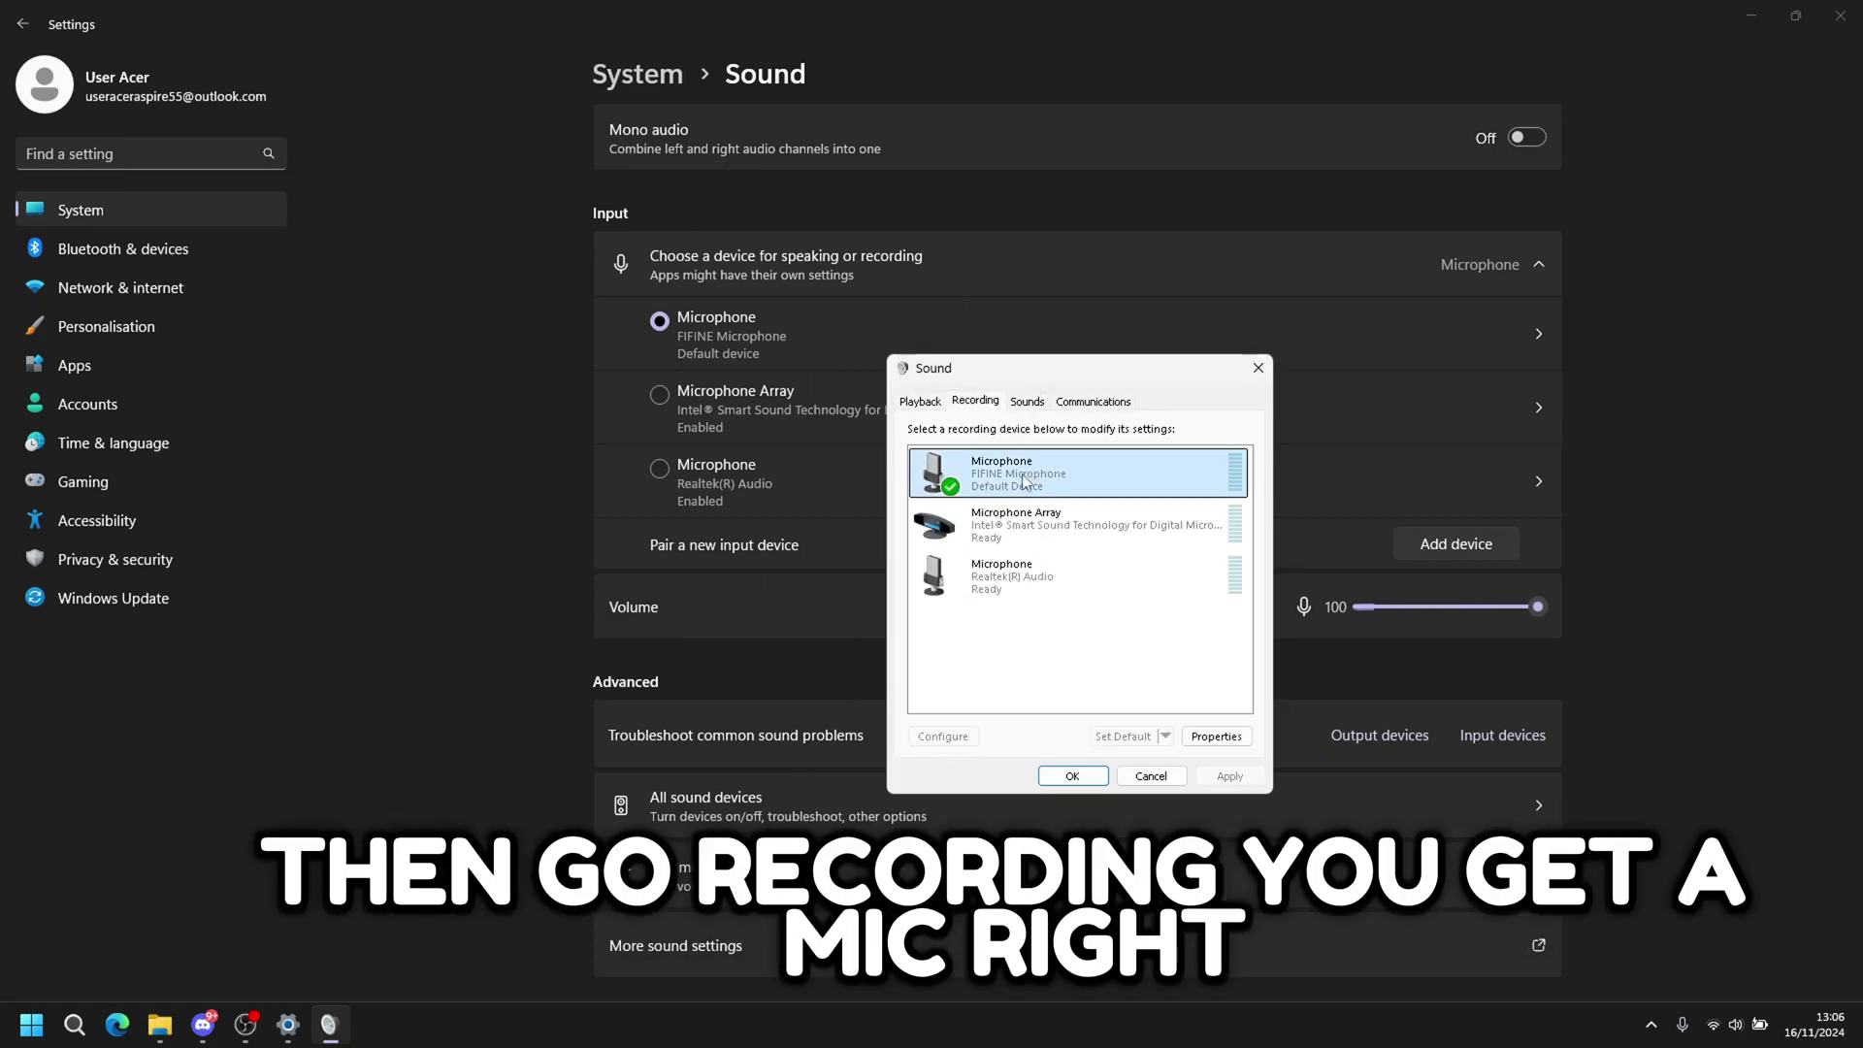
pyautogui.click(1077, 567)
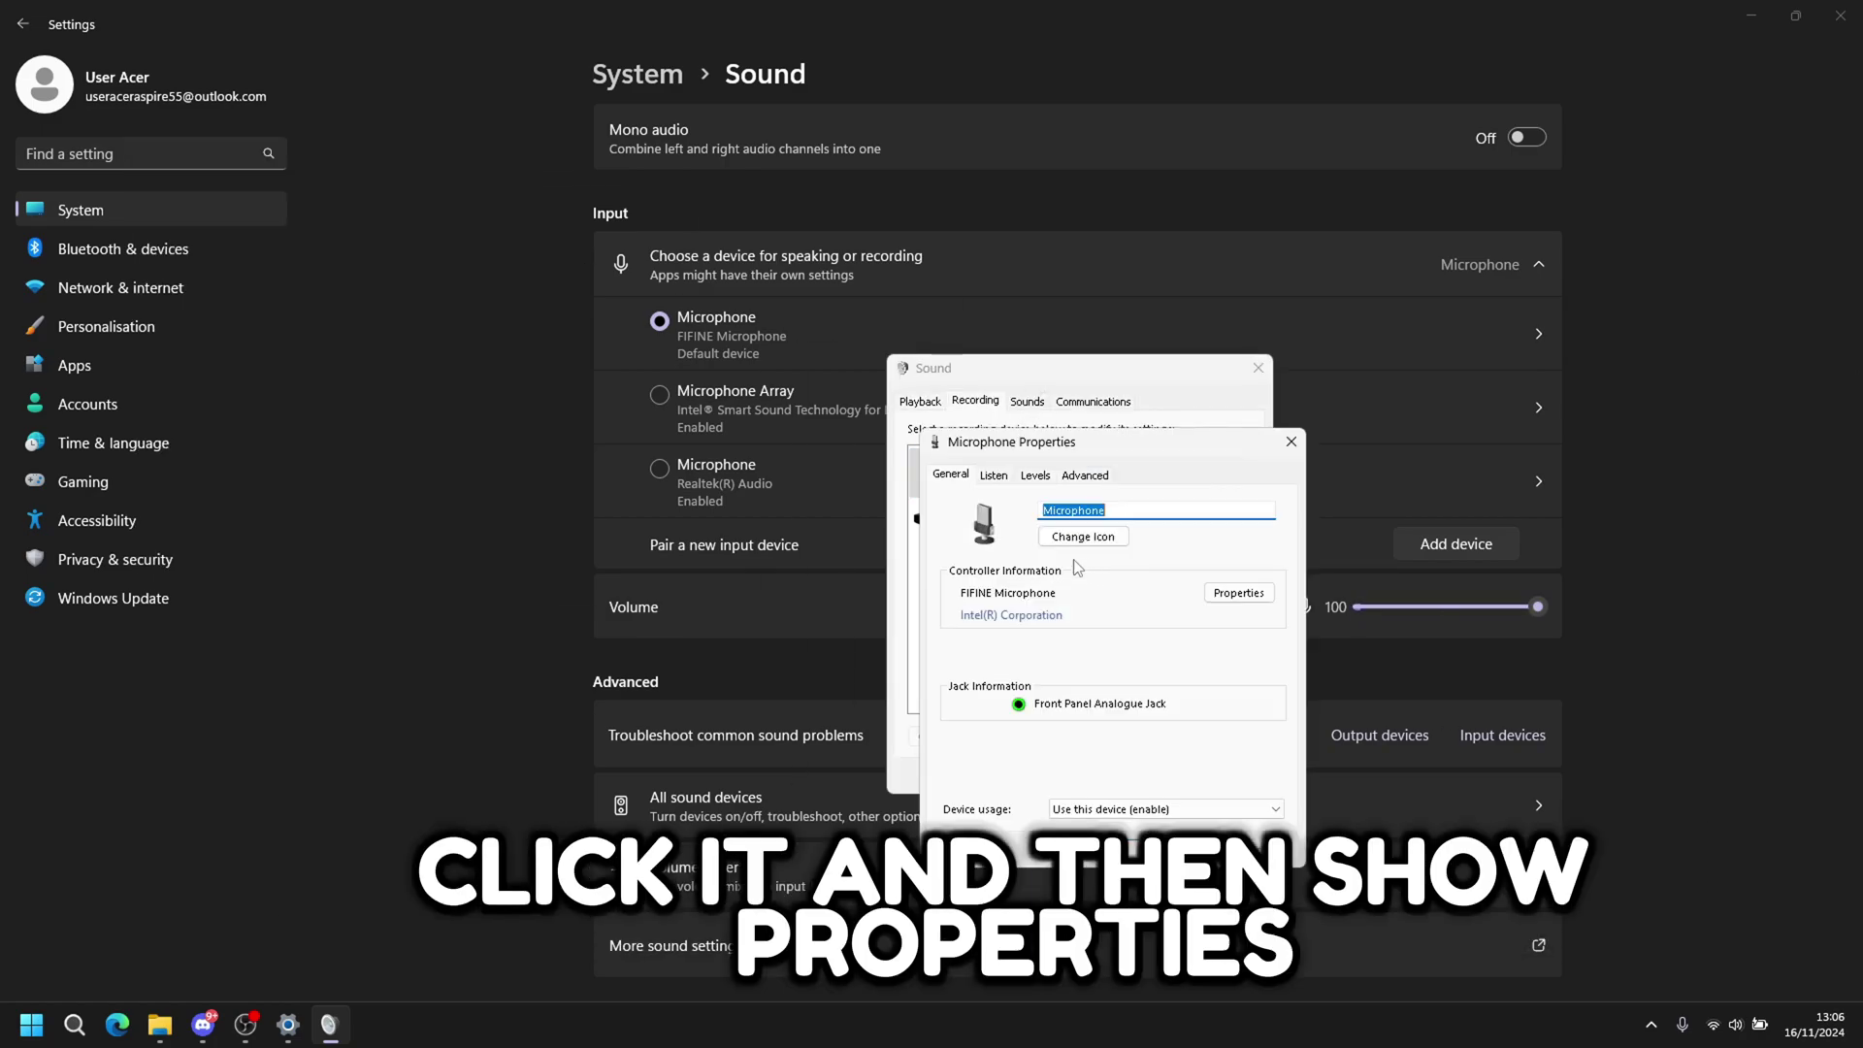
pyautogui.click(1035, 477)
pyautogui.click(1007, 478)
pyautogui.click(1081, 478)
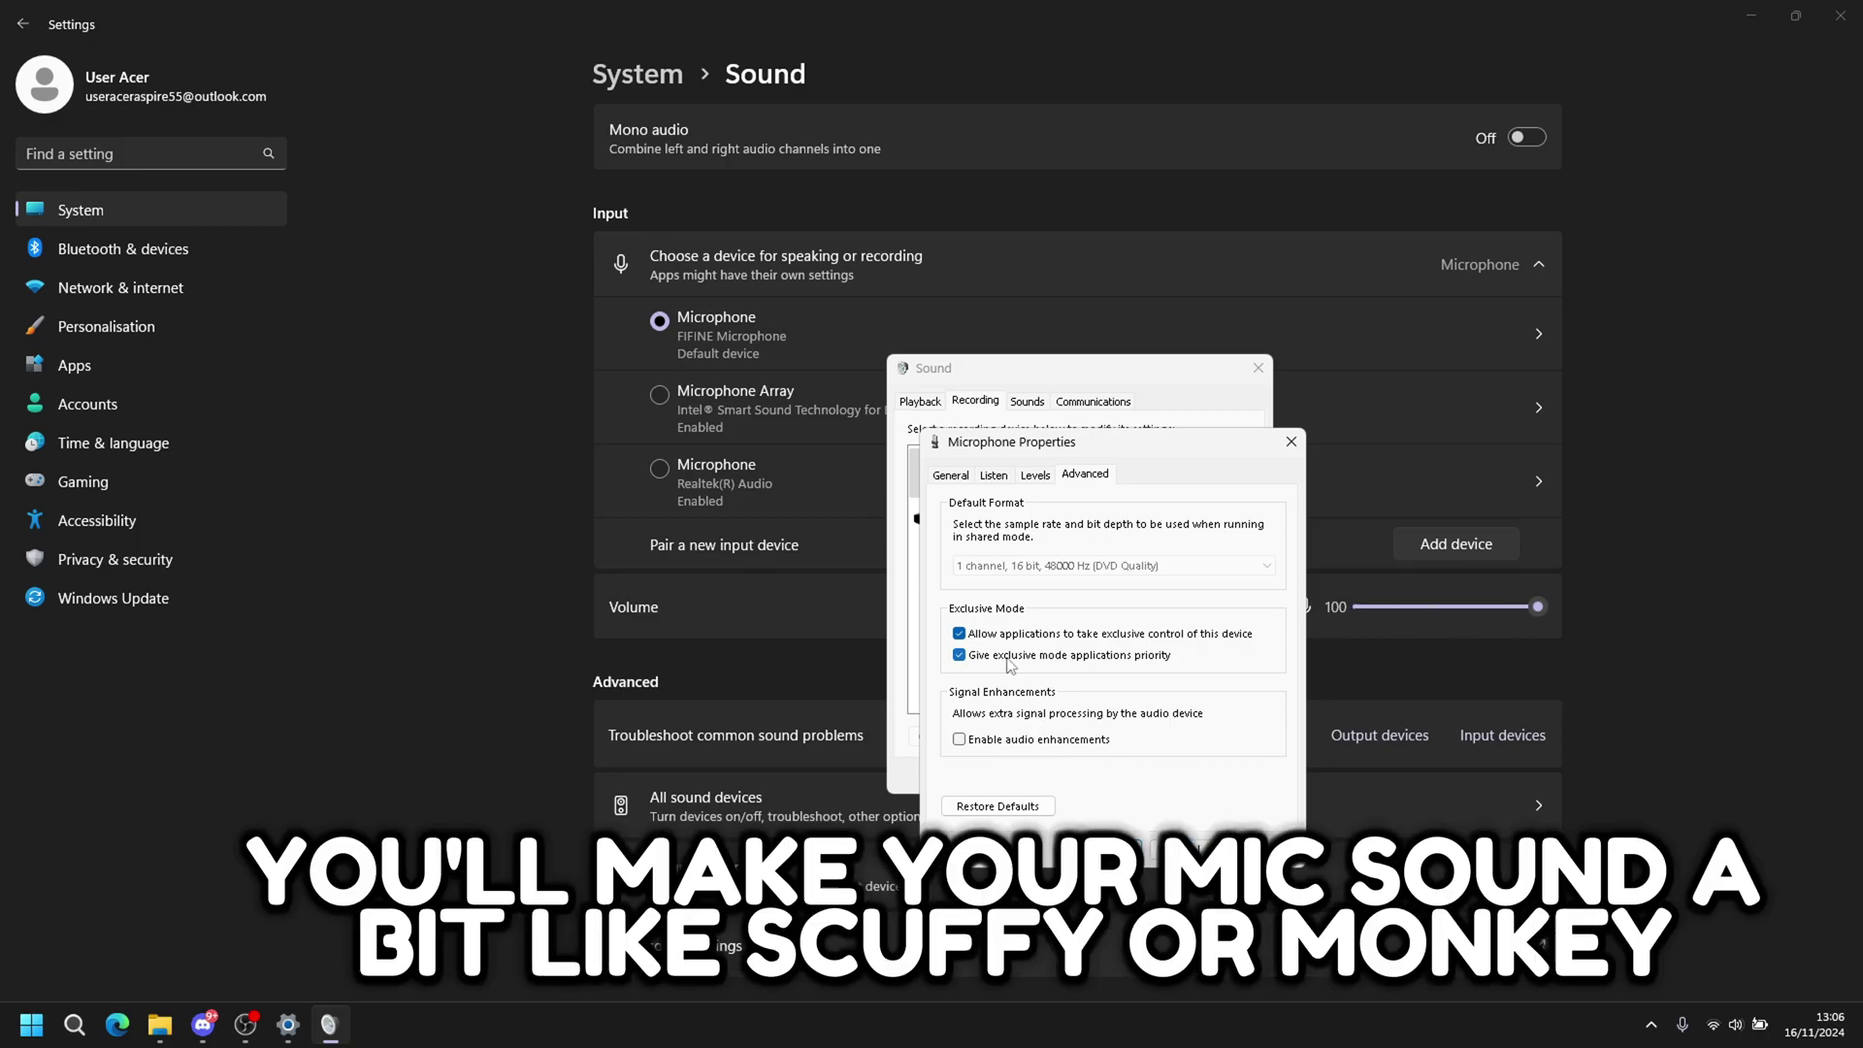
pyautogui.click(1106, 849)
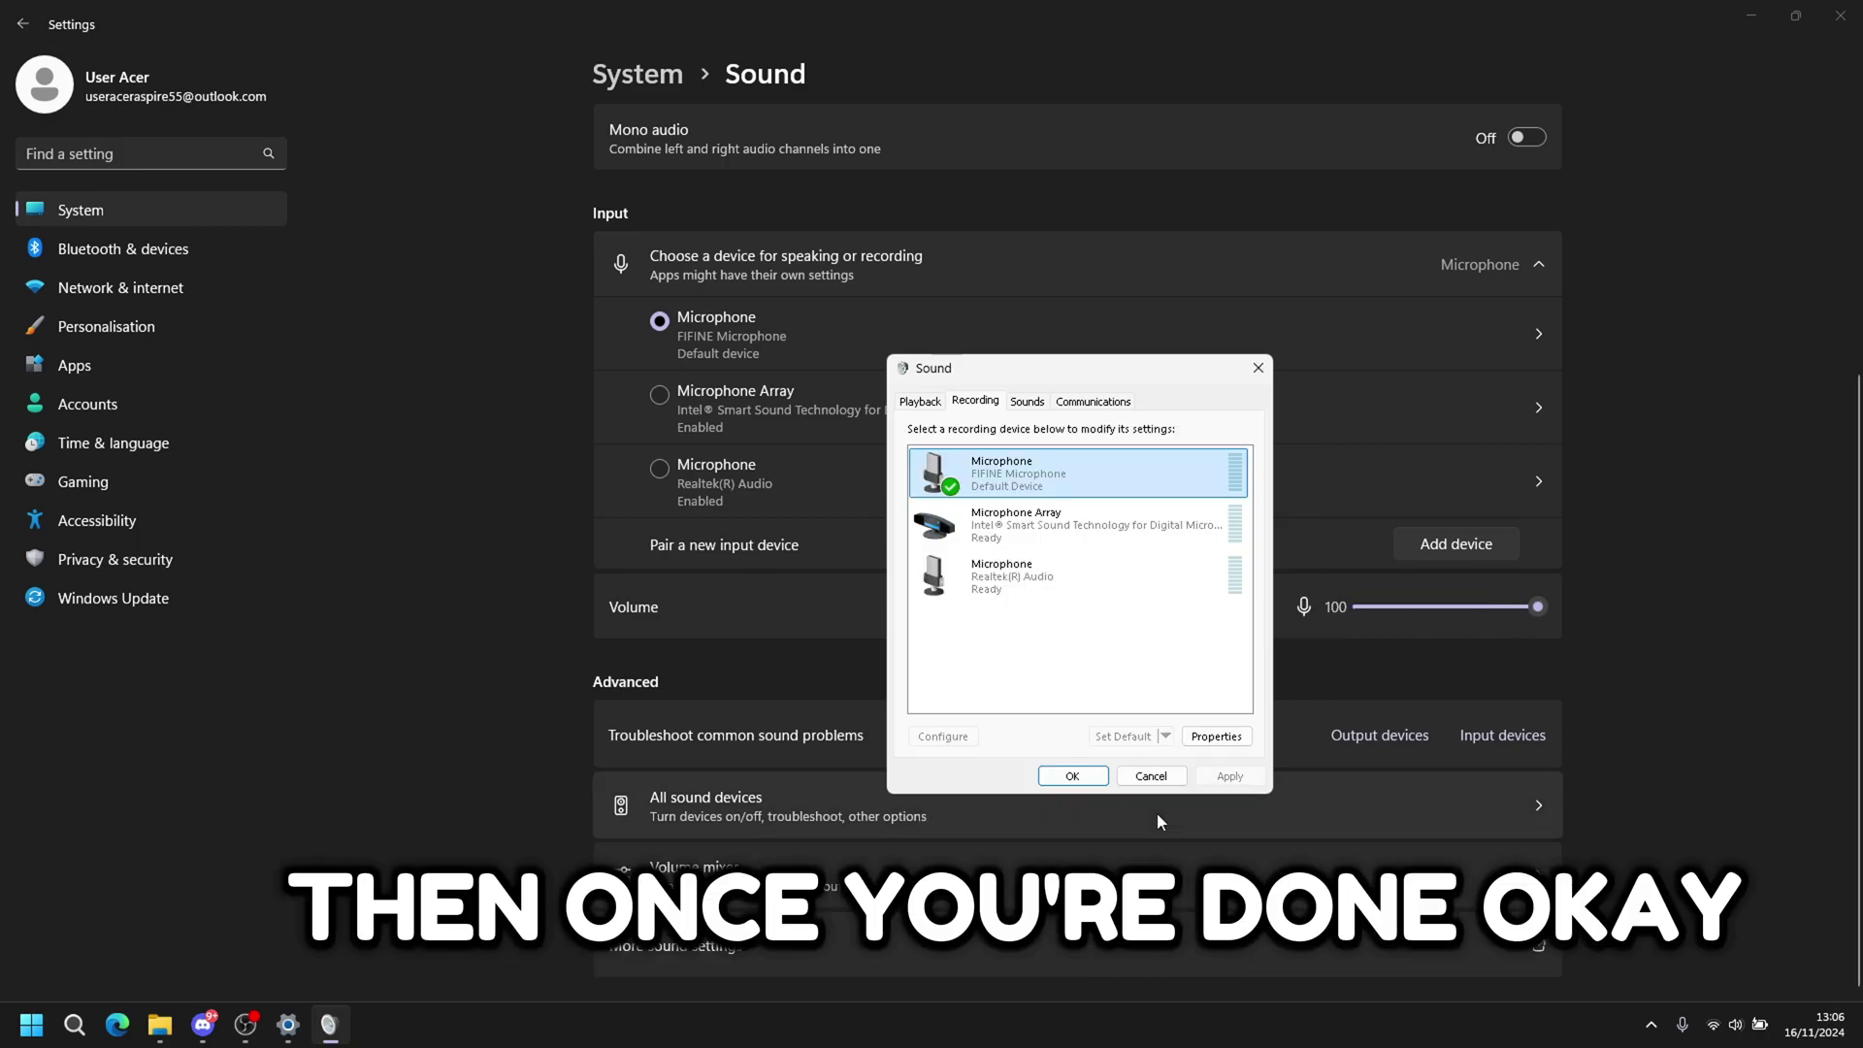
pyautogui.click(1072, 776)
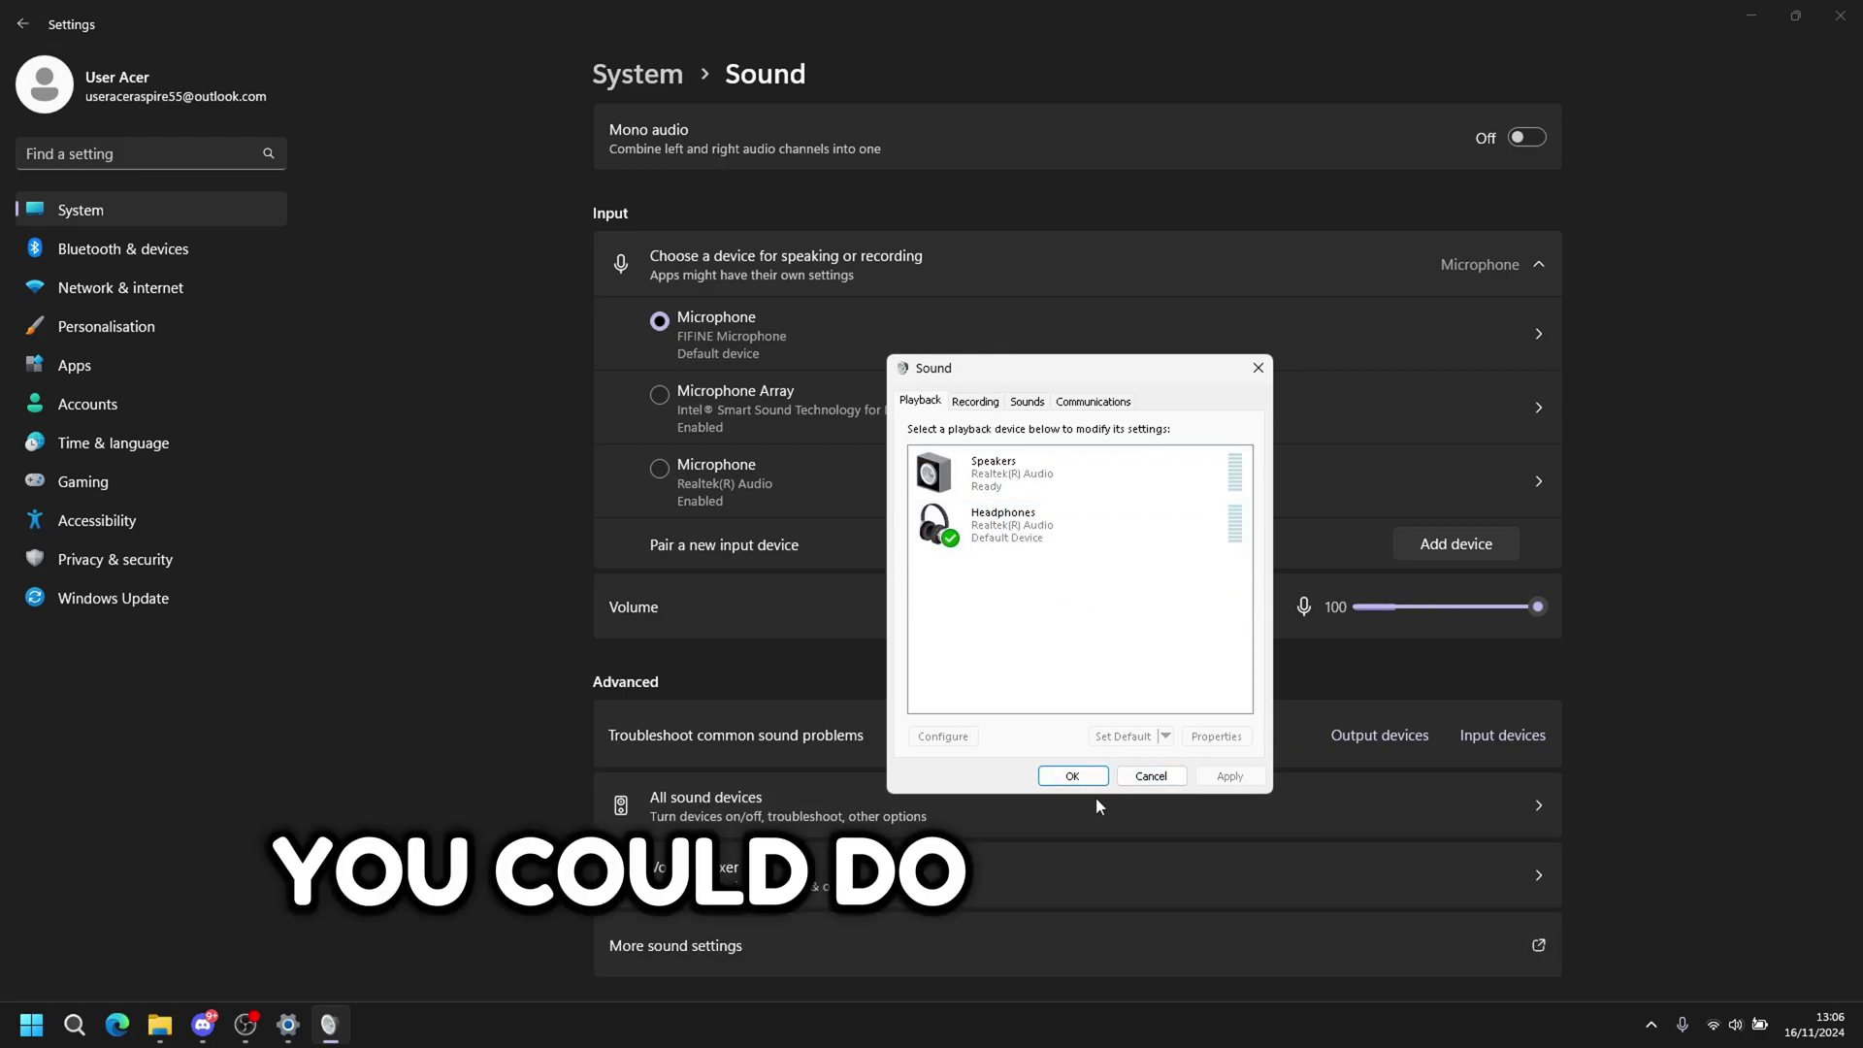
pyautogui.click(1070, 776)
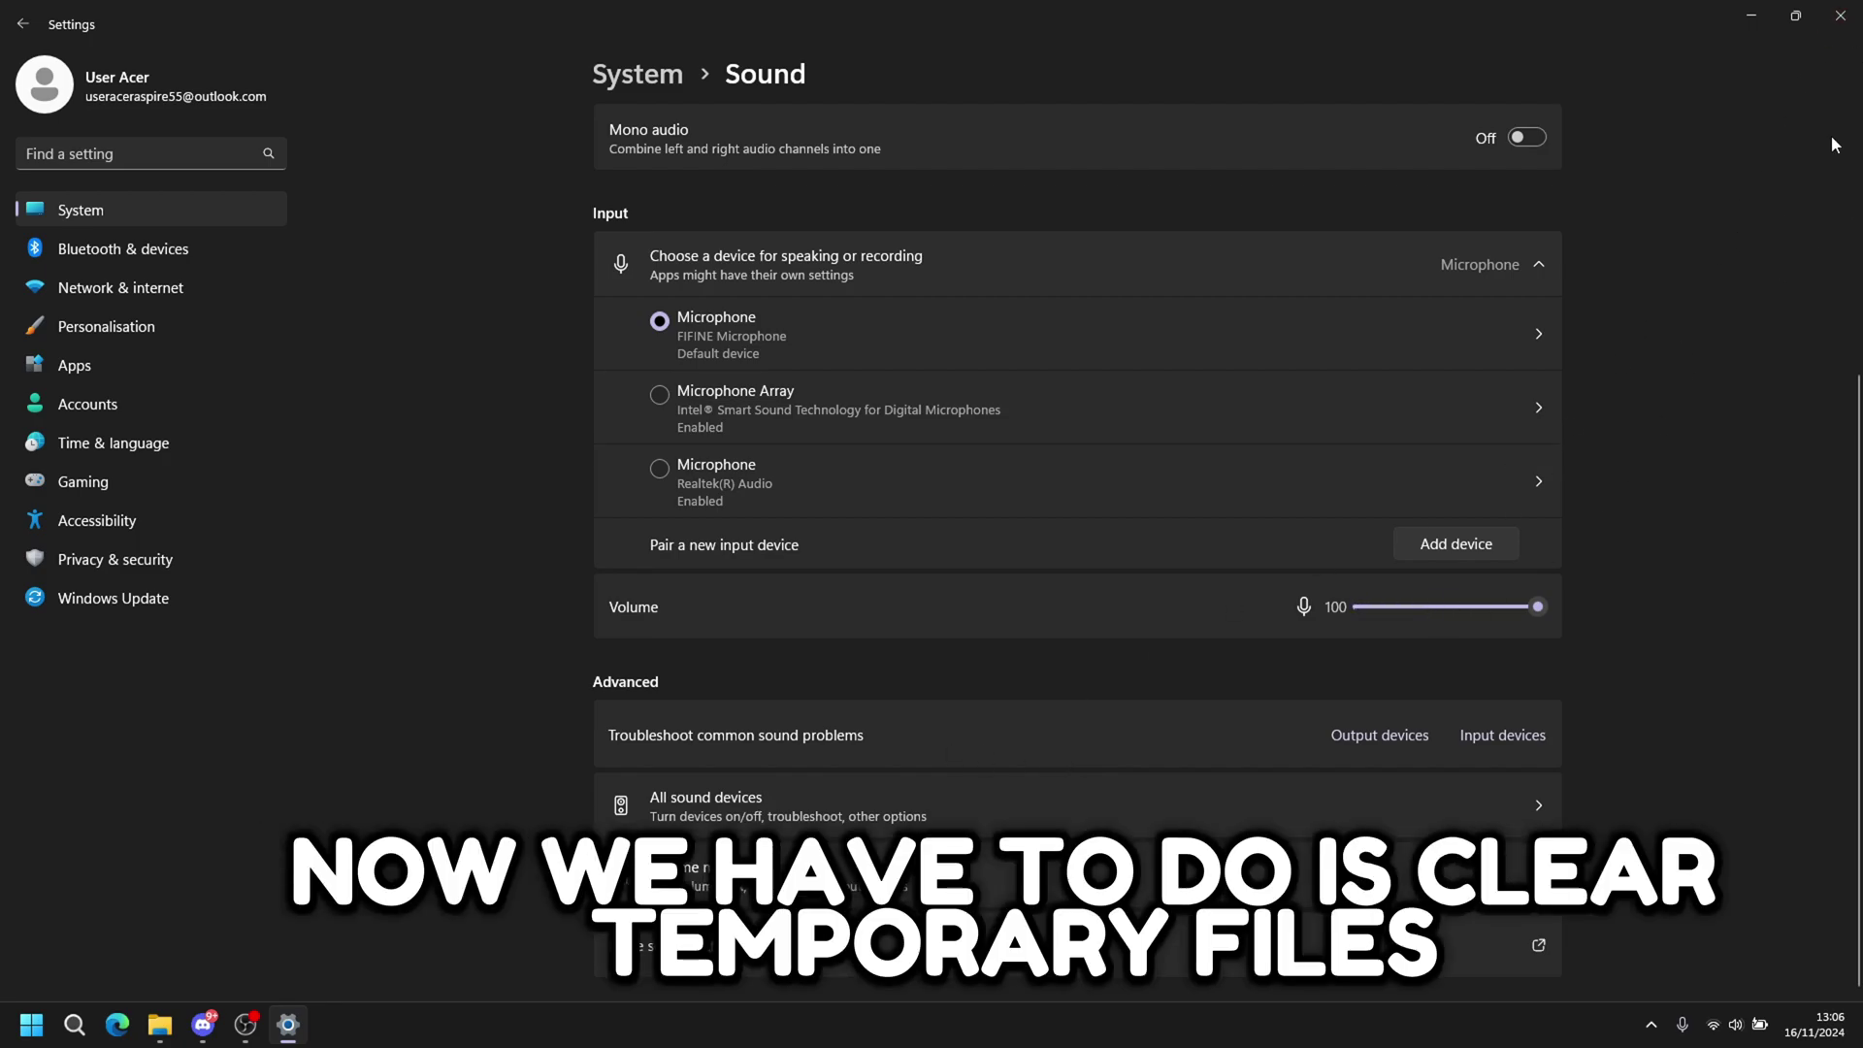
# Step: Close Settings and open the %temp% folder from the Run prompt
pyautogui.click(1840, 15)
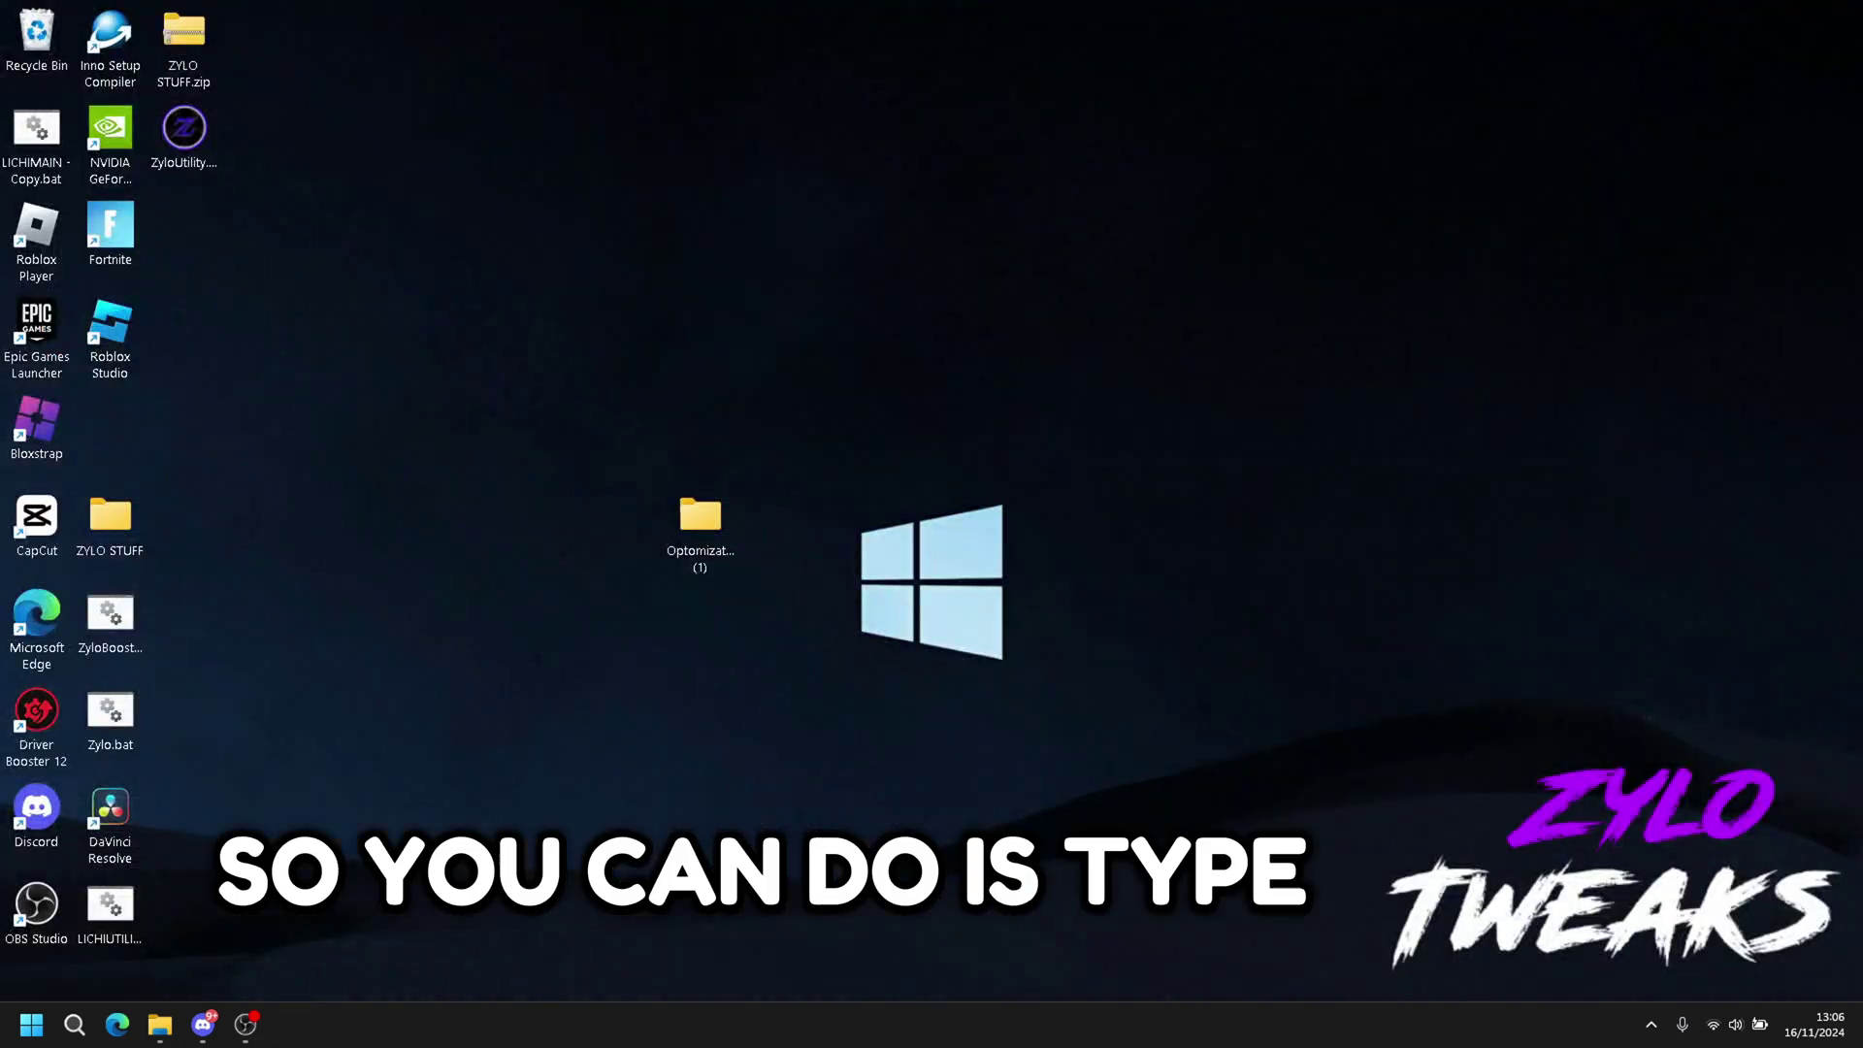
pyautogui.press('super+r')
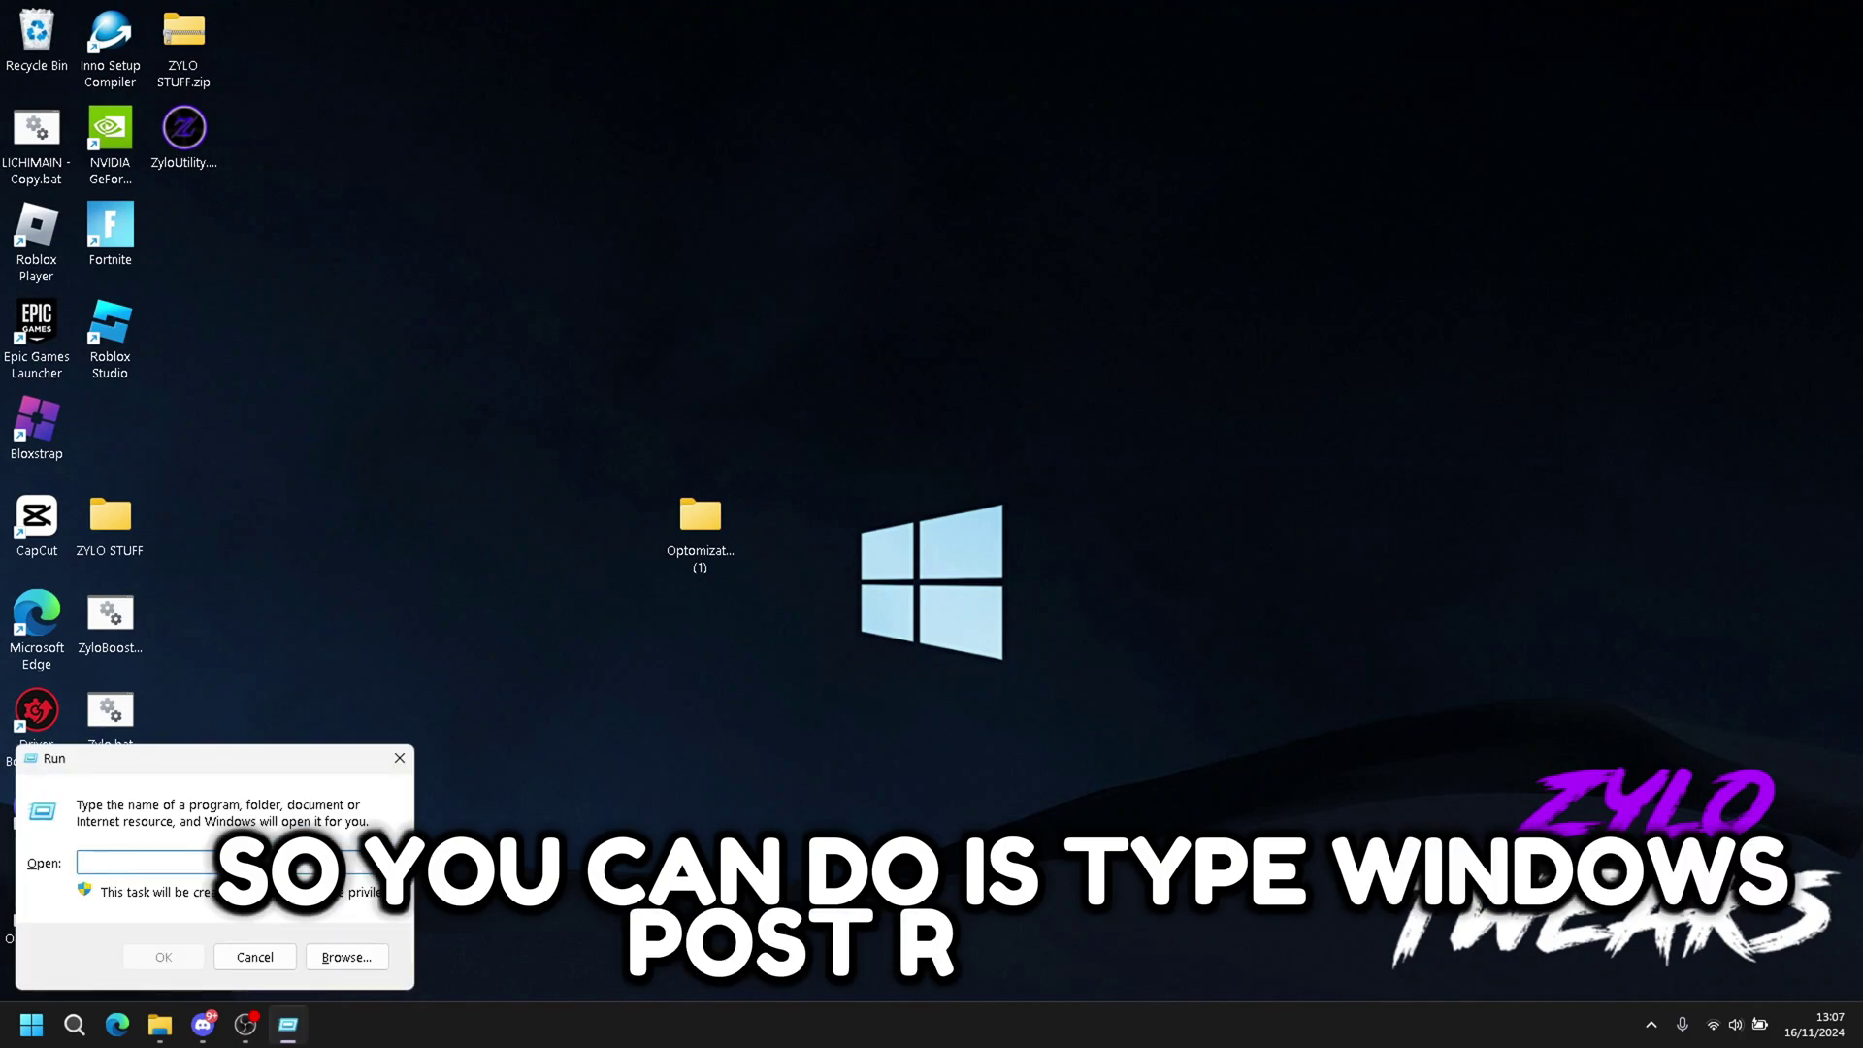
pyautogui.write('%tem')
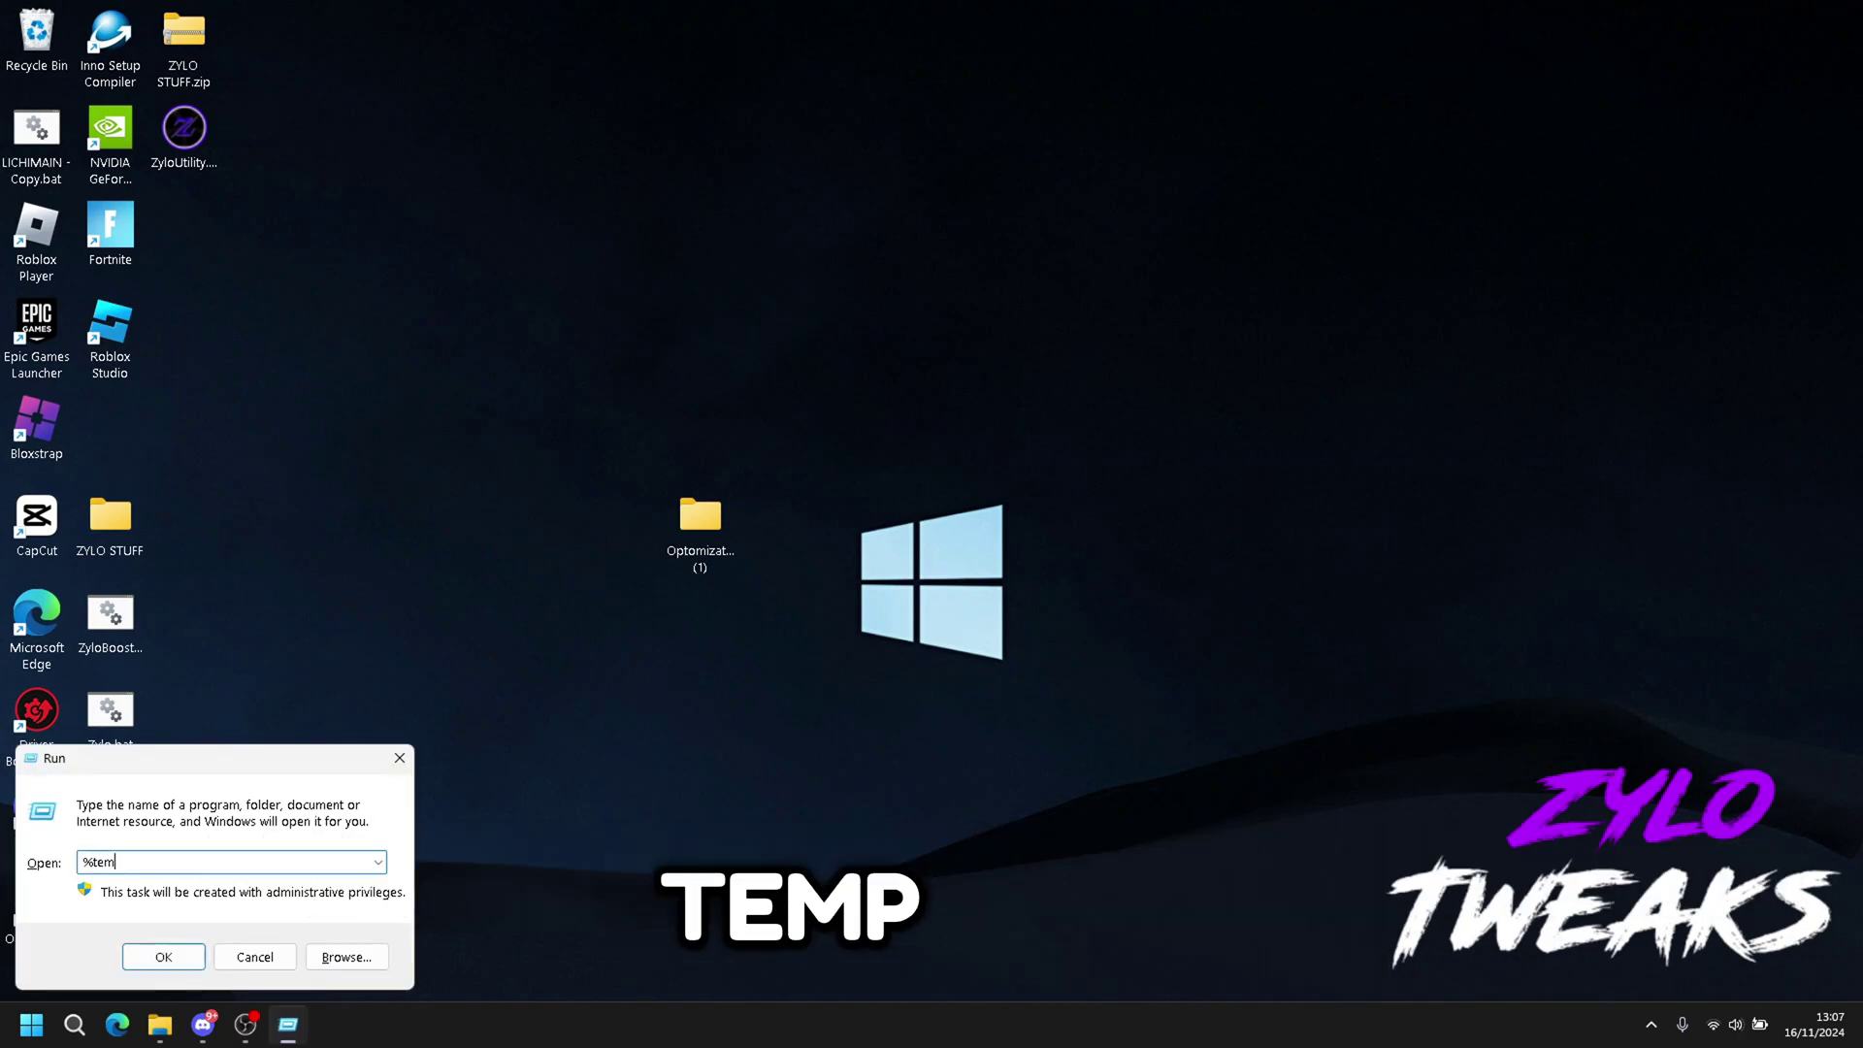
pyautogui.write('p%')
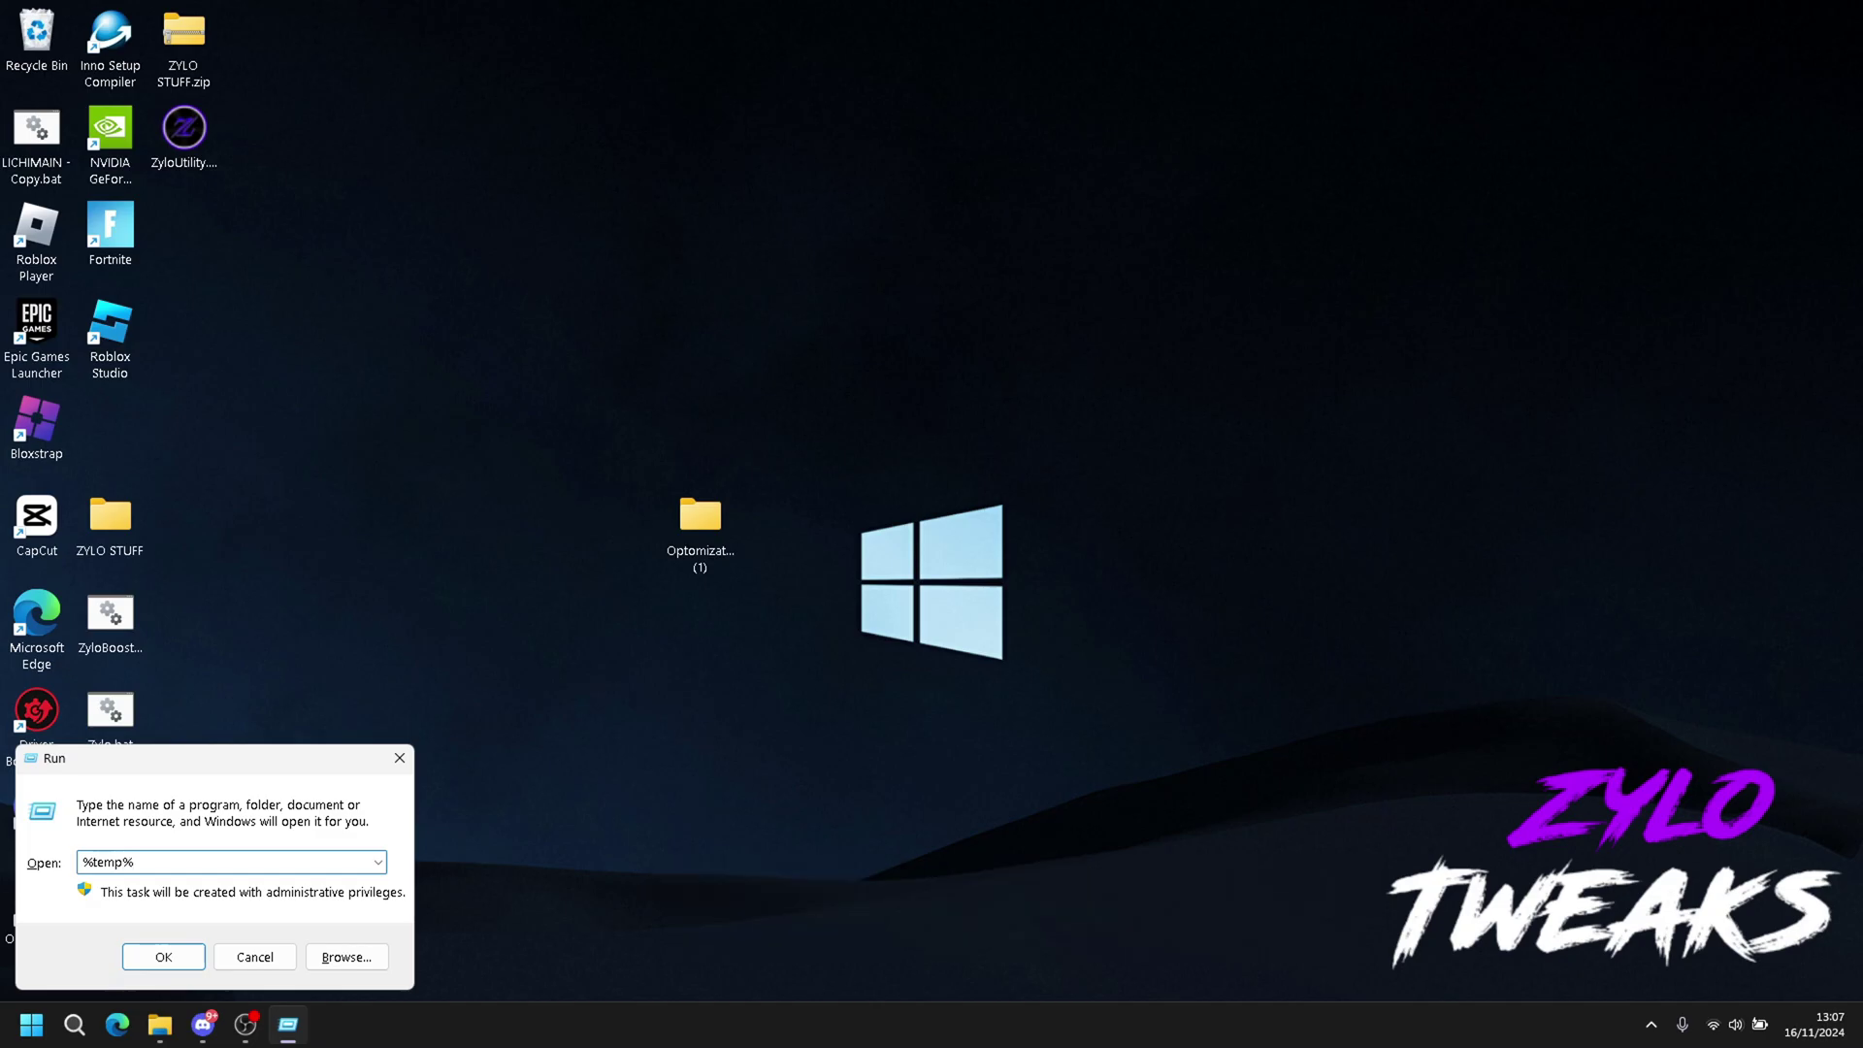
pyautogui.press('Return')
# Step: Delete all temporary files, skipping the in-use ones for all items, then close the Temp folder
pyautogui.moveTo(495, 771); pyautogui.dragTo(449, 173)
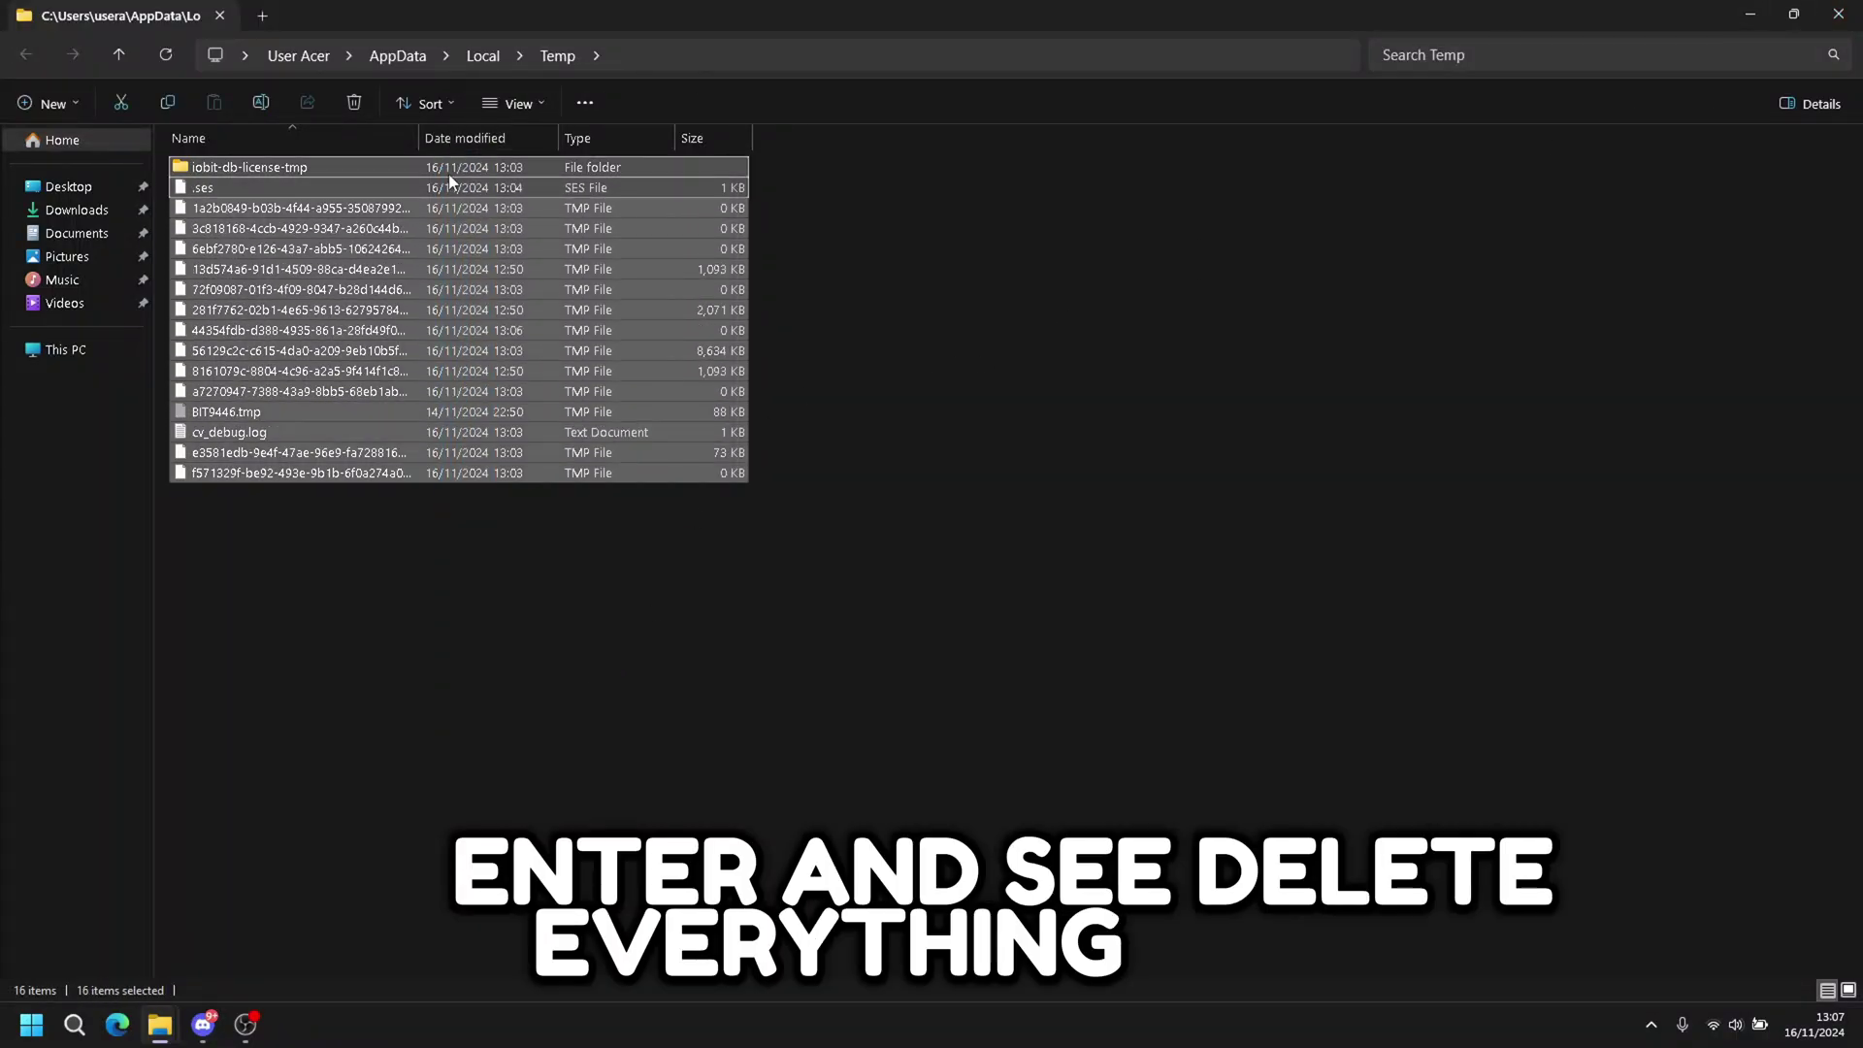
pyautogui.click(355, 105)
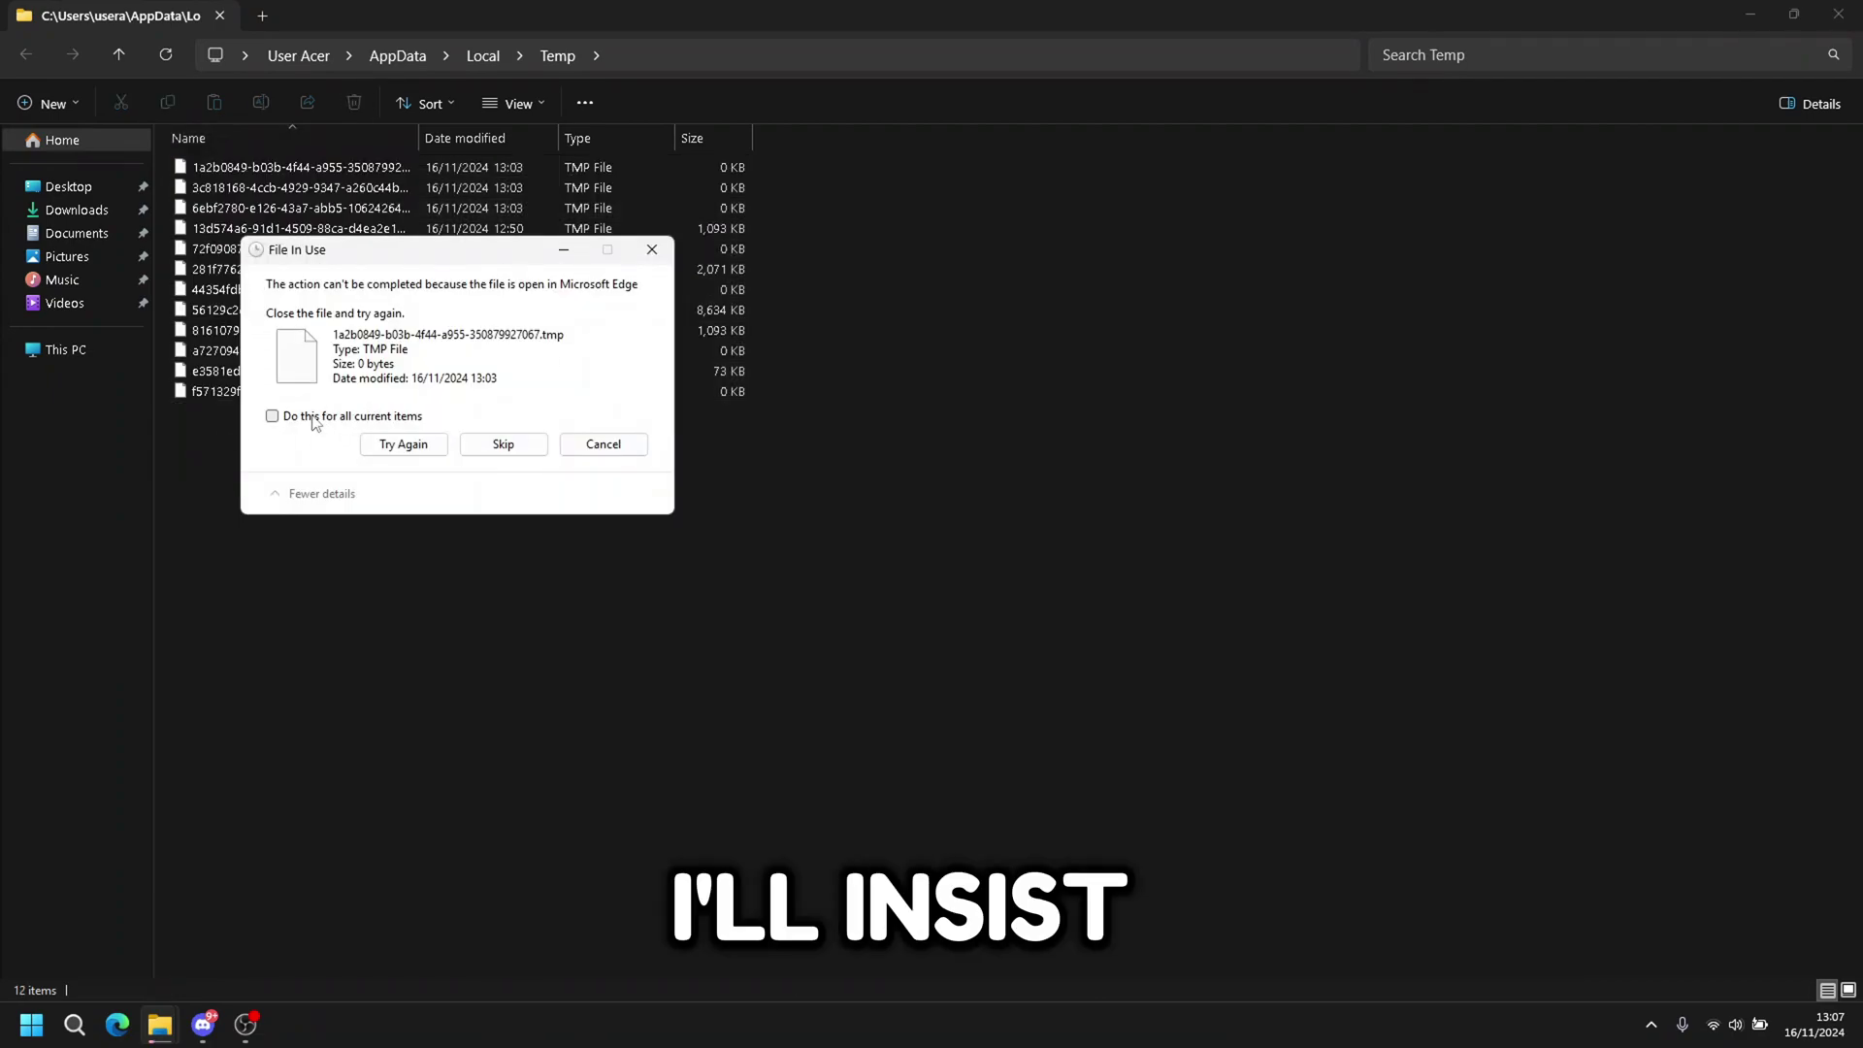
pyautogui.click(272, 417)
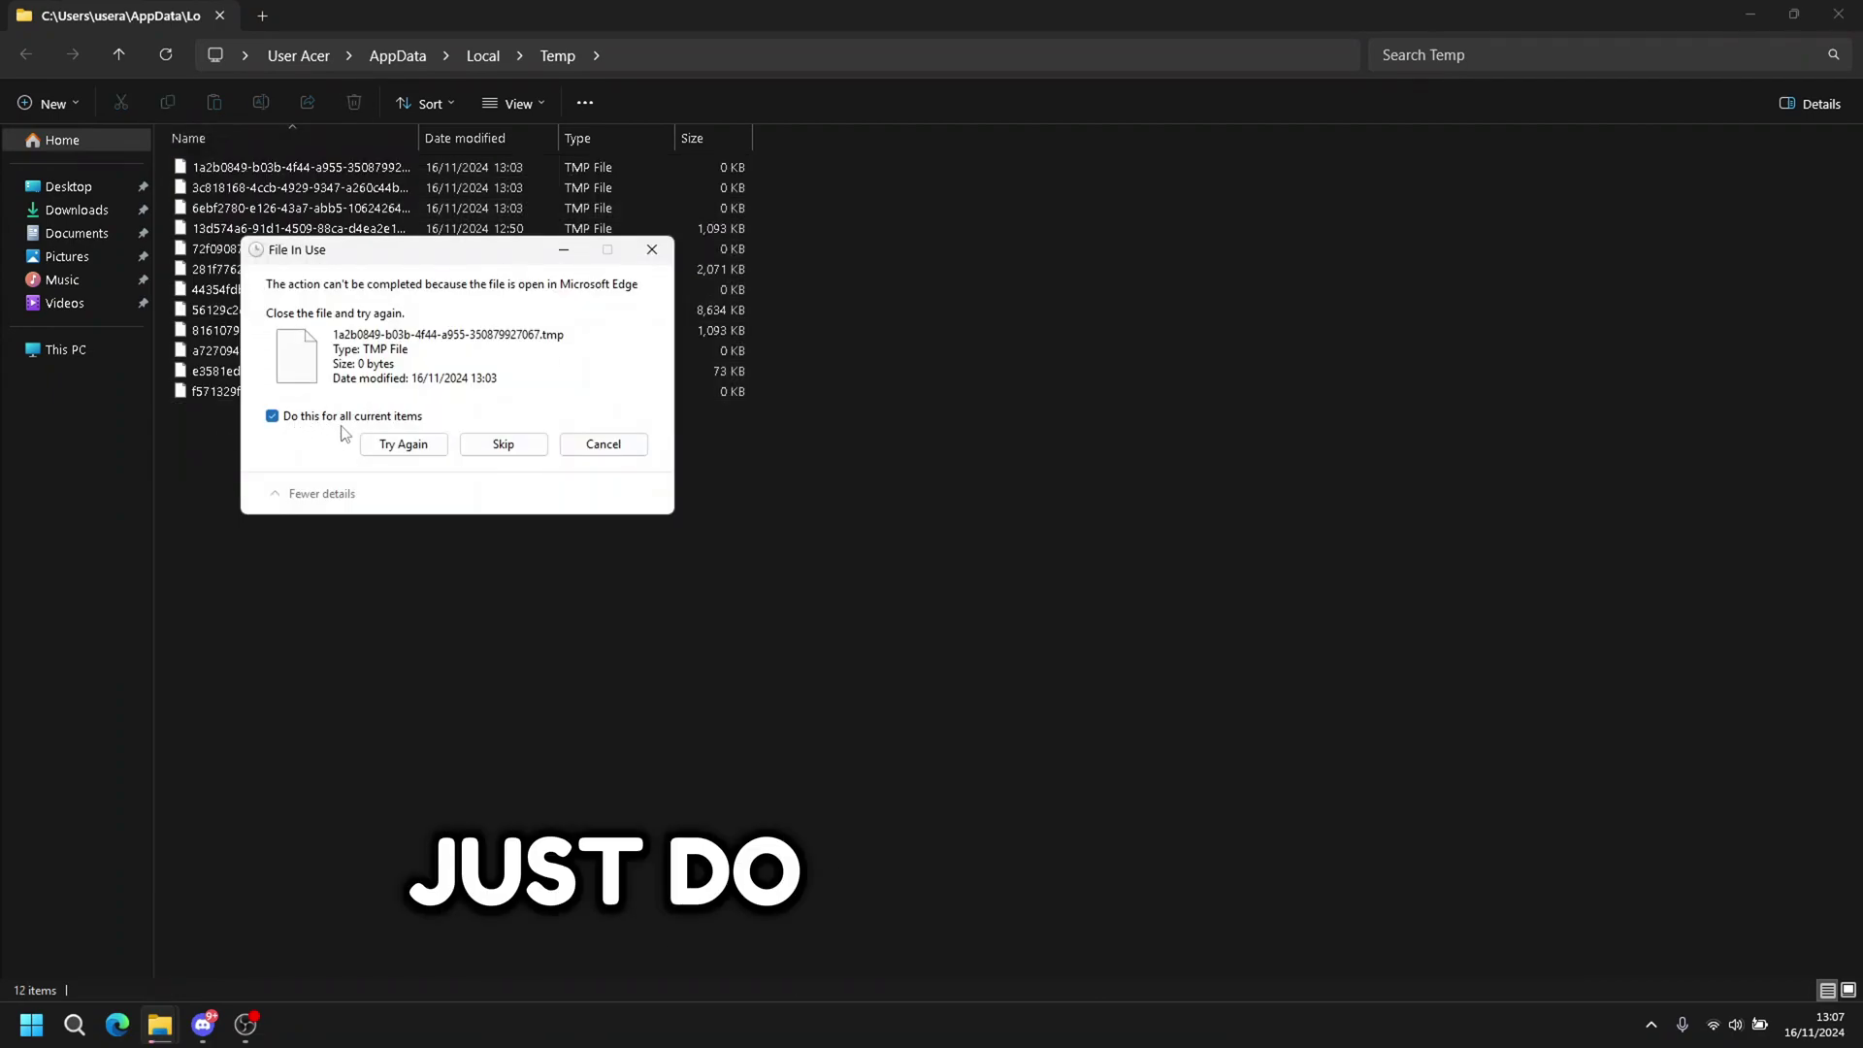
pyautogui.click(516, 446)
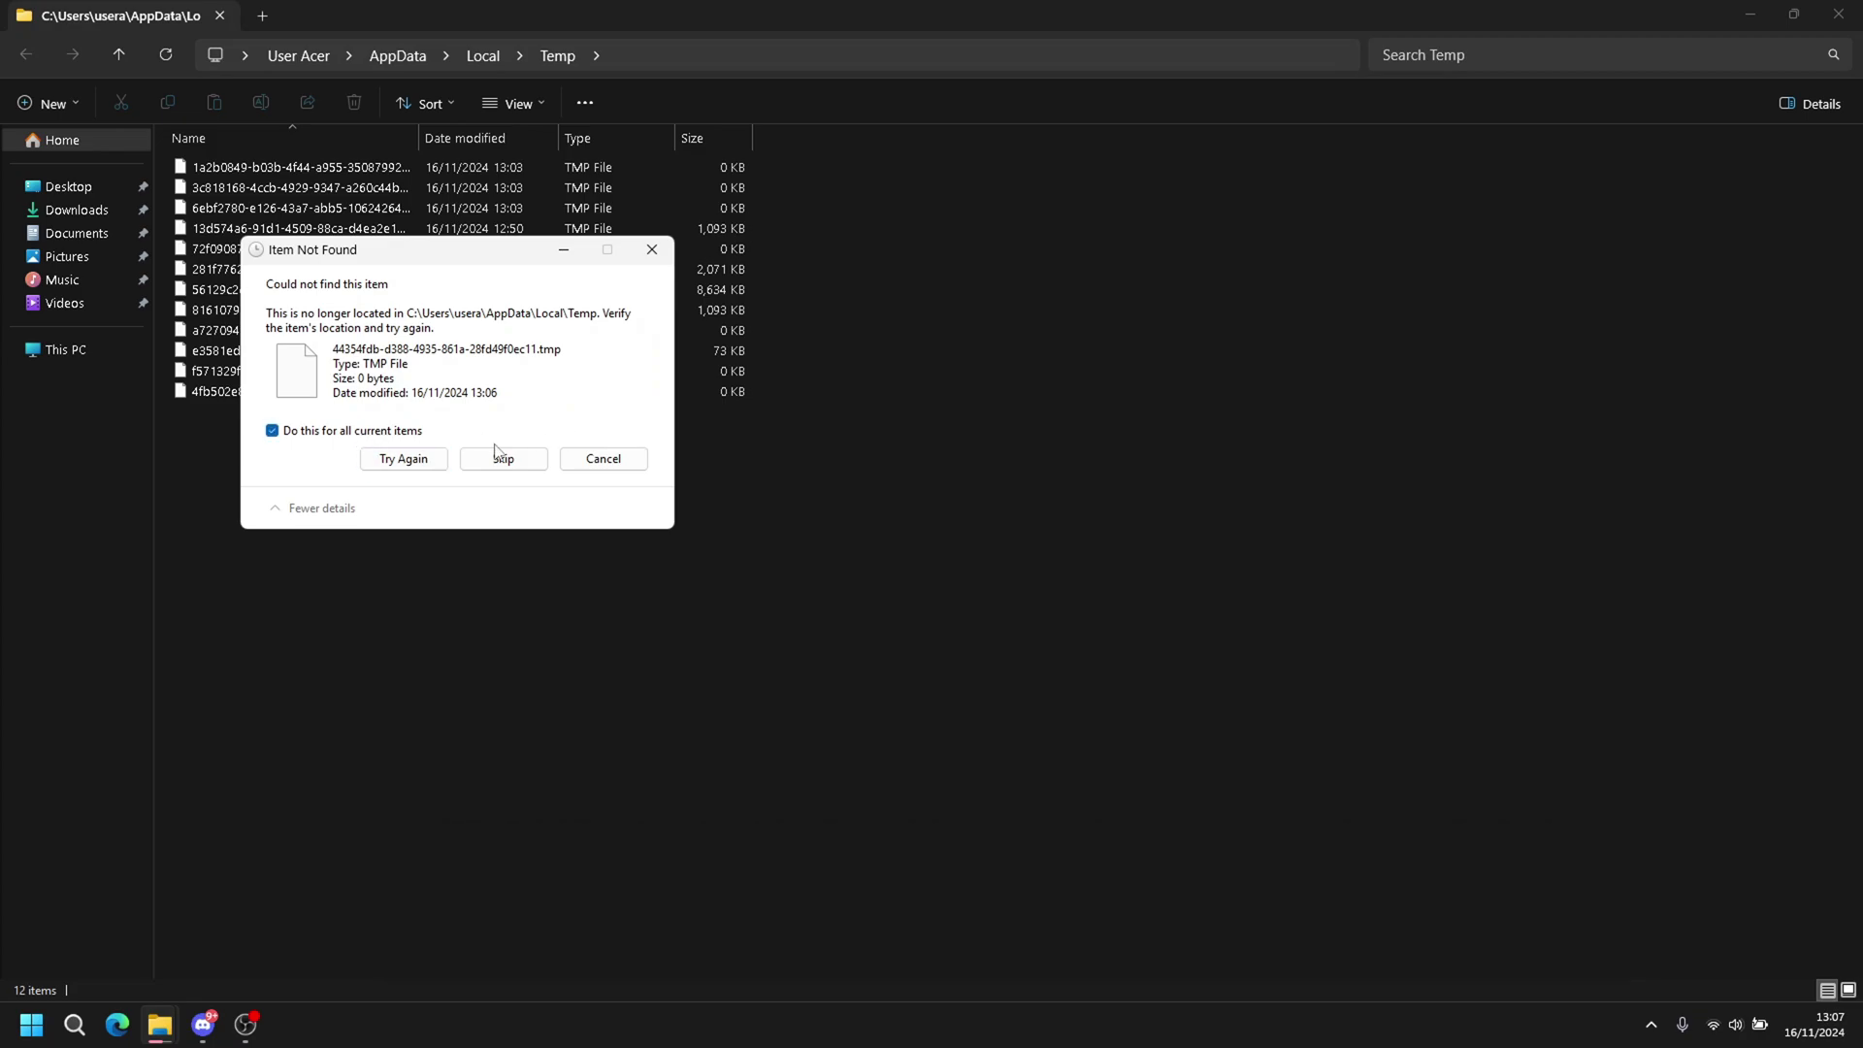
pyautogui.click(498, 455)
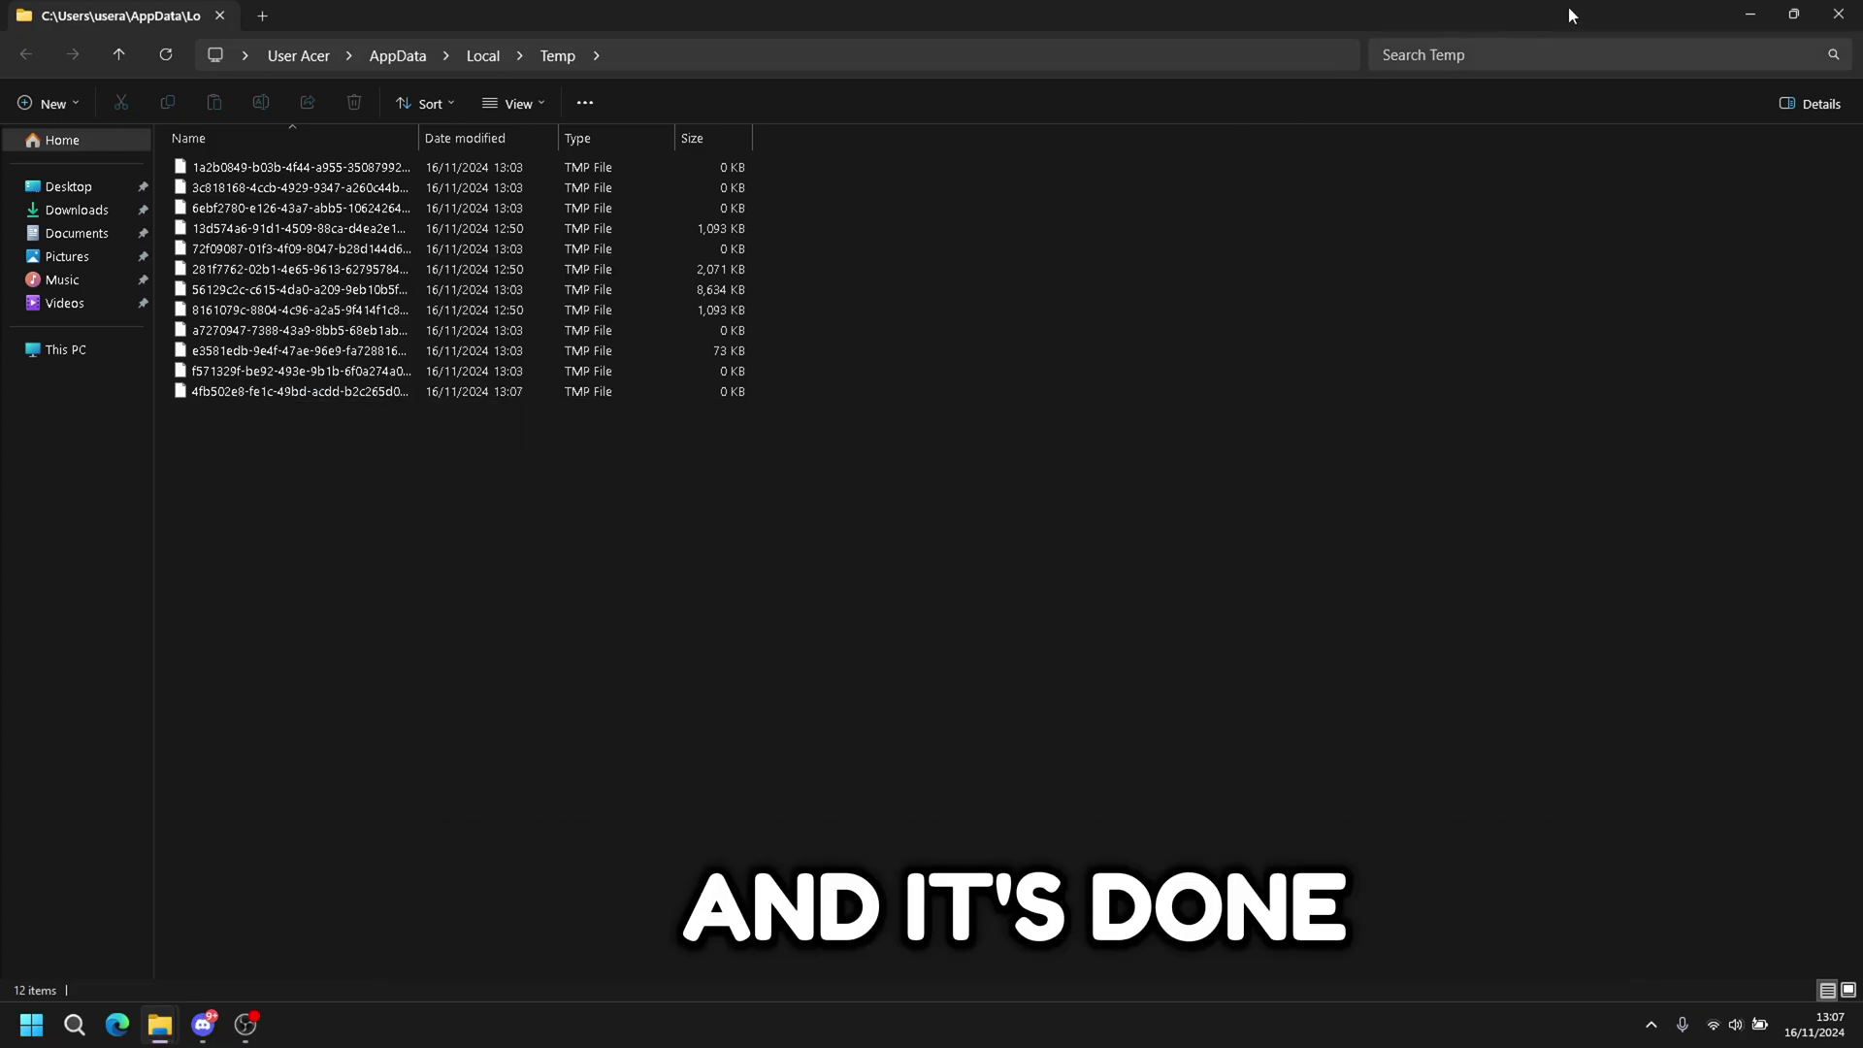
pyautogui.click(1838, 13)
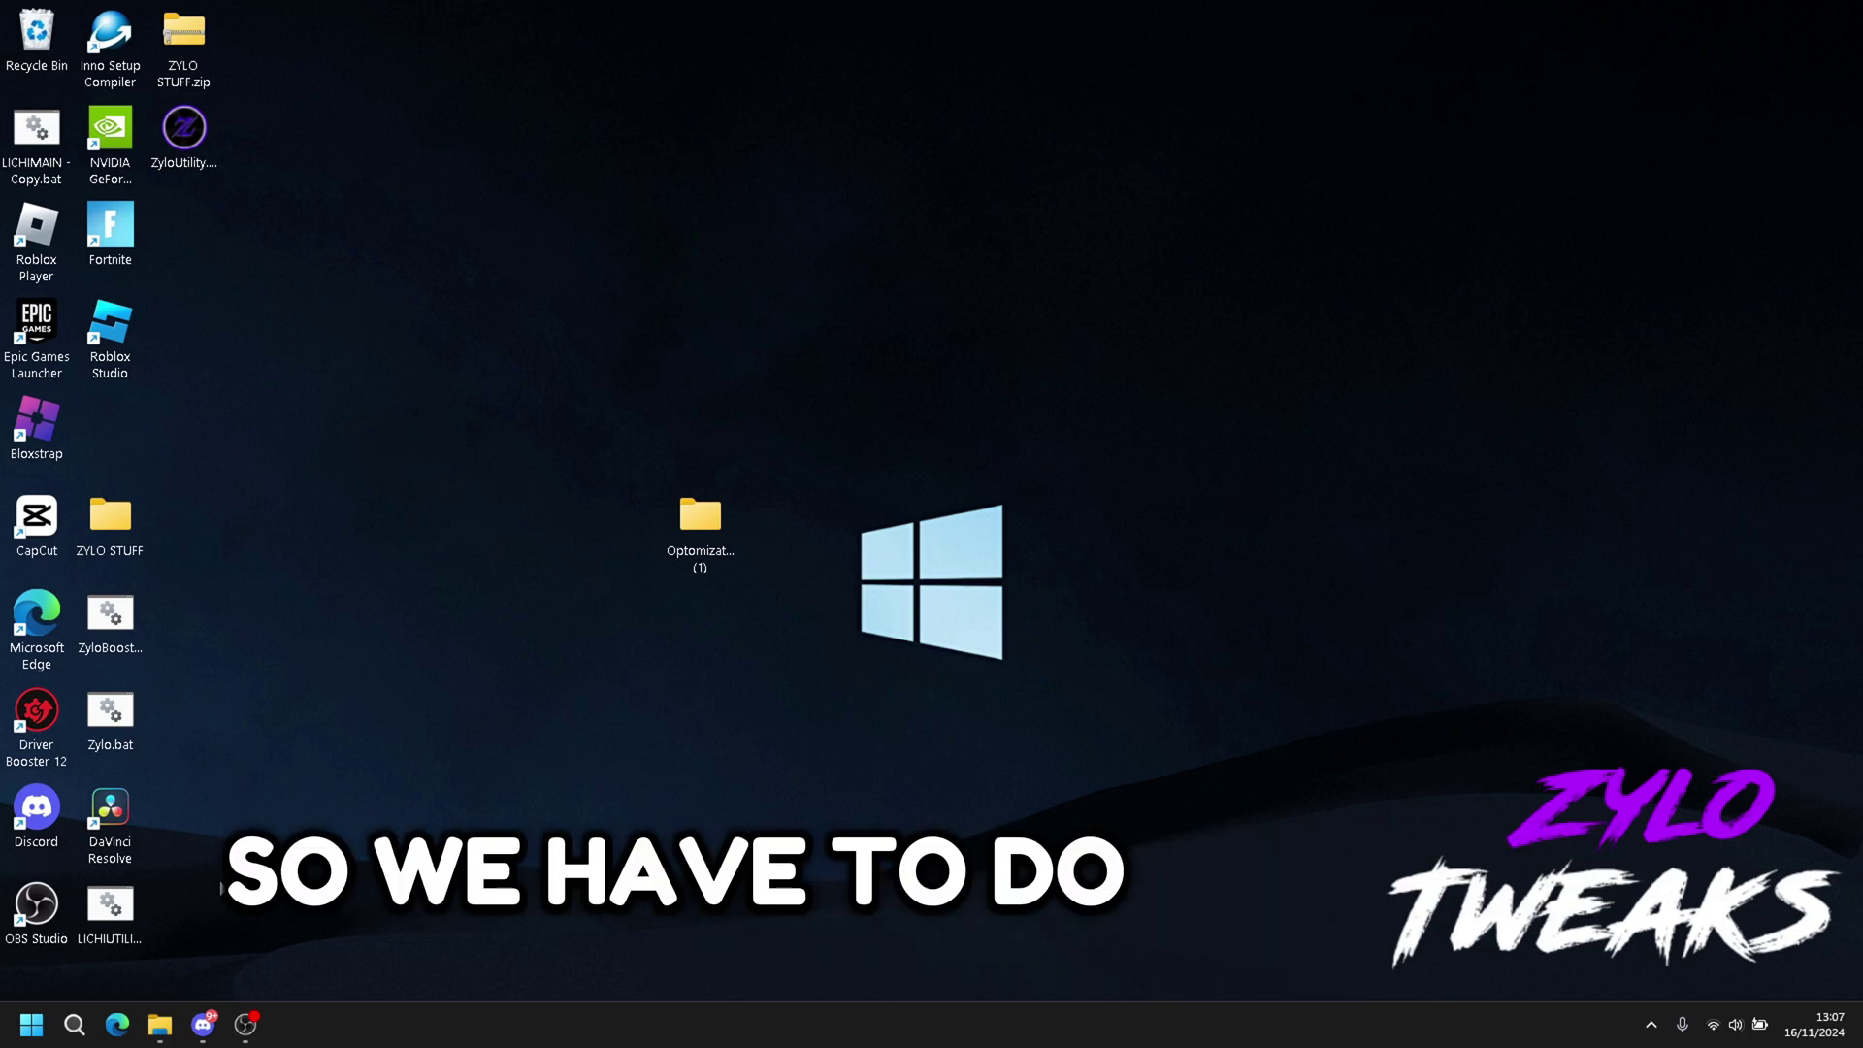
pyautogui.click(26, 1034)
pyautogui.click(121, 447)
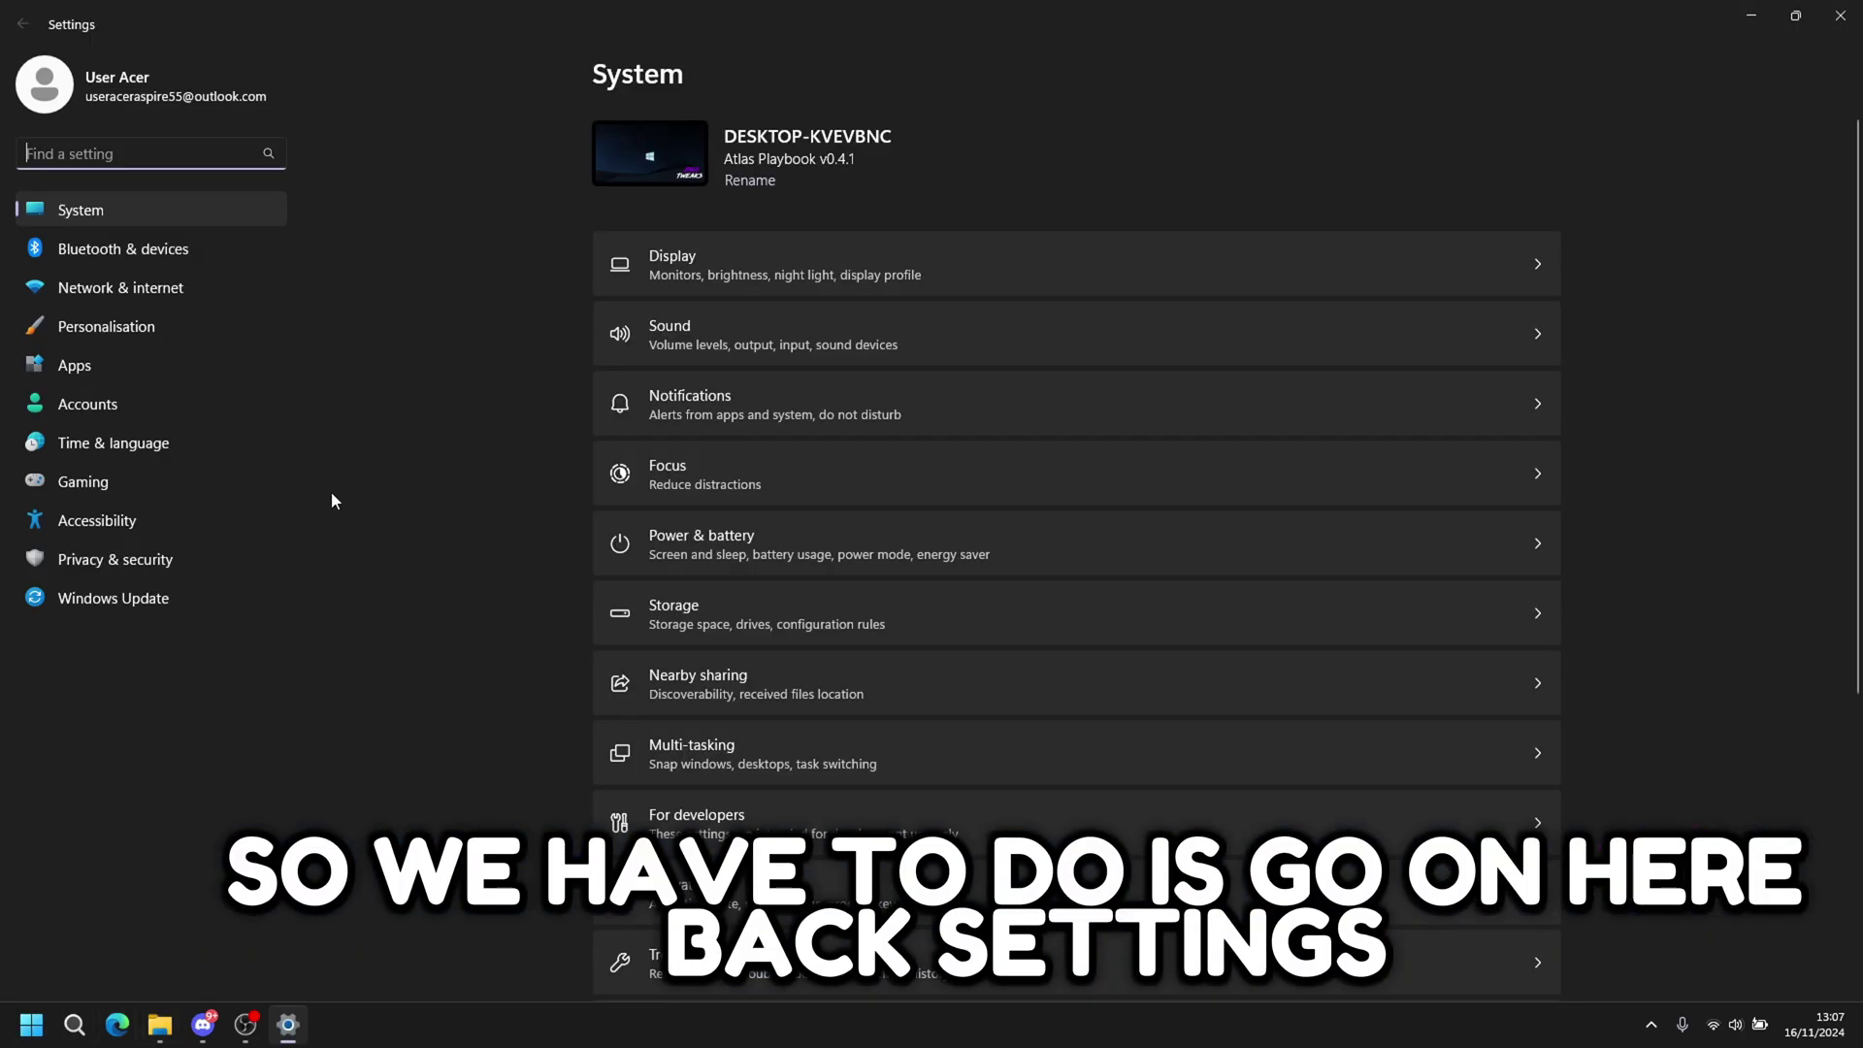
pyautogui.click(109, 521)
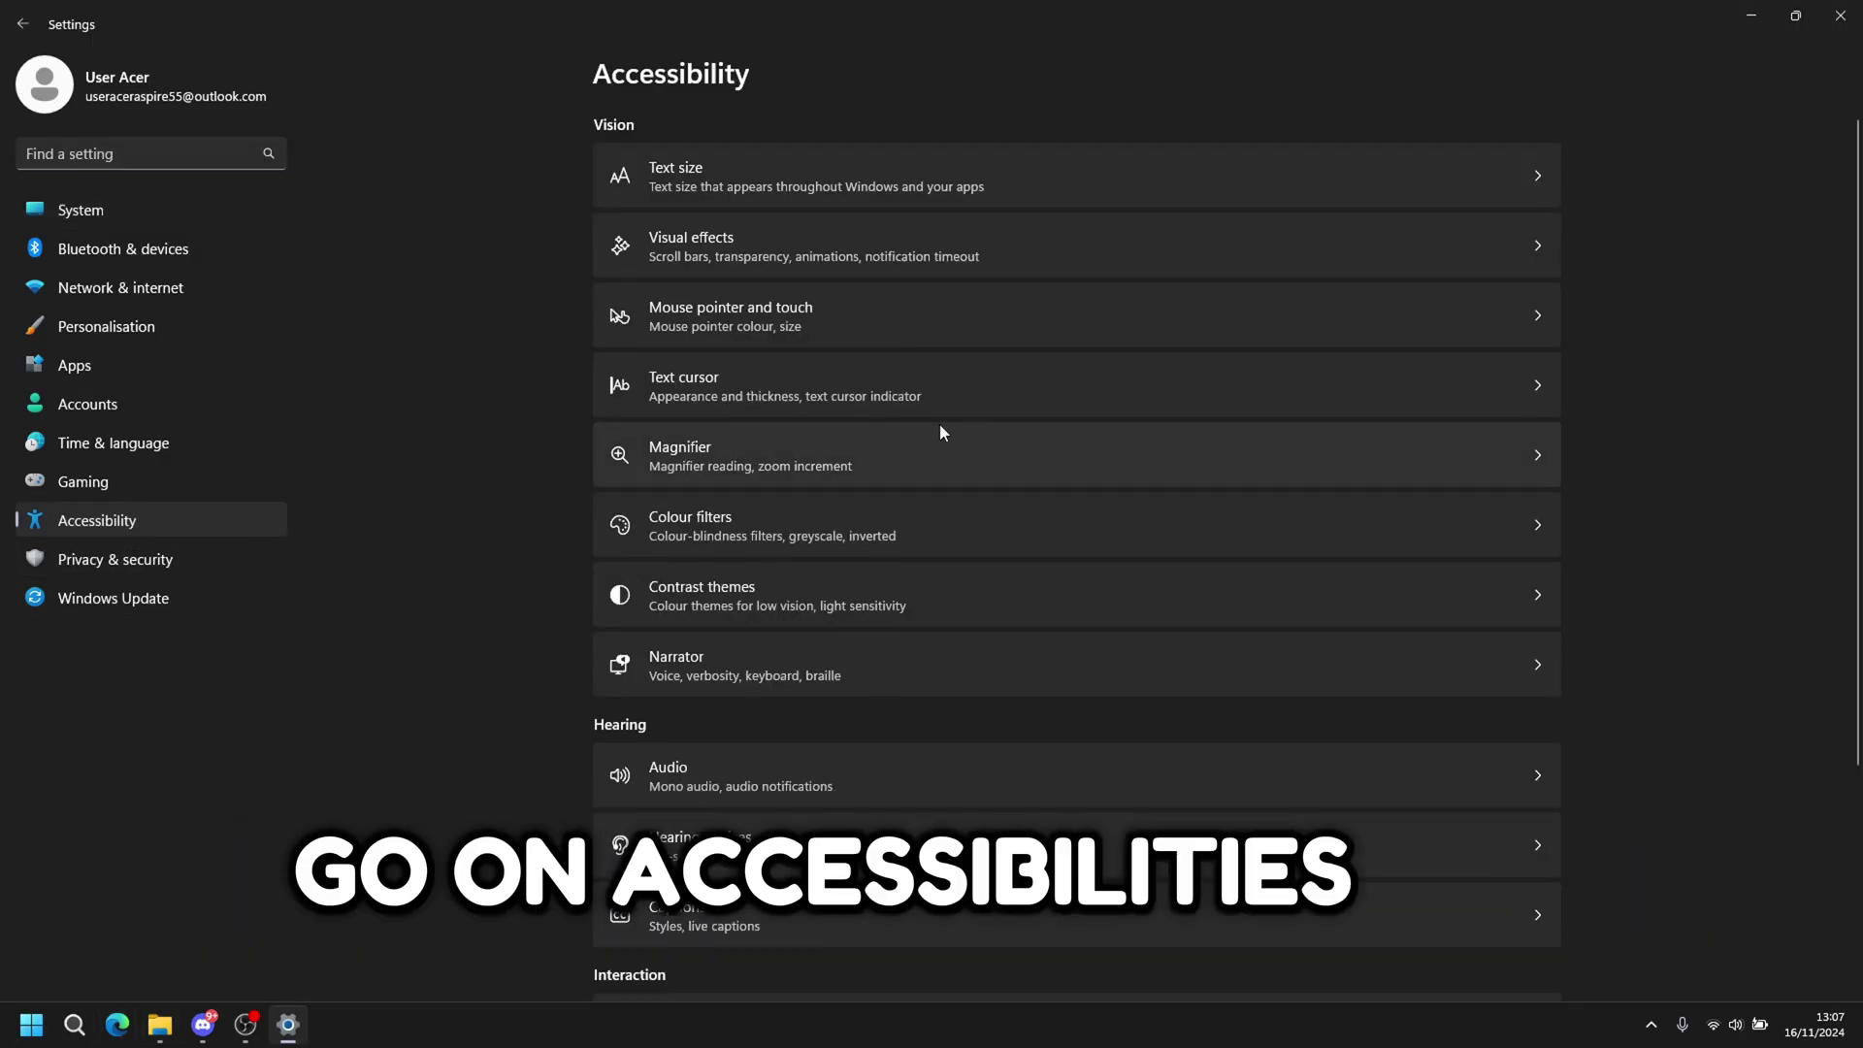
pyautogui.click(817, 250)
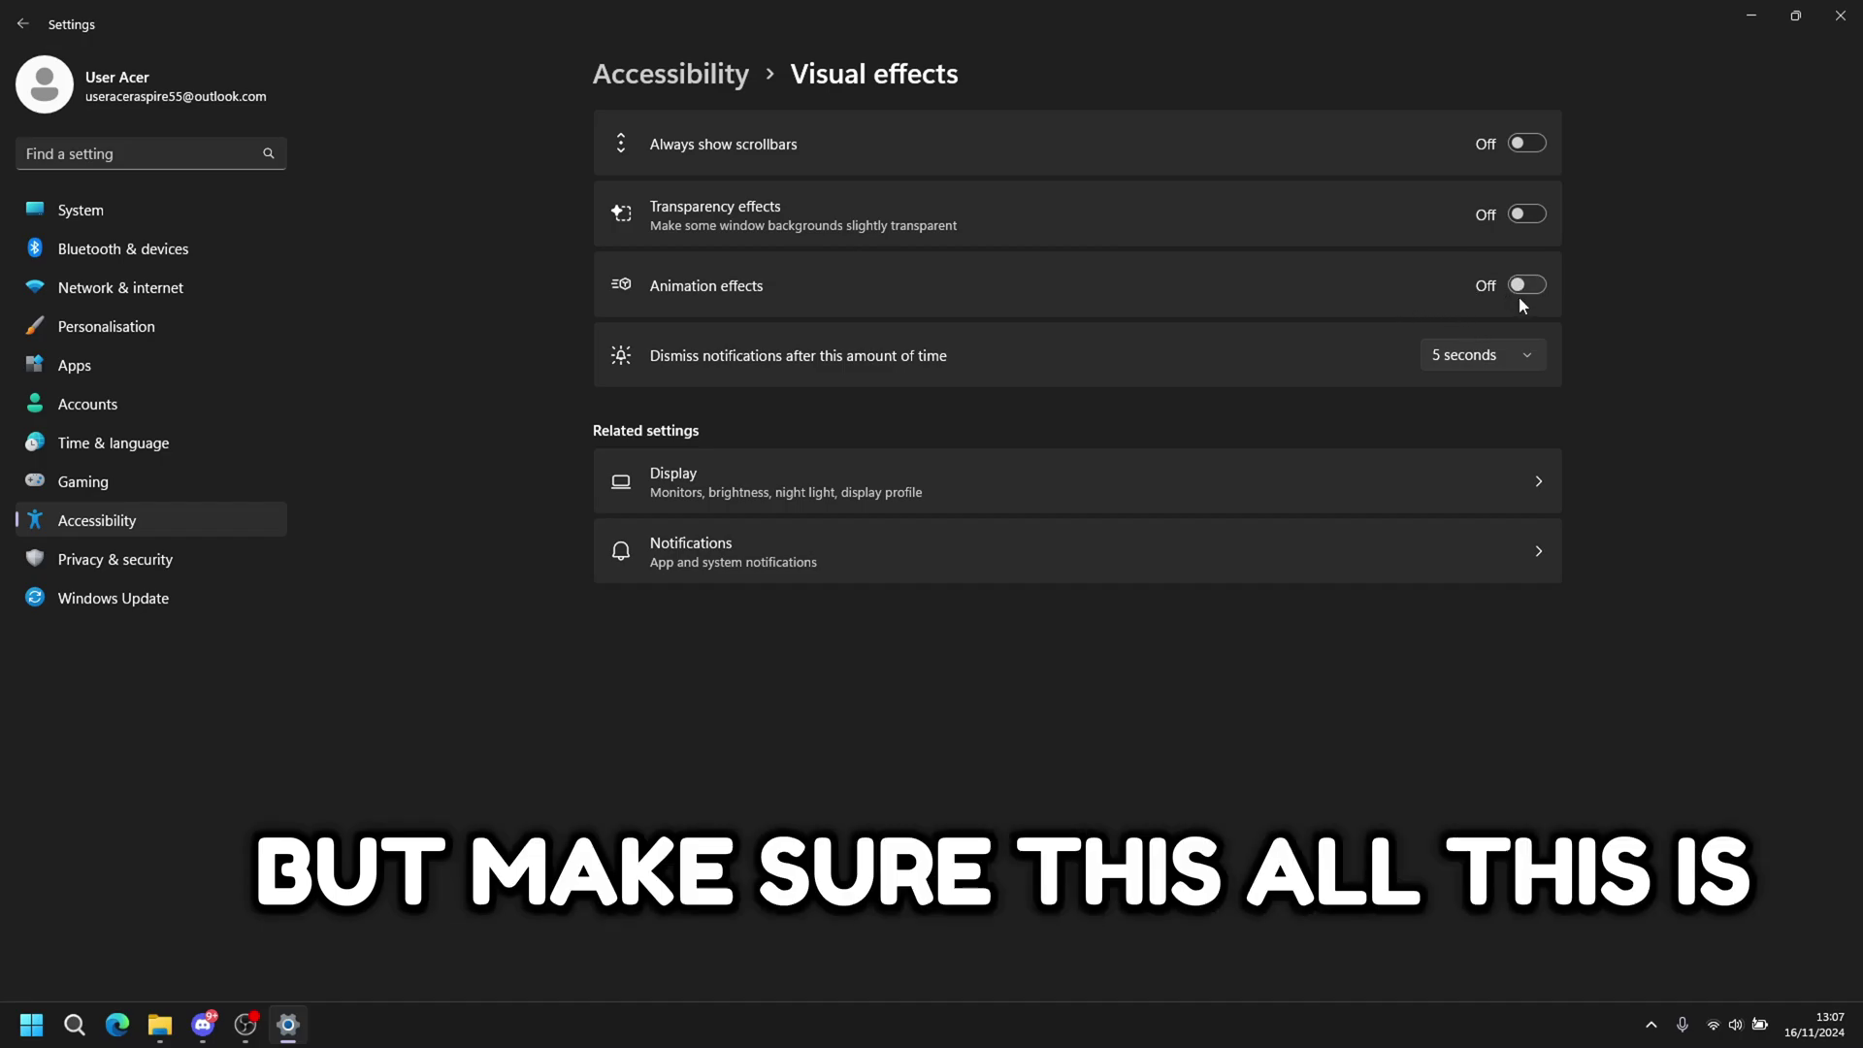
pyautogui.click(1853, 7)
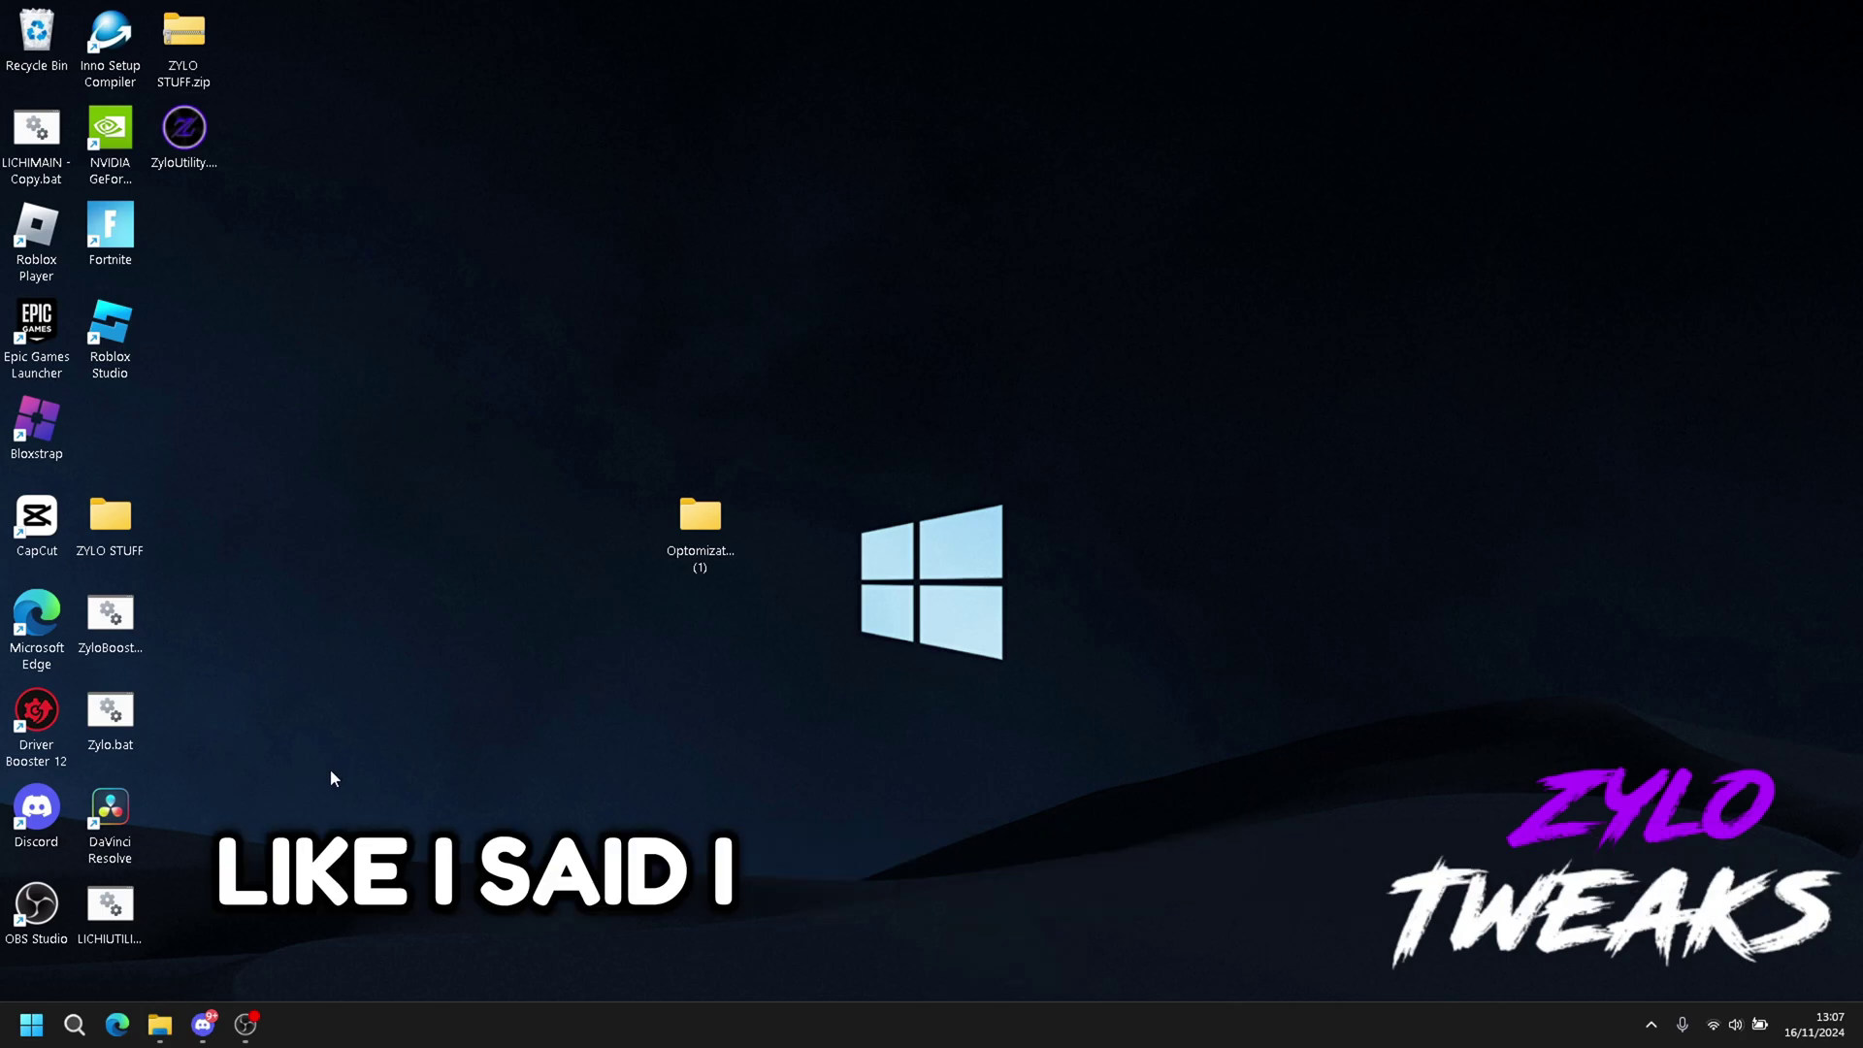
# Step: In Discord, select the premium-utility channel and follow the post's Purchase link
pyautogui.click(204, 1023)
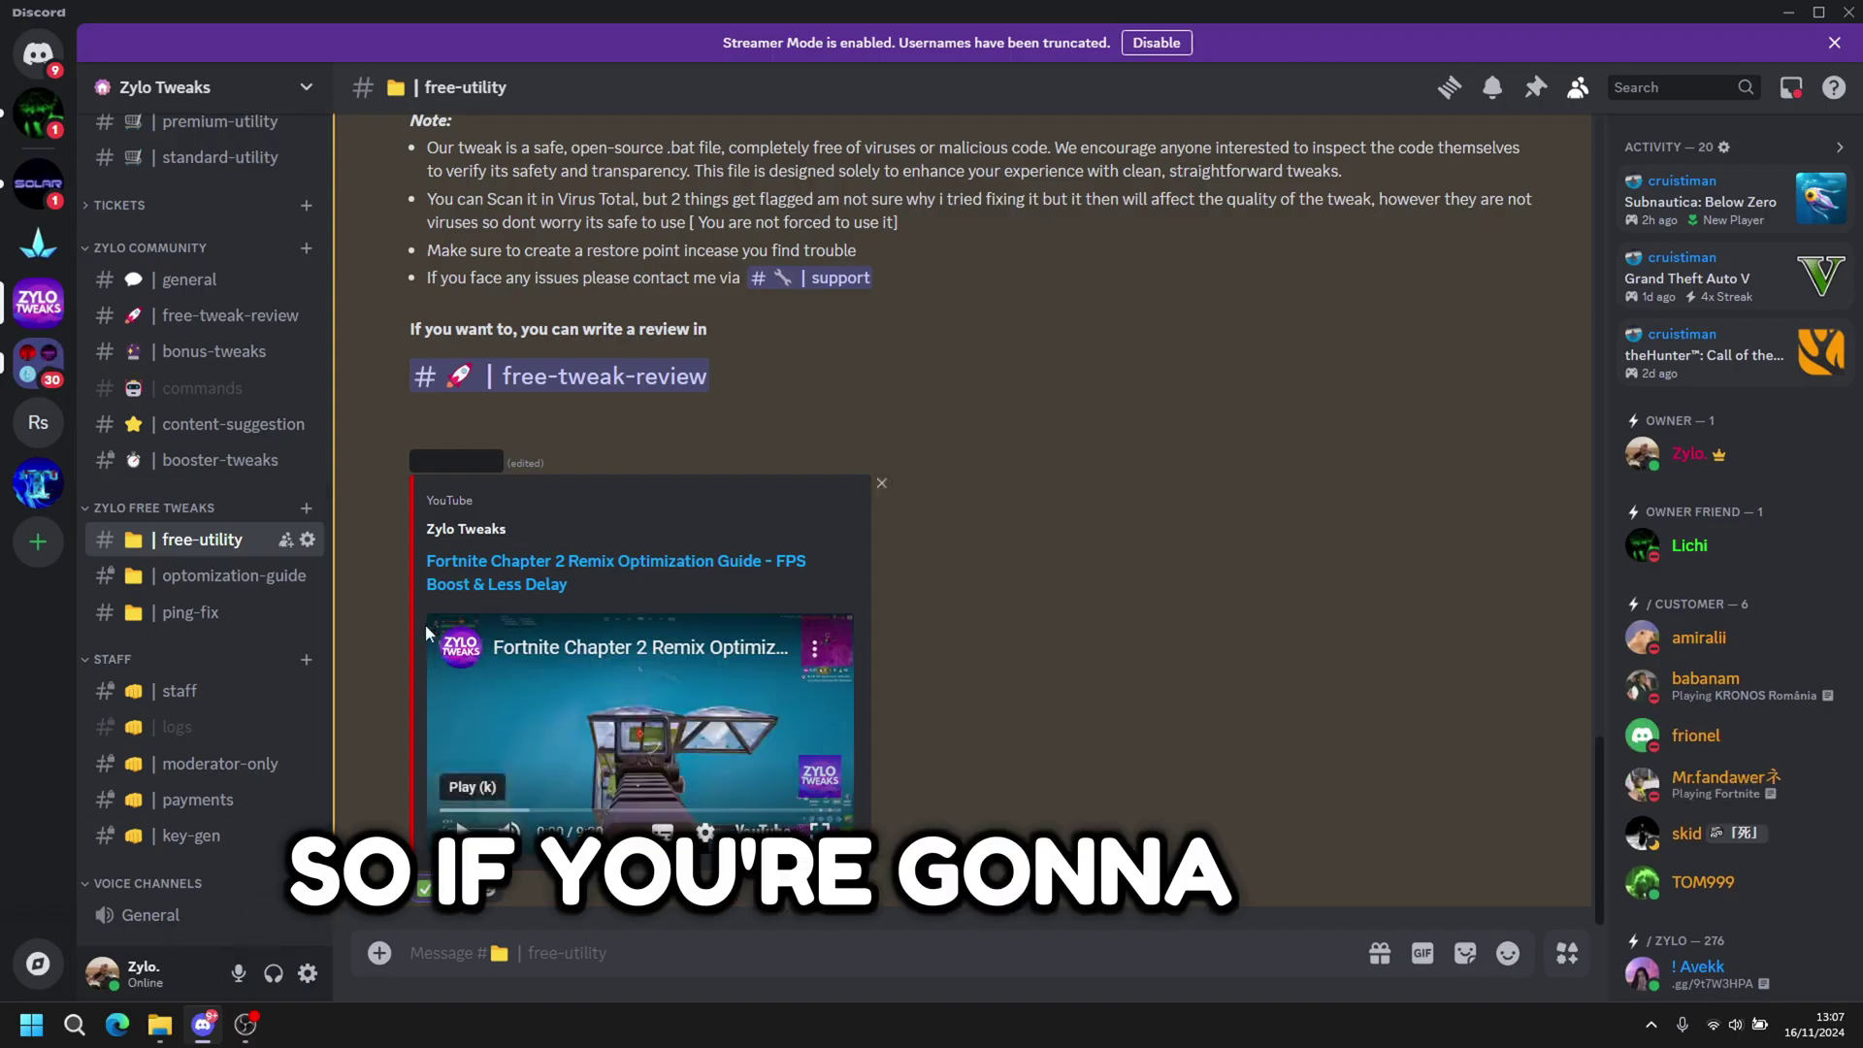
pyautogui.scroll(2, 197, 381)
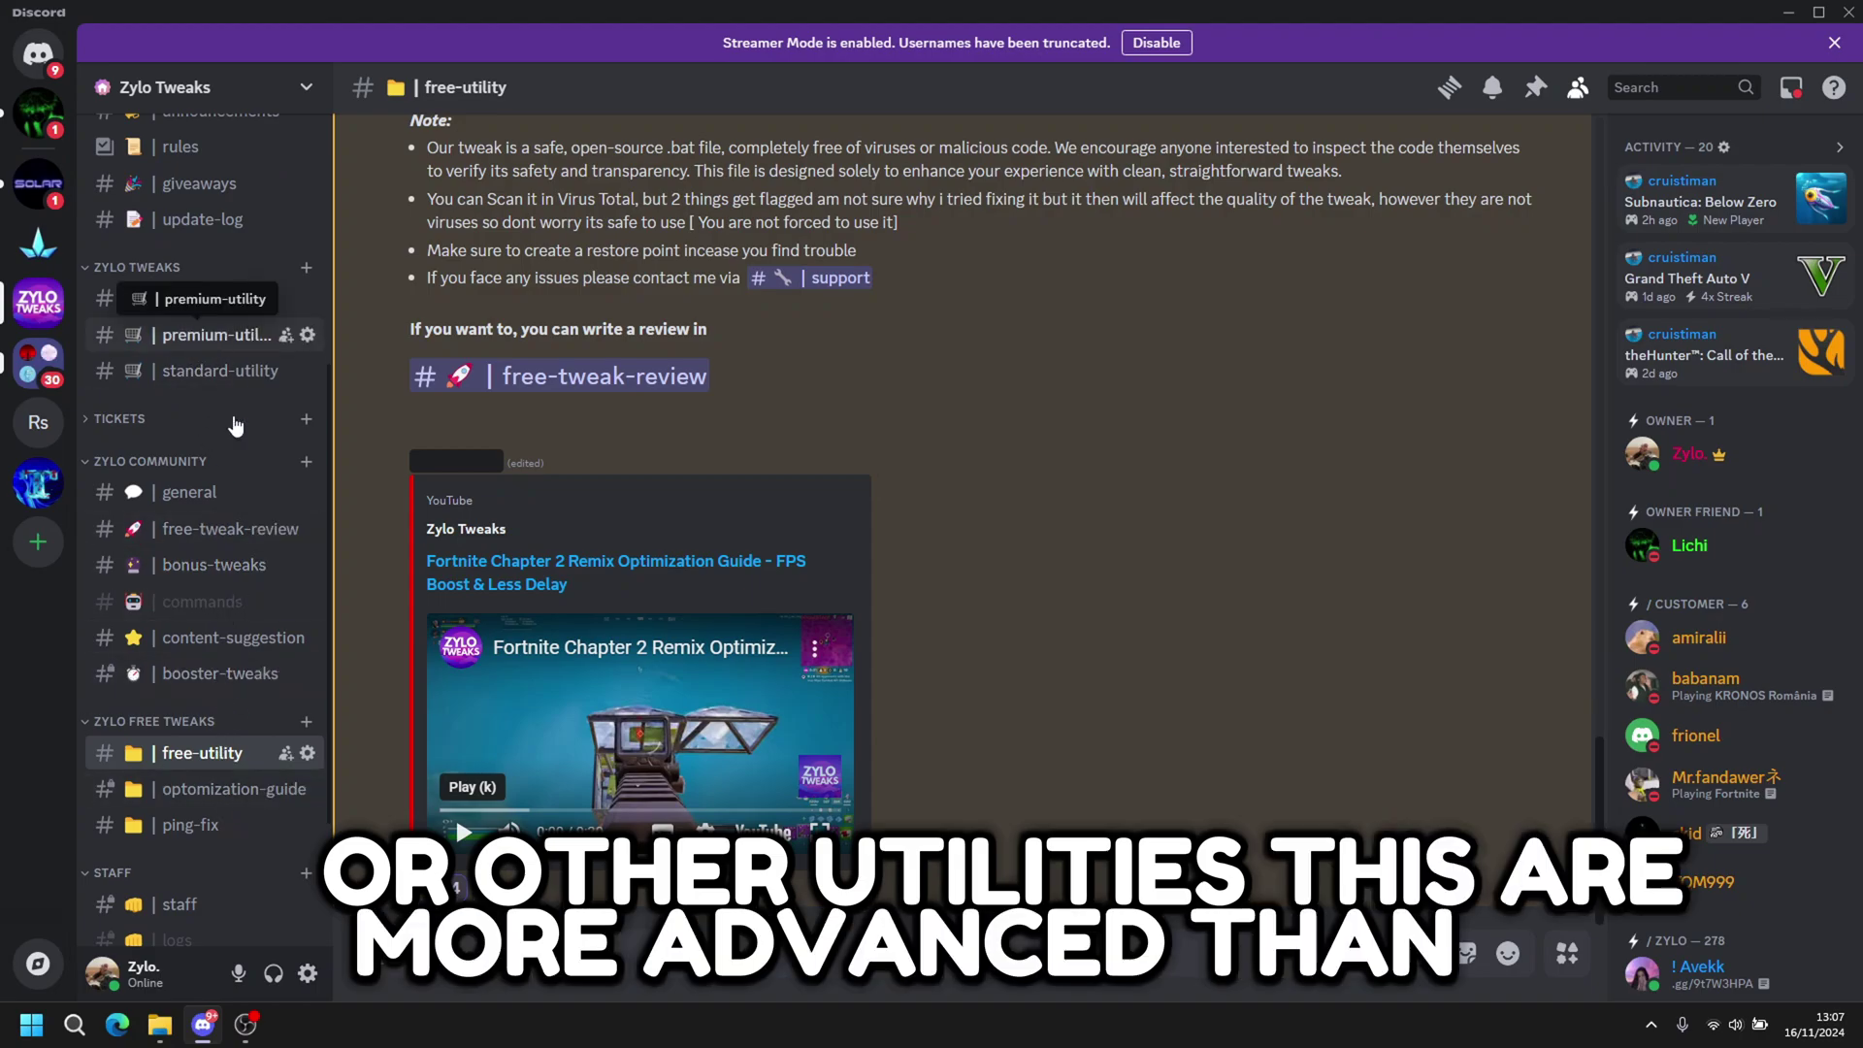
pyautogui.scroll(-2, 208, 330)
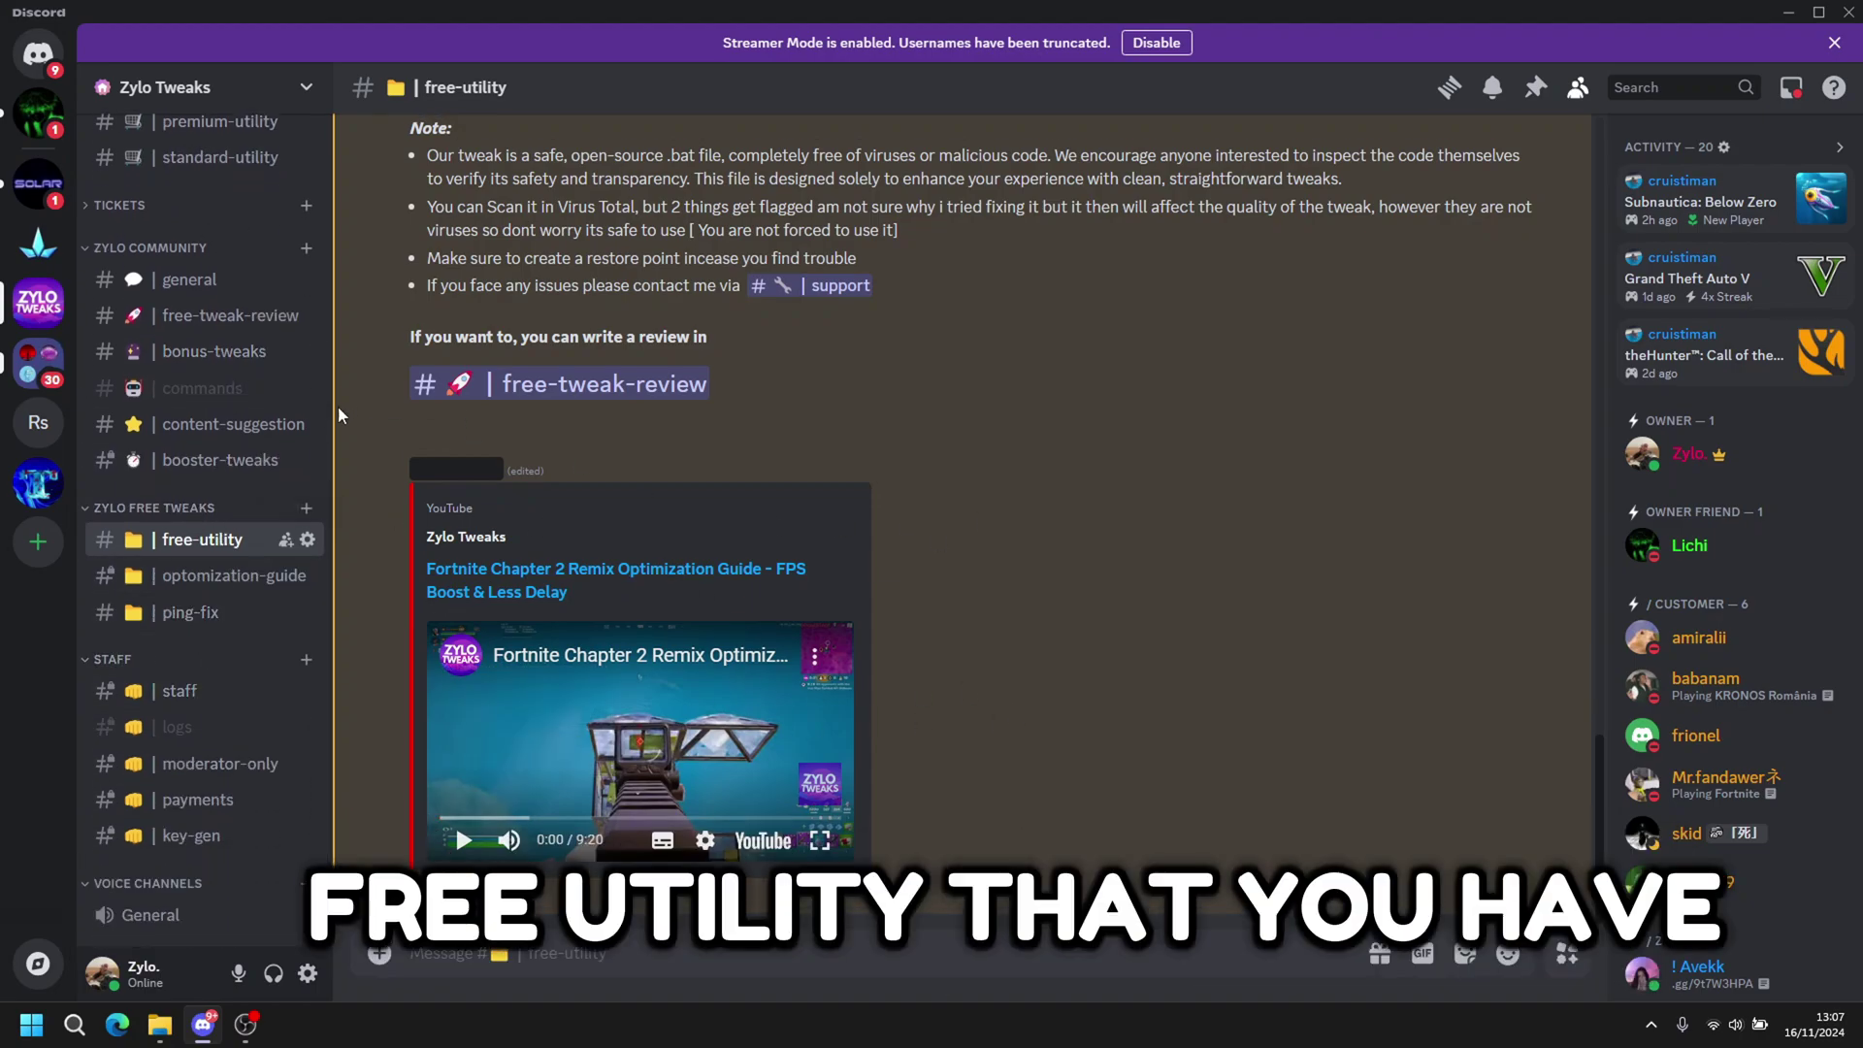
pyautogui.scroll(4, 716, 696)
pyautogui.scroll(2, 221, 405)
pyautogui.click(218, 335)
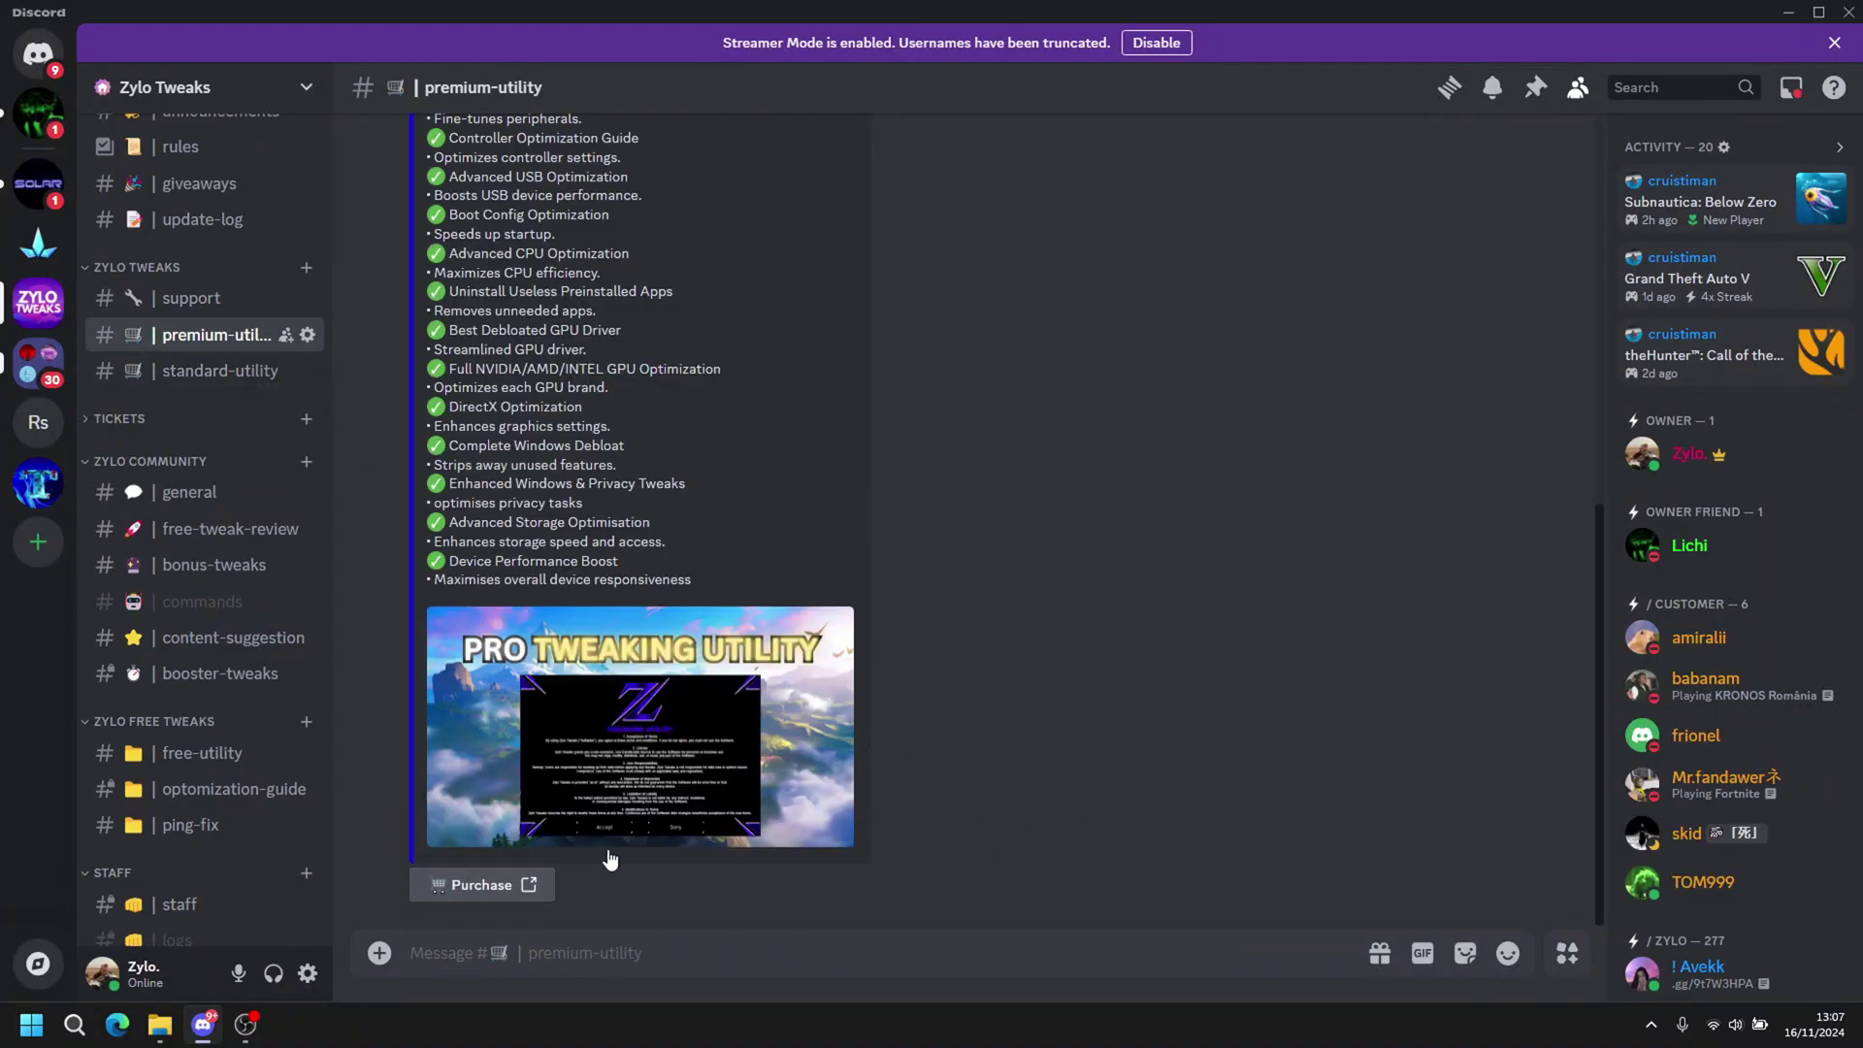
pyautogui.click(482, 884)
# Step: Visit the Zylo TWEAKS store and browse its products, features, 5.0 rating and reviews, then go back to Discord
pyautogui.click(1125, 615)
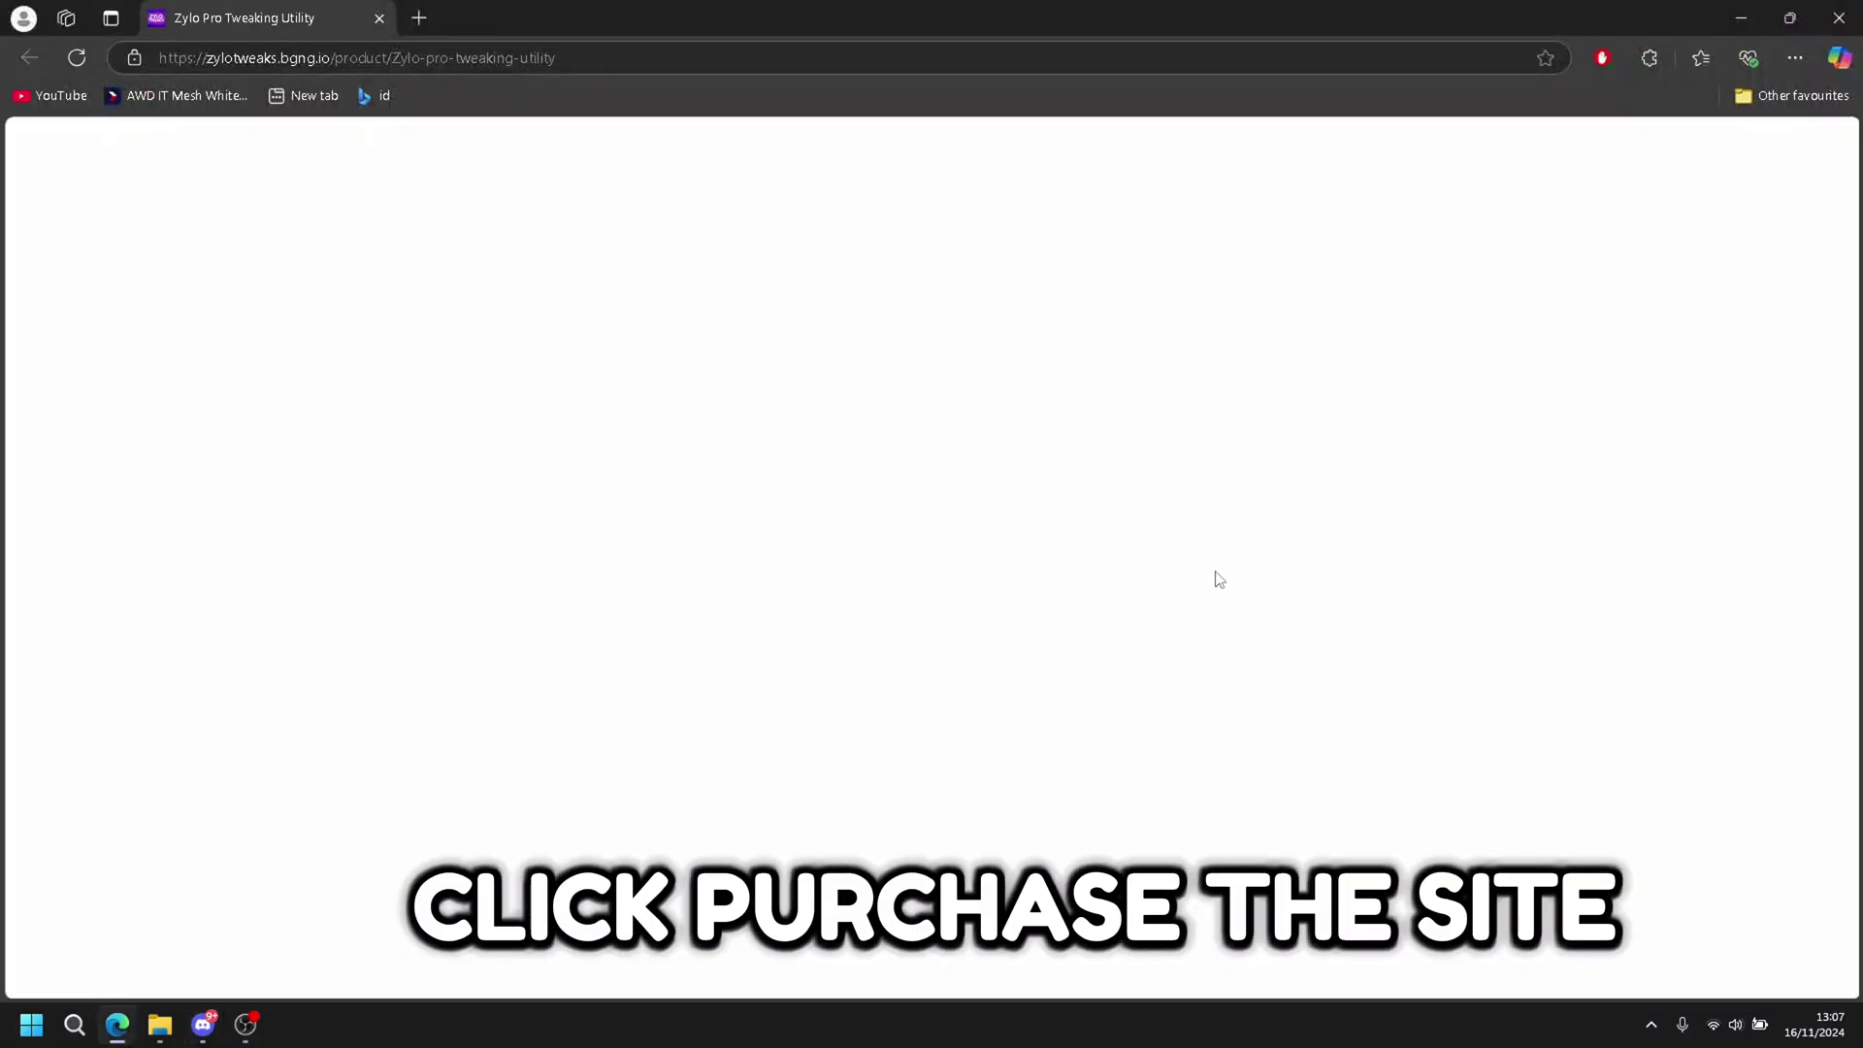
pyautogui.click(256, 164)
pyautogui.scroll(-6, 986, 420)
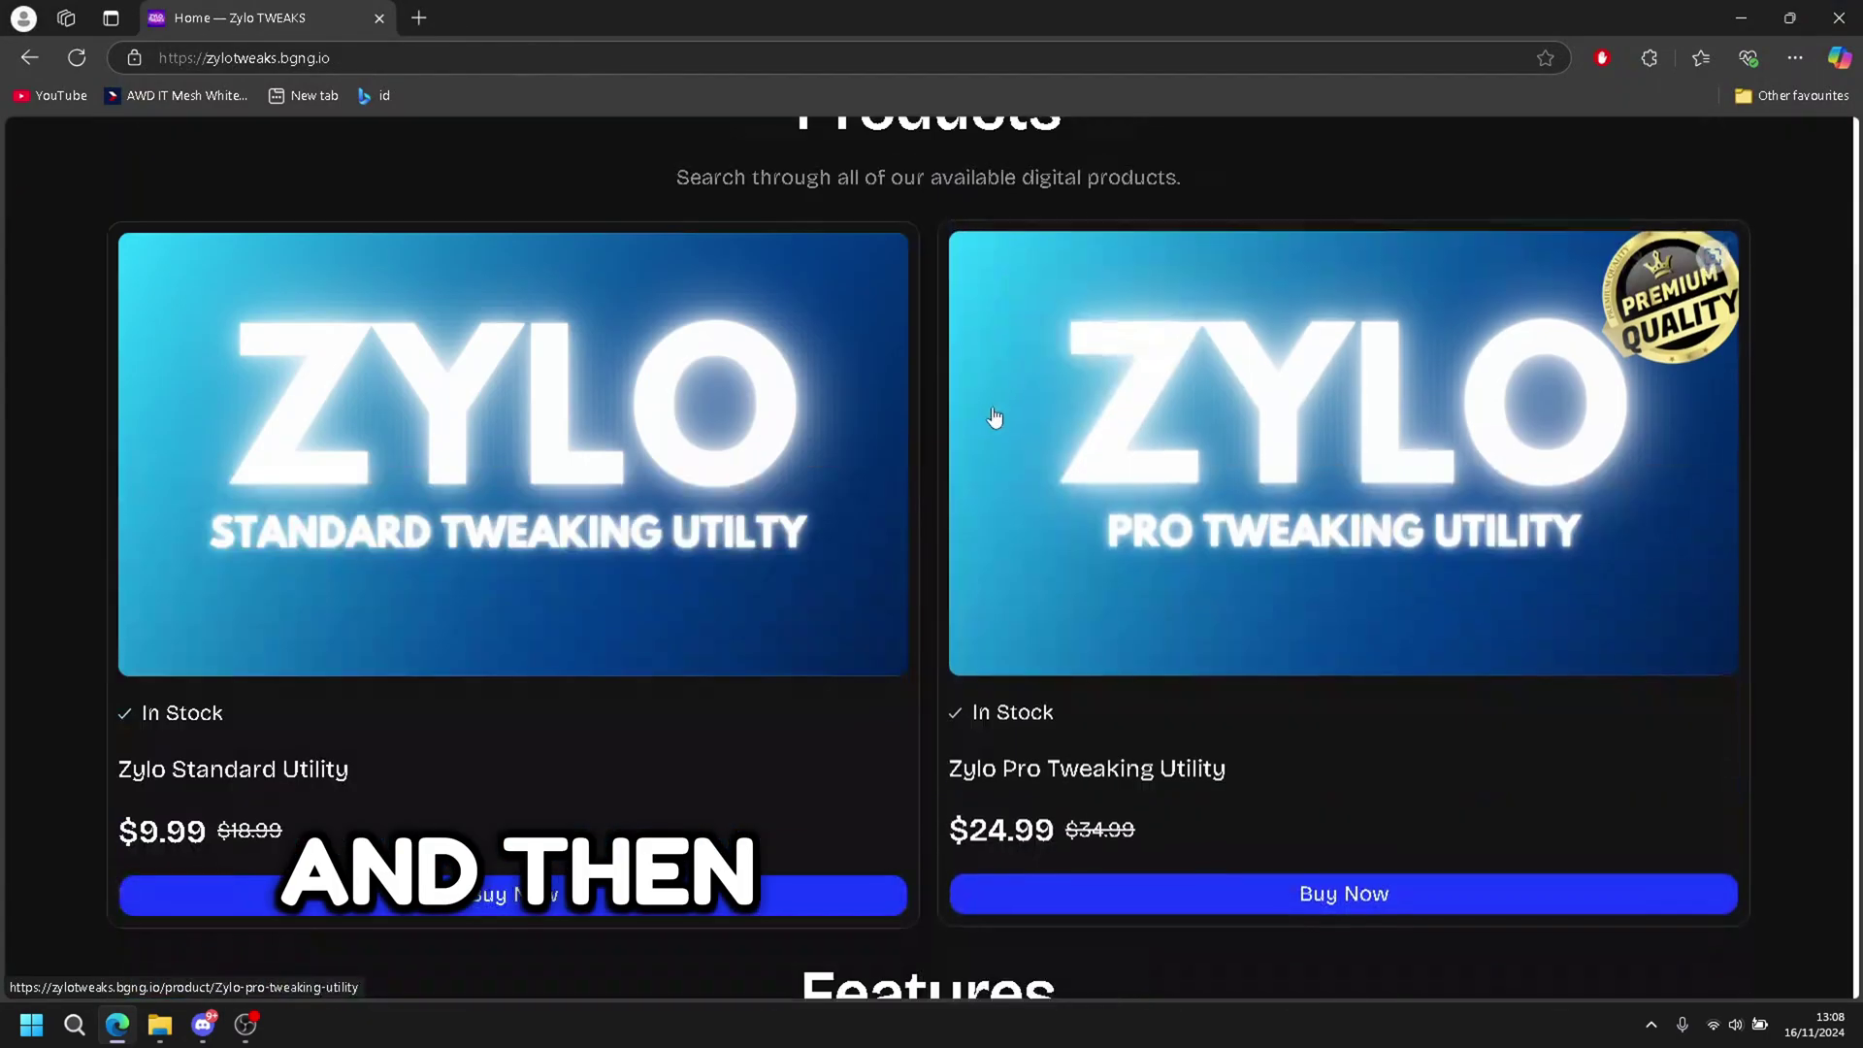
pyautogui.scroll(6, 890, 433)
pyautogui.keyDown('ctrl'); pyautogui.scroll(-2, 1081, 420); pyautogui.keyUp('ctrl')
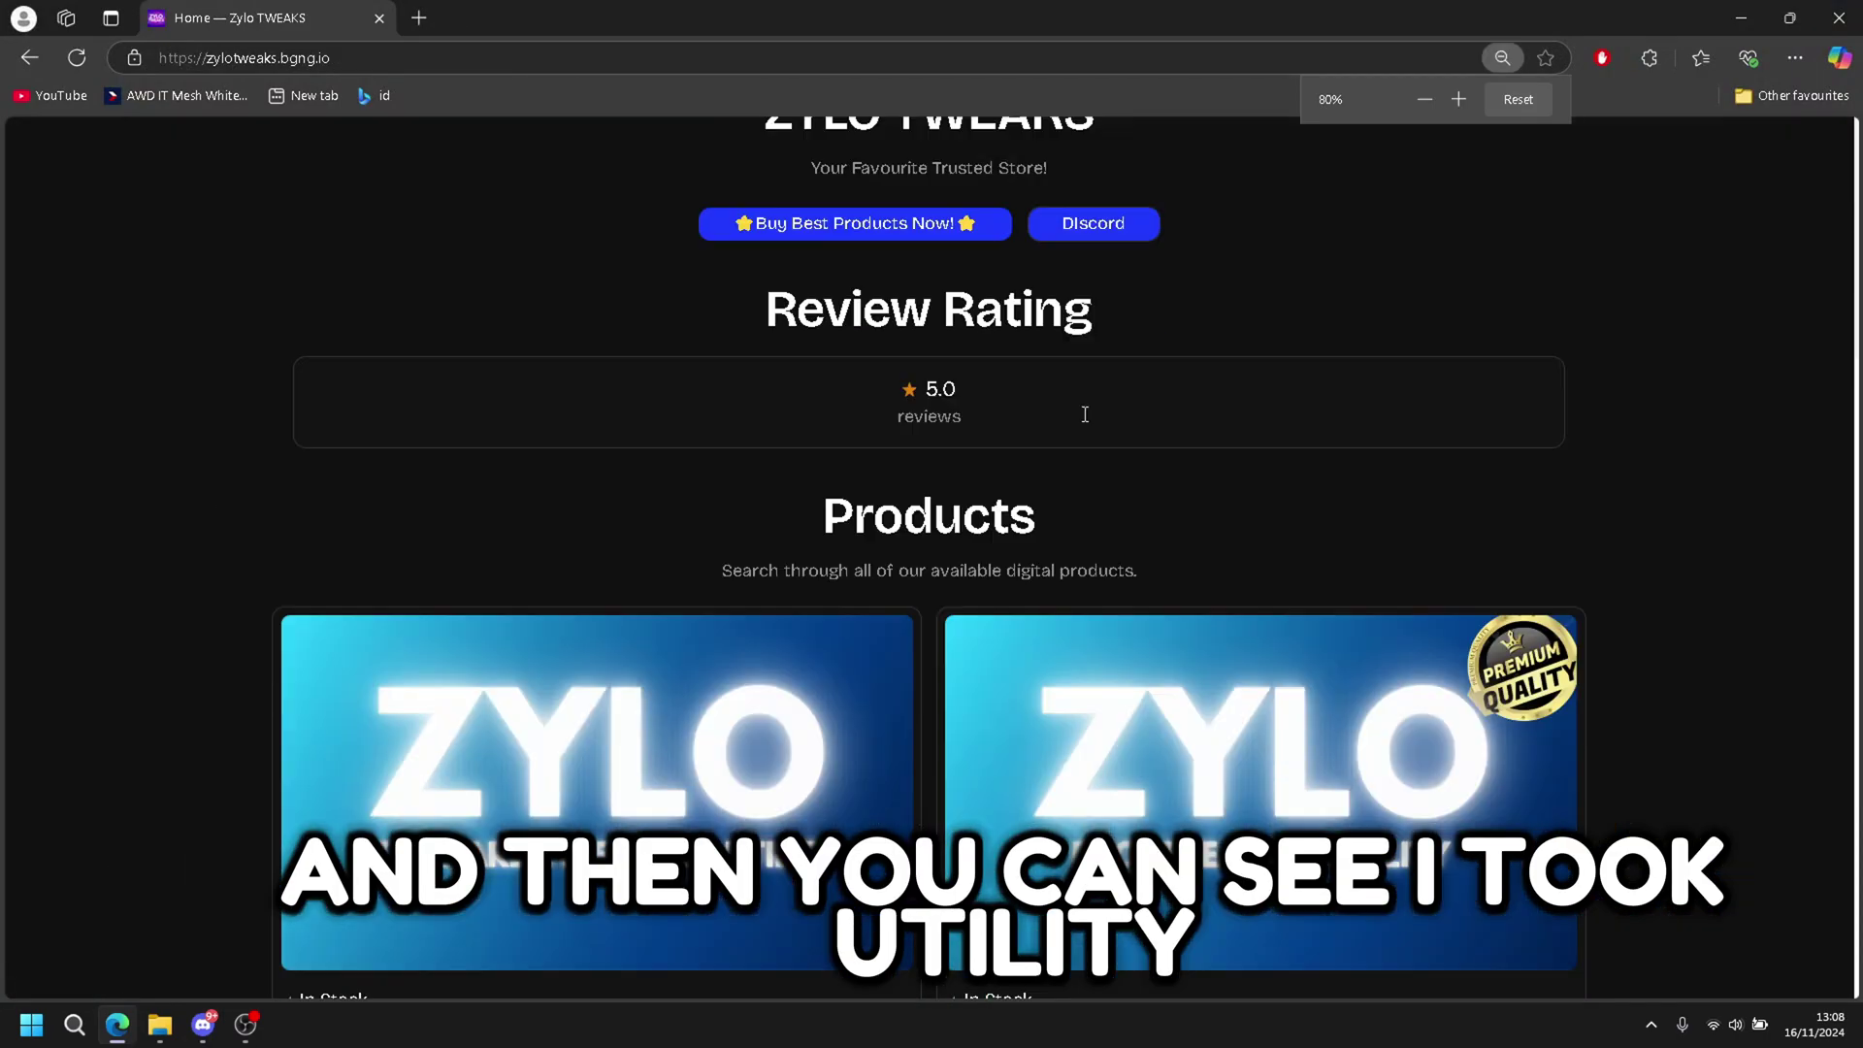
pyautogui.scroll(-6, 970, 456)
pyautogui.moveTo(382, 654); pyautogui.dragTo(1349, 742)
pyautogui.scroll(-3, 829, 521)
pyautogui.click(829, 521)
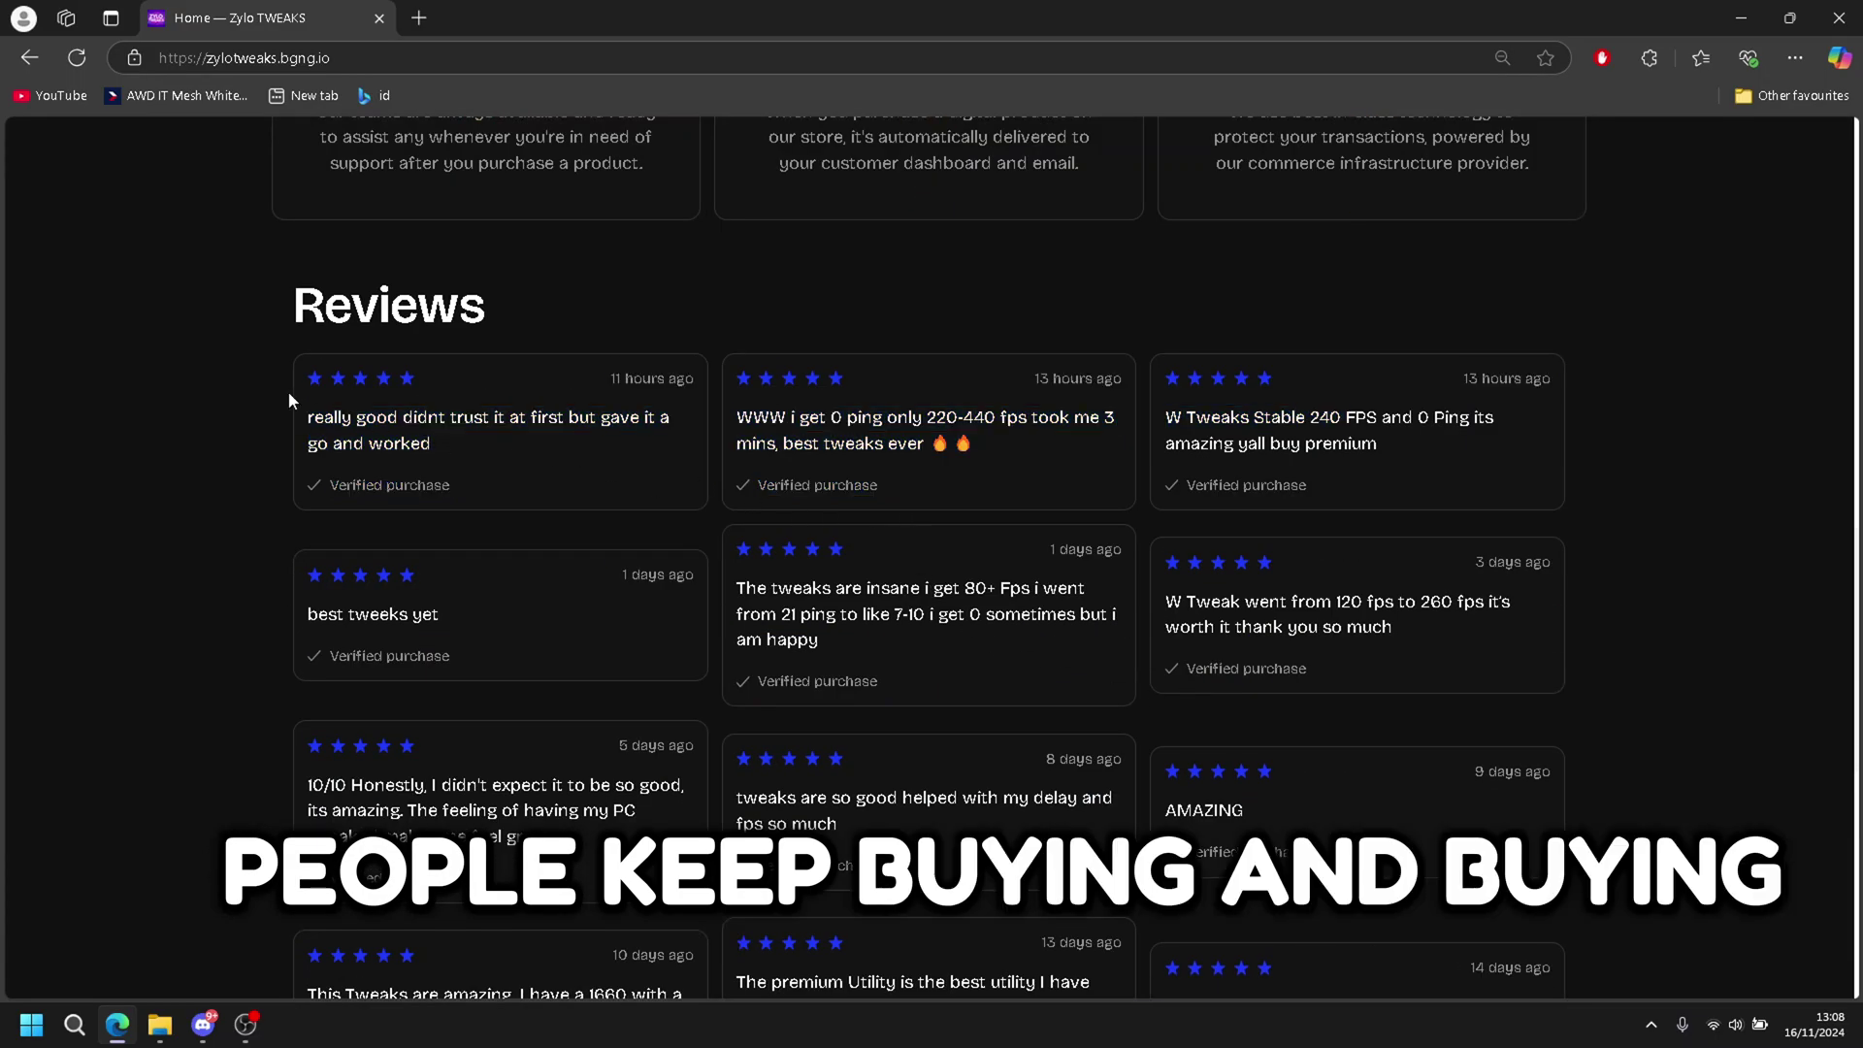
pyautogui.scroll(-4, 288, 398)
pyautogui.scroll(9, 912, 439)
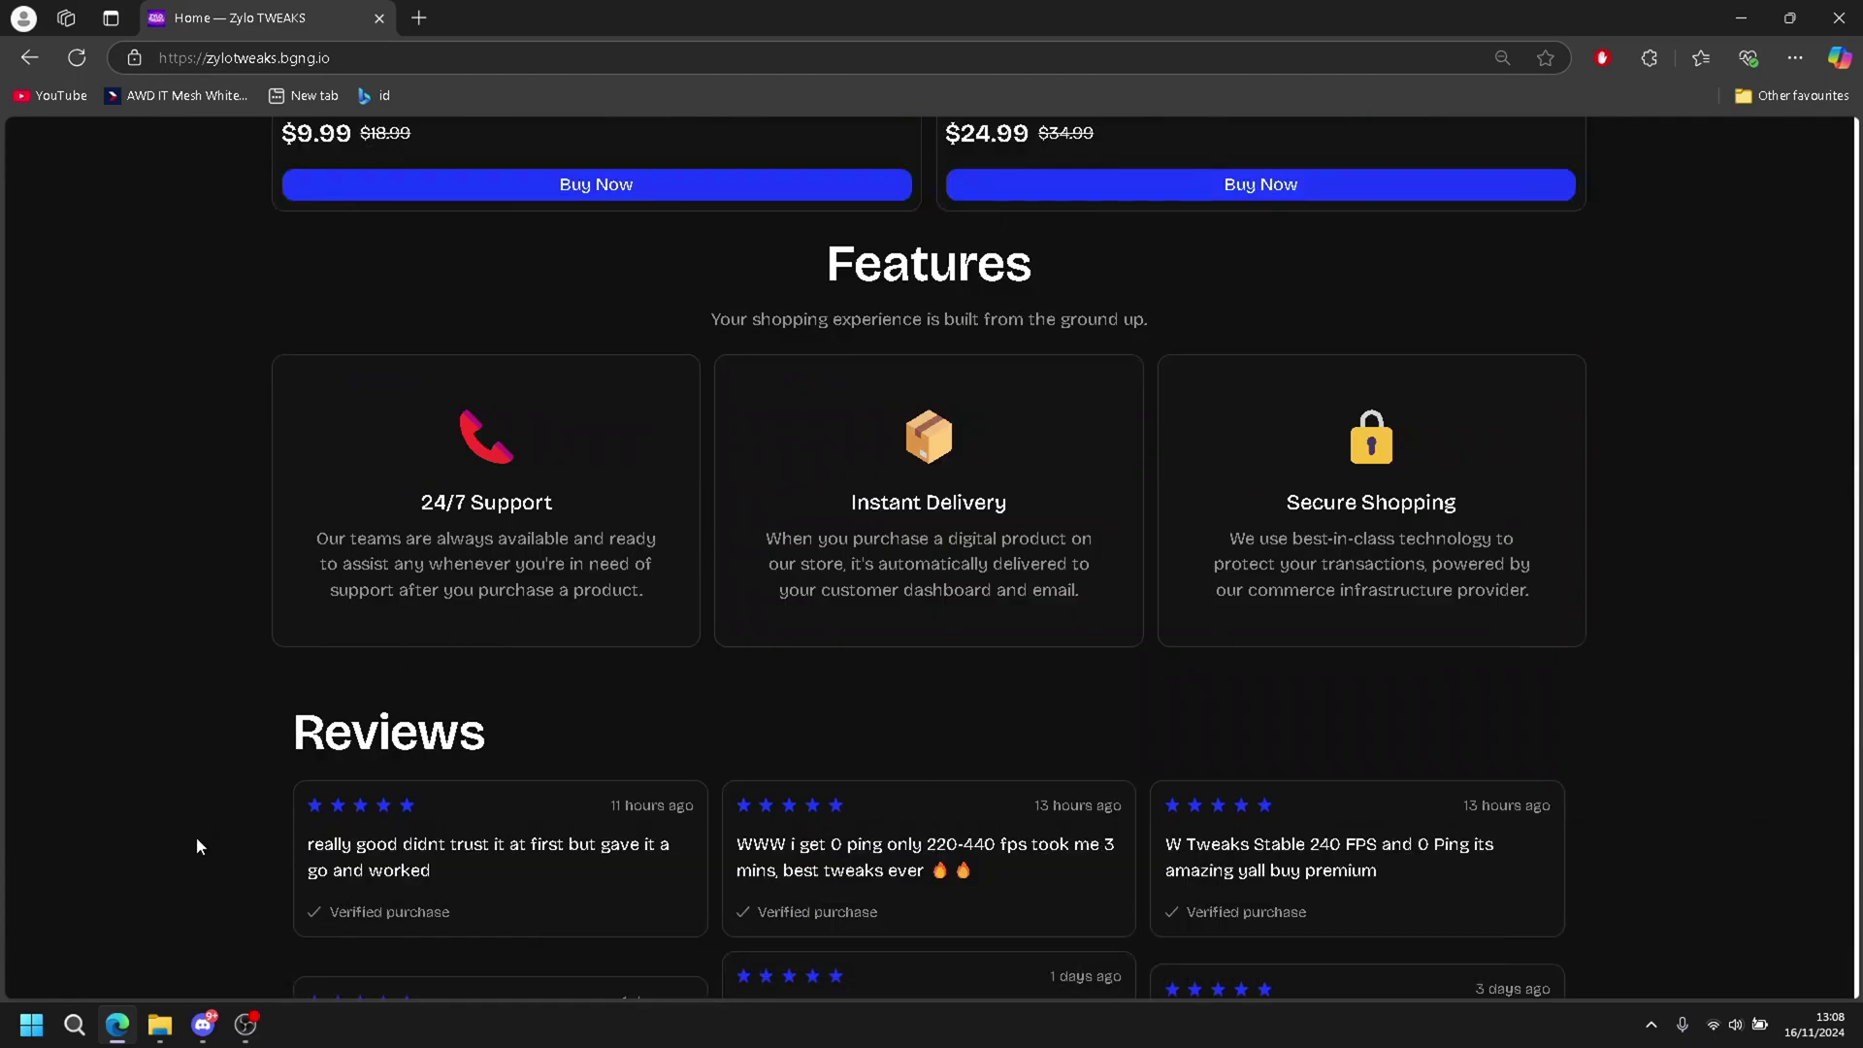
pyautogui.click(203, 1024)
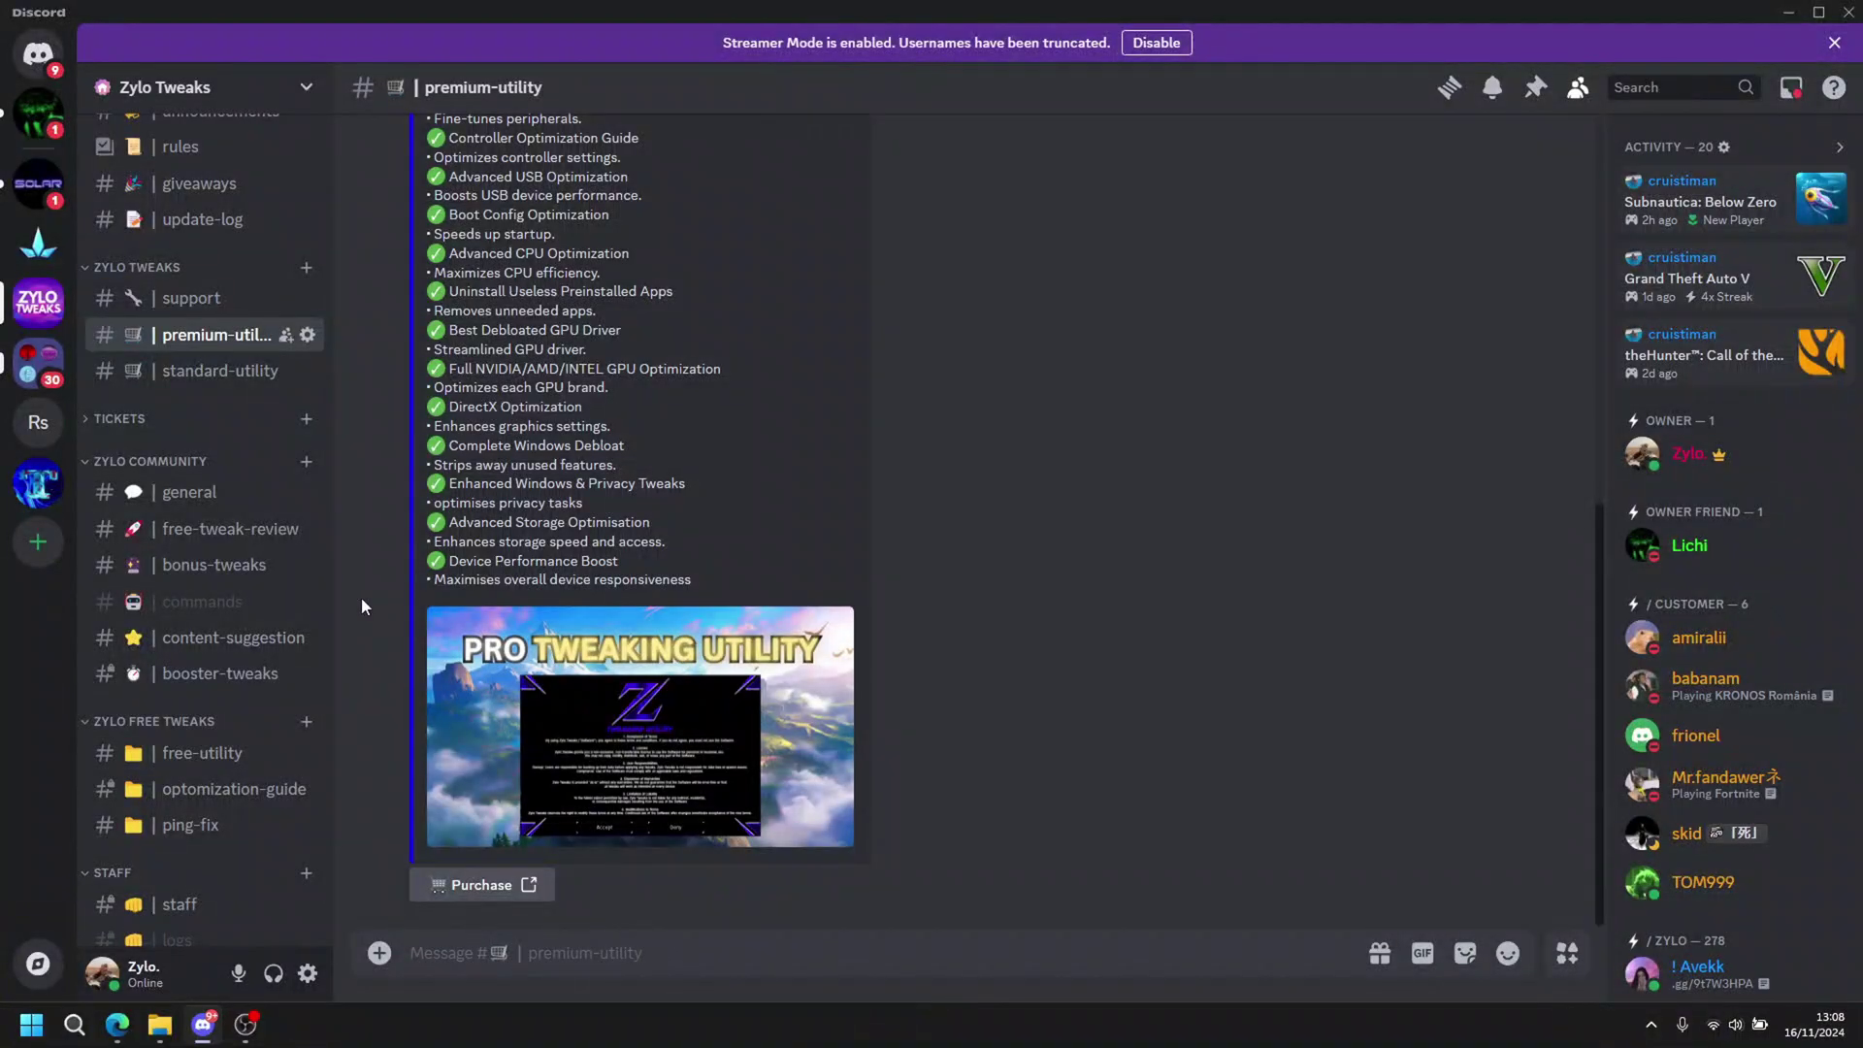